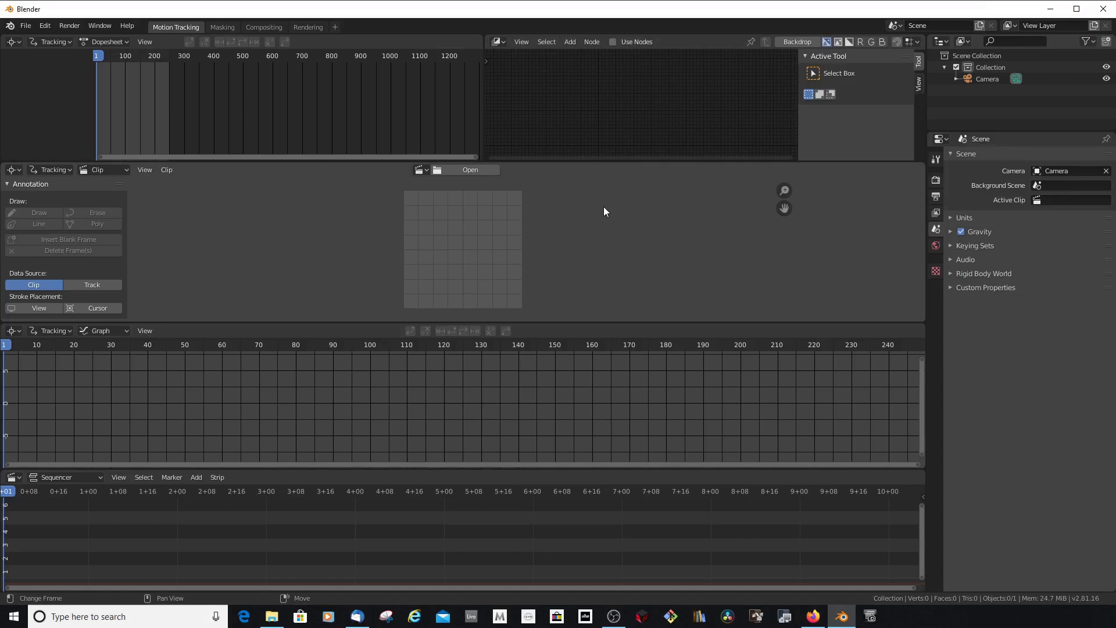
- Make the top-right area a Compositor, then start a new VFX file from File > New
{"action": "left_click", "coordinate": [498, 42]}
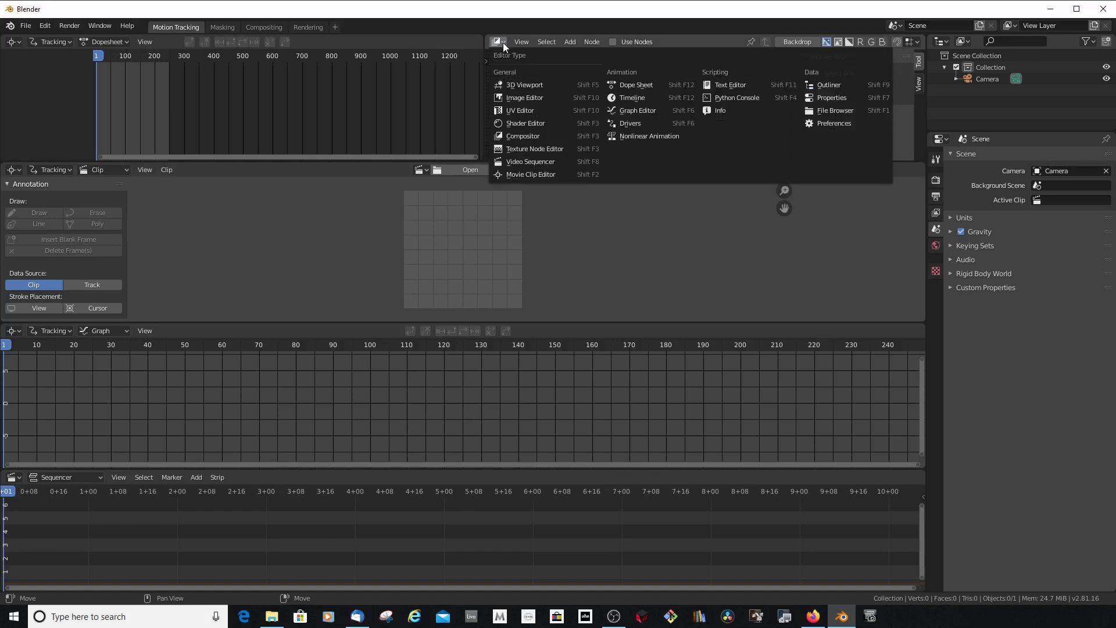
{"action": "left_click", "coordinate": [529, 136]}
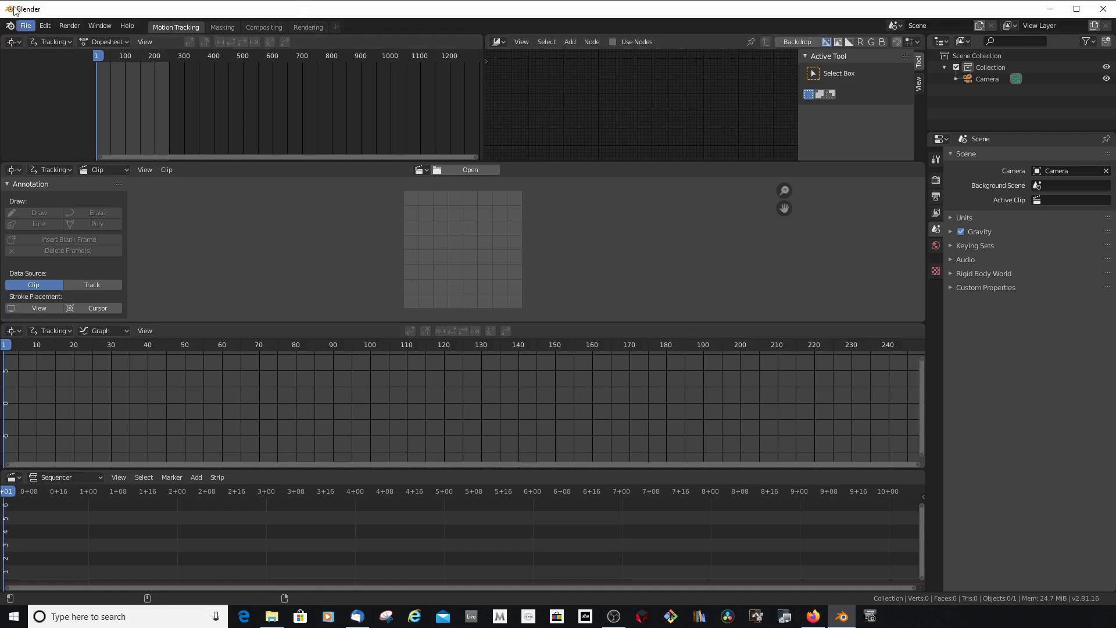
{"action": "left_click", "coordinate": [26, 27]}
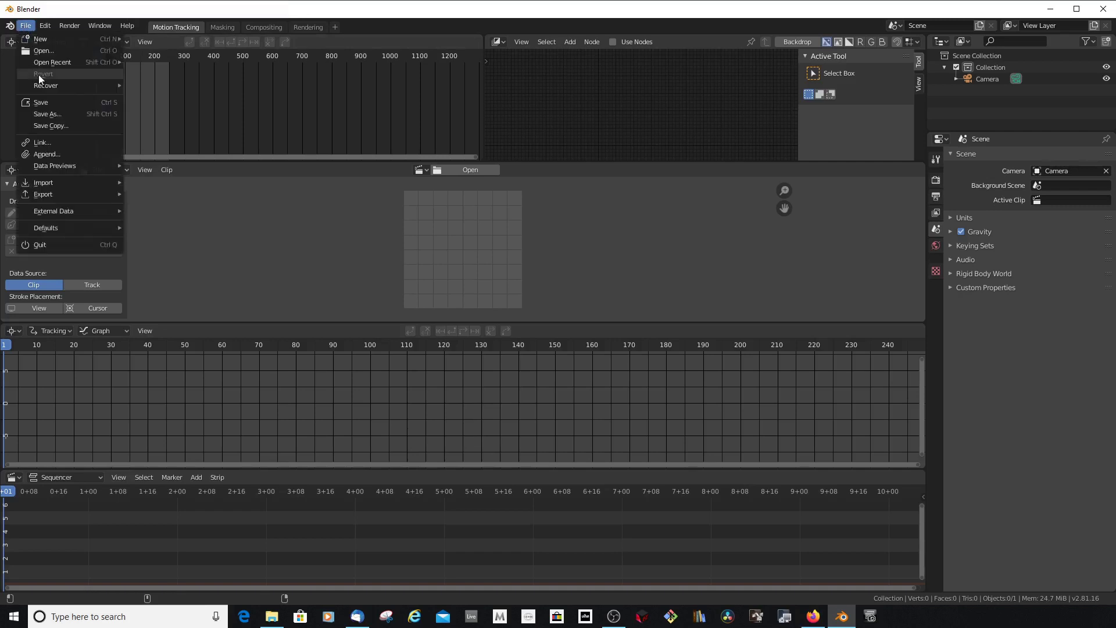
{"action": "mouse_move", "coordinate": [40, 38]}
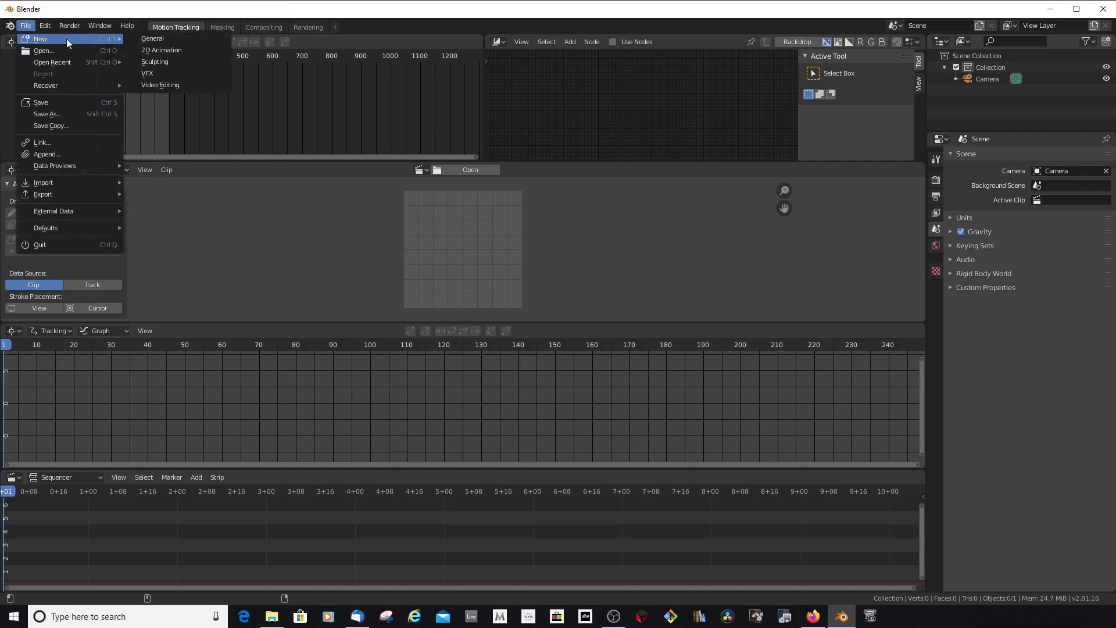
{"action": "left_click", "coordinate": [160, 73]}
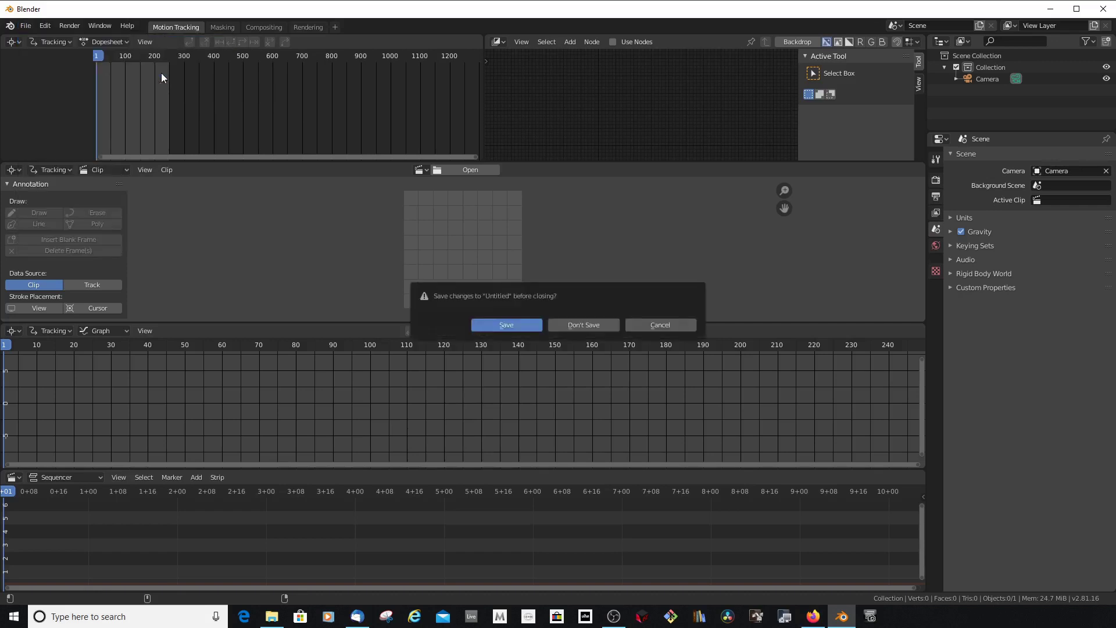
- Discard the untitled changes, shorten the upper editors and turn the 3D Viewport into a Compositor
{"action": "left_click", "coordinate": [595, 325]}
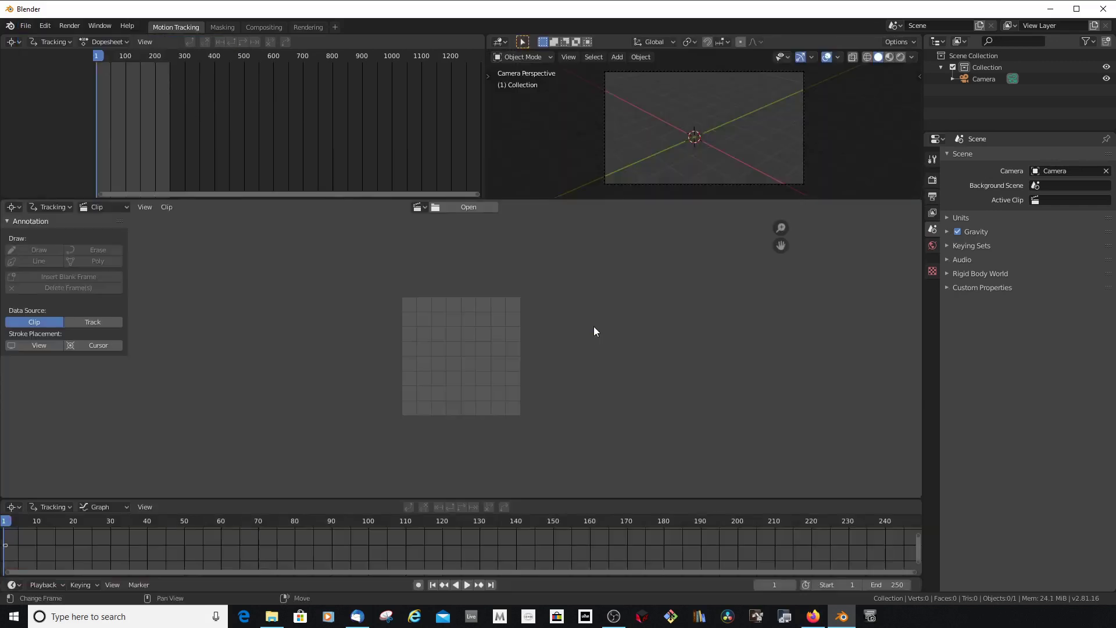
{"action": "left_click_drag", "start_coordinate": [498, 499], "coordinate": [512, 405]}
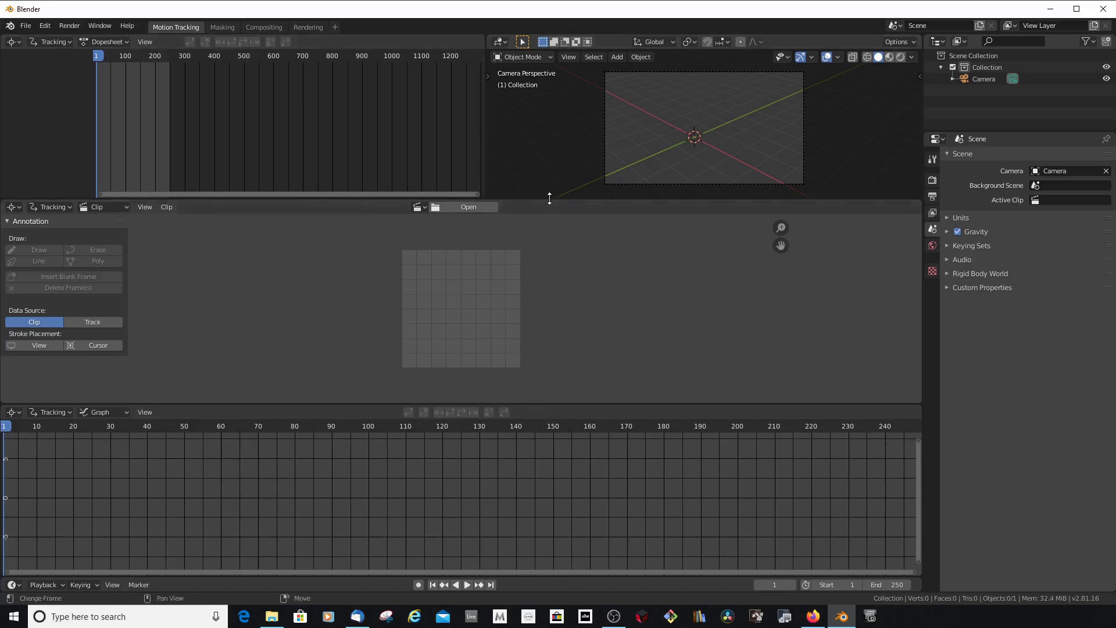
{"action": "left_click_drag", "start_coordinate": [540, 200], "coordinate": [539, 153]}
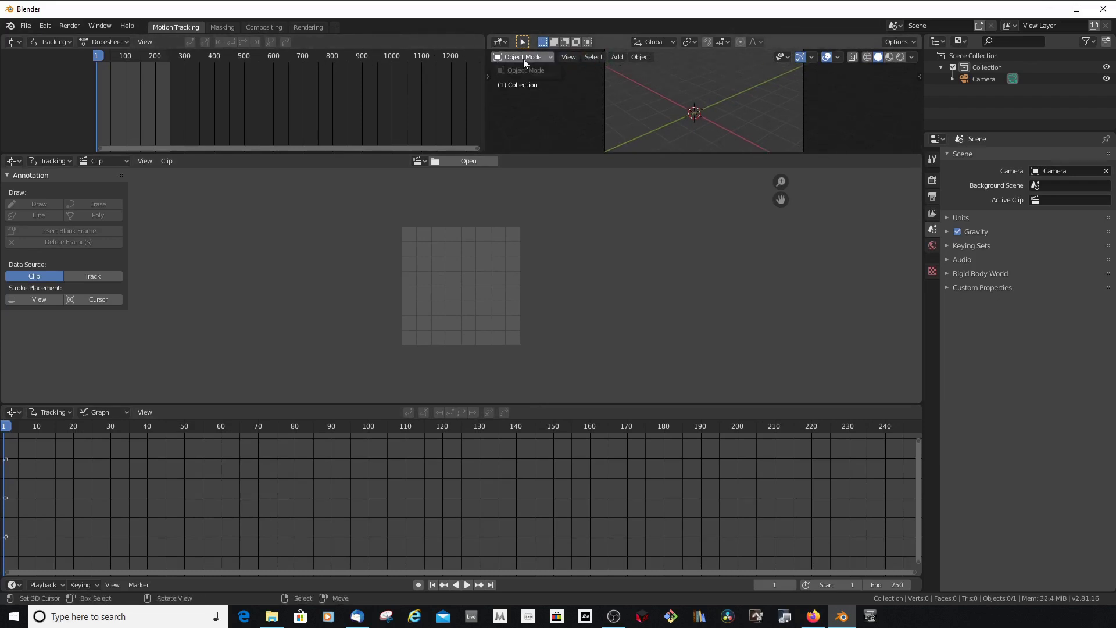
{"action": "left_click", "coordinate": [499, 42]}
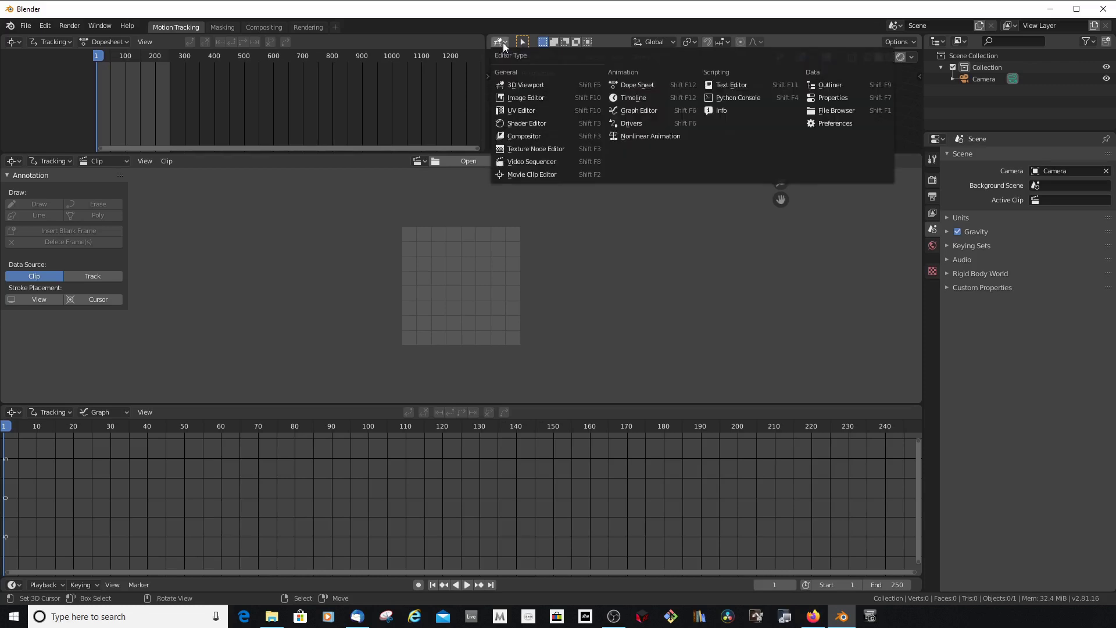
{"action": "left_click", "coordinate": [533, 137]}
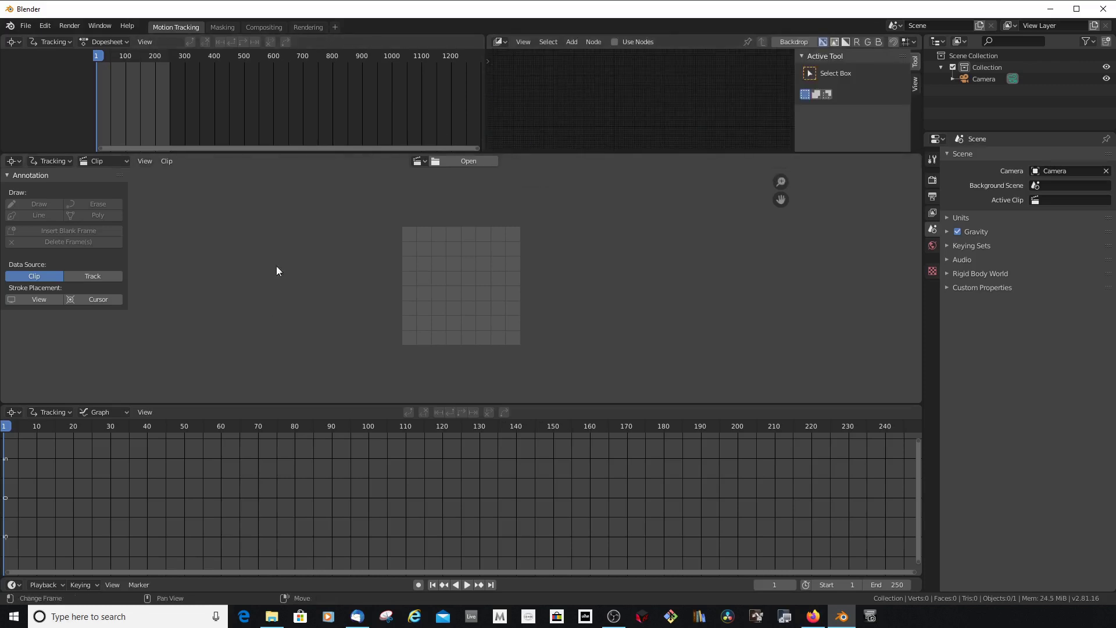
- Enlarge the bottom timeline and switch it to a taller Video Sequencer
{"action": "left_click_drag", "start_coordinate": [527, 577], "coordinate": [531, 484]}
{"action": "left_click_drag", "start_coordinate": [548, 404], "coordinate": [532, 321]}
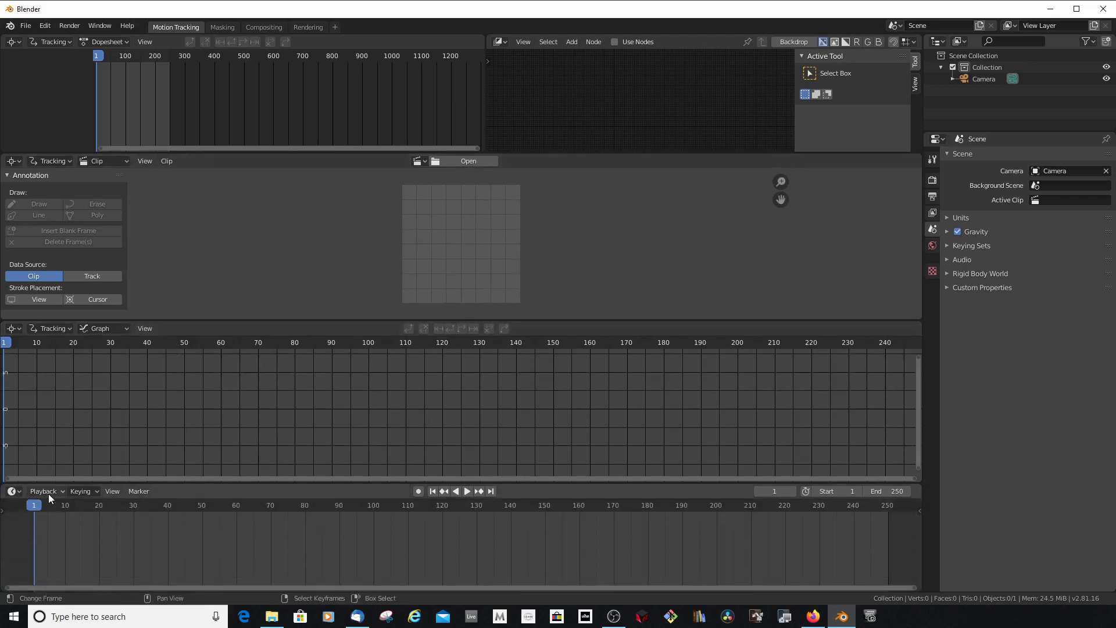
{"action": "left_click", "coordinate": [19, 491]}
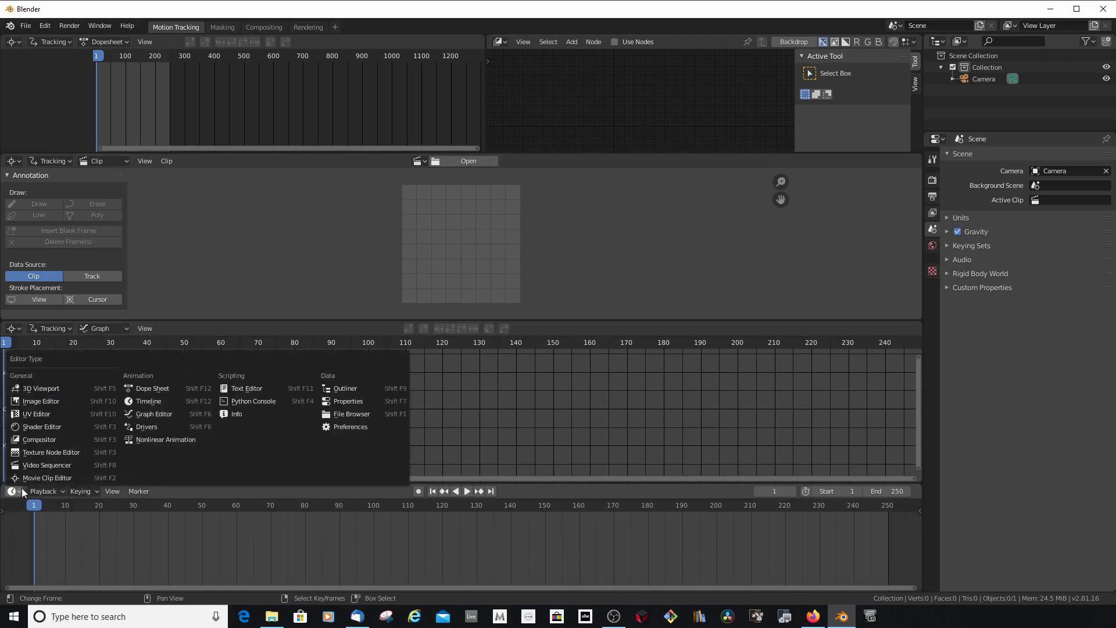
{"action": "left_click", "coordinate": [33, 468]}
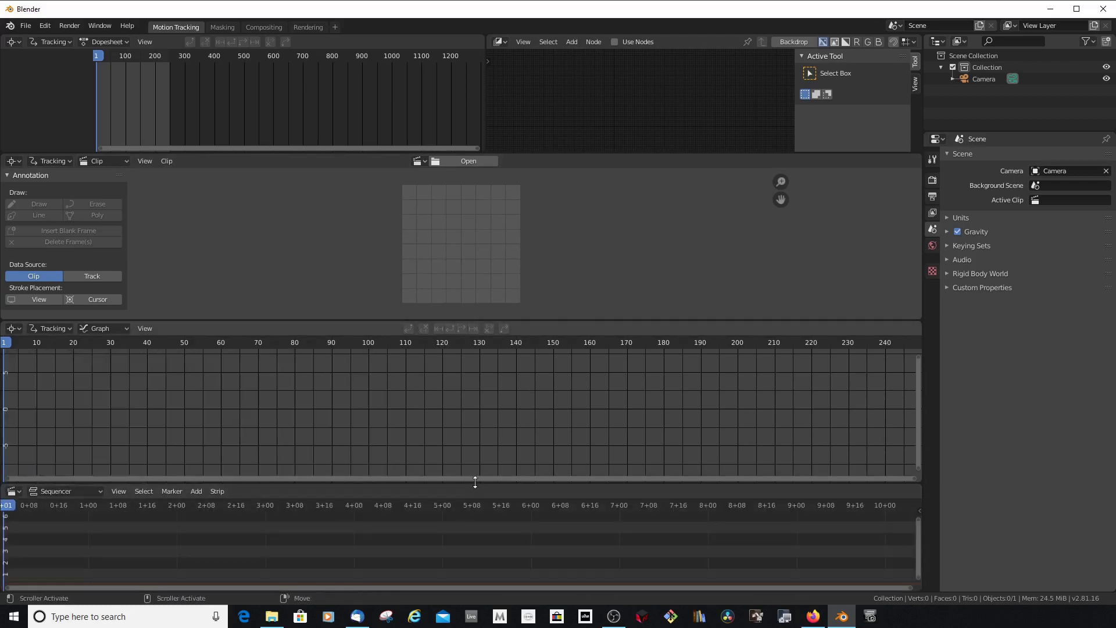
{"action": "left_click_drag", "start_coordinate": [473, 483], "coordinate": [572, 303]}
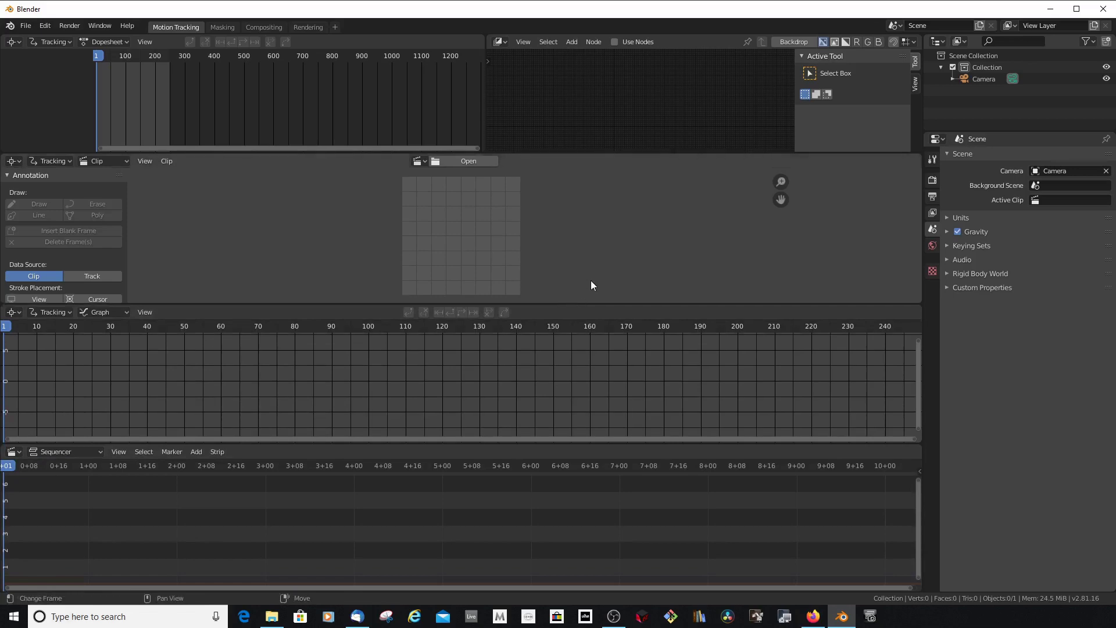
- Open MVI_8909.MOV from the recent Weymouth folder as the clip
{"action": "left_click", "coordinate": [453, 162]}
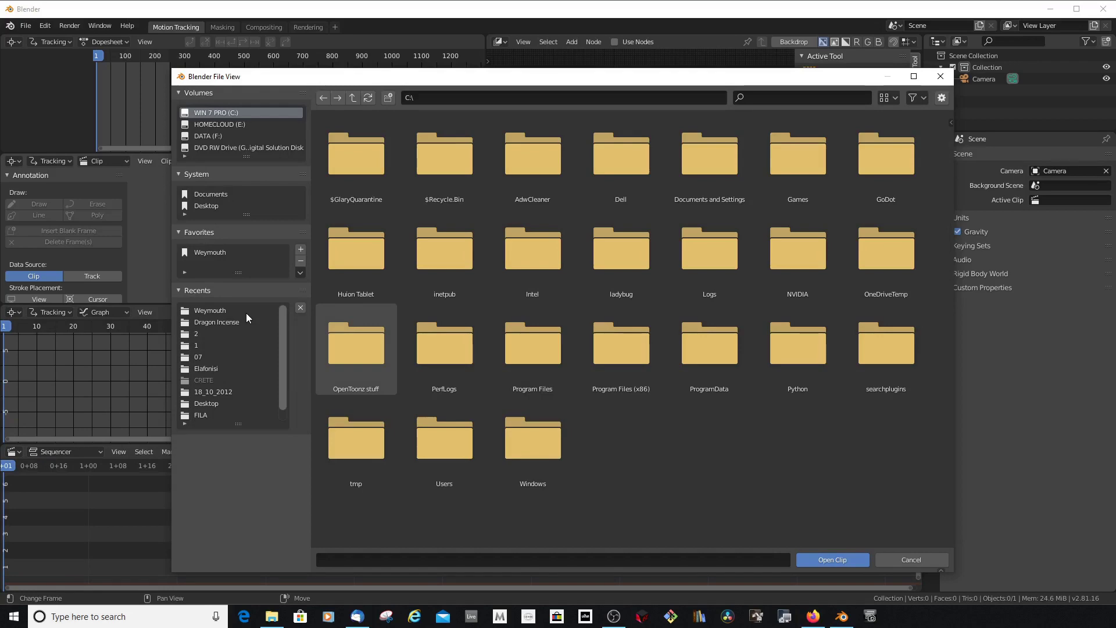
{"action": "left_click", "coordinate": [218, 311]}
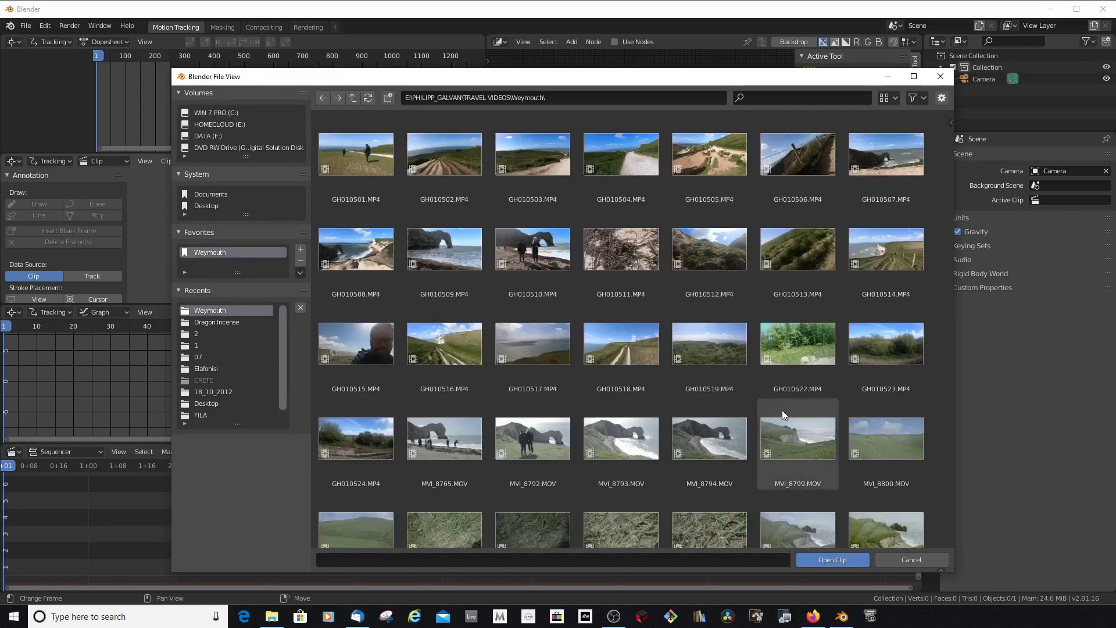
{"action": "scroll", "coordinate": [783, 411], "scroll_direction": "down", "scroll_amount": 5}
{"action": "scroll", "coordinate": [782, 411], "scroll_direction": "down", "scroll_amount": 2}
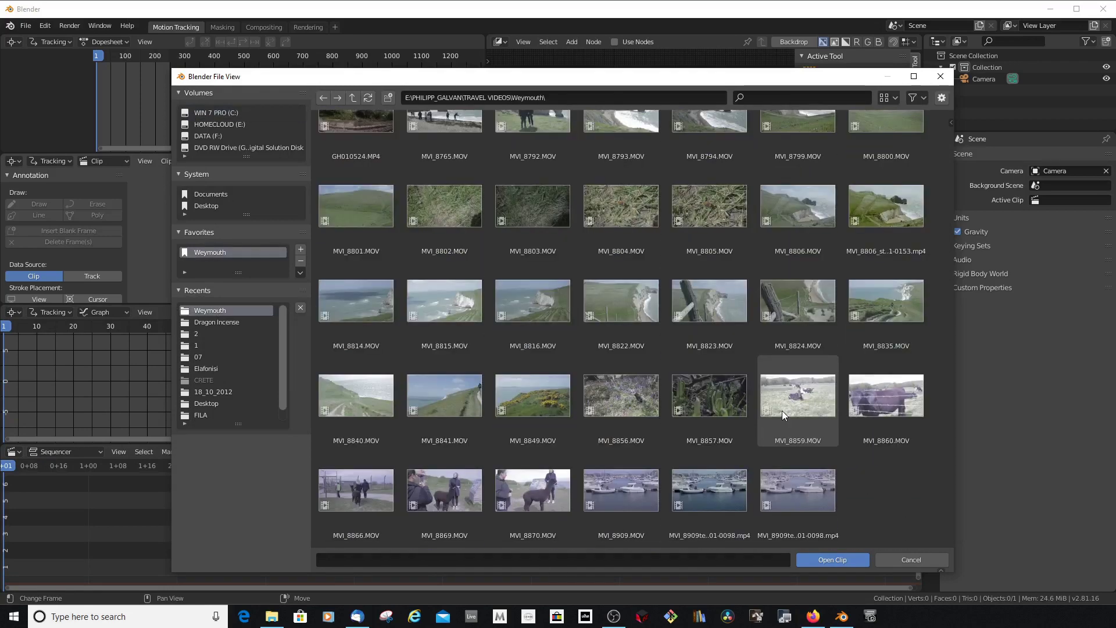
{"action": "left_click", "coordinate": [609, 496]}
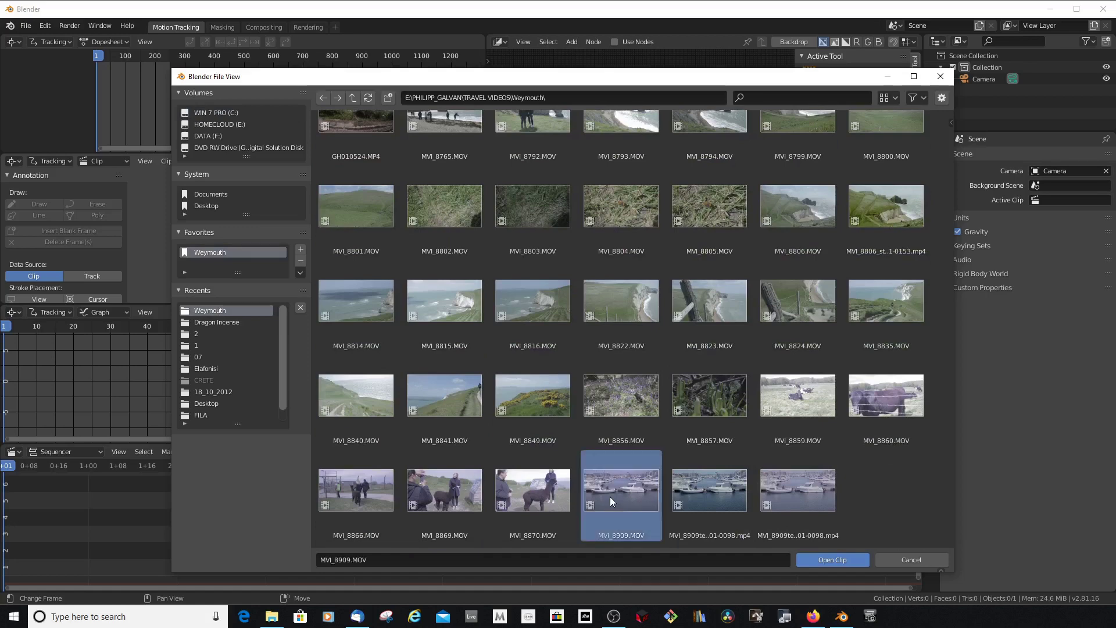
{"action": "left_click", "coordinate": [838, 560]}
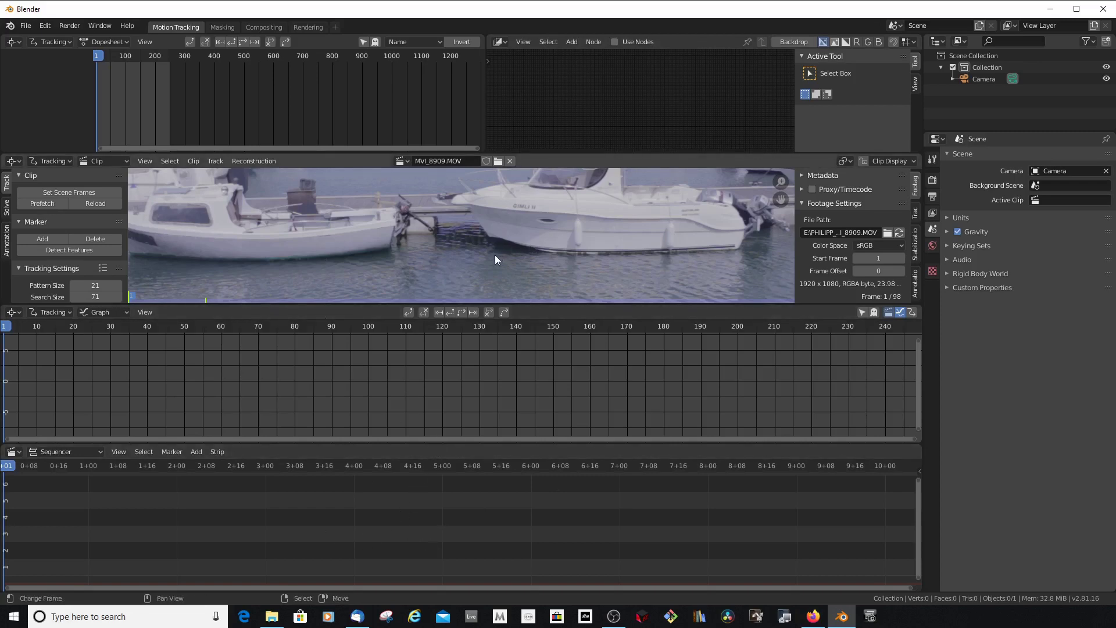
- Shrink the sequencer, enlarge the clip view and zoom so the 1920×1080 footage fits
{"action": "left_click_drag", "start_coordinate": [563, 445], "coordinate": [574, 495]}
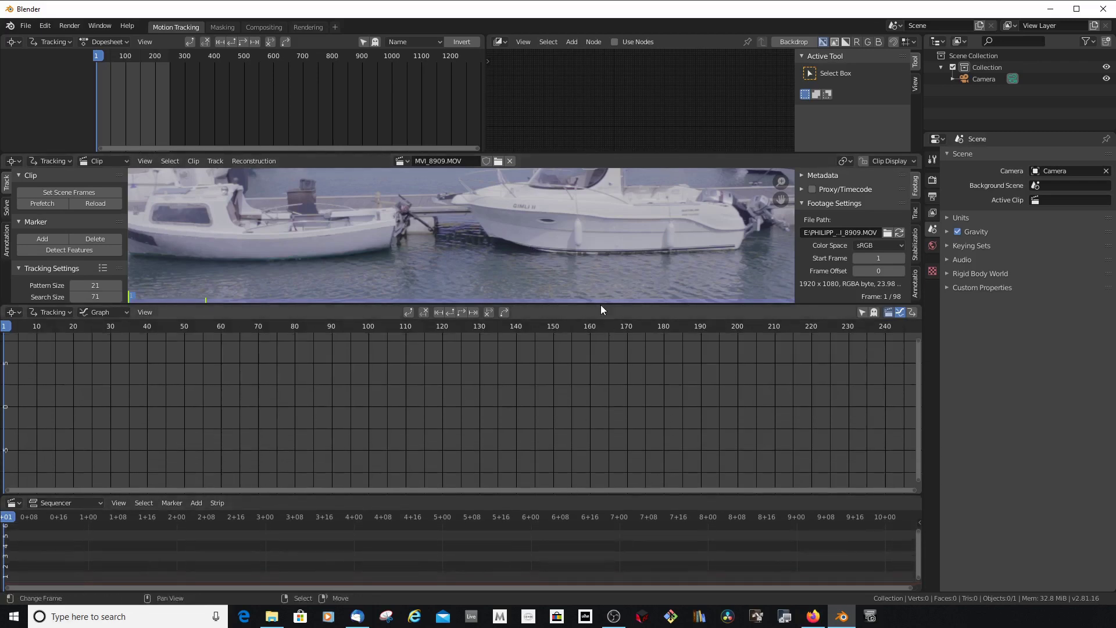
{"action": "left_click_drag", "start_coordinate": [601, 305], "coordinate": [601, 454]}
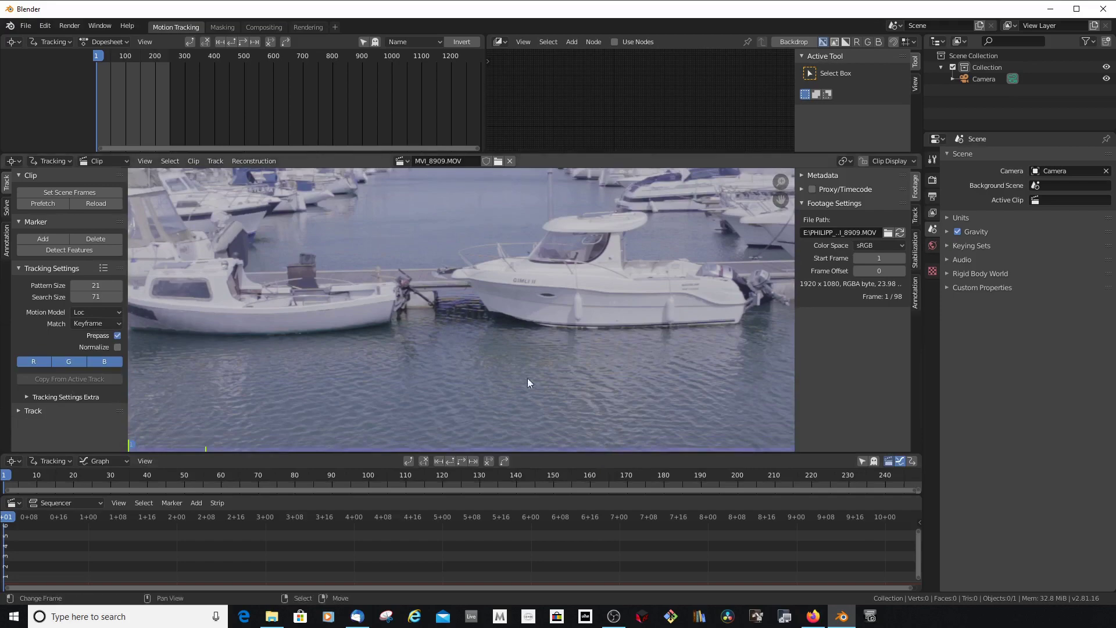
{"action": "scroll", "coordinate": [528, 378], "scroll_direction": "down", "scroll_amount": 5}
{"action": "scroll", "coordinate": [497, 346], "scroll_direction": "up", "scroll_amount": 2}
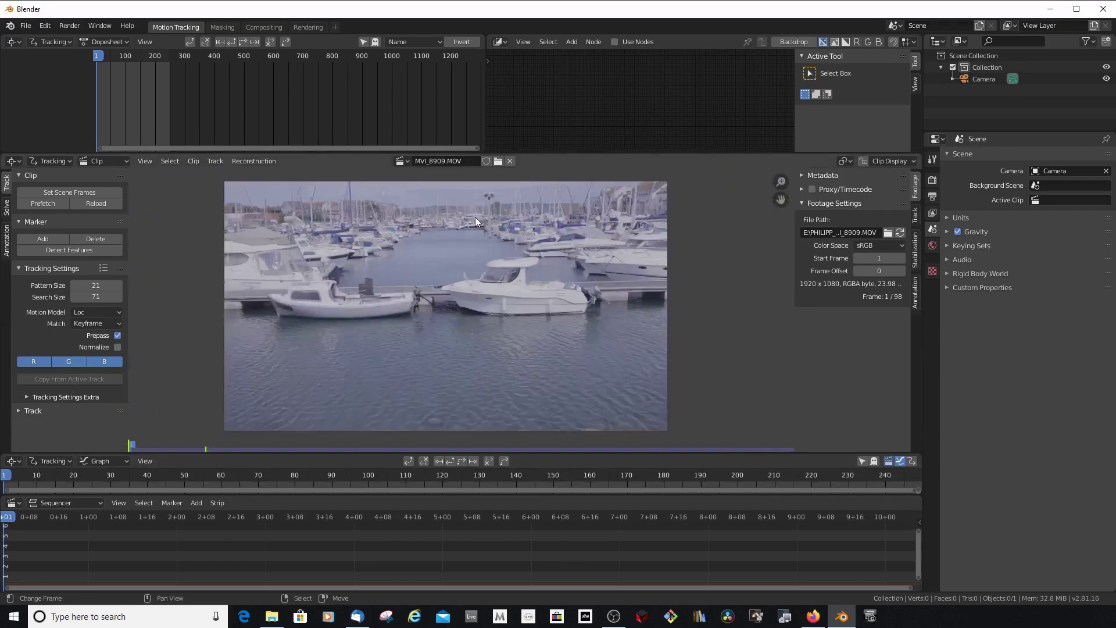
{"action": "scroll", "coordinate": [475, 221], "scroll_direction": "down", "scroll_amount": 1}
{"action": "scroll", "coordinate": [442, 260], "scroll_direction": "up", "scroll_amount": 1}
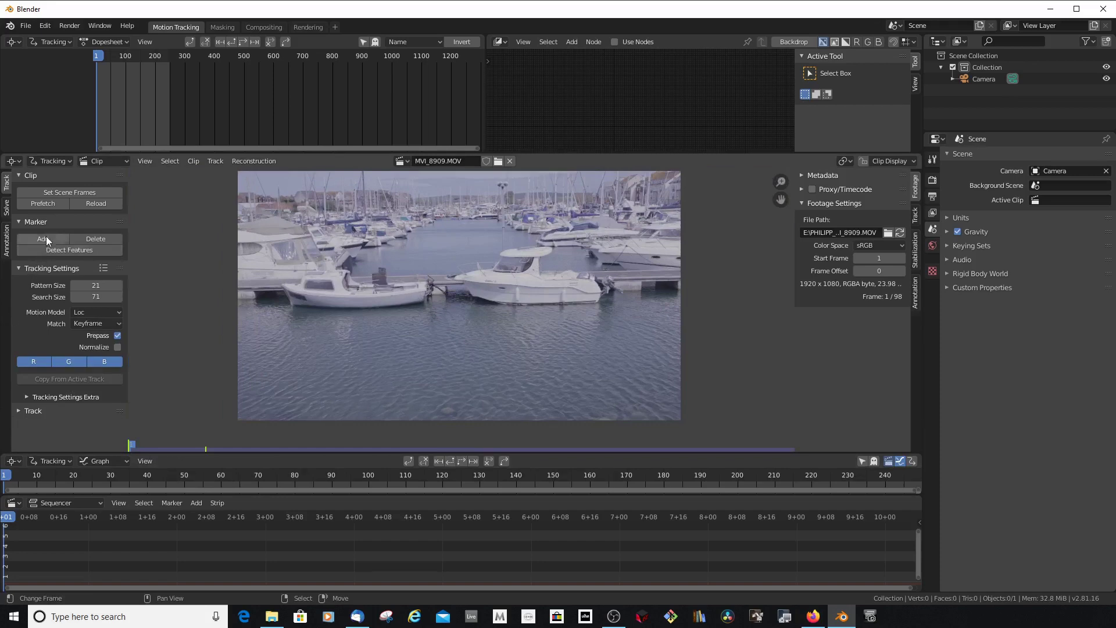
{"action": "scroll", "coordinate": [505, 313], "scroll_direction": "down", "scroll_amount": 1}
{"action": "scroll", "coordinate": [501, 282], "scroll_direction": "up", "scroll_amount": 1}
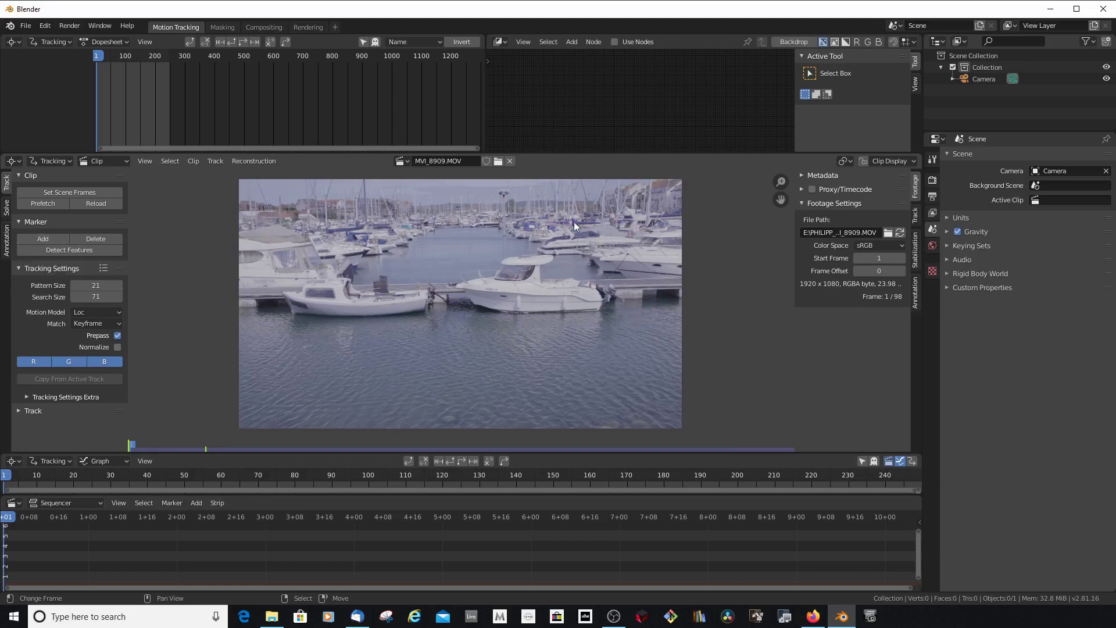
- Add a tracking marker on the small boat's hull and scale it up
{"action": "left_click", "coordinate": [45, 238]}
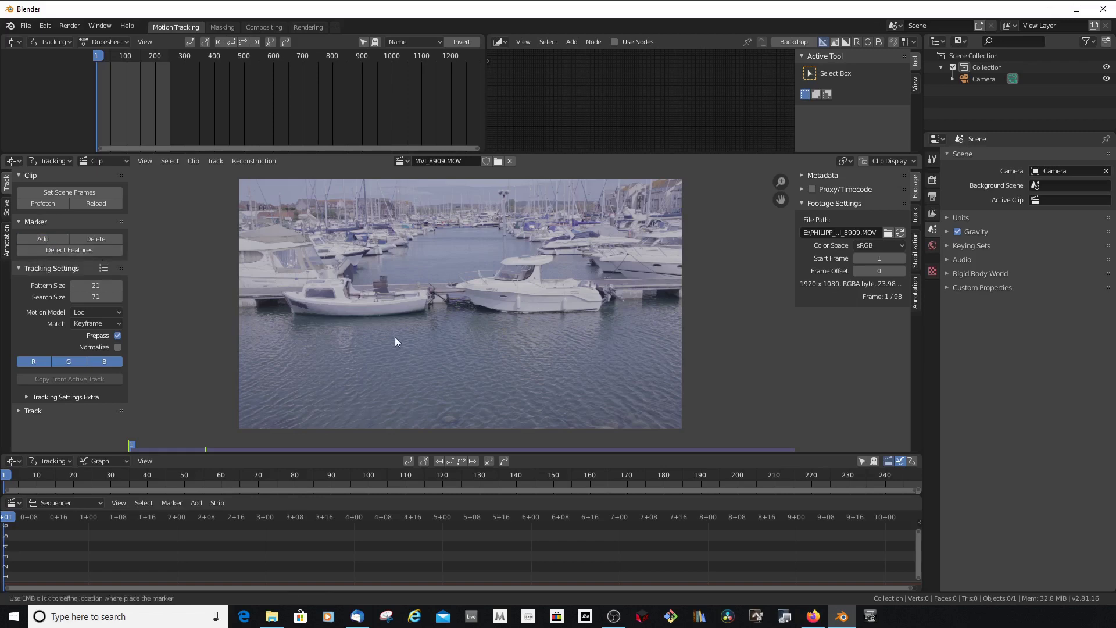
{"action": "left_click", "coordinate": [293, 316]}
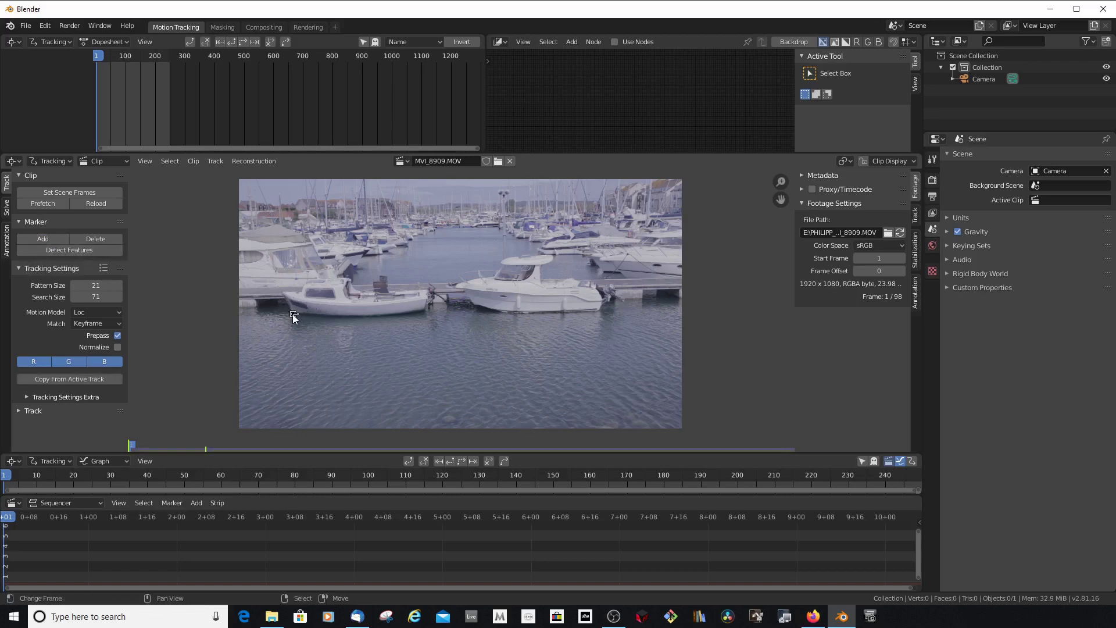
{"action": "key", "text": "s"}
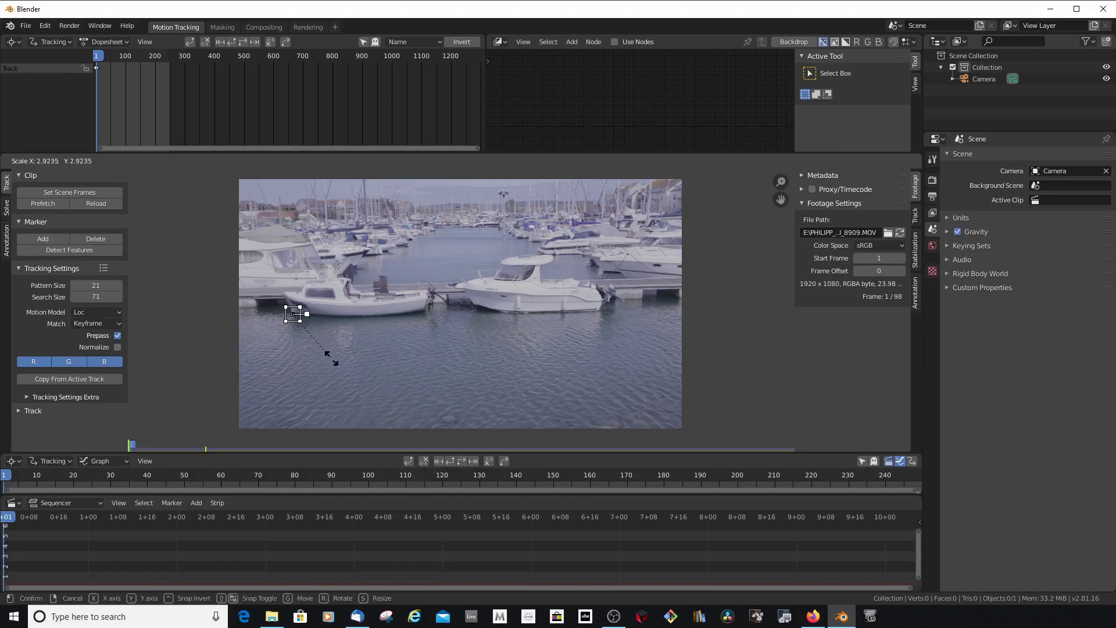
{"action": "left_click", "coordinate": [334, 364]}
- Add a second tracking marker near the far boats and scale it up
{"action": "left_click", "coordinate": [51, 240]}
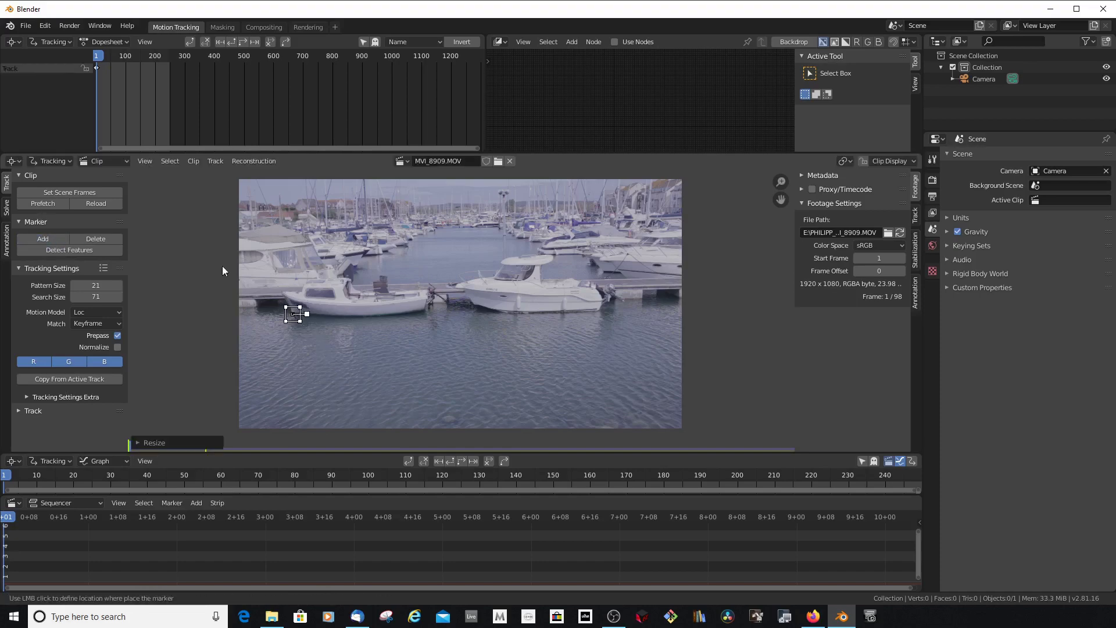
{"action": "scroll", "coordinate": [382, 274], "scroll_direction": "up", "scroll_amount": 3}
{"action": "scroll", "coordinate": [416, 288], "scroll_direction": "down", "scroll_amount": 2}
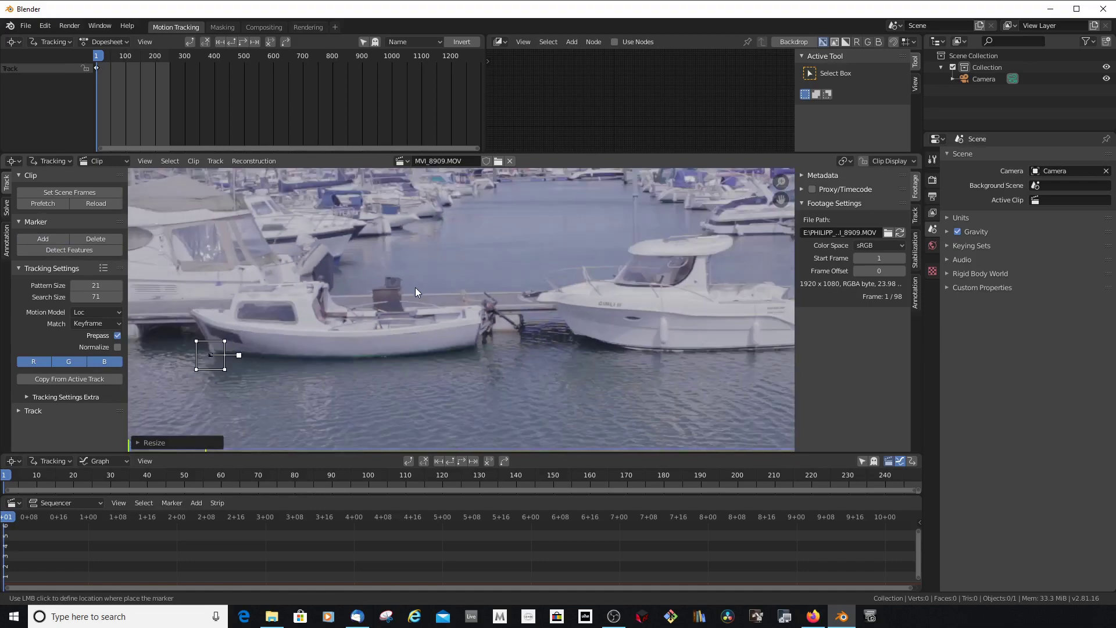
{"action": "scroll", "coordinate": [456, 298], "scroll_direction": "down", "scroll_amount": 2}
{"action": "scroll", "coordinate": [424, 256], "scroll_direction": "up", "scroll_amount": 4}
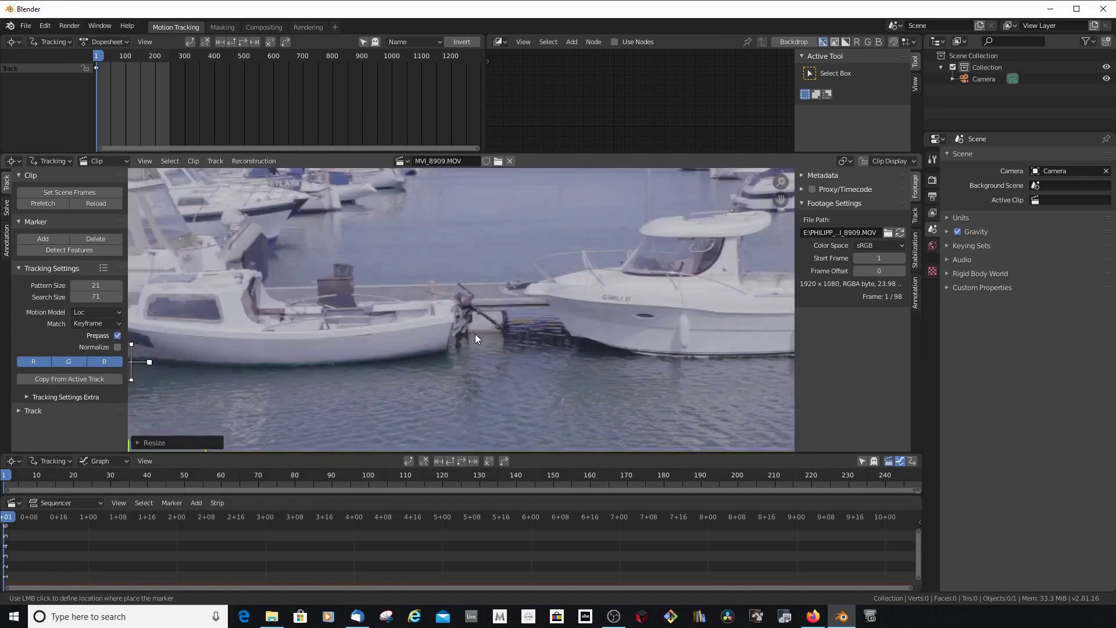
{"action": "scroll", "coordinate": [474, 333], "scroll_direction": "down", "scroll_amount": 3}
{"action": "scroll", "coordinate": [616, 241], "scroll_direction": "up", "scroll_amount": 5}
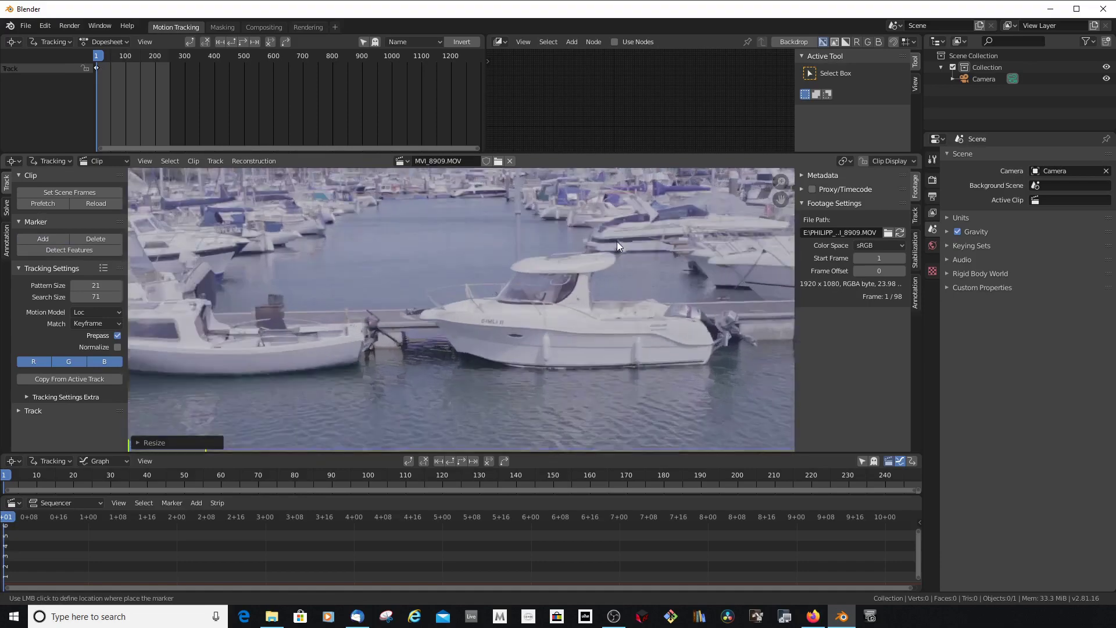
{"action": "scroll", "coordinate": [493, 206], "scroll_direction": "up", "scroll_amount": 2}
{"action": "left_click", "coordinate": [492, 210]}
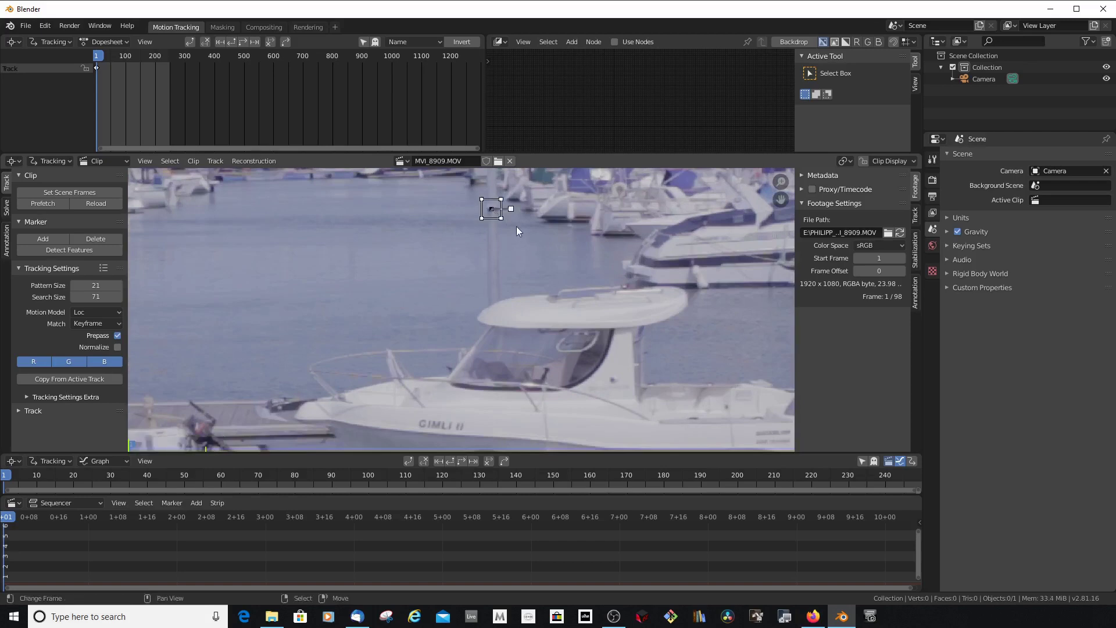
{"action": "key", "text": "s"}
{"action": "left_click", "coordinate": [567, 258]}
{"action": "scroll", "coordinate": [527, 261], "scroll_direction": "down", "scroll_amount": 4}
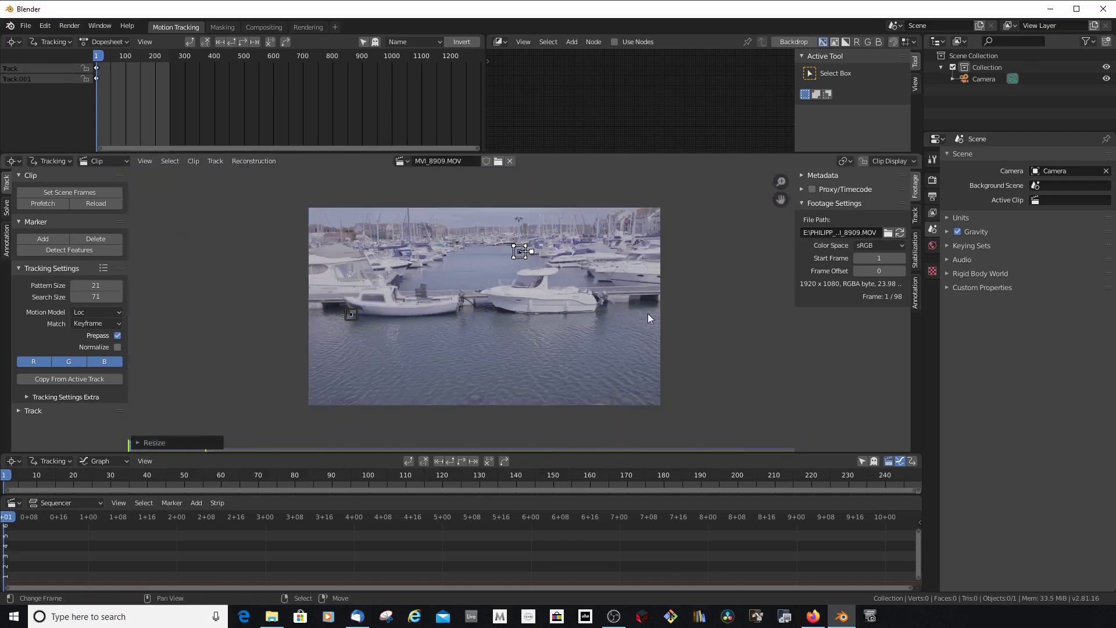
{"action": "scroll", "coordinate": [619, 314], "scroll_direction": "up", "scroll_amount": 1}
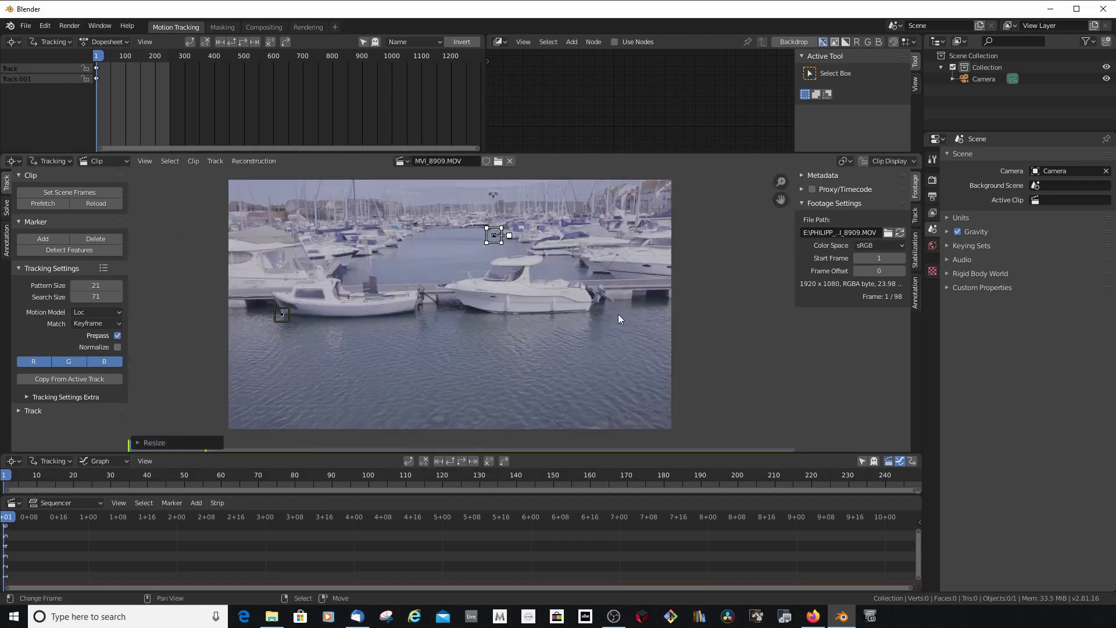
- Add a third marker at the white boat's stern waterline, then select the upper marker
{"action": "left_click", "coordinate": [58, 238]}
{"action": "scroll", "coordinate": [628, 296], "scroll_direction": "up", "scroll_amount": 3}
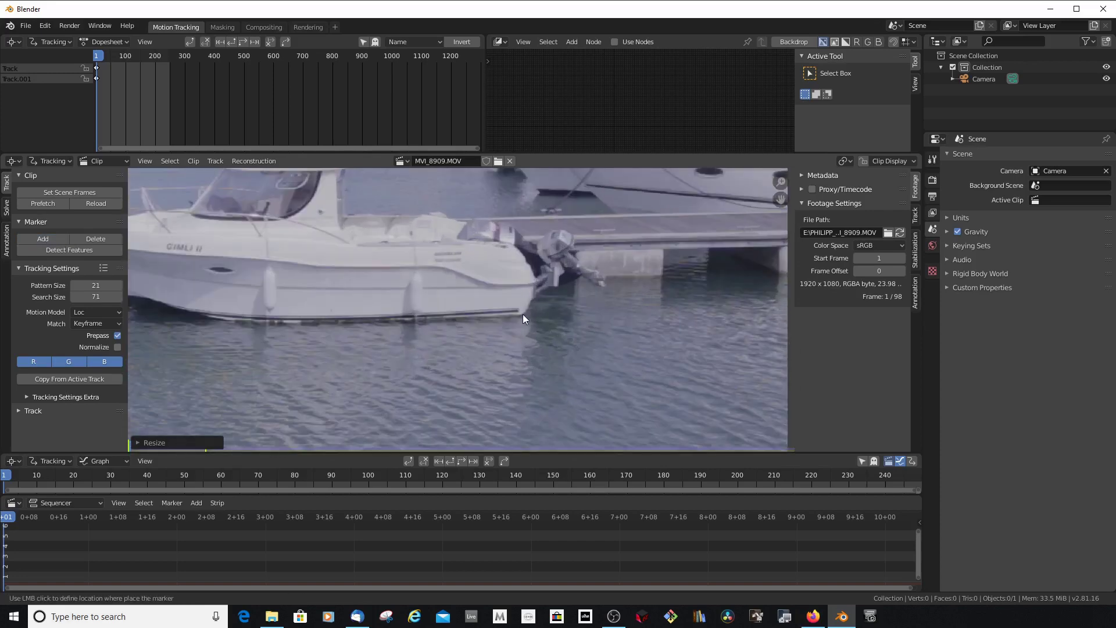
{"action": "left_click", "coordinate": [523, 315]}
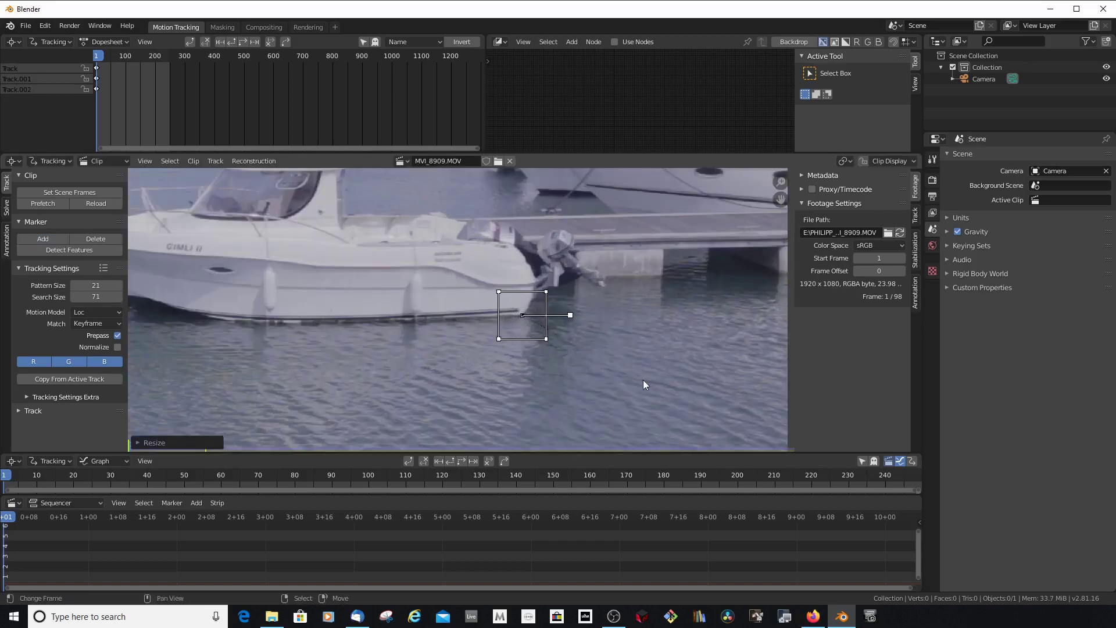
{"action": "scroll", "coordinate": [643, 379], "scroll_direction": "down", "scroll_amount": 5}
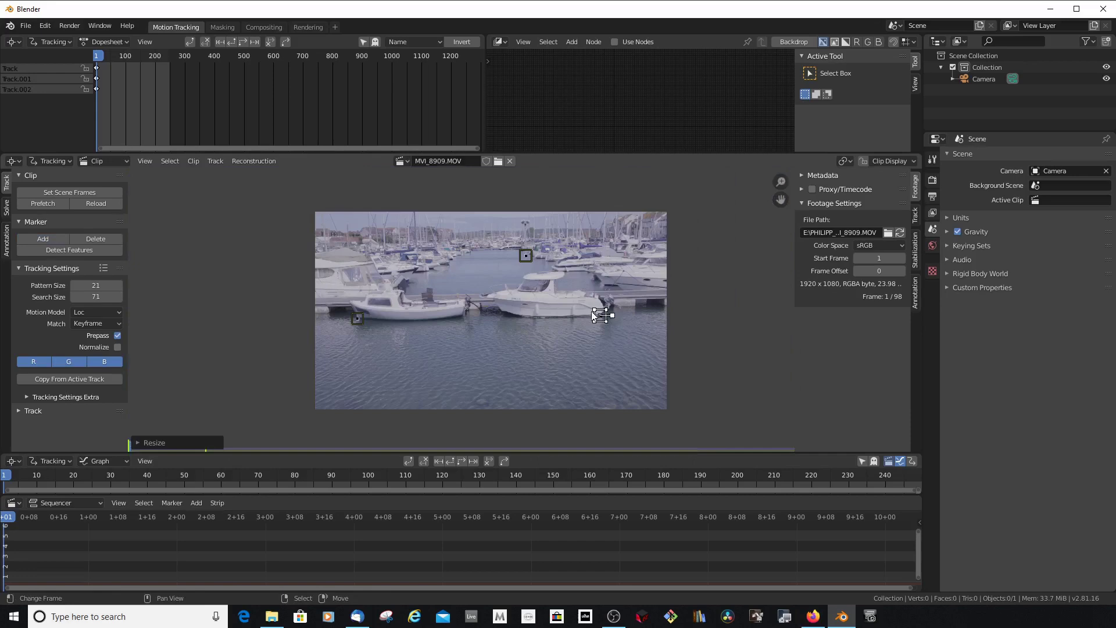
{"action": "scroll", "coordinate": [594, 314], "scroll_direction": "up", "scroll_amount": 2}
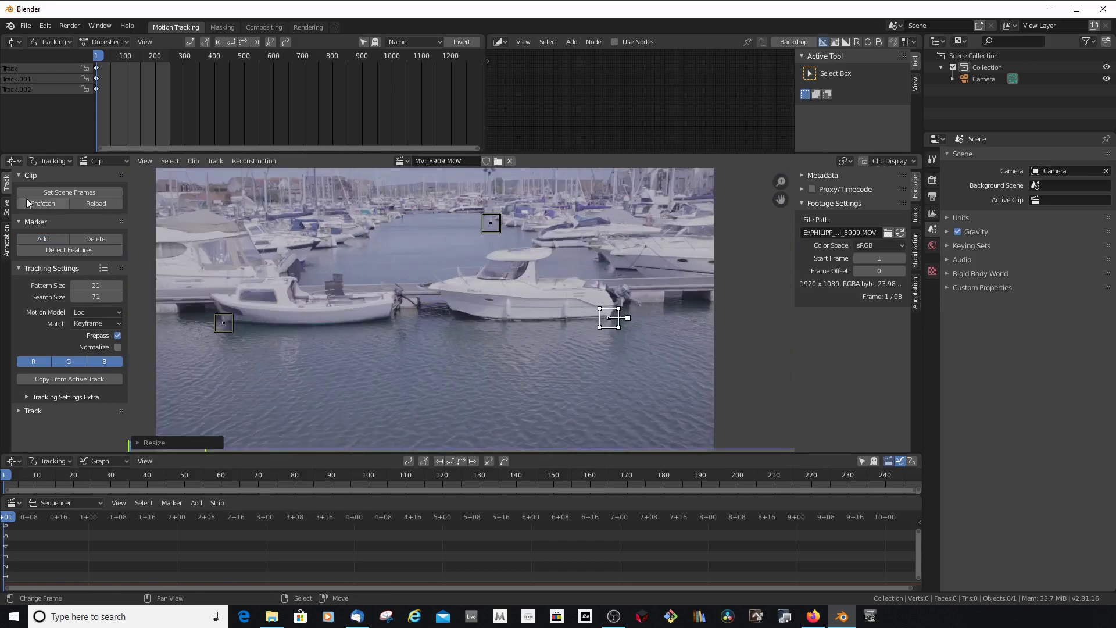
{"action": "left_click", "coordinate": [493, 231], "text": "shift"}
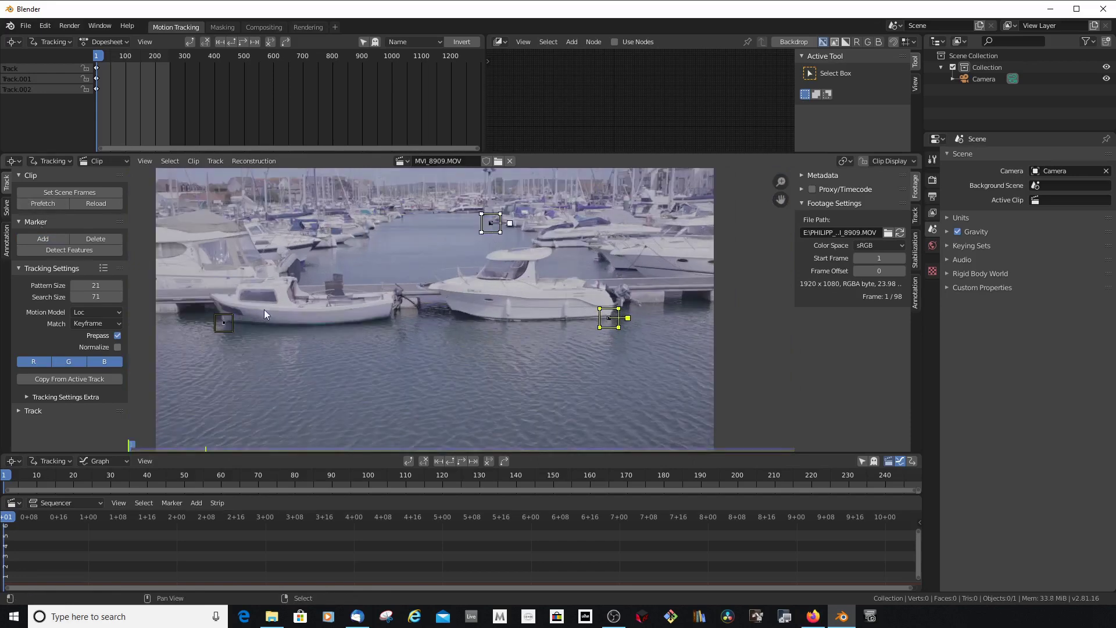
{"action": "scroll", "coordinate": [442, 354], "scroll_direction": "down", "scroll_amount": 2}
{"action": "scroll", "coordinate": [445, 364], "scroll_direction": "up", "scroll_amount": 1}
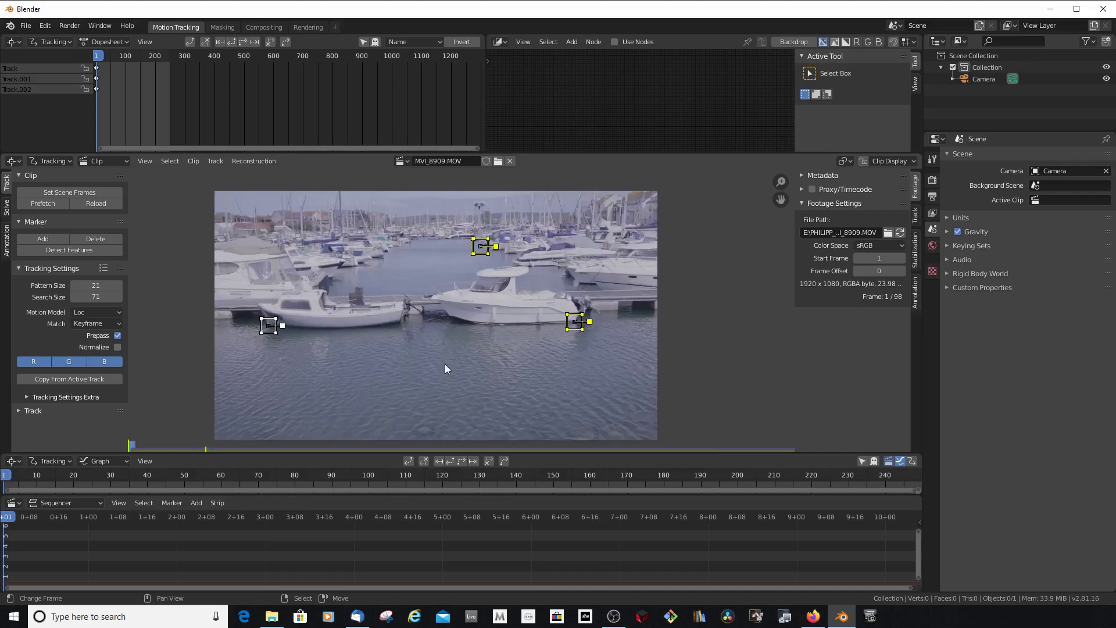
{"action": "scroll", "coordinate": [560, 316], "scroll_direction": "down", "scroll_amount": 1}
{"action": "scroll", "coordinate": [501, 356], "scroll_direction": "up", "scroll_amount": 1}
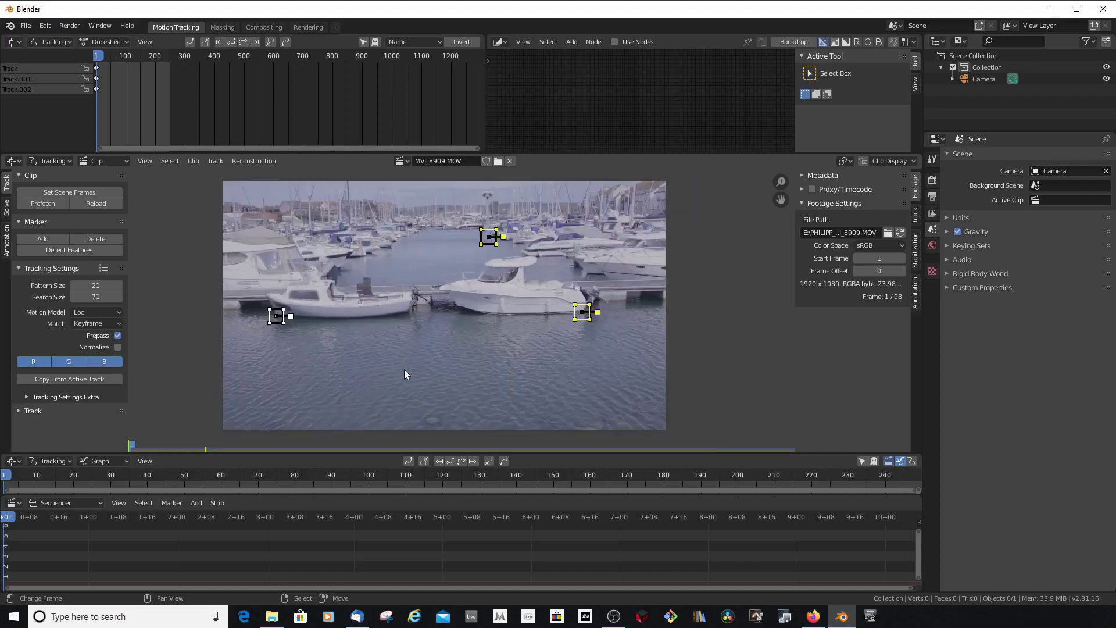
{"action": "scroll", "coordinate": [381, 247], "scroll_direction": "up", "scroll_amount": 2}
{"action": "scroll", "coordinate": [382, 247], "scroll_direction": "down", "scroll_amount": 1}
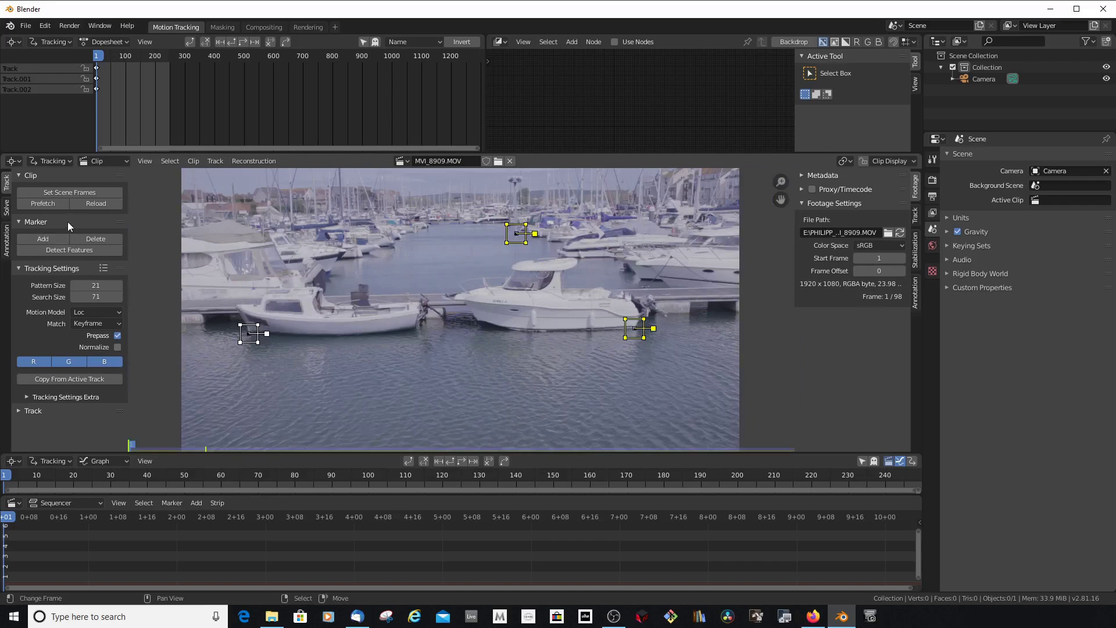
- Add a fourth marker, enlarging it and then shrinking it to 0.8598 scale
{"action": "left_click", "coordinate": [44, 242]}
{"action": "scroll", "coordinate": [365, 247], "scroll_direction": "up", "scroll_amount": 4}
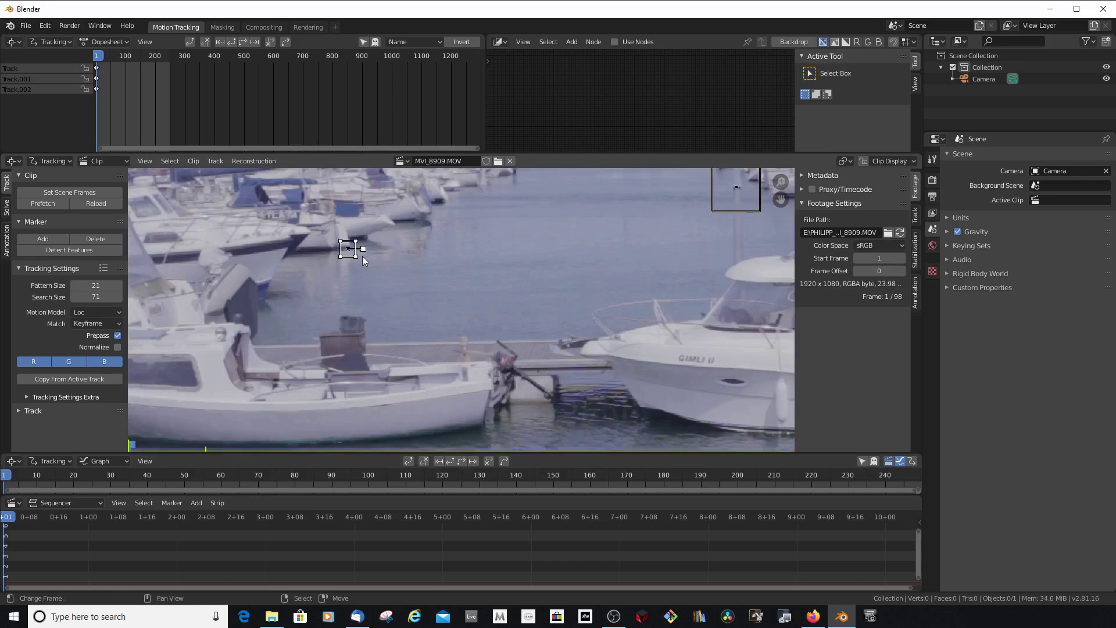
{"action": "key", "text": "s"}
{"action": "left_click", "coordinate": [446, 257]}
{"action": "scroll", "coordinate": [447, 257], "scroll_direction": "down", "scroll_amount": 4}
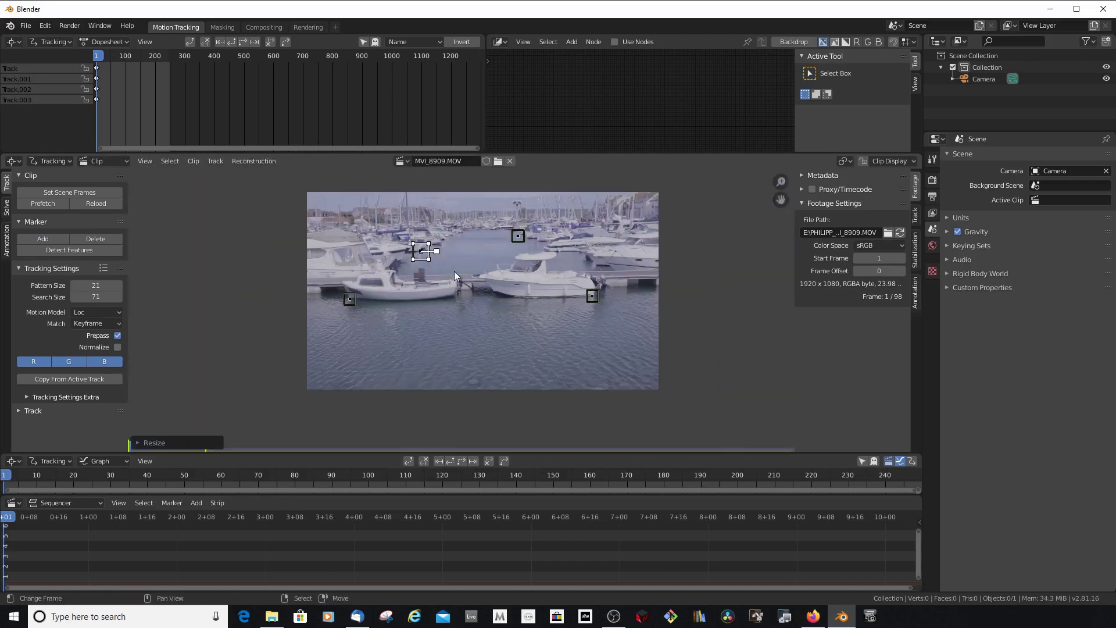
{"action": "key", "text": "s"}
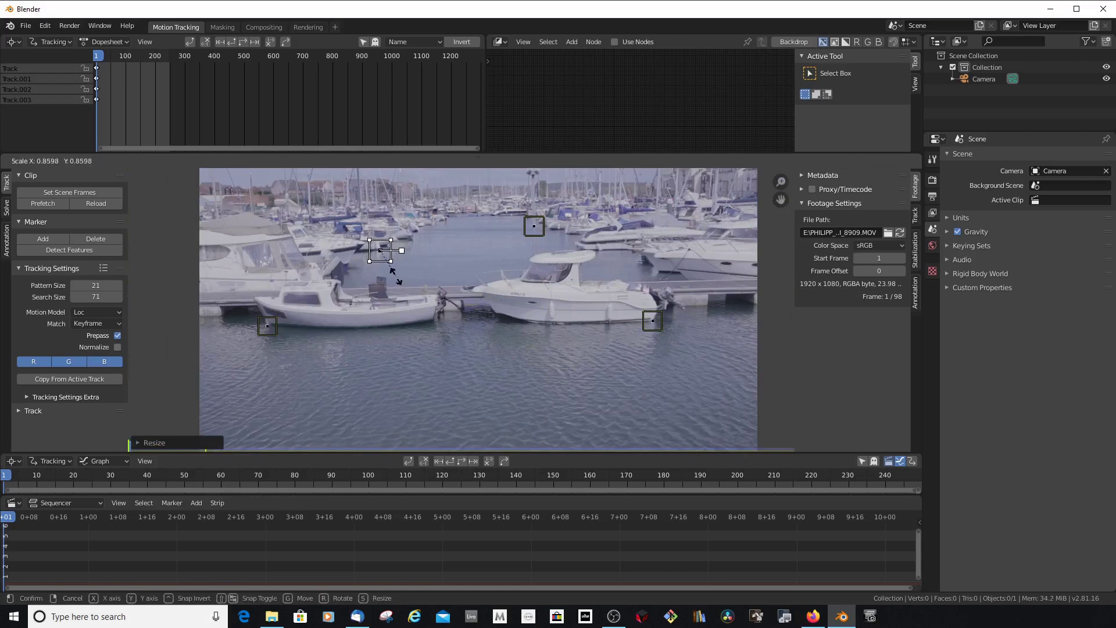
{"action": "left_click", "coordinate": [399, 269]}
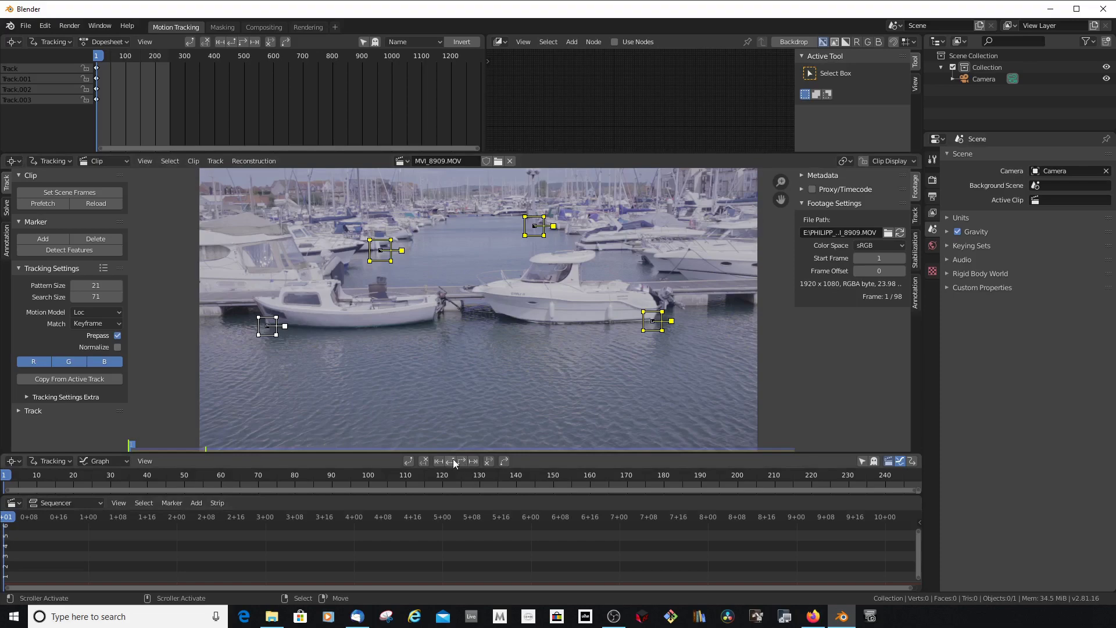
{"action": "scroll", "coordinate": [463, 361], "scroll_direction": "down", "scroll_amount": 1}
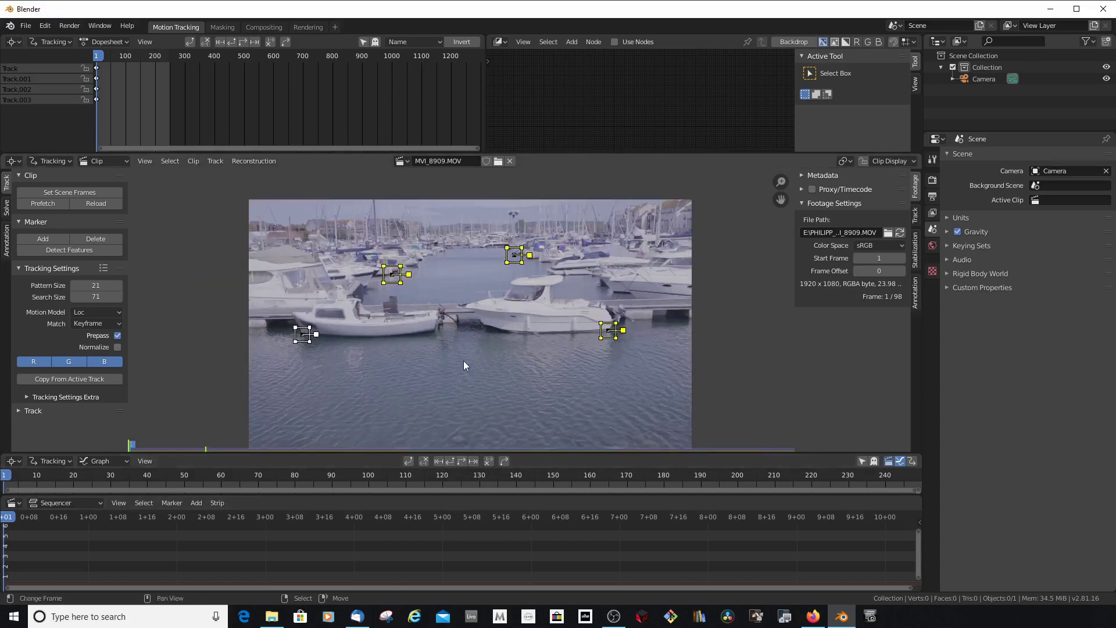
{"action": "scroll", "coordinate": [456, 366], "scroll_direction": "down", "scroll_amount": 1}
{"action": "scroll", "coordinate": [452, 379], "scroll_direction": "up", "scroll_amount": 1}
{"action": "scroll", "coordinate": [455, 381], "scroll_direction": "down", "scroll_amount": 1}
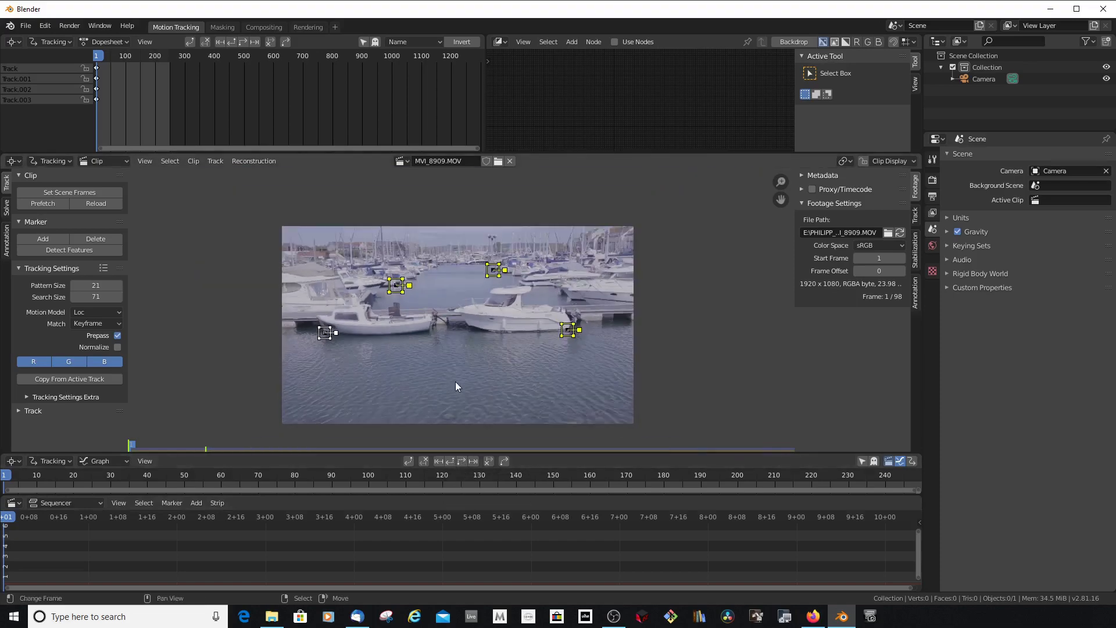
{"action": "scroll", "coordinate": [488, 419], "scroll_direction": "up", "scroll_amount": 1}
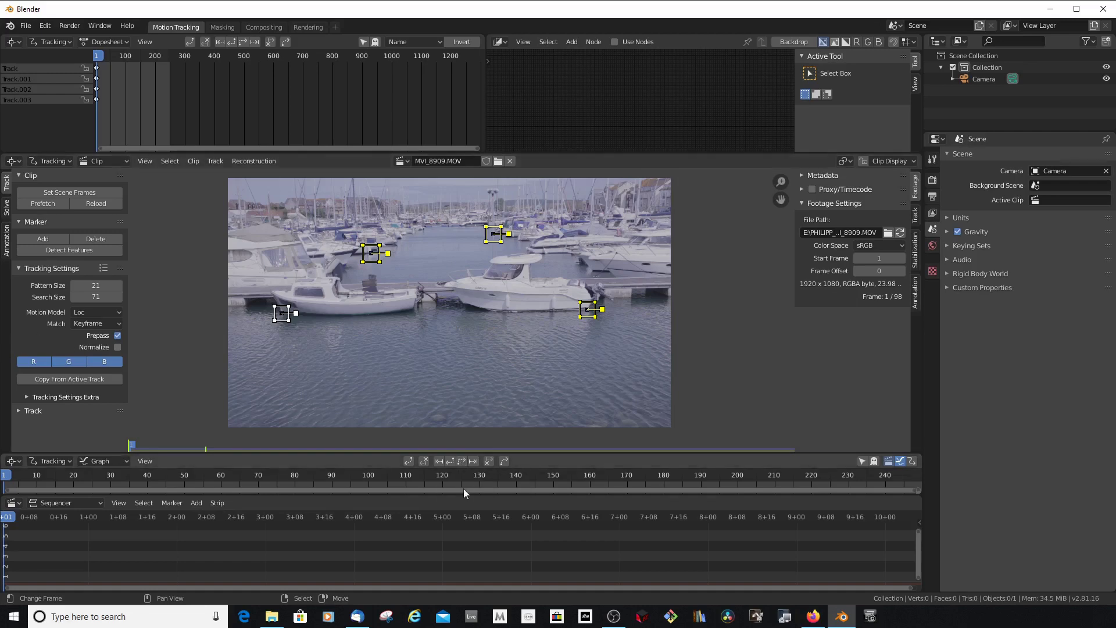
- Track the four markers forward to frame 99 and enlarge the Graph editor to view the curves
{"action": "left_click", "coordinate": [462, 459]}
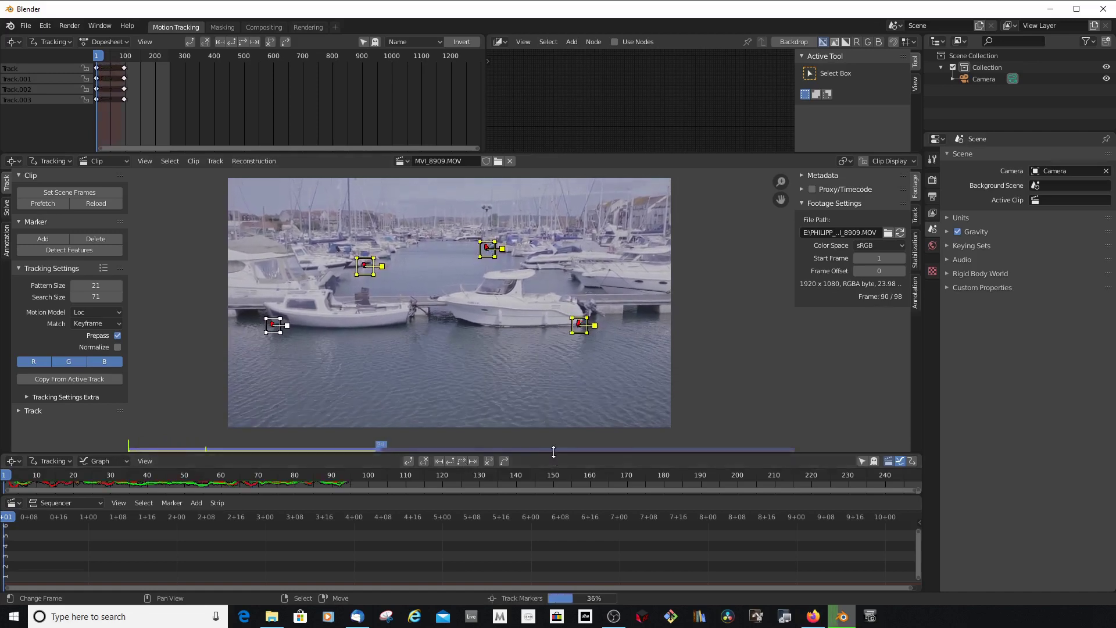
{"action": "left_click_drag", "start_coordinate": [554, 450], "coordinate": [558, 370]}
- Match the scene frame range to the clip's 98 frames and return to the first frame
{"action": "scroll", "coordinate": [548, 273], "scroll_direction": "down", "scroll_amount": 2}
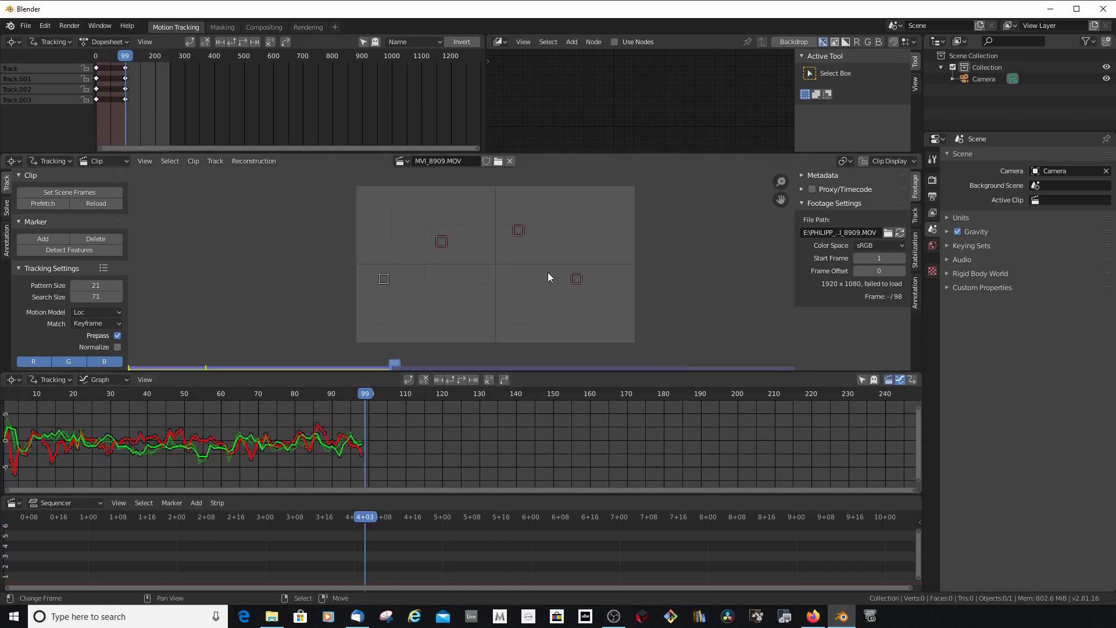
{"action": "scroll", "coordinate": [495, 268], "scroll_direction": "up", "scroll_amount": 1}
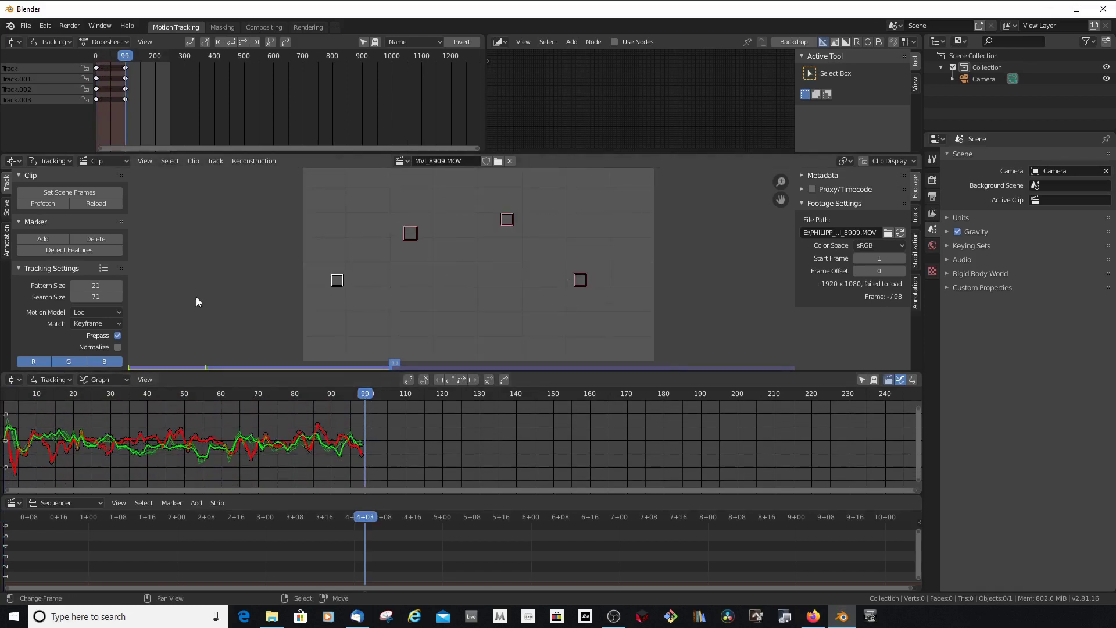
{"action": "left_click", "coordinate": [67, 191]}
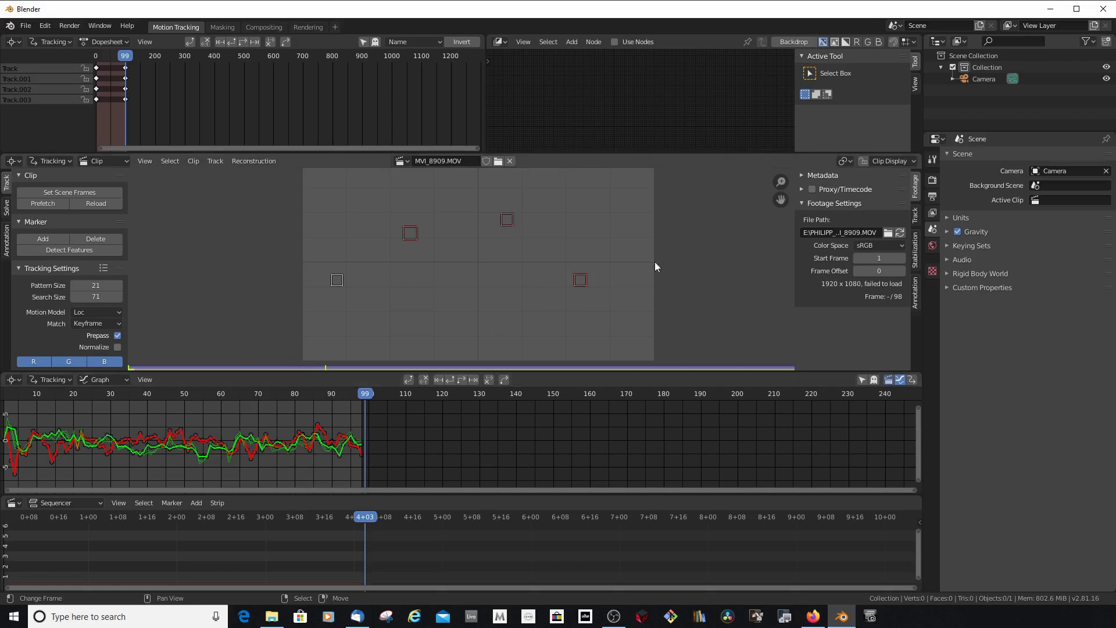
{"action": "scroll", "coordinate": [452, 260], "scroll_direction": "down", "scroll_amount": 1}
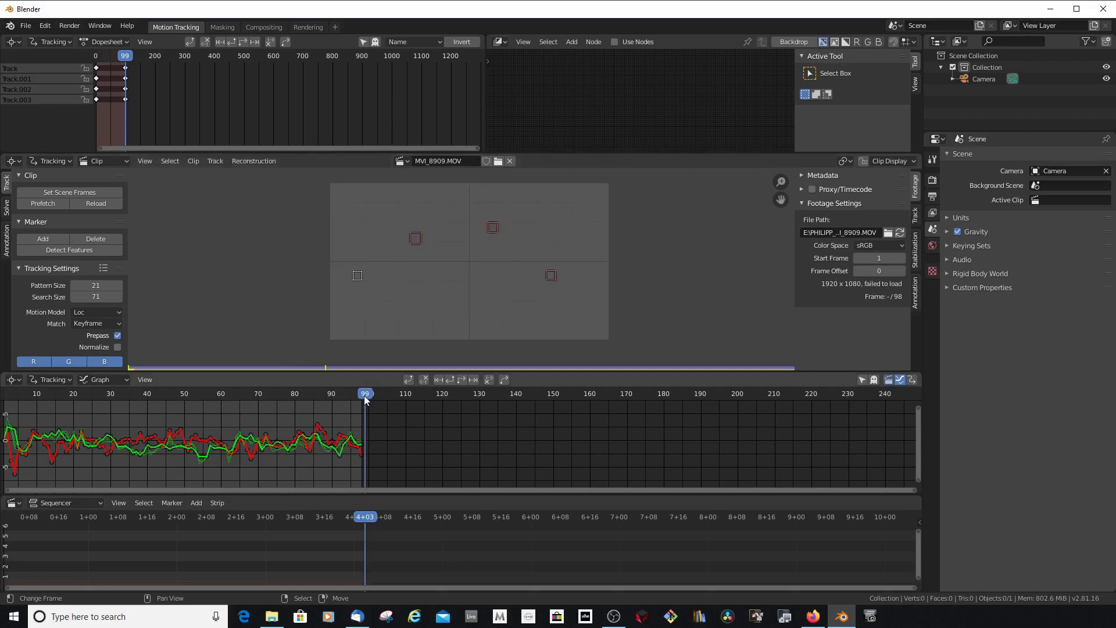
{"action": "left_click_drag", "start_coordinate": [364, 396], "coordinate": [3, 384]}
{"action": "scroll", "coordinate": [451, 238], "scroll_direction": "up", "scroll_amount": 5}
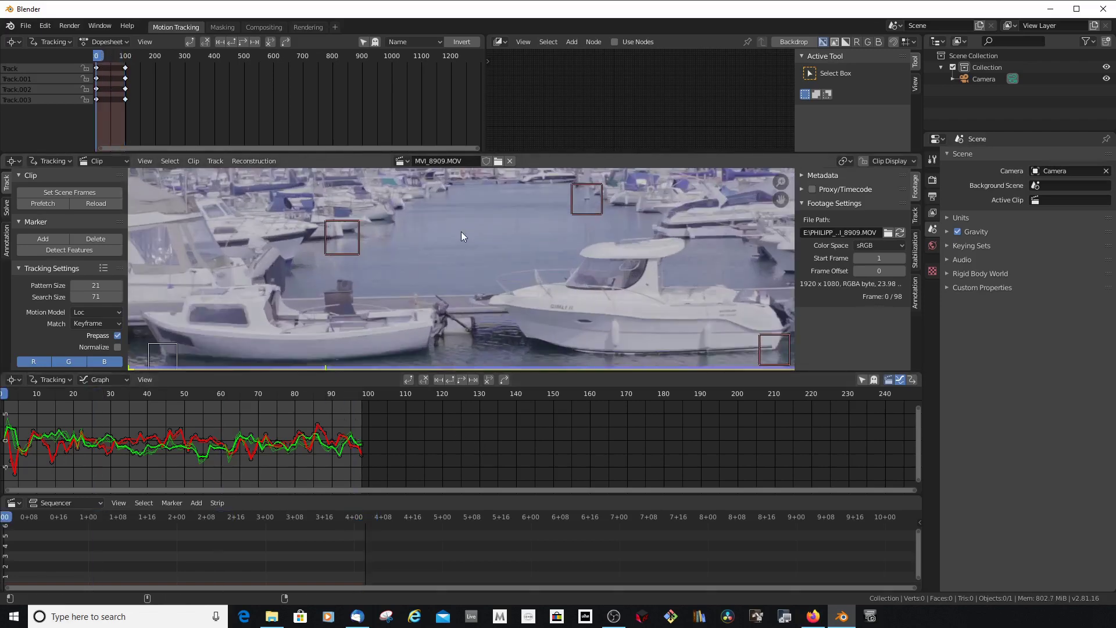
{"action": "scroll", "coordinate": [462, 231], "scroll_direction": "down", "scroll_amount": 3}
{"action": "scroll", "coordinate": [421, 415], "scroll_direction": "up", "scroll_amount": 1}
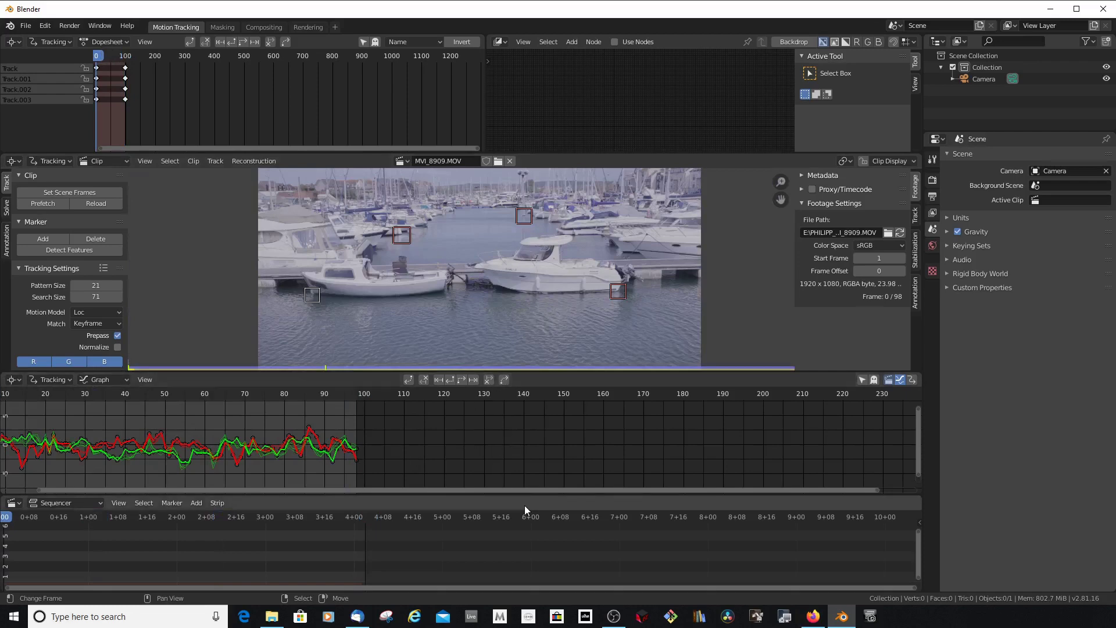
{"action": "left_click_drag", "start_coordinate": [524, 494], "coordinate": [530, 539]}
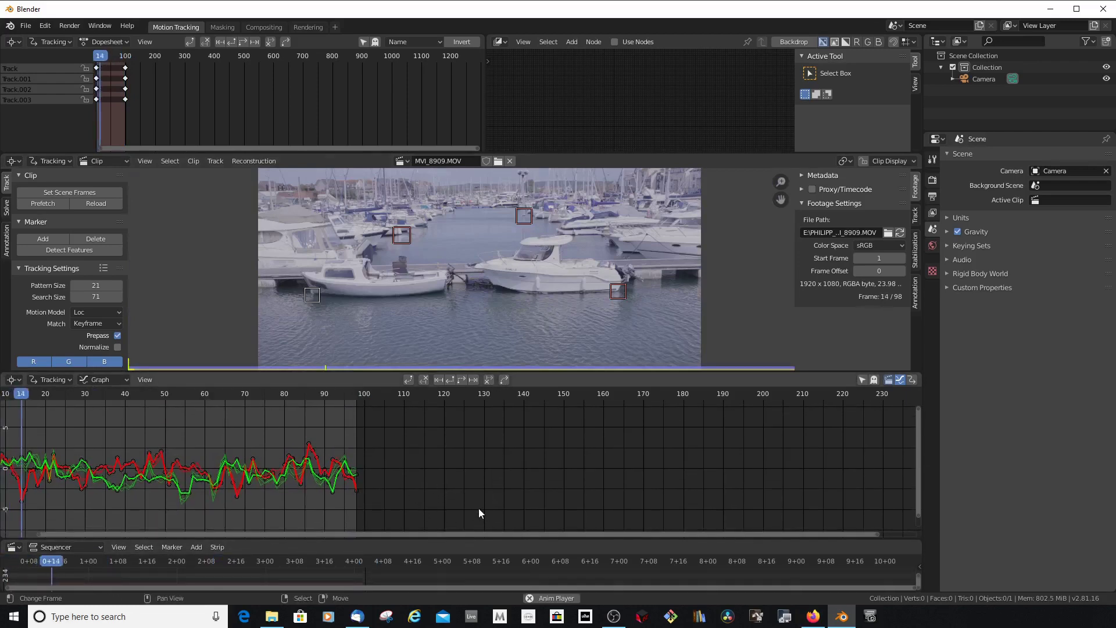
- Stop playback of the tracked footage and give the lower sequencer area more room
{"action": "key", "text": "space"}
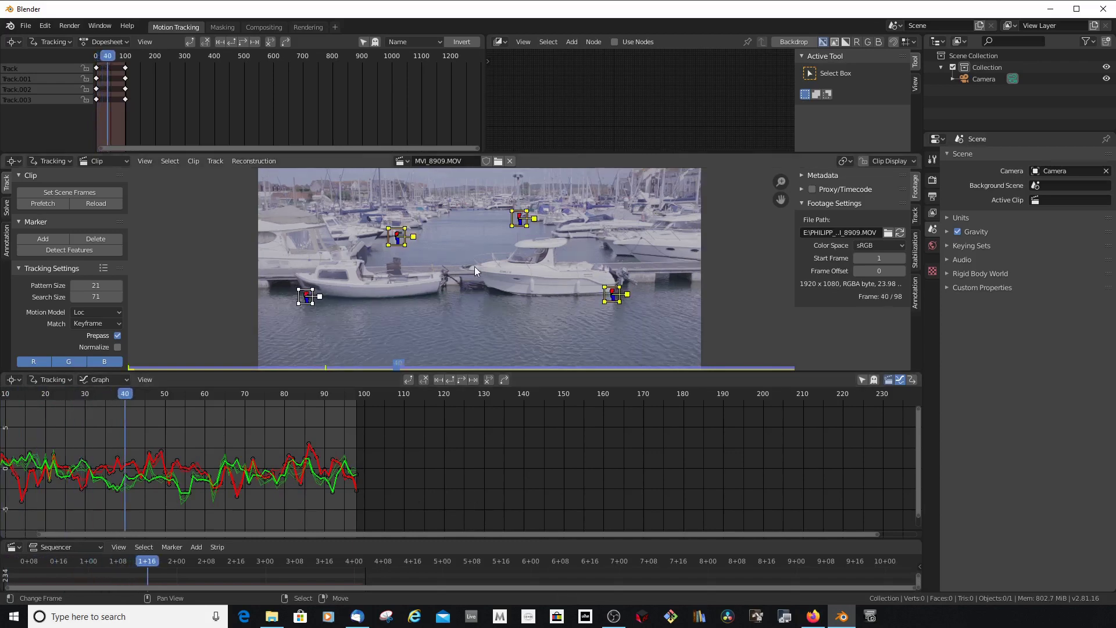
{"action": "scroll", "coordinate": [474, 268], "scroll_direction": "down", "scroll_amount": 2}
{"action": "scroll", "coordinate": [472, 280], "scroll_direction": "up", "scroll_amount": 1}
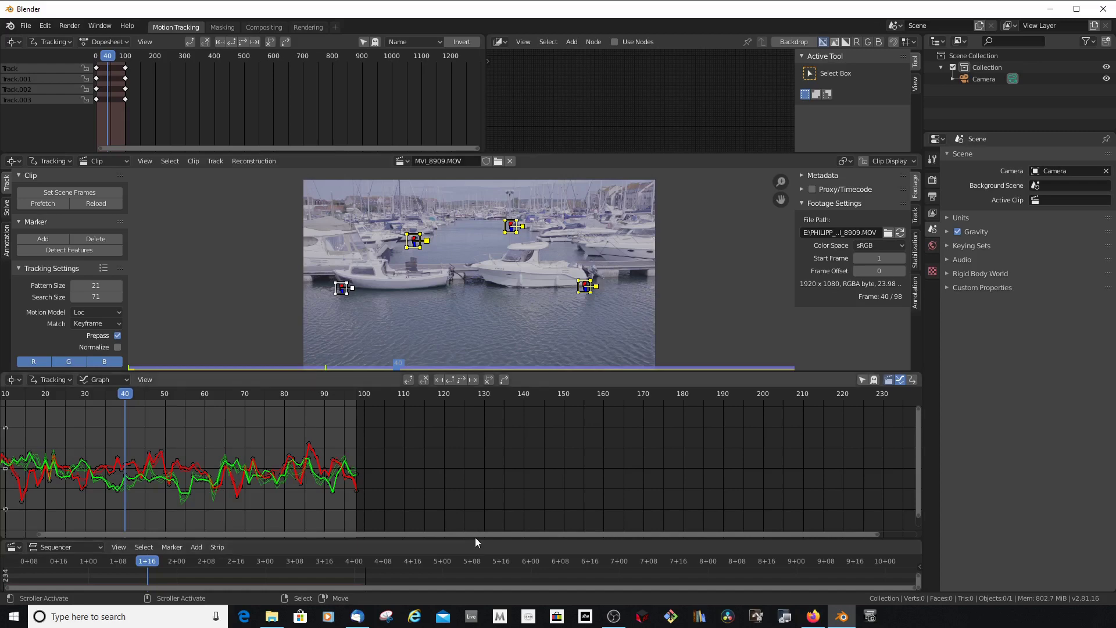
{"action": "left_click_drag", "start_coordinate": [476, 539], "coordinate": [478, 504]}
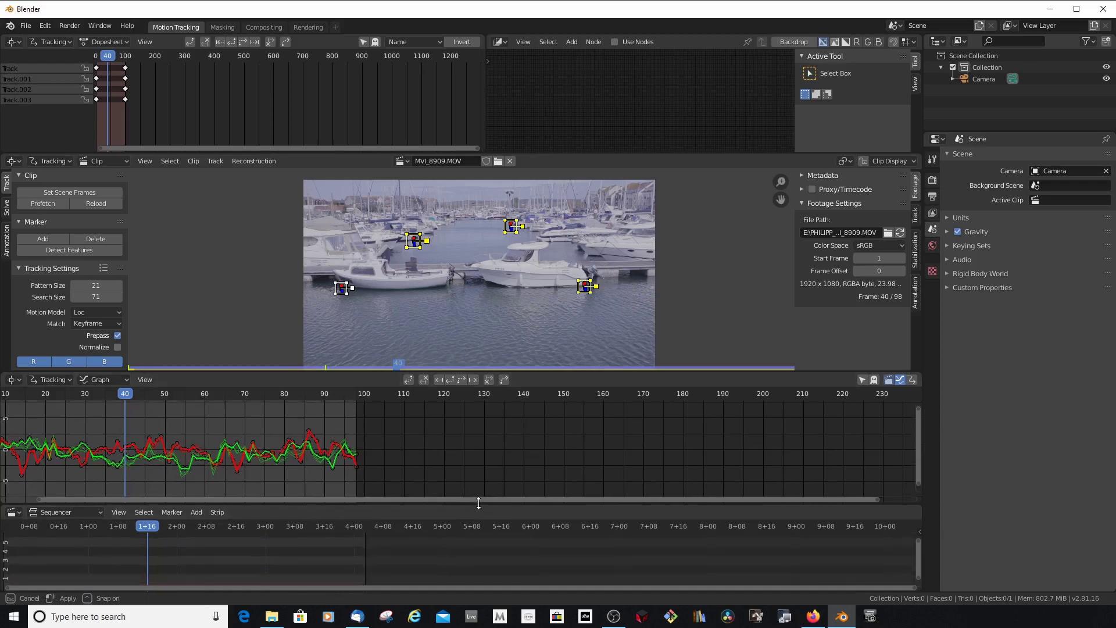
{"action": "scroll", "coordinate": [469, 435], "scroll_direction": "down", "scroll_amount": 13, "text": "alt"}
{"action": "scroll", "coordinate": [473, 312], "scroll_direction": "down", "scroll_amount": 1}
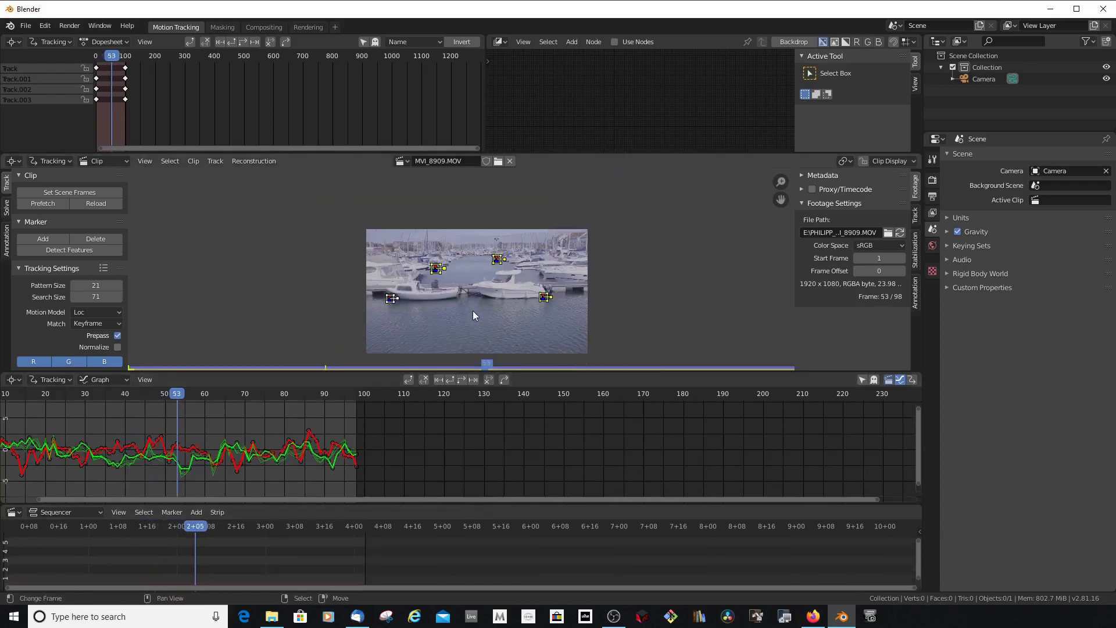
{"action": "left_click", "coordinate": [18, 513]}
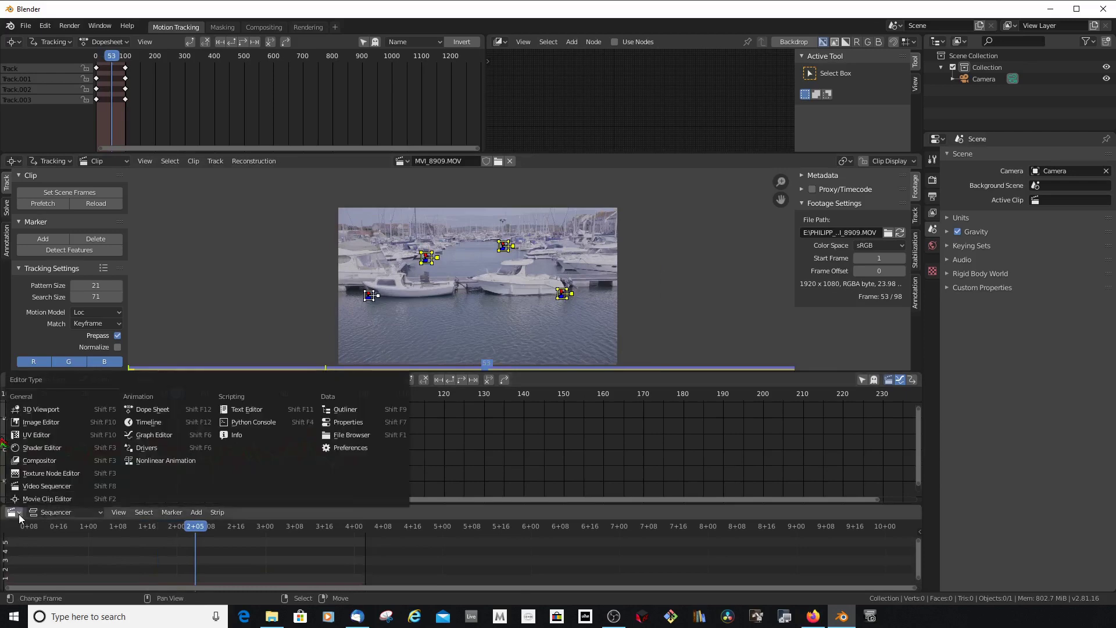
- Switch the bottom area to a Timeline and play the tracked clip from the start
{"action": "left_click", "coordinate": [130, 436]}
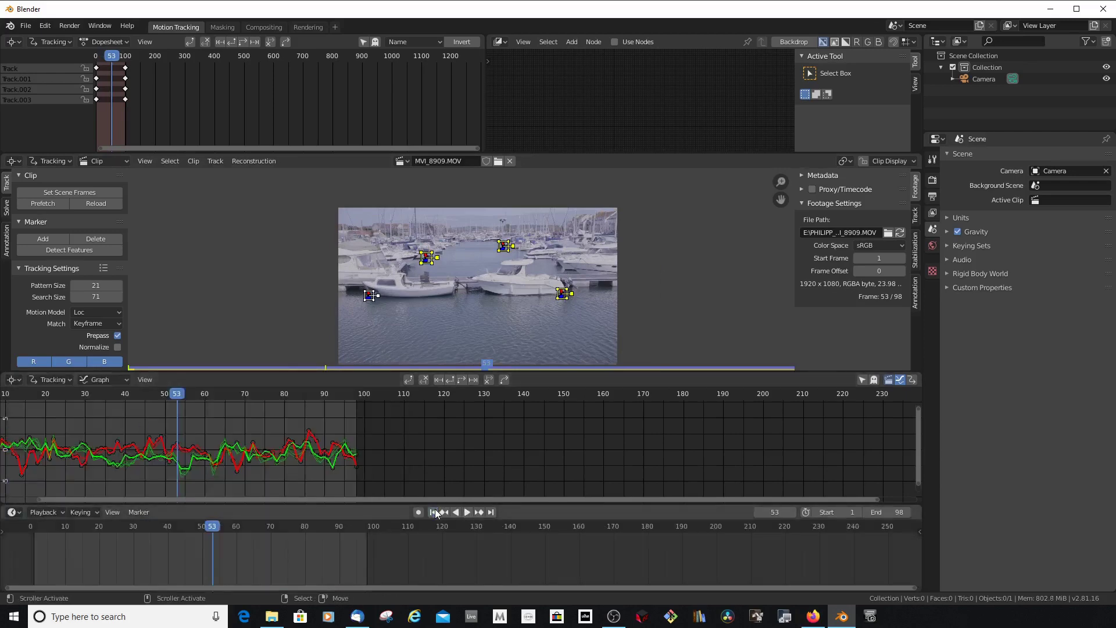
{"action": "left_click", "coordinate": [433, 511]}
{"action": "left_click", "coordinate": [467, 512]}
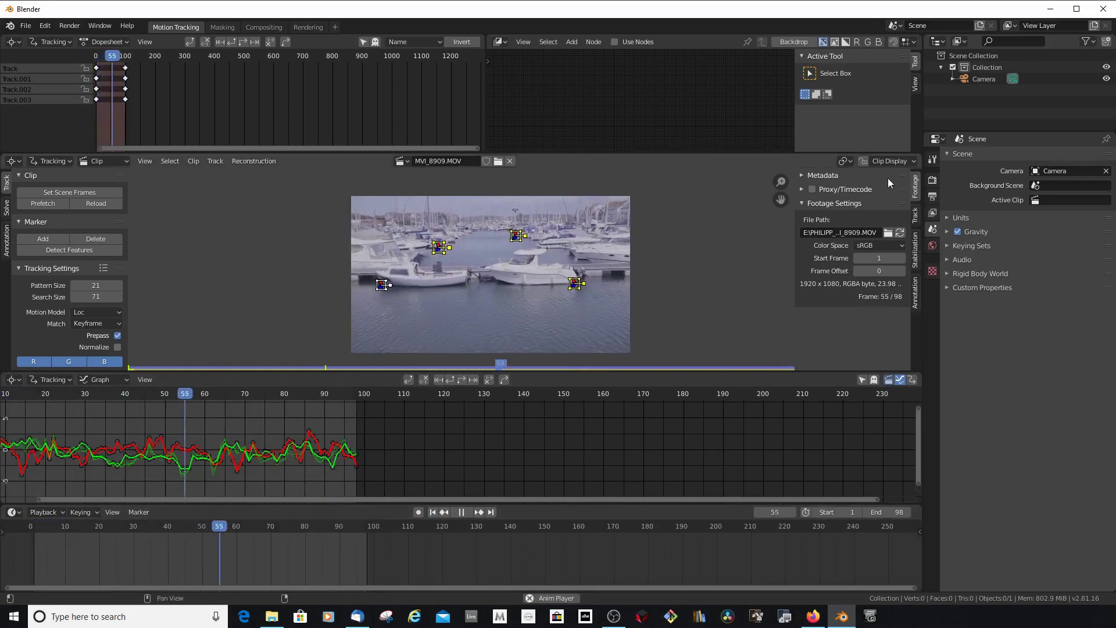
- Turn on 2D Stabilization and box-select all four tracking markers
{"action": "left_click", "coordinate": [915, 250]}
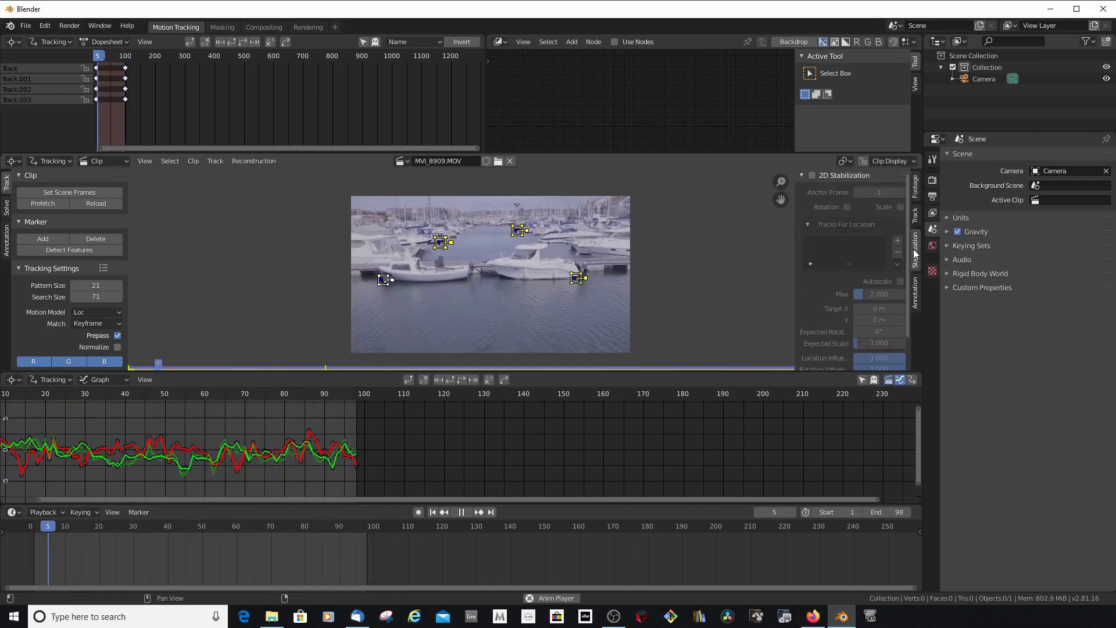
{"action": "left_click", "coordinate": [813, 175]}
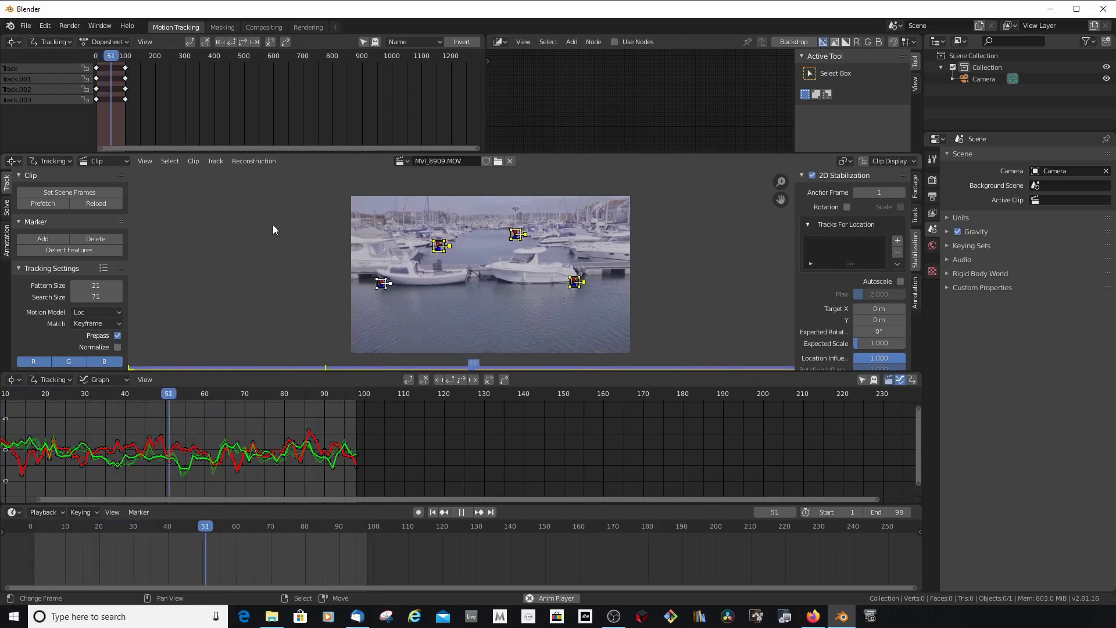
{"action": "left_click", "coordinate": [388, 239]}
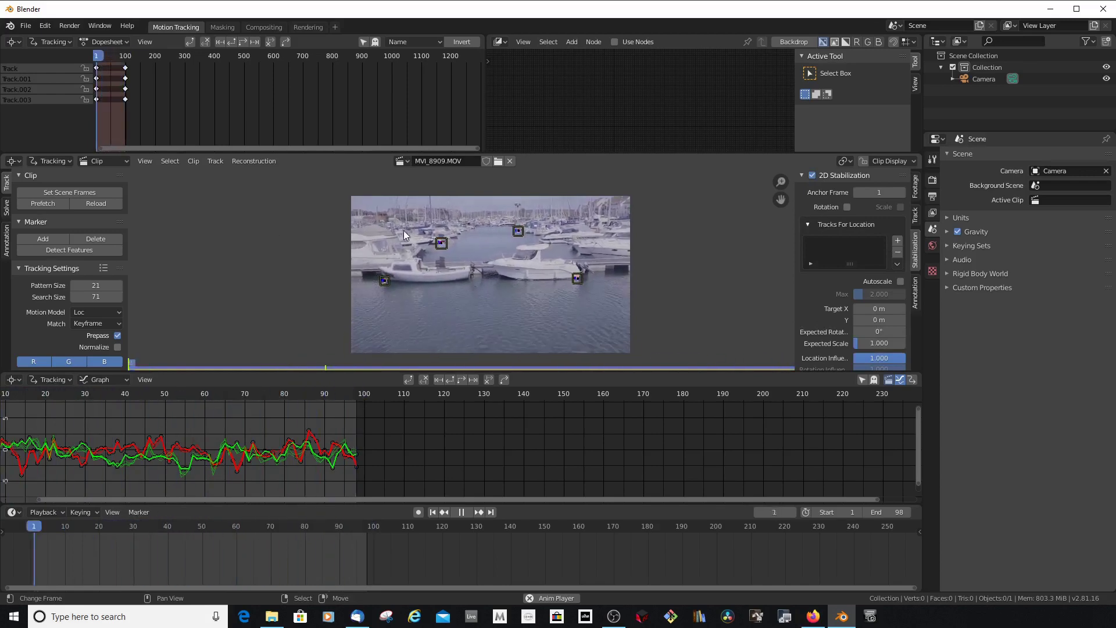
{"action": "key", "text": "b"}
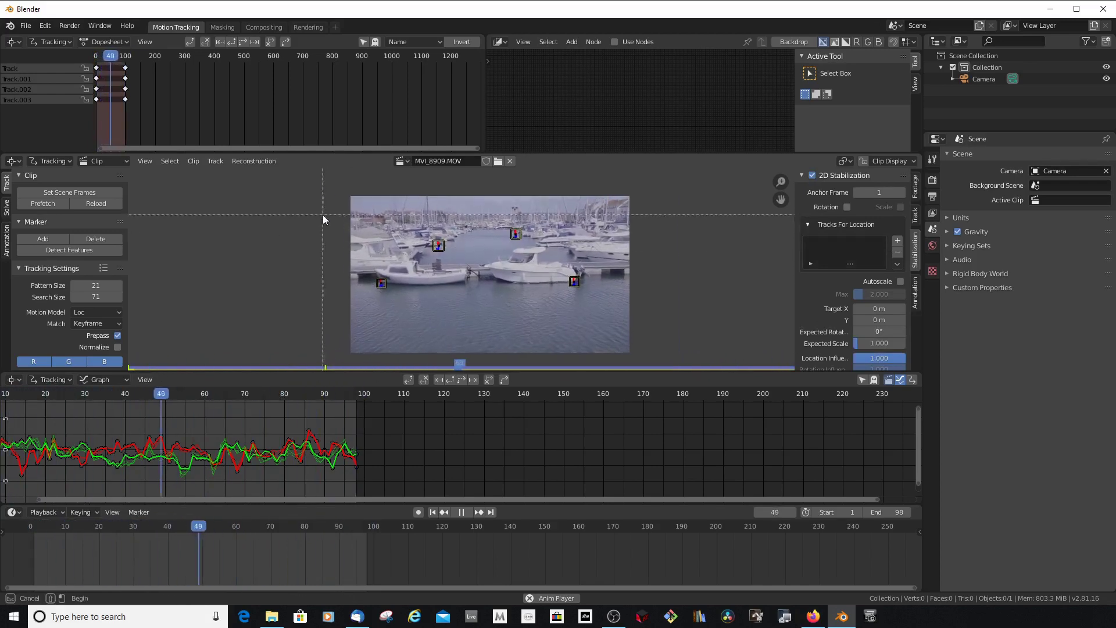
{"action": "left_click_drag", "start_coordinate": [324, 219], "coordinate": [661, 332]}
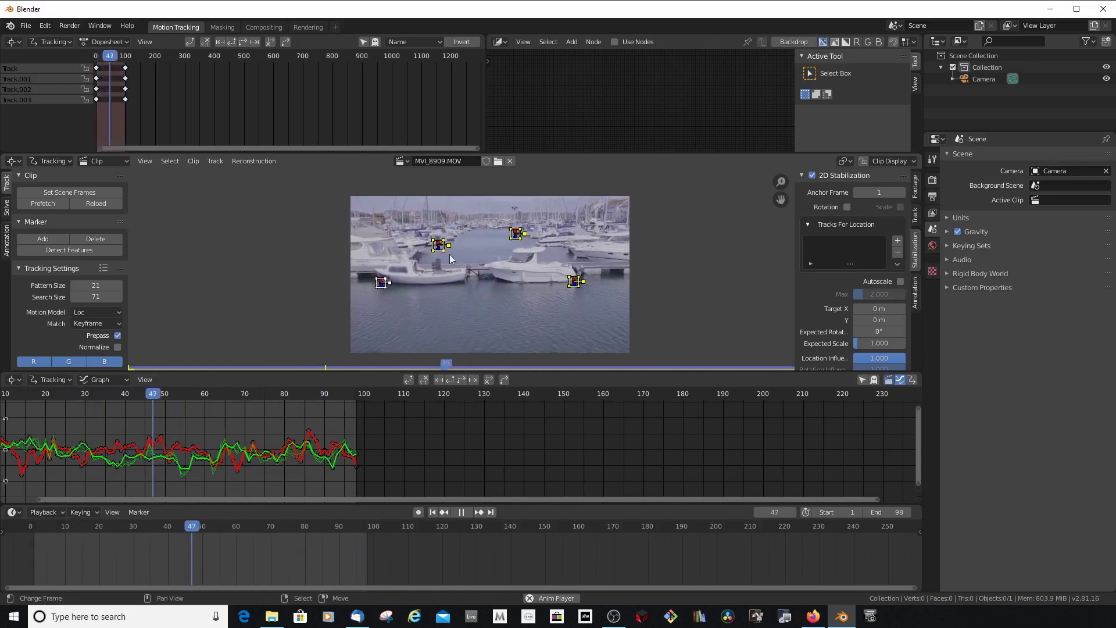
{"action": "scroll", "coordinate": [468, 252], "scroll_direction": "down", "scroll_amount": 1}
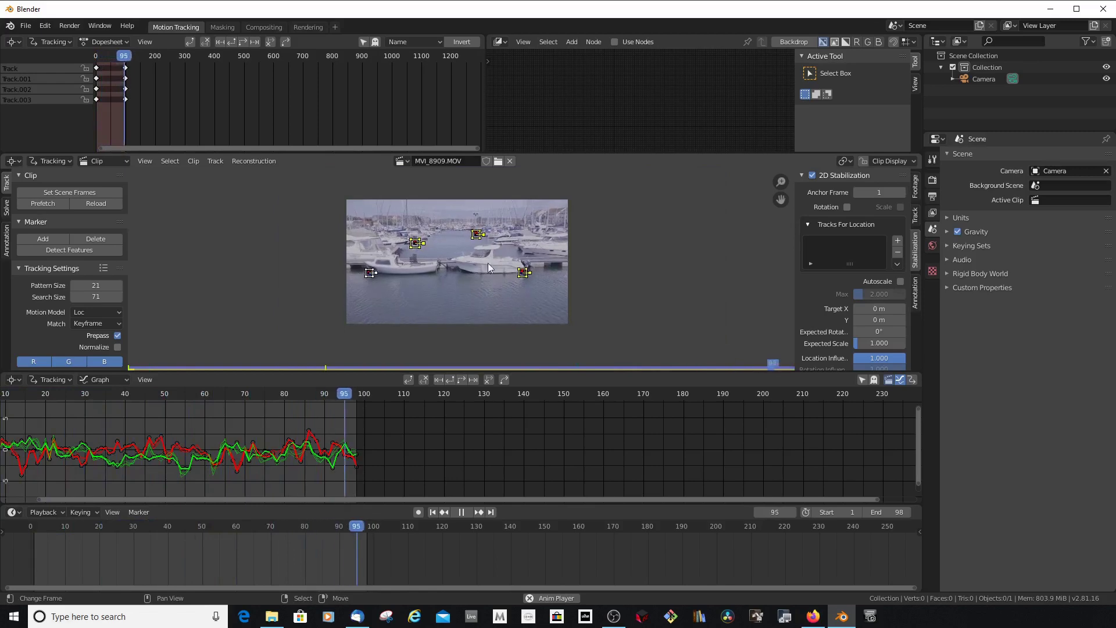
{"action": "scroll", "coordinate": [435, 257], "scroll_direction": "up", "scroll_amount": 1}
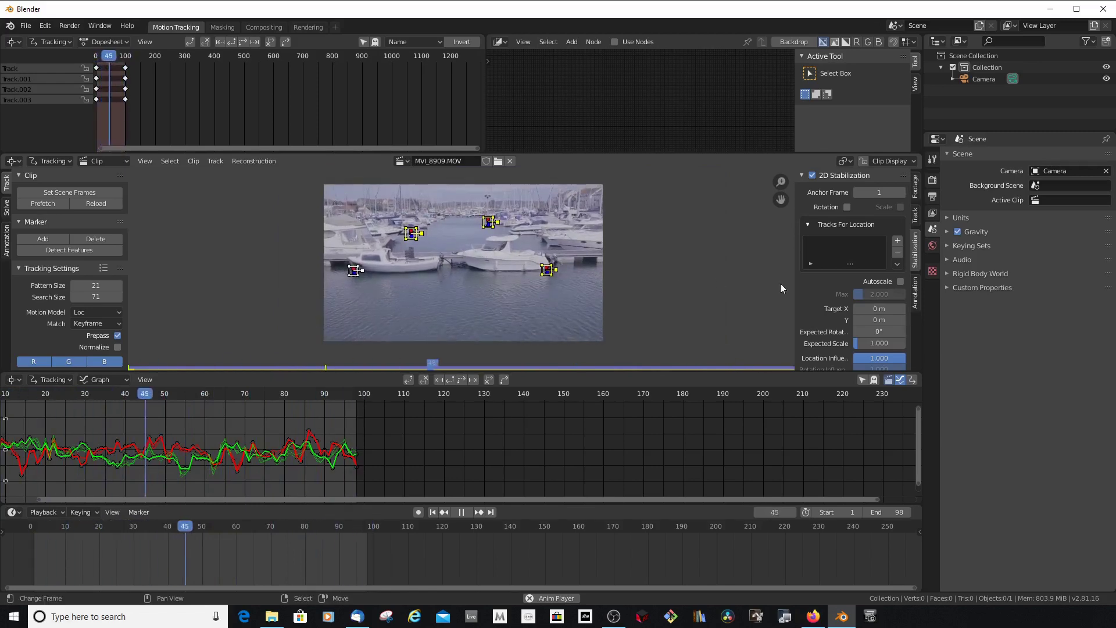
- Add the four tracks for location stabilization and turn on Show Stable in the clip display
{"action": "left_click", "coordinate": [899, 240]}
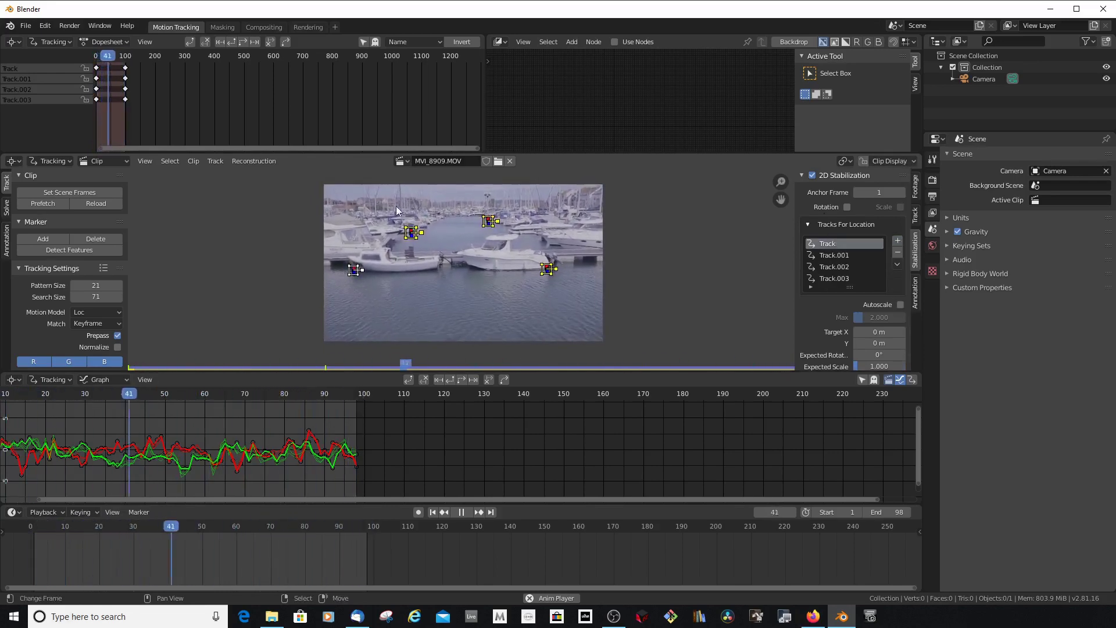
{"action": "left_click", "coordinate": [891, 163]}
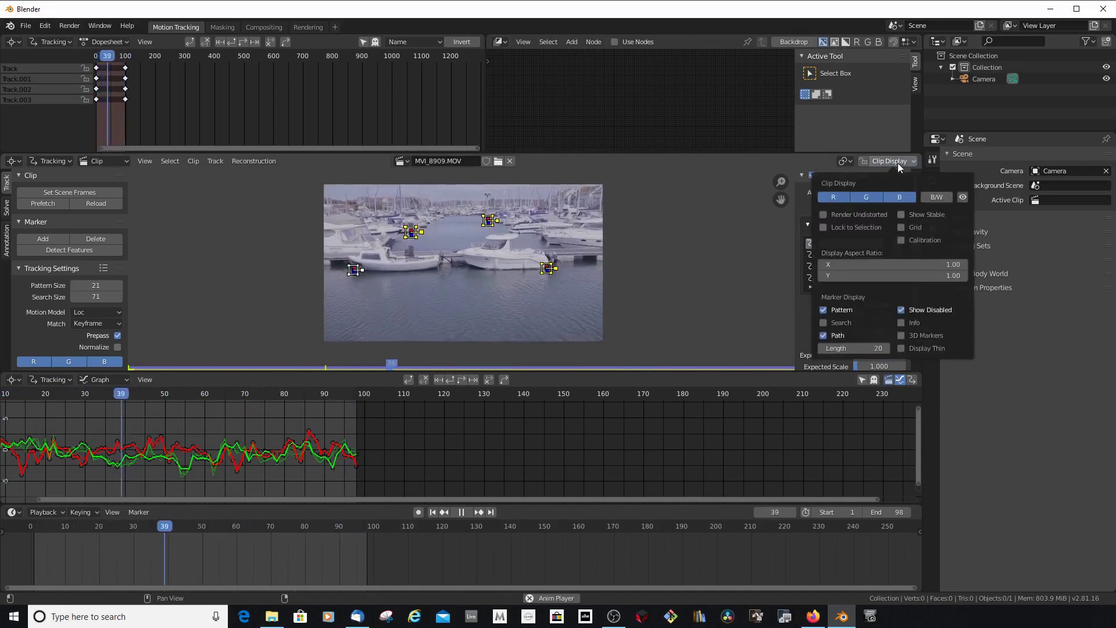
{"action": "left_click", "coordinate": [901, 215]}
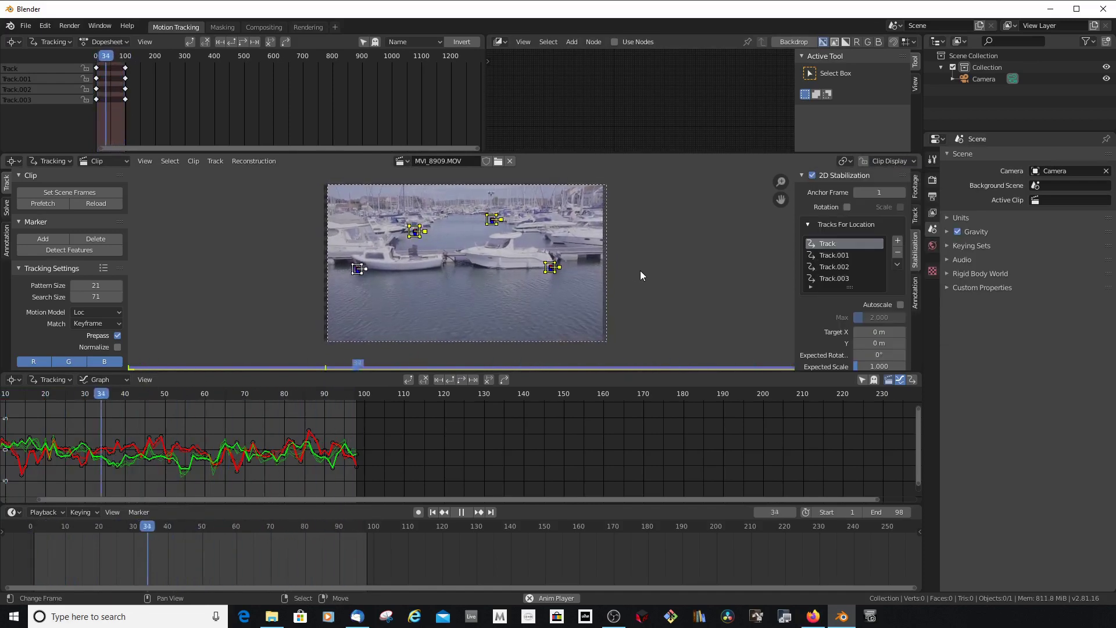
- Enable Autoscale and set the stabilization interpolation to Bicubic
{"action": "scroll", "coordinate": [872, 264], "scroll_direction": "down", "scroll_amount": 2}
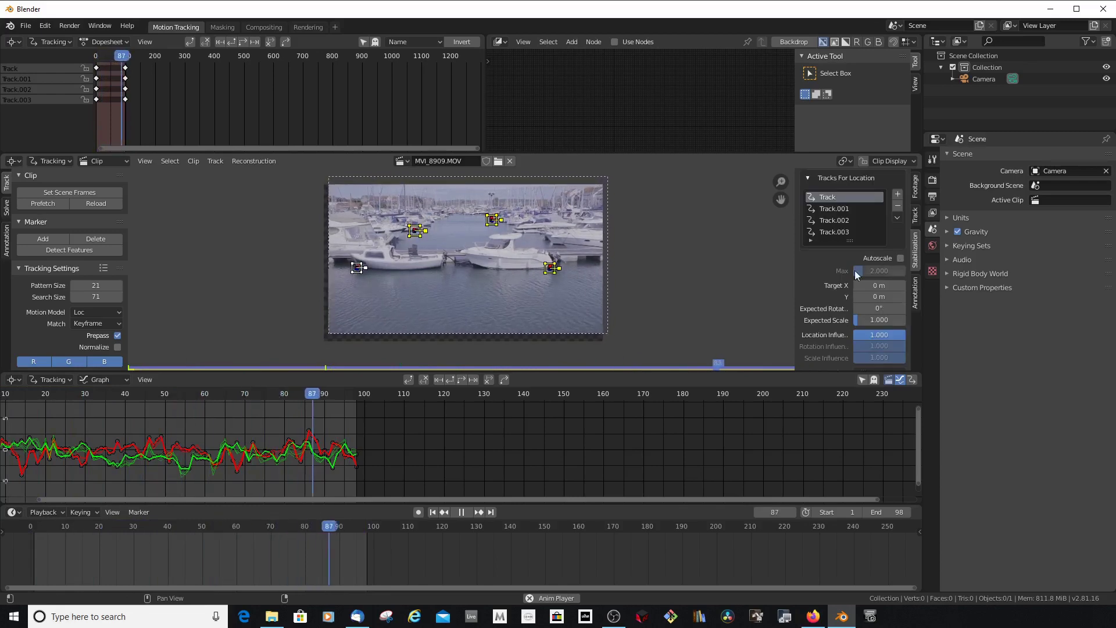
{"action": "left_click", "coordinate": [900, 258]}
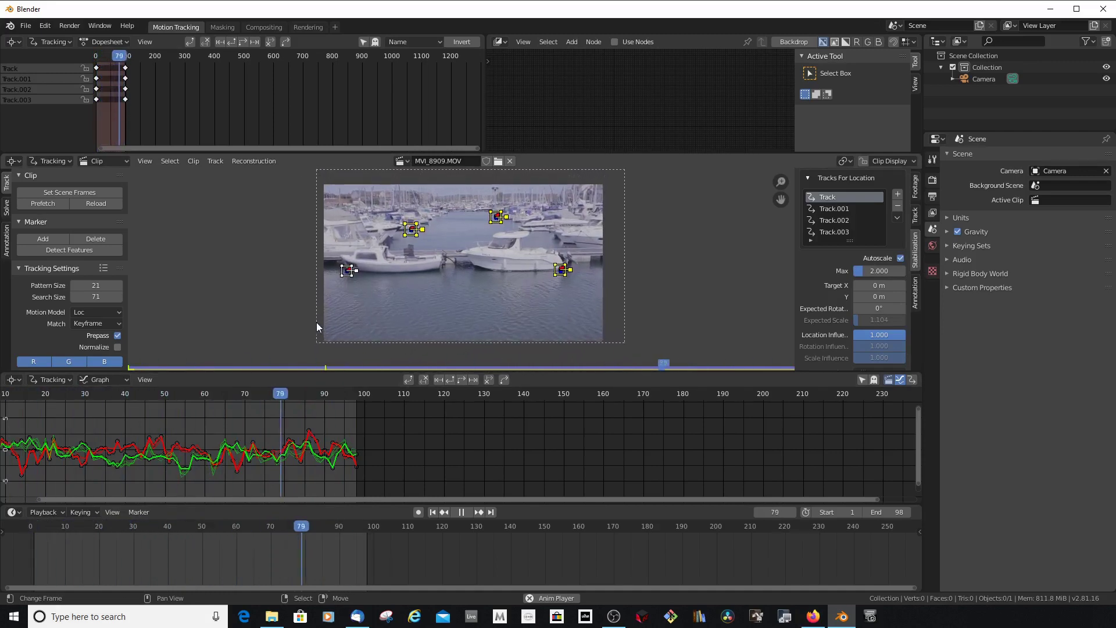
{"action": "scroll", "coordinate": [872, 323], "scroll_direction": "down", "scroll_amount": 1}
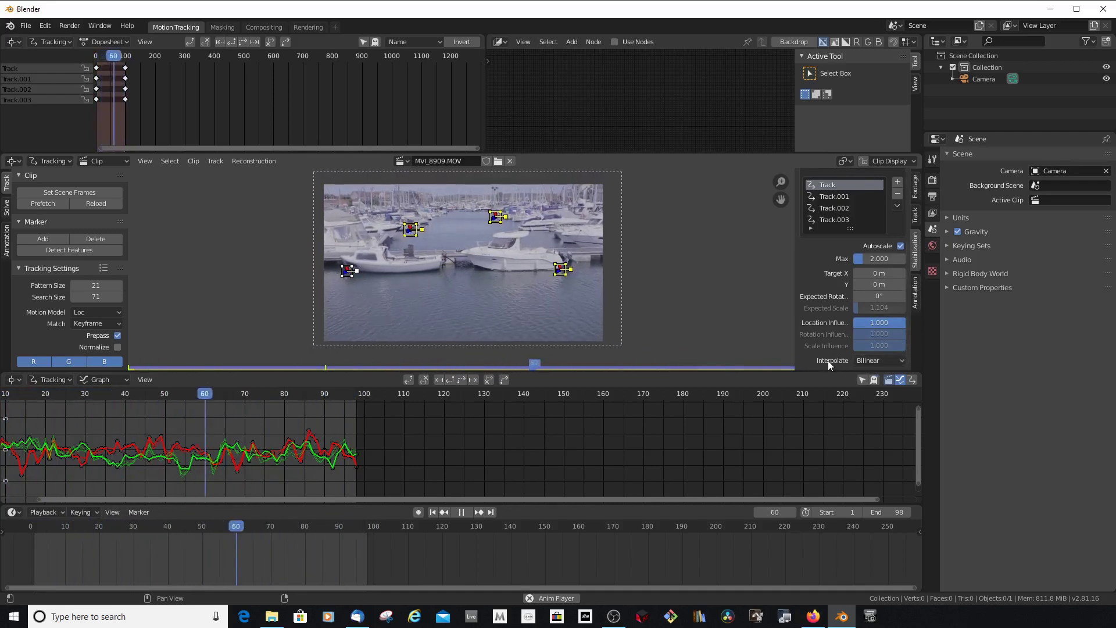
{"action": "left_click", "coordinate": [894, 360]}
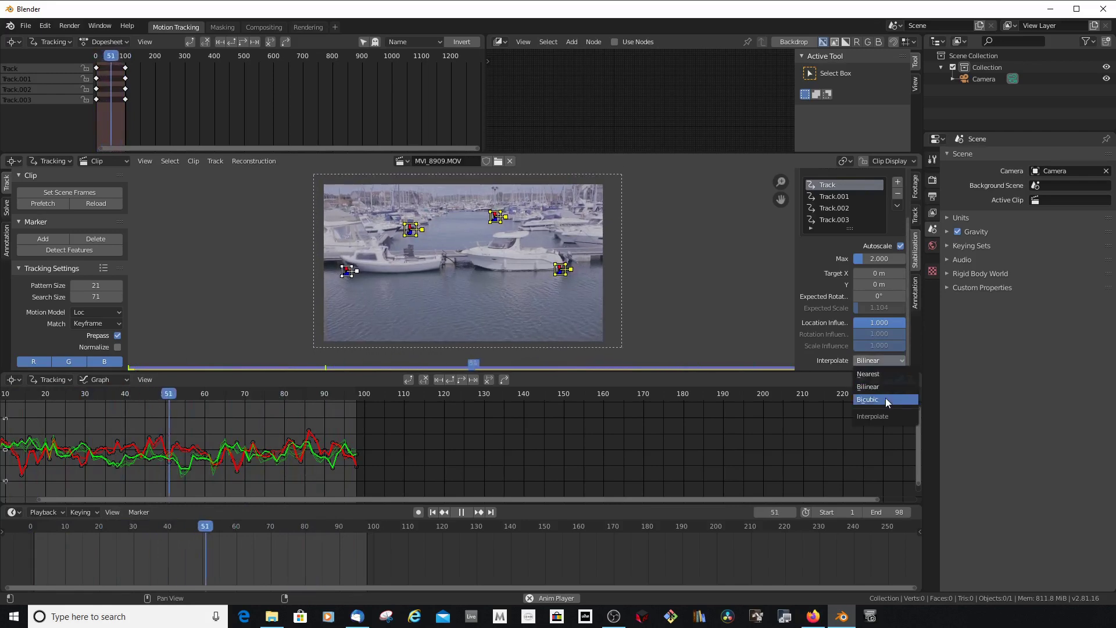
{"action": "left_click", "coordinate": [885, 400]}
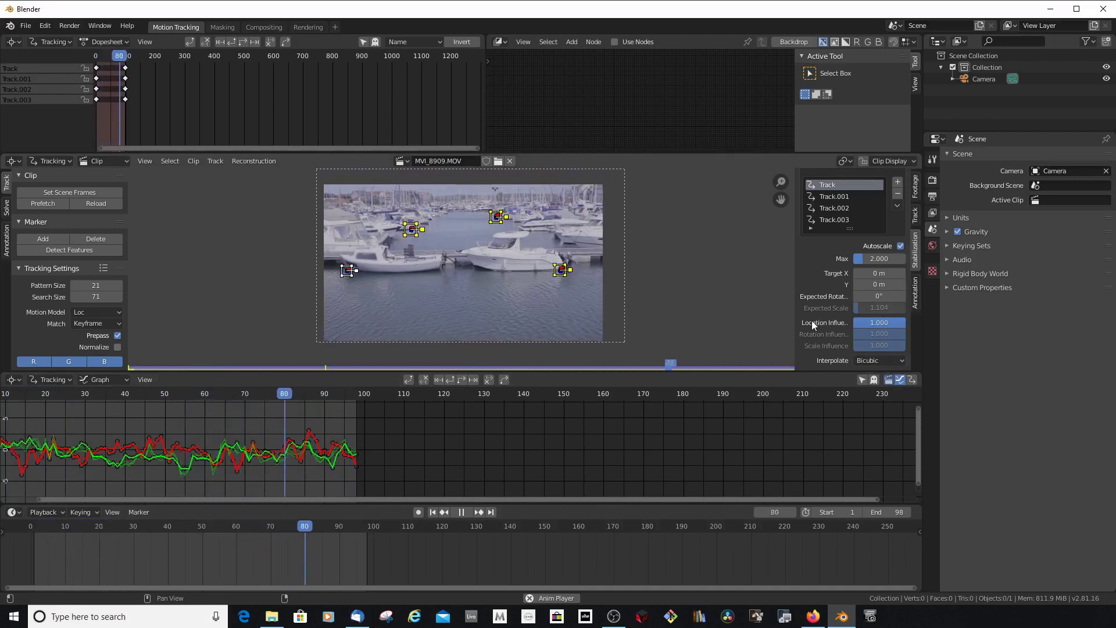
{"action": "scroll", "coordinate": [813, 307], "scroll_direction": "up", "scroll_amount": 3}
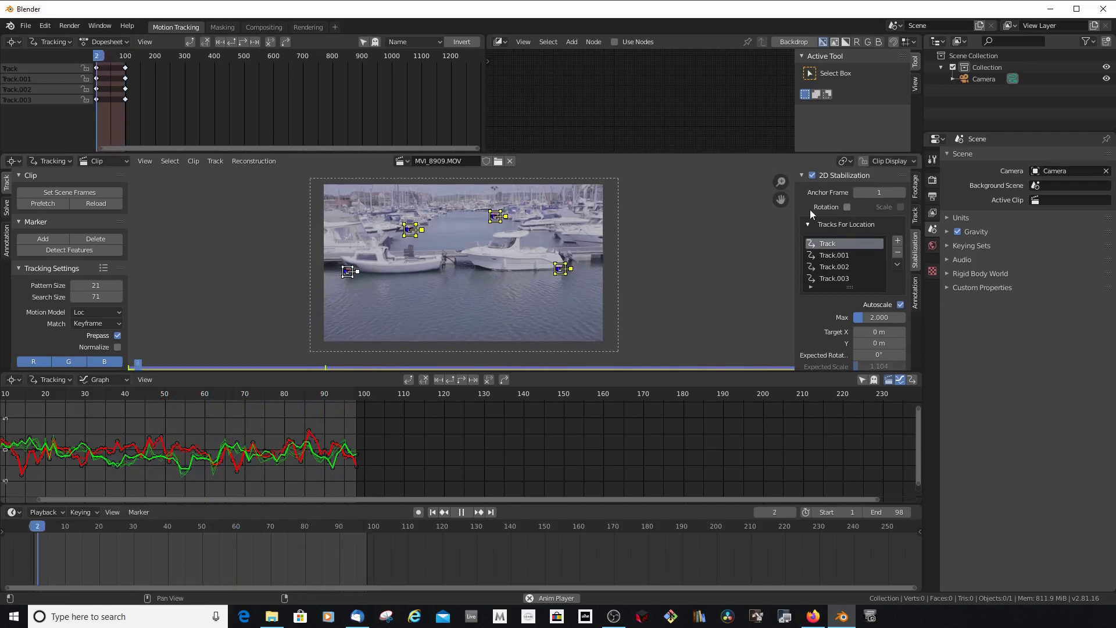
- Briefly try rotation stabilization, then reduce Location Influence to 0.663
{"action": "left_click", "coordinate": [848, 208]}
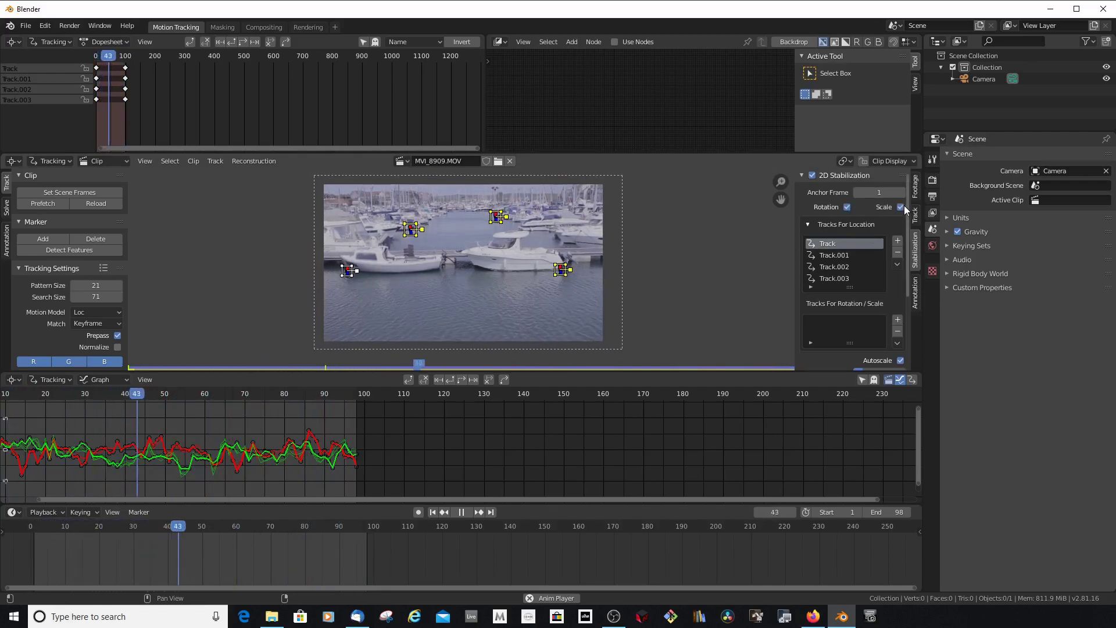
{"action": "left_click", "coordinate": [846, 207]}
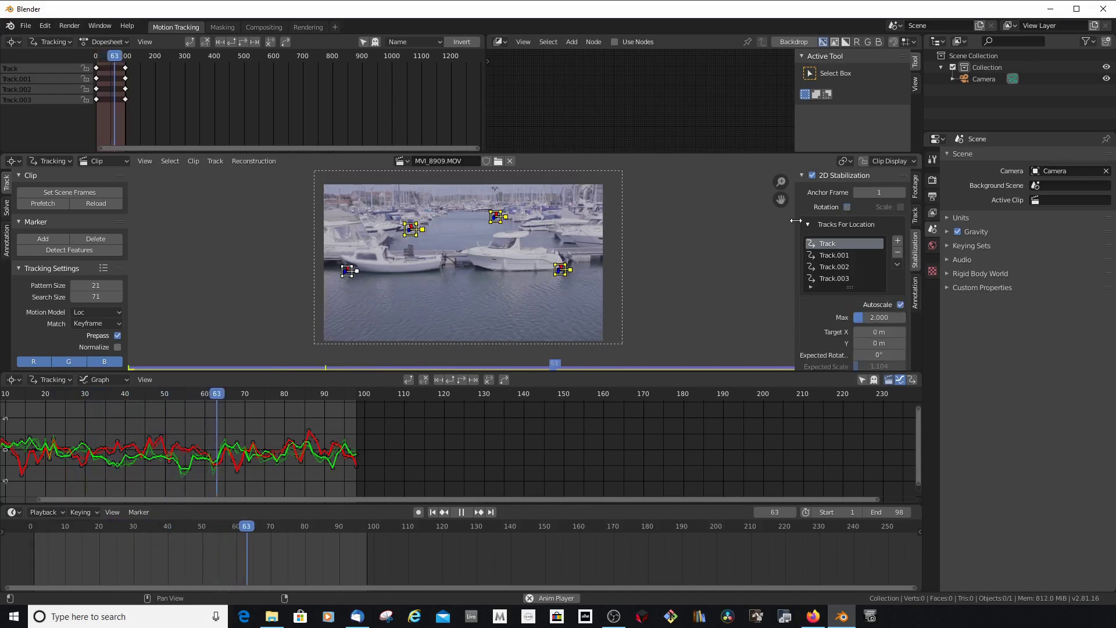
{"action": "scroll", "coordinate": [818, 305], "scroll_direction": "down", "scroll_amount": 3}
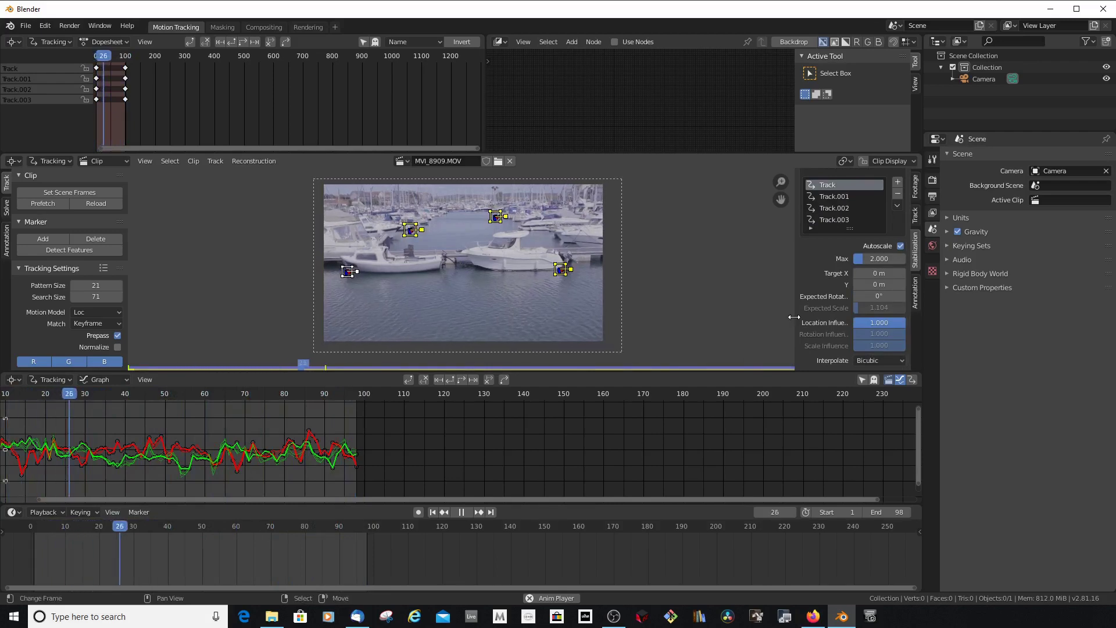
{"action": "left_click_drag", "start_coordinate": [879, 322], "coordinate": [879, 323]}
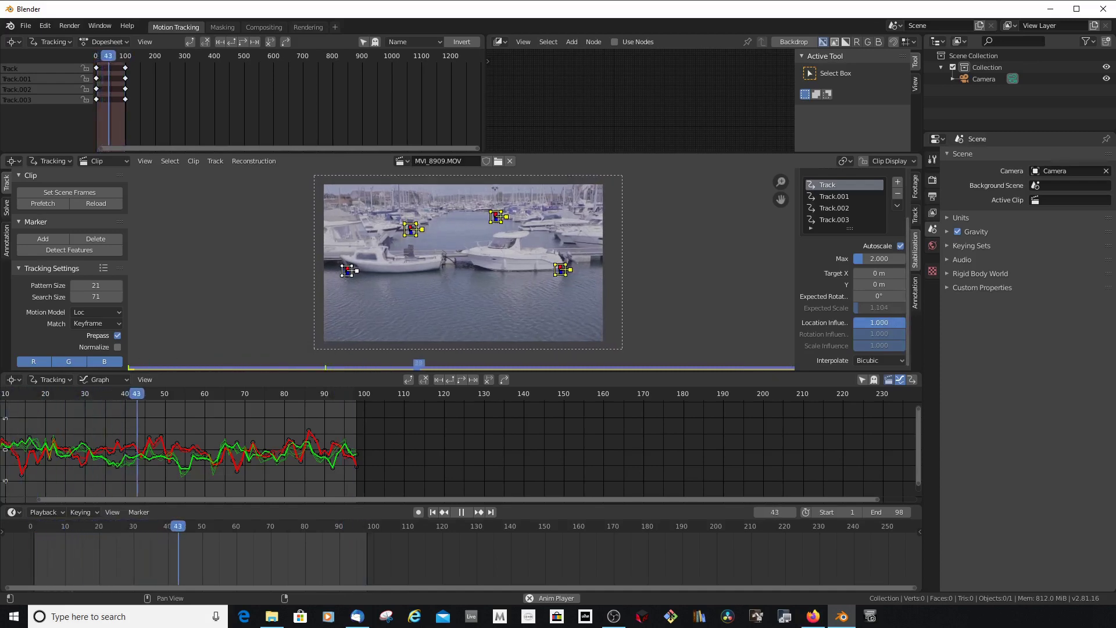
{"action": "left_click_drag", "start_coordinate": [879, 322], "coordinate": [870, 322]}
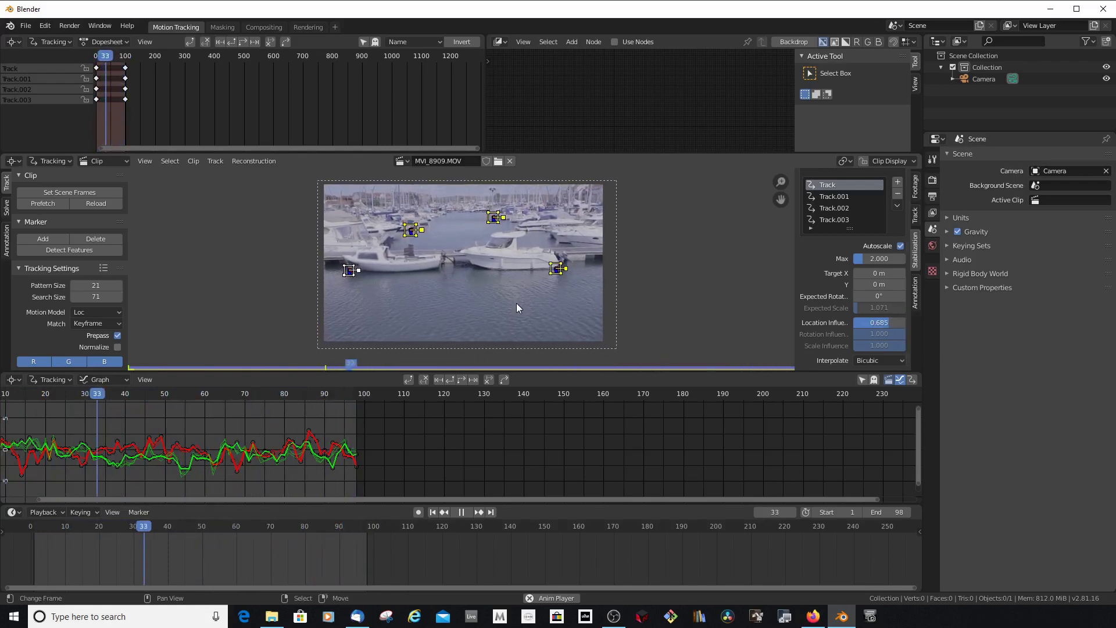
{"action": "left_click_drag", "start_coordinate": [879, 322], "coordinate": [877, 322]}
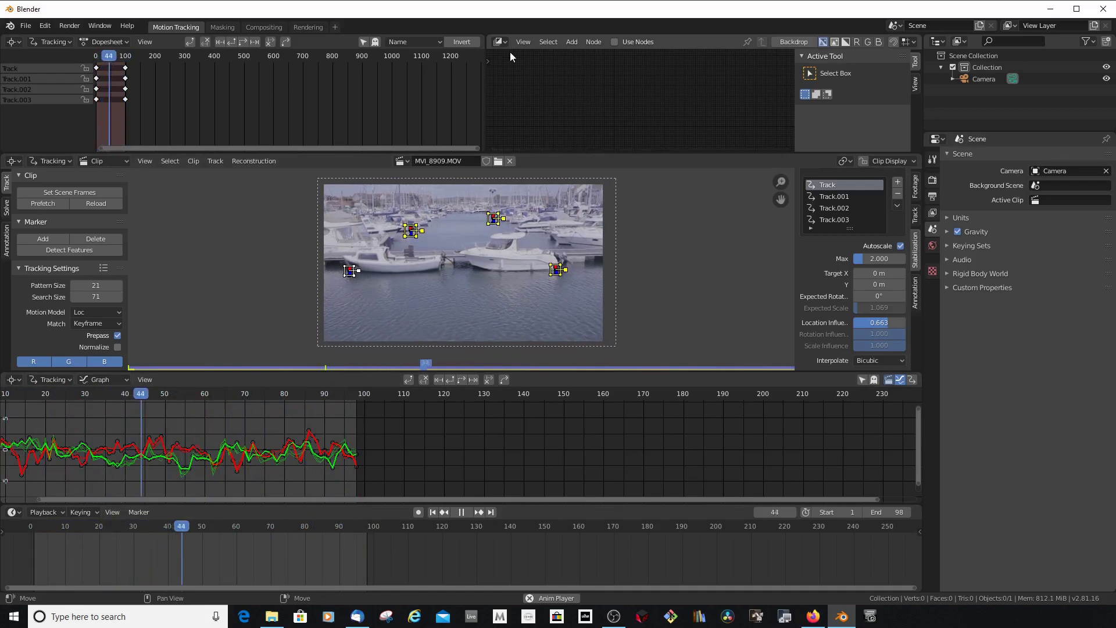
- Turn on compositing nodes in a taller node editor and delete the default Render Layers node
{"action": "left_click", "coordinate": [615, 42]}
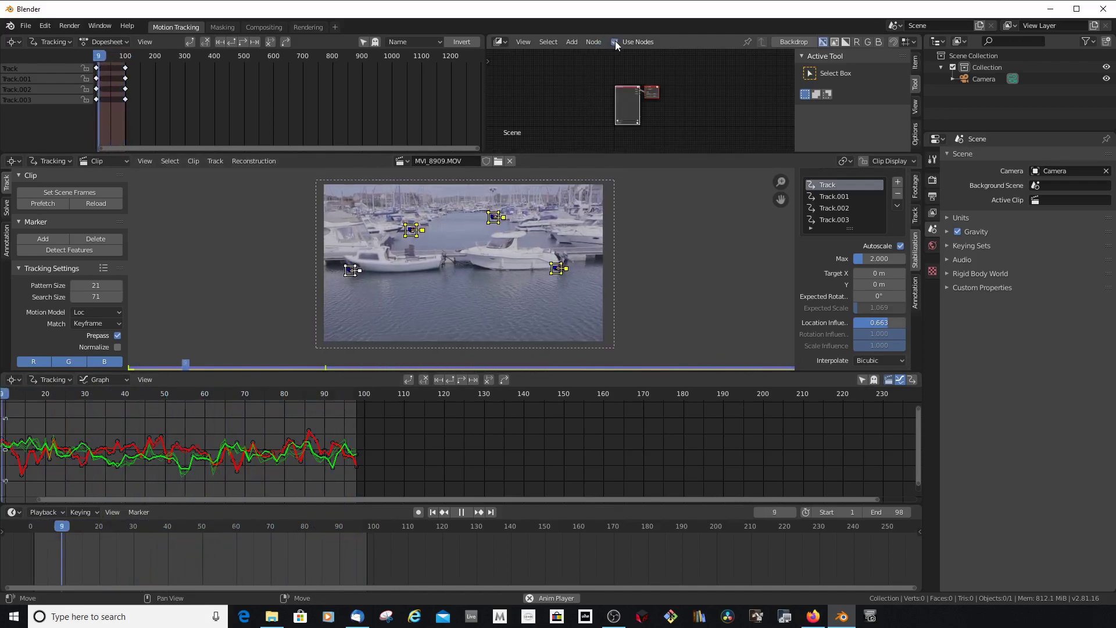
{"action": "left_click_drag", "start_coordinate": [595, 153], "coordinate": [582, 214]}
{"action": "left_click", "coordinate": [452, 363]}
{"action": "key", "text": "space"}
{"action": "scroll", "coordinate": [590, 110], "scroll_direction": "up", "scroll_amount": 4}
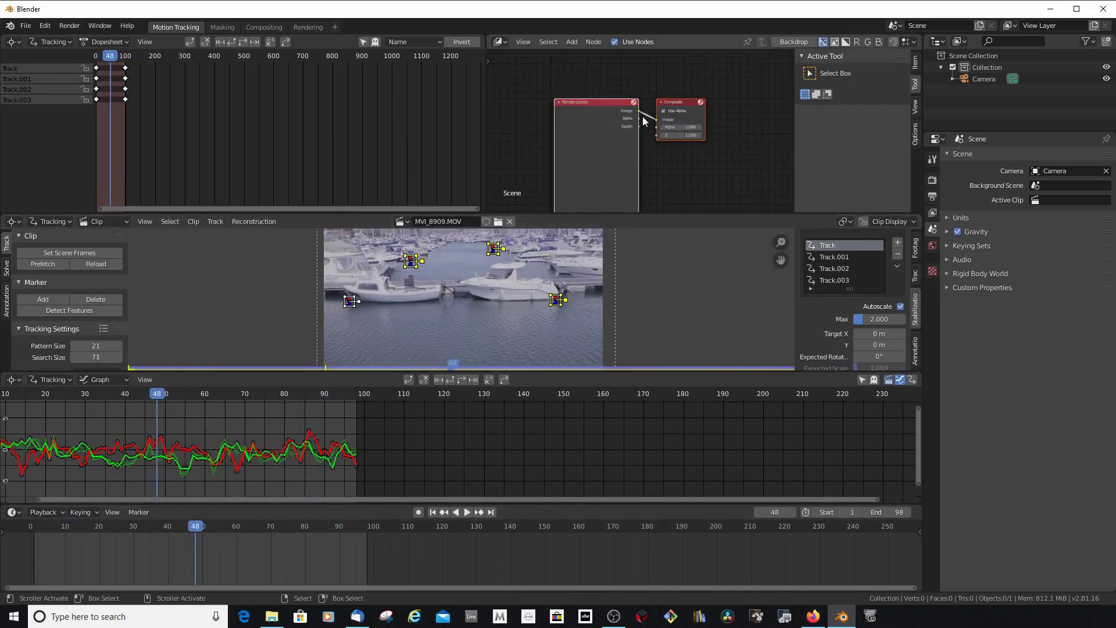
{"action": "scroll", "coordinate": [588, 110], "scroll_direction": "down", "scroll_amount": 1}
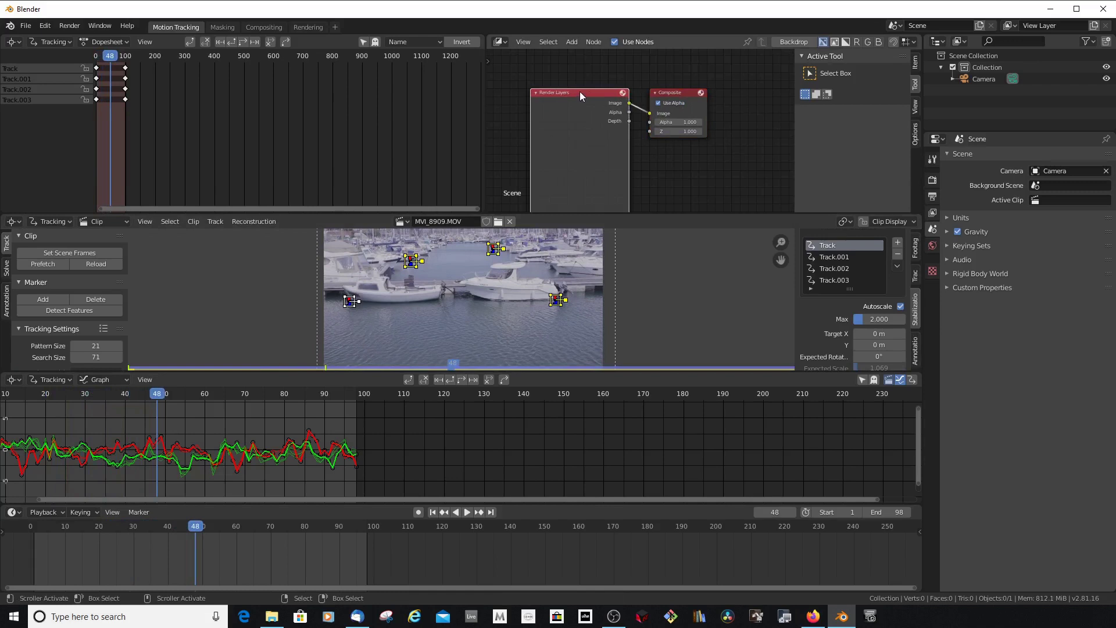
{"action": "left_click", "coordinate": [580, 94]}
{"action": "key", "text": "x"}
{"action": "scroll", "coordinate": [583, 97], "scroll_direction": "down", "scroll_amount": 2}
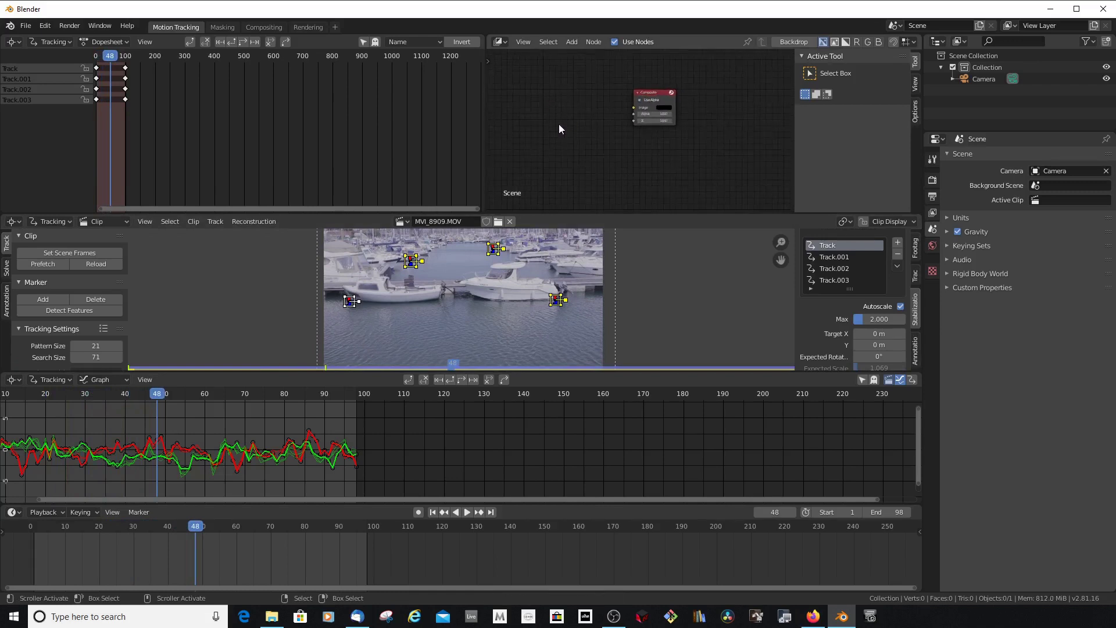
- Add a Movie Clip input node and load MVI_8909.MOV into it
{"action": "key", "text": "shift+a"}
{"action": "mouse_move", "coordinate": [563, 126]}
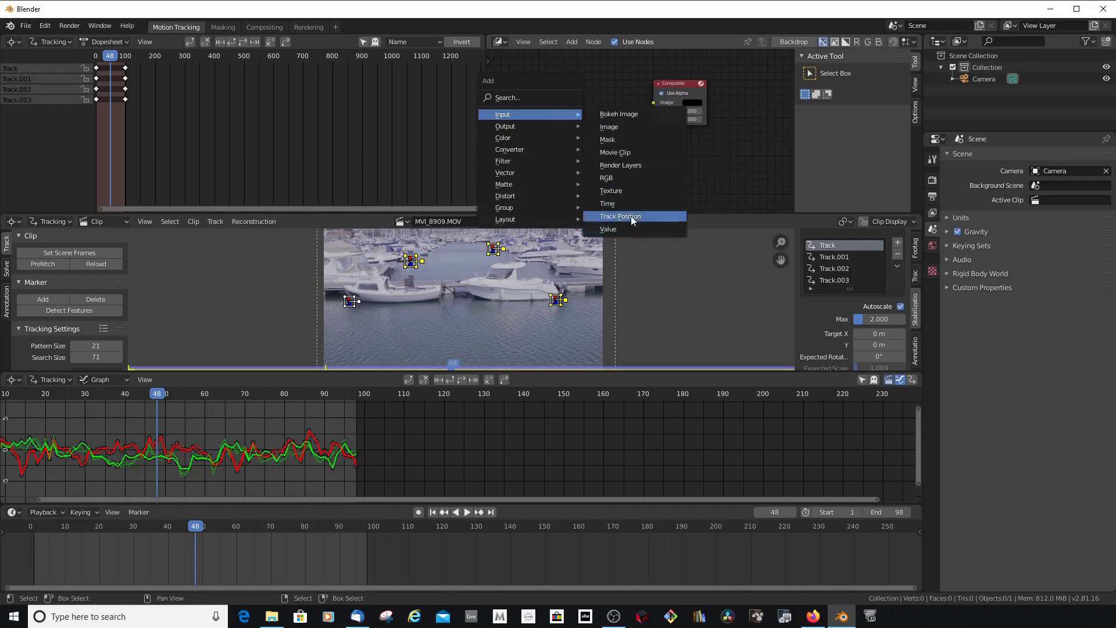
{"action": "left_click", "coordinate": [623, 153]}
{"action": "left_click", "coordinate": [516, 89]}
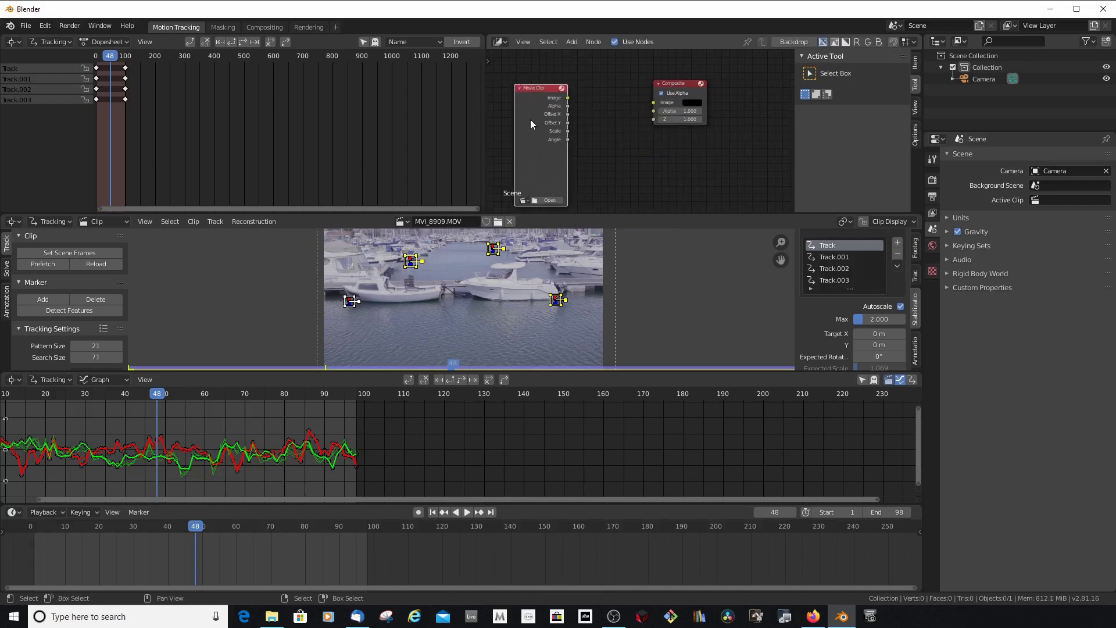
{"action": "scroll", "coordinate": [521, 202], "scroll_direction": "up", "scroll_amount": 3}
{"action": "left_click", "coordinate": [529, 199]}
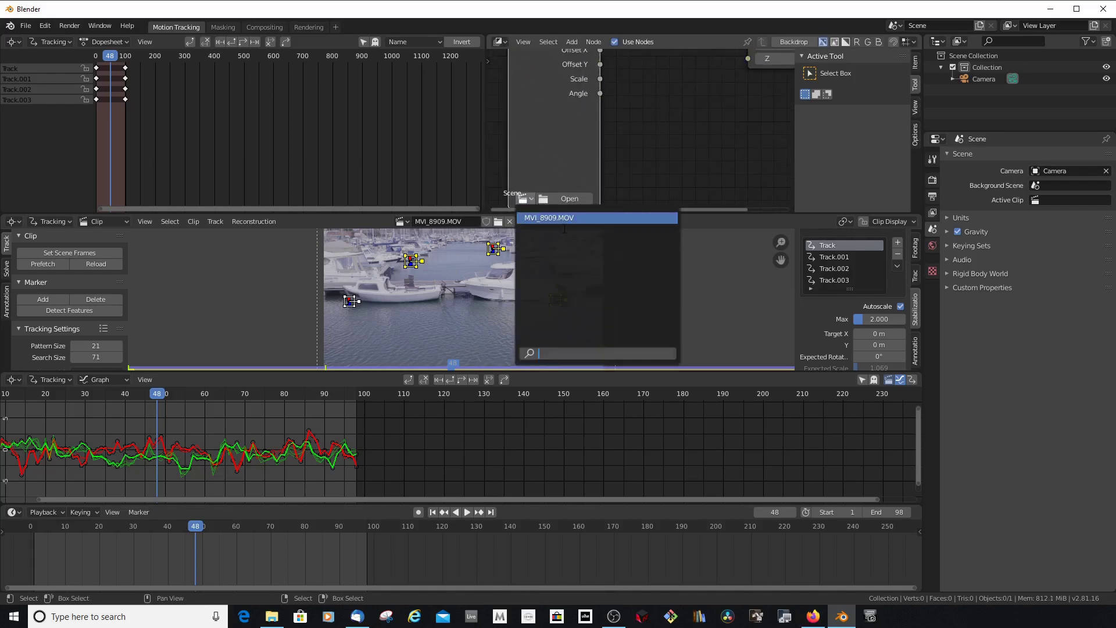
{"action": "left_click", "coordinate": [570, 218]}
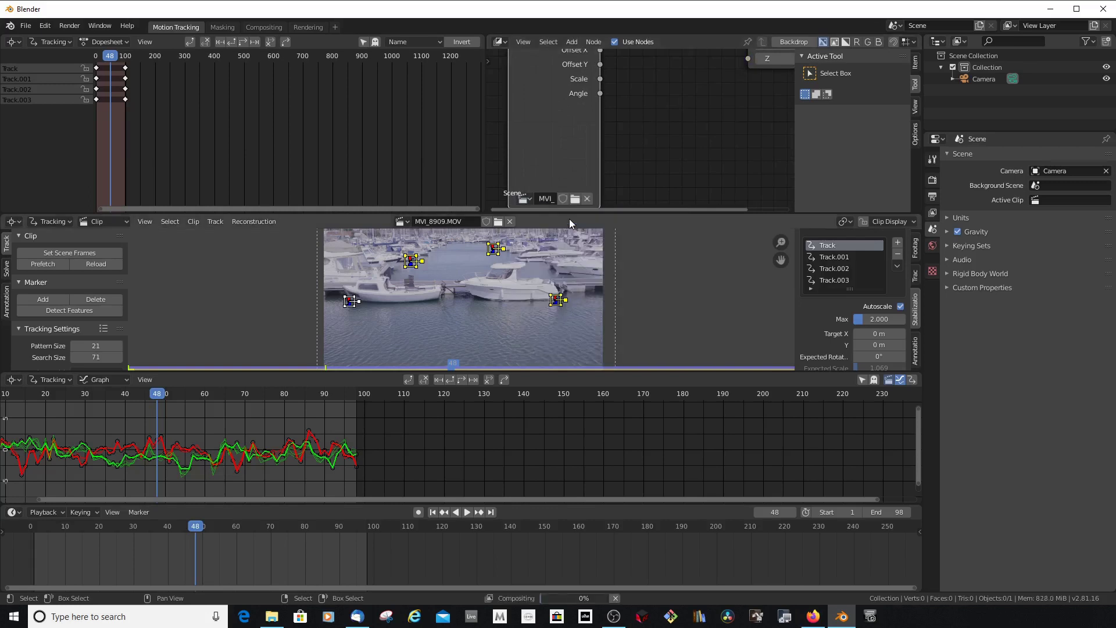
{"action": "scroll", "coordinate": [550, 161], "scroll_direction": "down", "scroll_amount": 3}
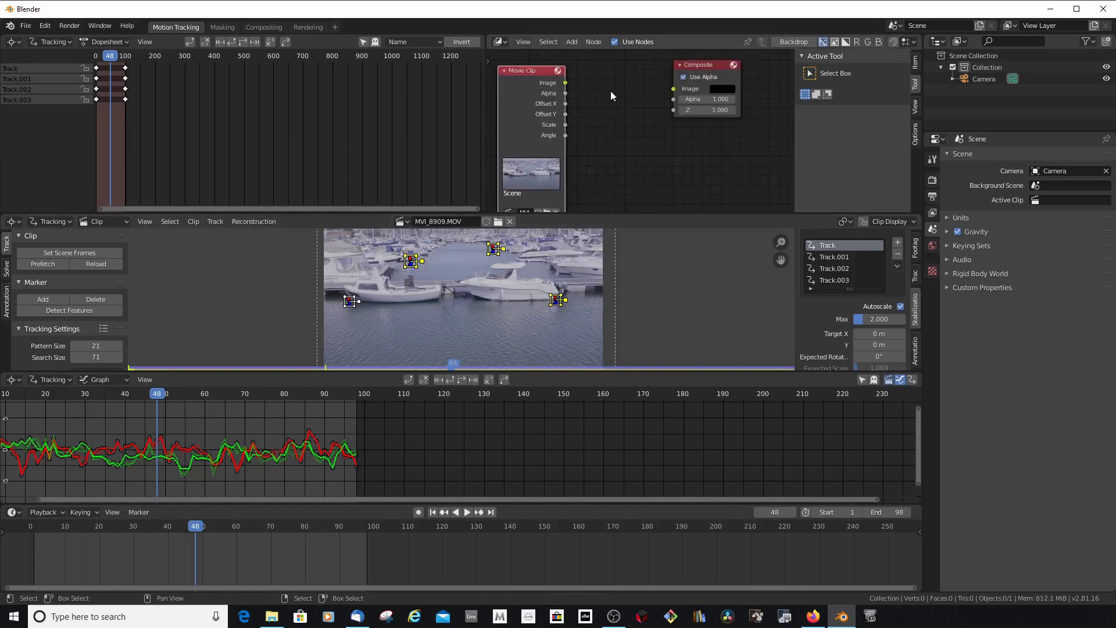
- Link the Movie Clip node's Image output to the Composite node's Image input
{"action": "left_click_drag", "start_coordinate": [566, 83], "coordinate": [727, 68]}
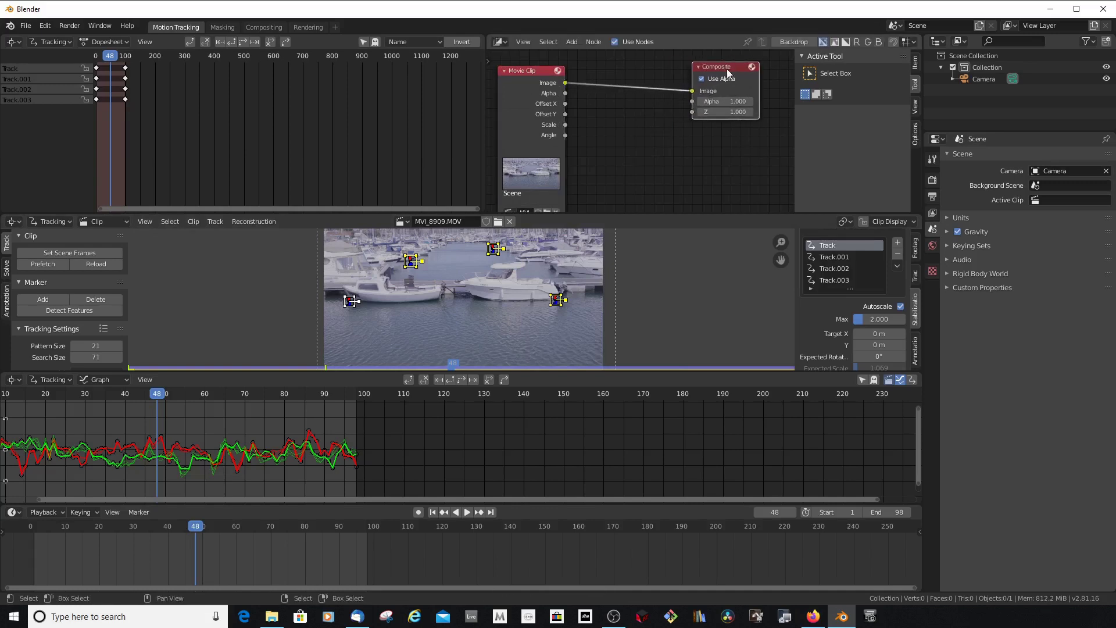
{"action": "scroll", "coordinate": [731, 69], "scroll_direction": "up", "scroll_amount": 2}
{"action": "scroll", "coordinate": [681, 79], "scroll_direction": "down", "scroll_amount": 1}
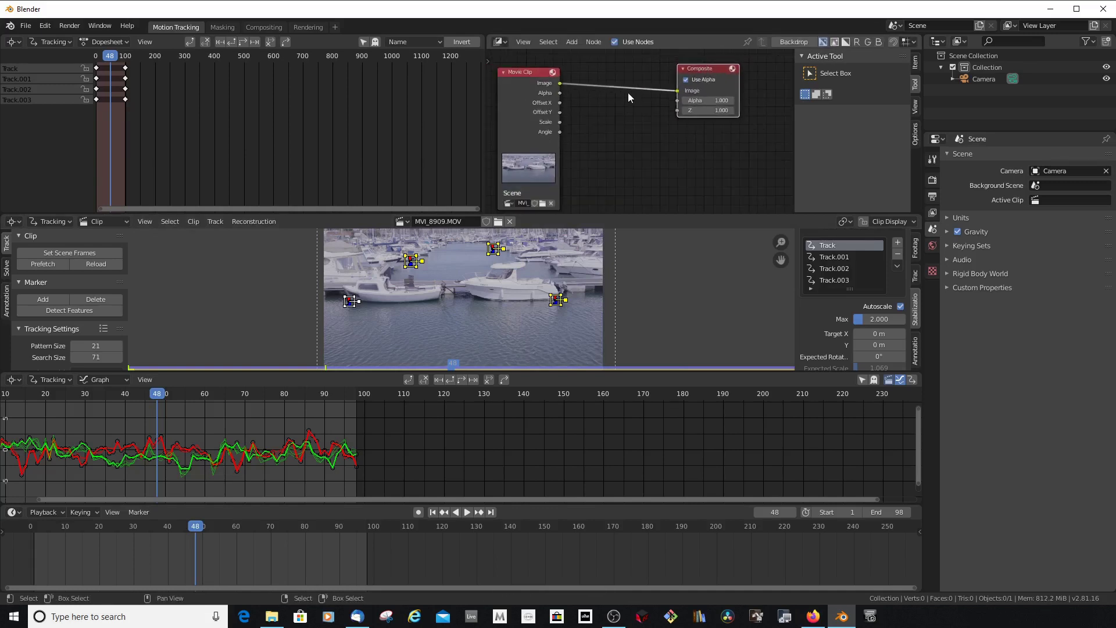
{"action": "key", "text": "shift+a"}
{"action": "mouse_move", "coordinate": [628, 93]}
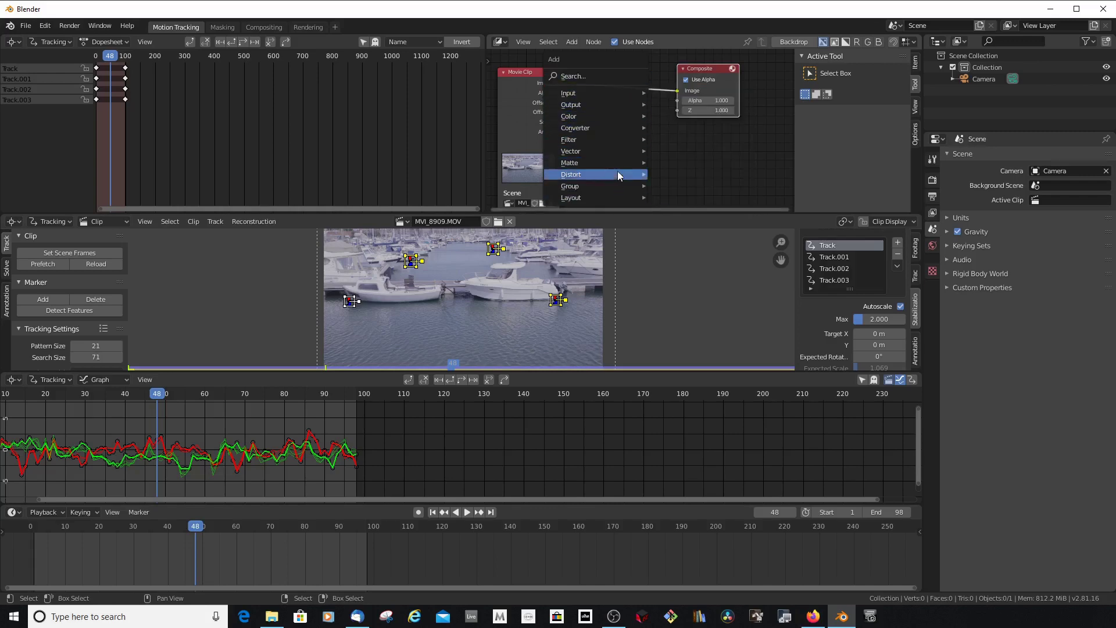
- Insert a Stabilize 2D node on the clip-to-Composite link and assign it MVI_8909.MOV
{"action": "mouse_move", "coordinate": [610, 173]}
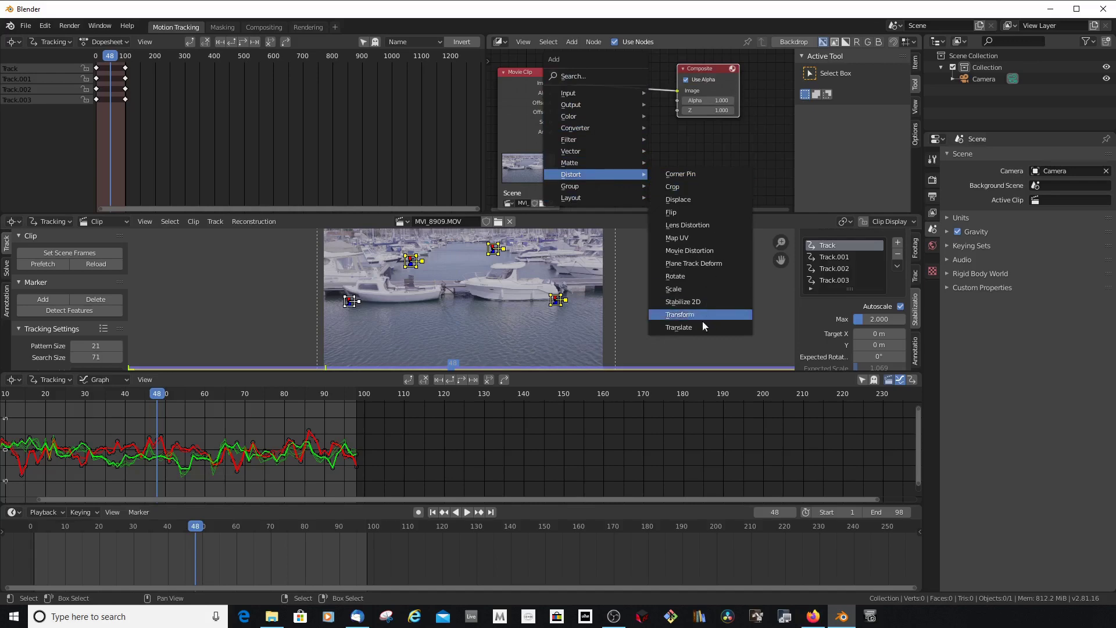
{"action": "left_click", "coordinate": [700, 303]}
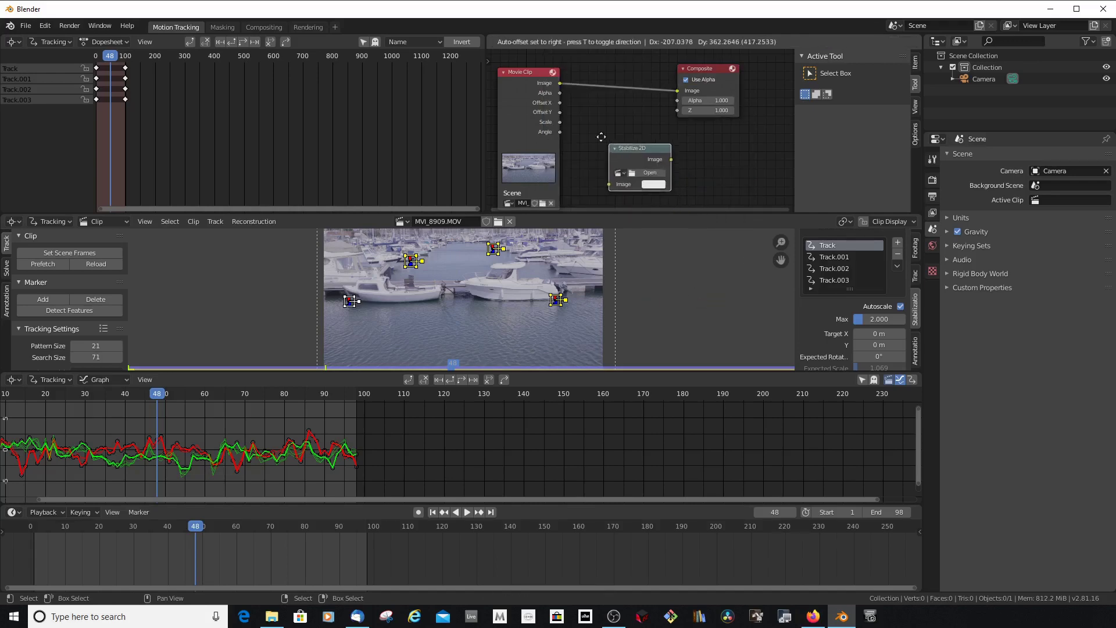
{"action": "left_click", "coordinate": [601, 85]}
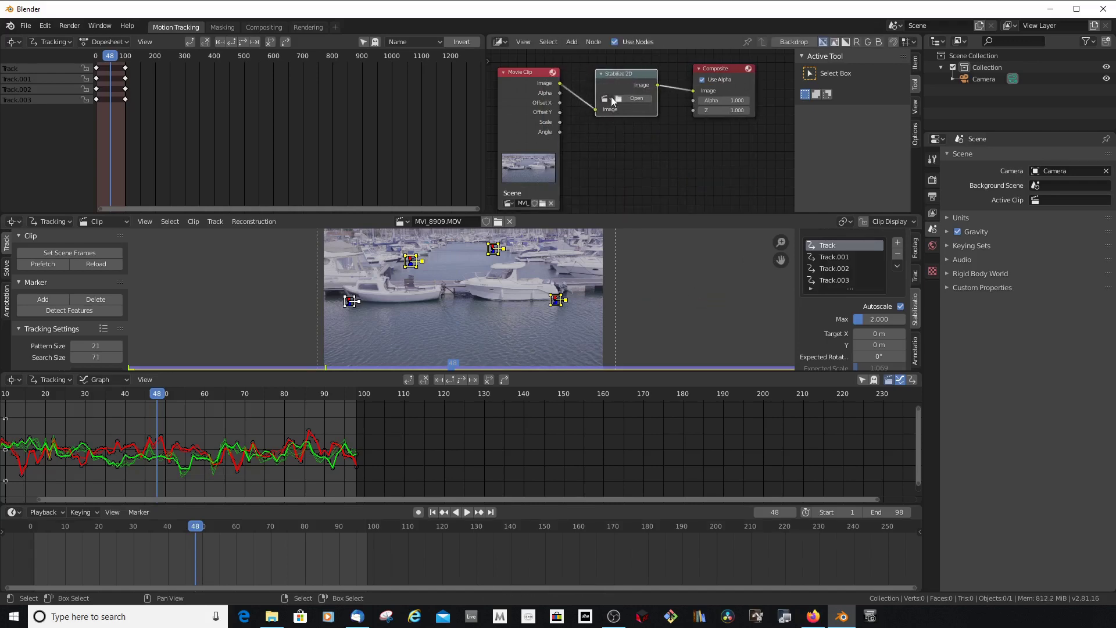
{"action": "left_click", "coordinate": [609, 98]}
{"action": "left_click", "coordinate": [628, 113]}
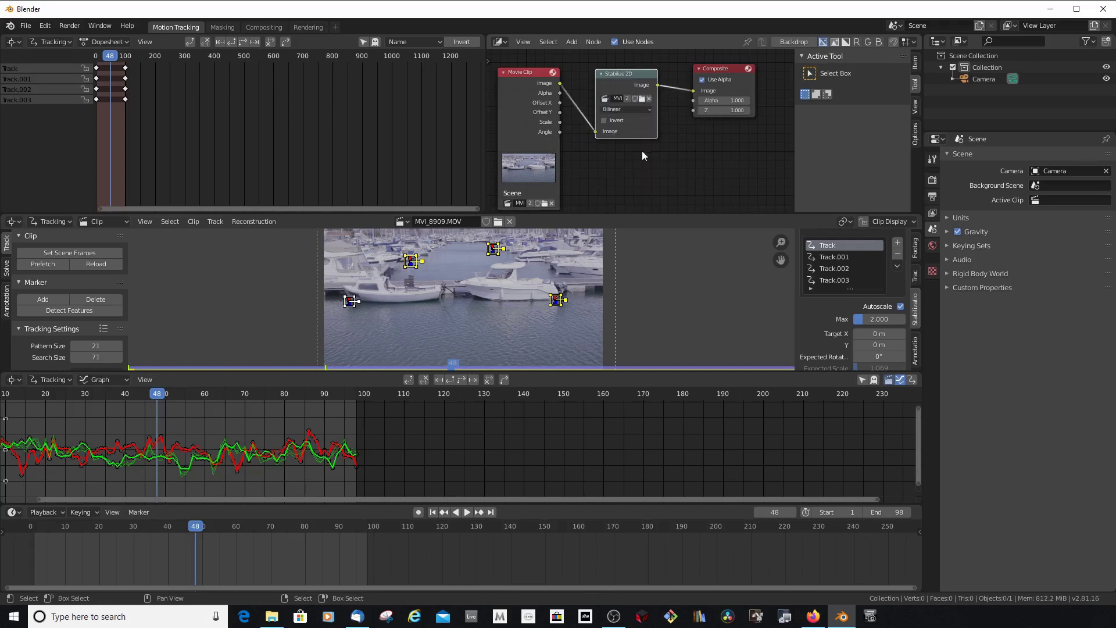
{"action": "scroll", "coordinate": [860, 281], "scroll_direction": "down", "scroll_amount": 3}
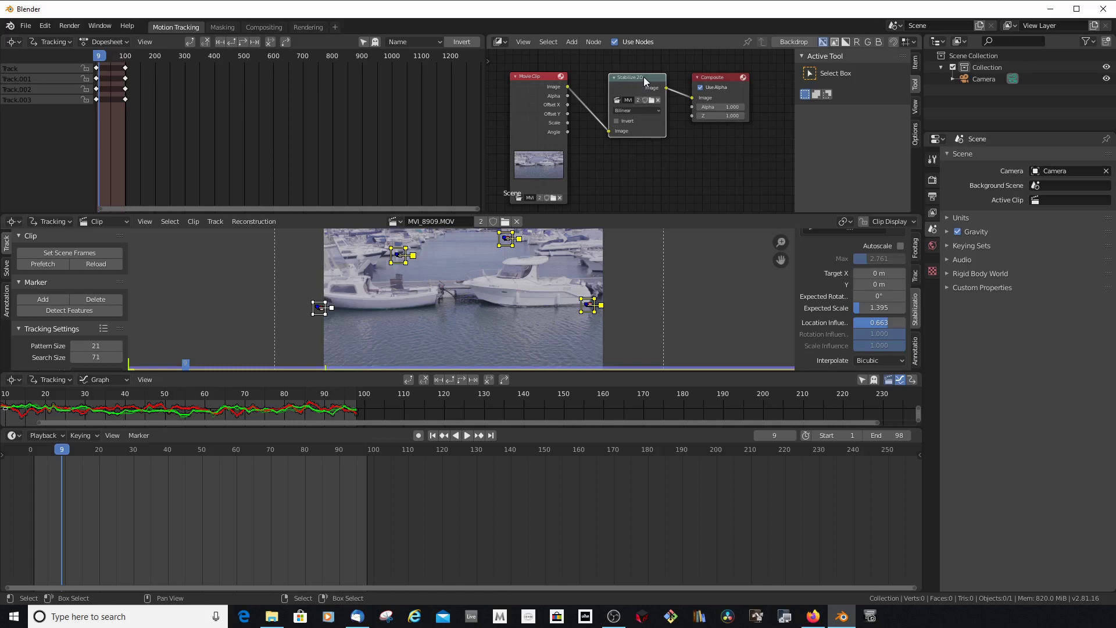
- Tidy the Movie Clip and Stabilize 2D node positions and set Expected Scale to about 1.069
{"action": "left_click_drag", "start_coordinate": [540, 75], "coordinate": [540, 69]}
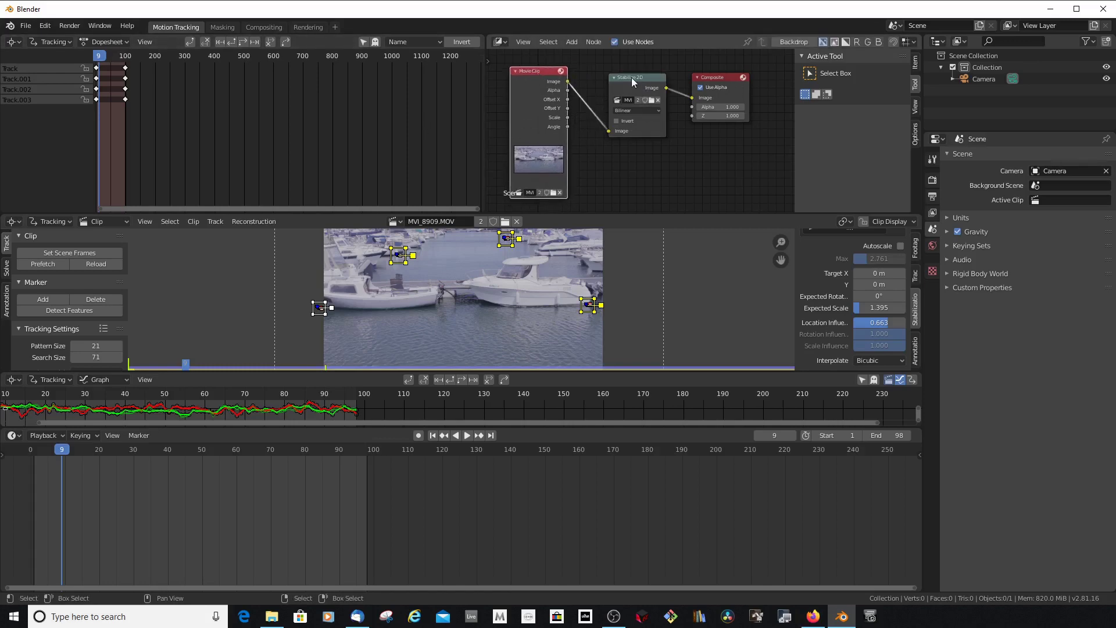
{"action": "left_click_drag", "start_coordinate": [632, 78], "coordinate": [617, 67]}
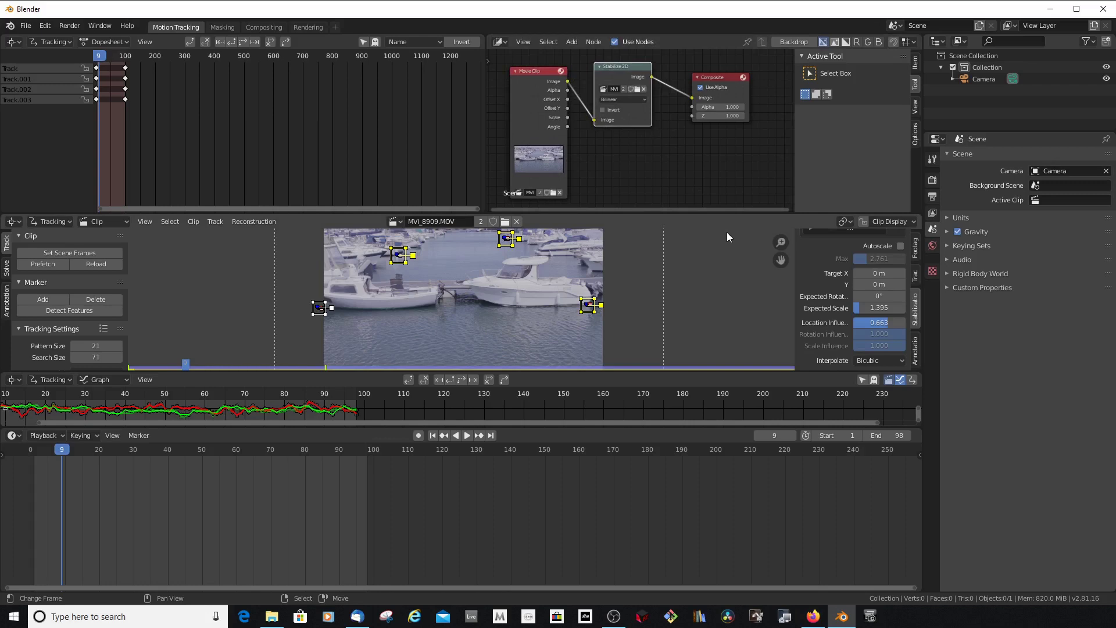
{"action": "scroll", "coordinate": [535, 298], "scroll_direction": "down", "scroll_amount": 2}
{"action": "scroll", "coordinate": [504, 297], "scroll_direction": "up", "scroll_amount": 2}
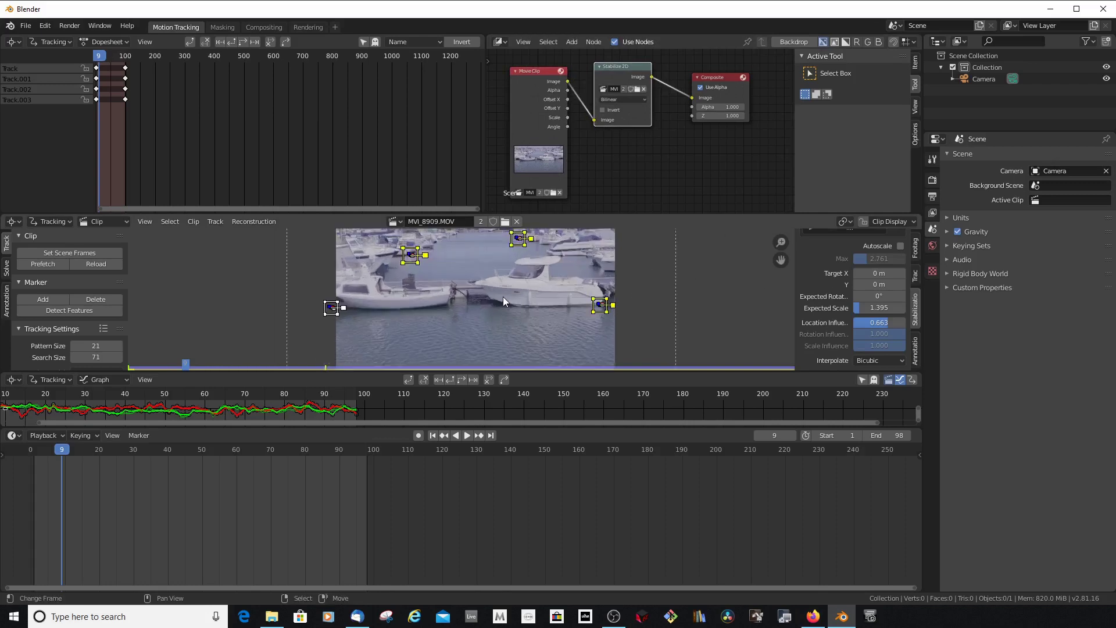
{"action": "scroll", "coordinate": [504, 297], "scroll_direction": "down", "scroll_amount": 1}
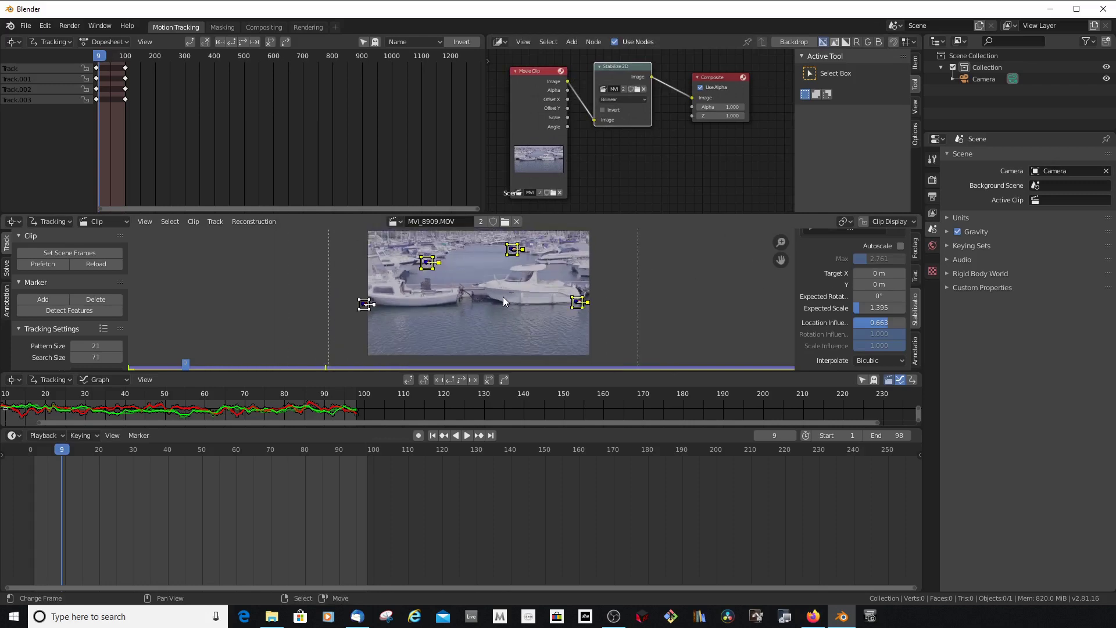
{"action": "left_click", "coordinate": [858, 308]}
{"action": "type", "text": "0.01"}
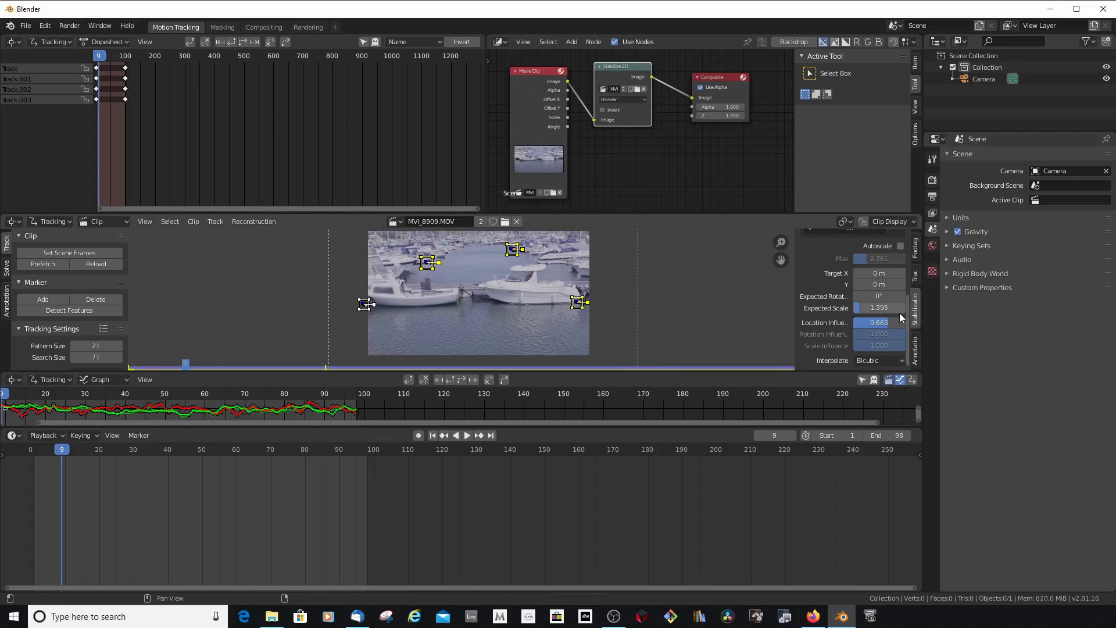
{"action": "key", "text": "Return"}
{"action": "left_click_drag", "start_coordinate": [879, 308], "coordinate": [898, 308]}
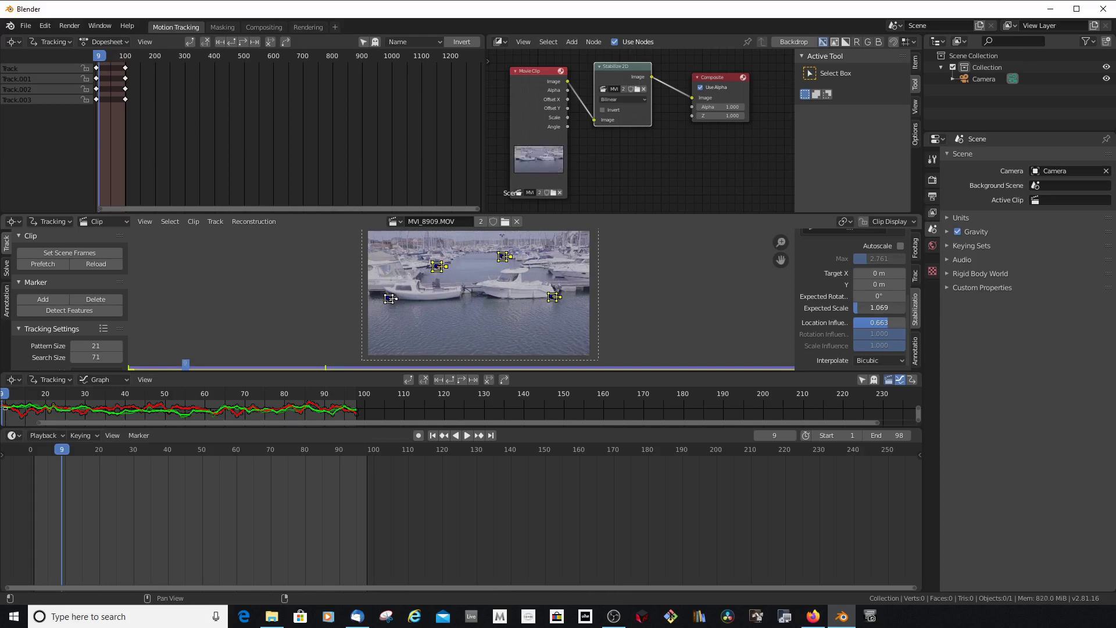
- Enable Autoscale with a maximum of 1.348 and play the stabilized clip
{"action": "left_click", "coordinate": [902, 246]}
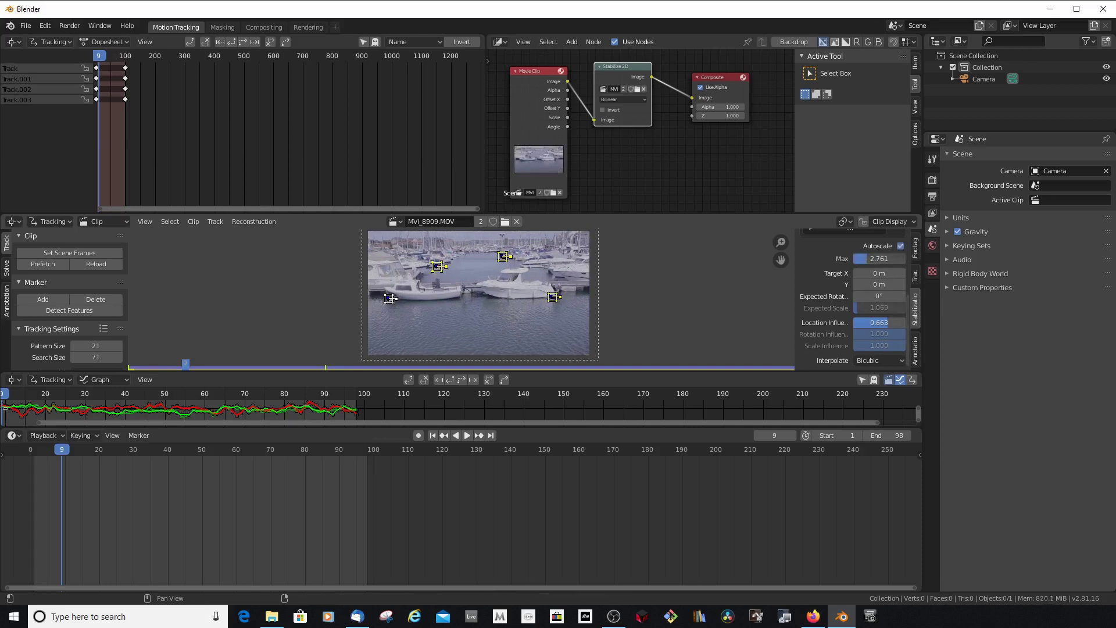
{"action": "left_click_drag", "start_coordinate": [879, 259], "coordinate": [871, 260]}
{"action": "scroll", "coordinate": [506, 318], "scroll_direction": "down", "scroll_amount": 1}
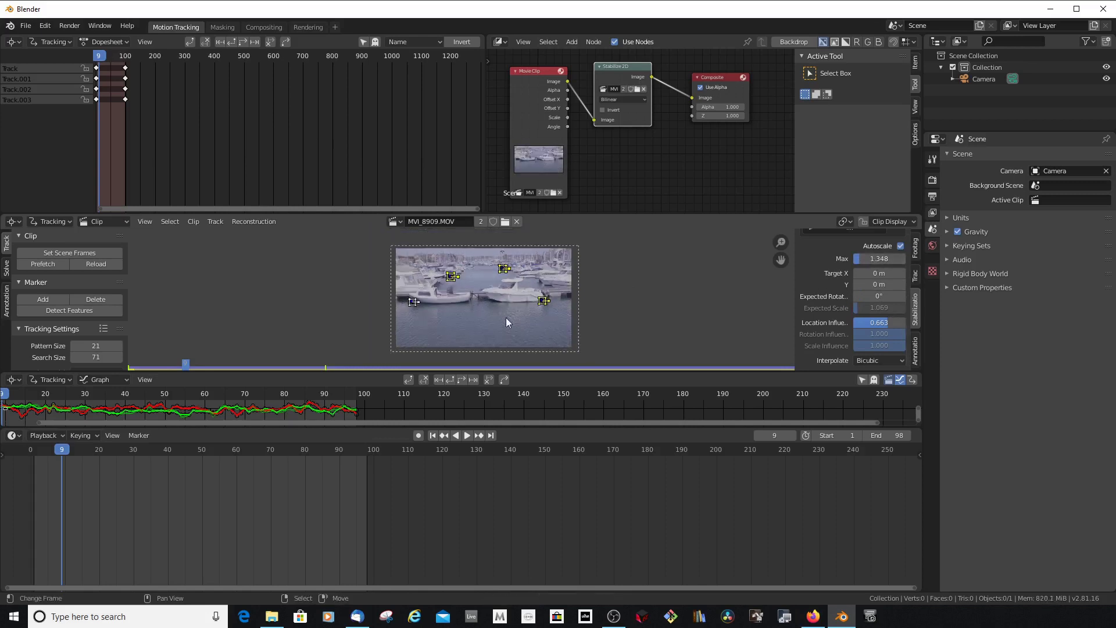
{"action": "left_click", "coordinate": [466, 436]}
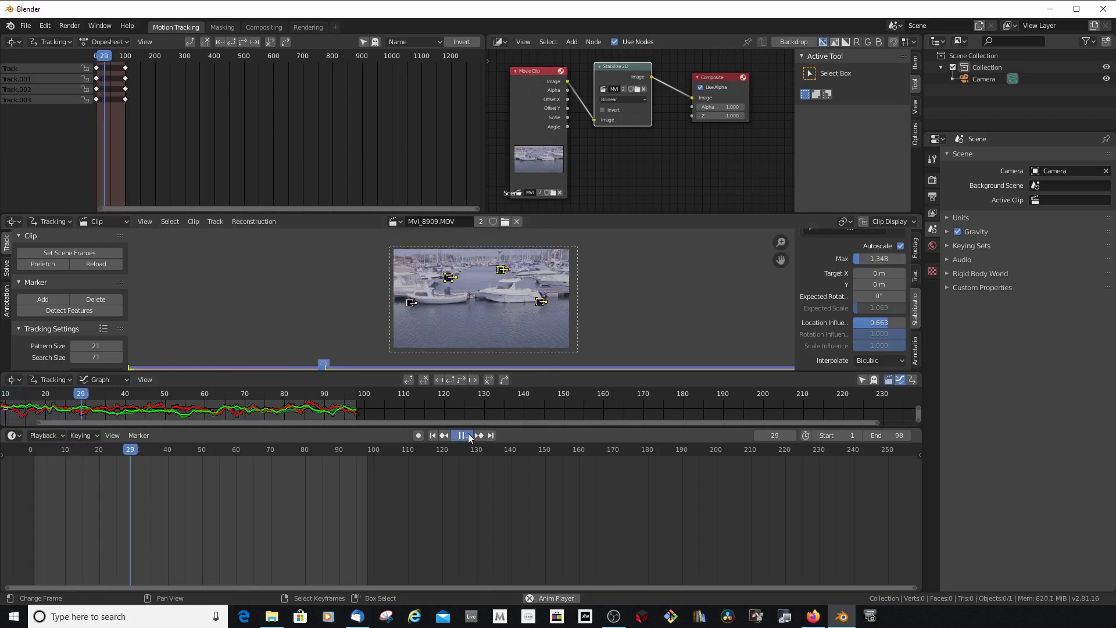
- Enlarge the Clip Editor and replay the stabilized clip, stopping at frame 67
{"action": "left_click", "coordinate": [465, 436]}
{"action": "scroll", "coordinate": [509, 326], "scroll_direction": "up", "scroll_amount": 3}
{"action": "scroll", "coordinate": [550, 245], "scroll_direction": "down", "scroll_amount": 1}
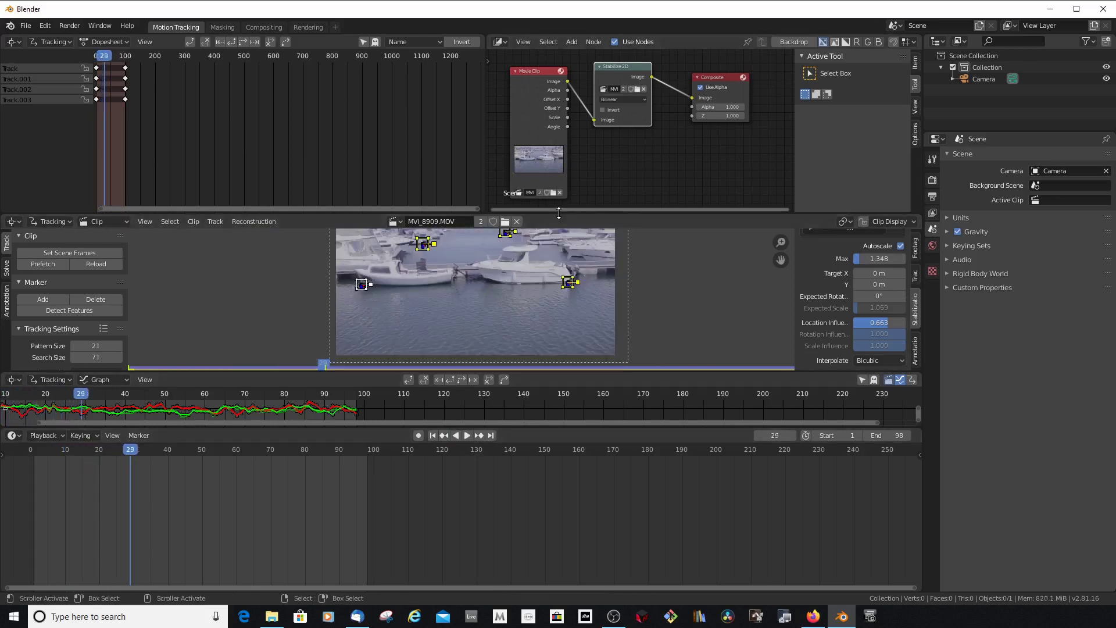
{"action": "left_click_drag", "start_coordinate": [559, 213], "coordinate": [562, 149]}
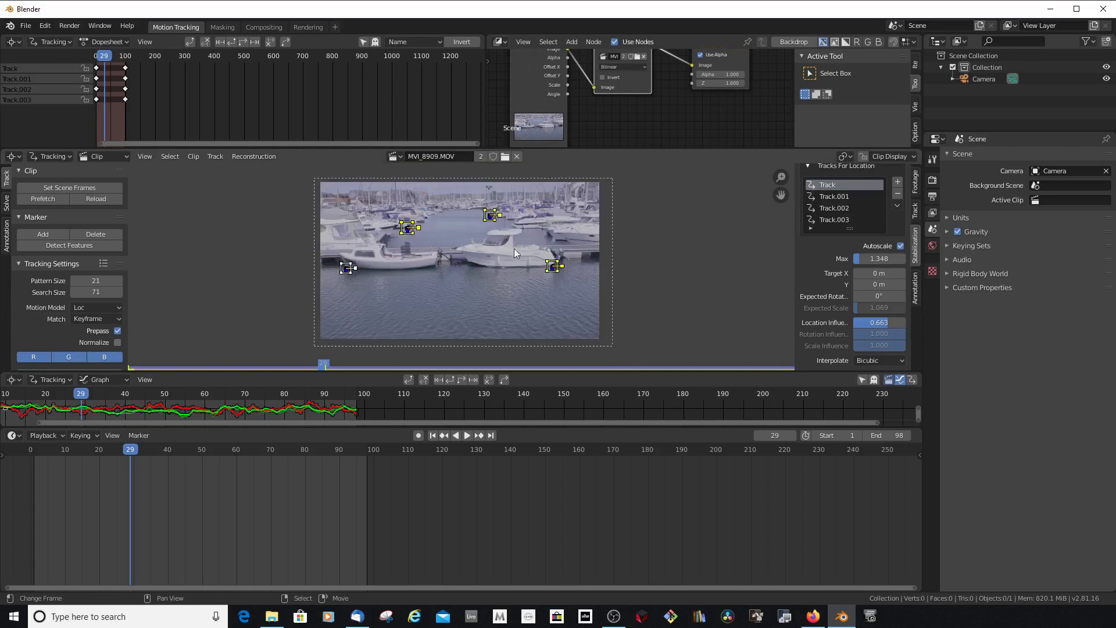
{"action": "left_click", "coordinate": [465, 436]}
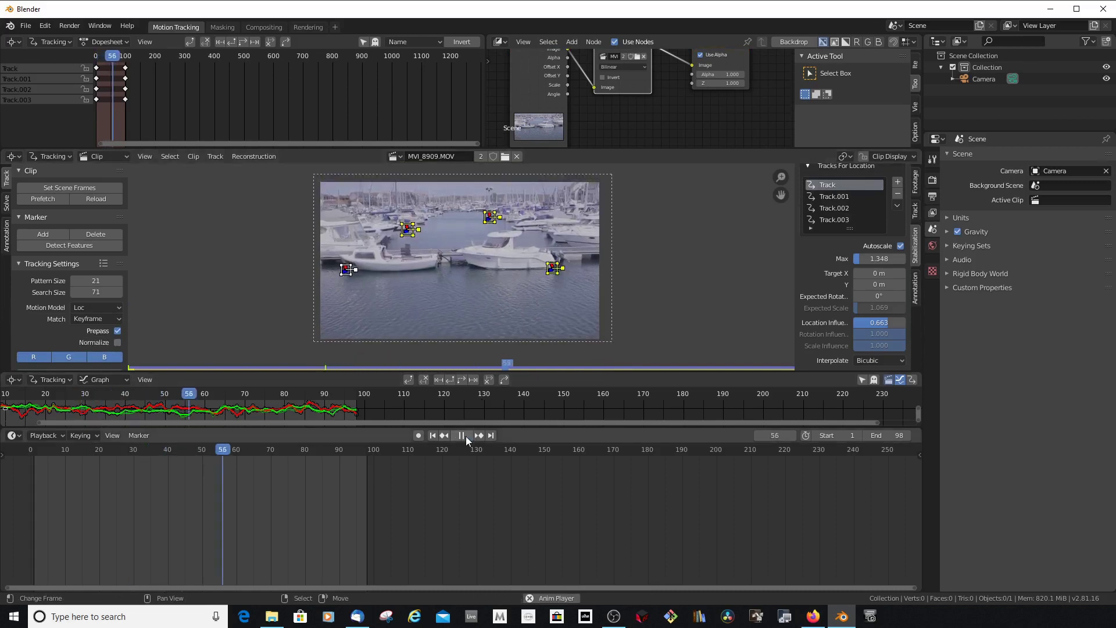
{"action": "left_click", "coordinate": [466, 436]}
{"action": "scroll", "coordinate": [636, 269], "scroll_direction": "down", "scroll_amount": 3}
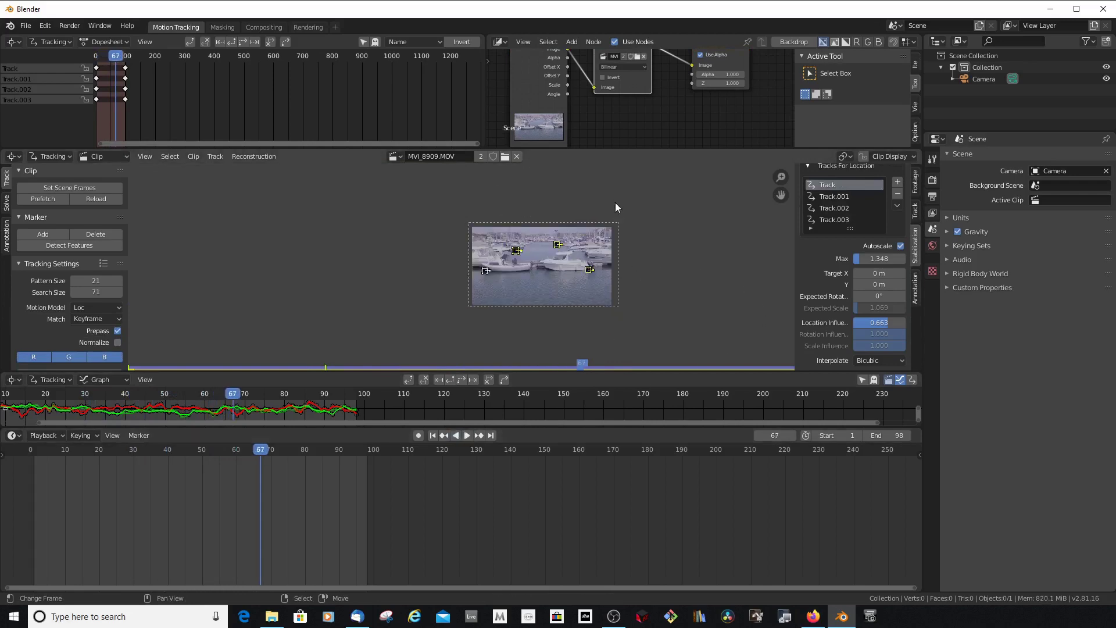
{"action": "scroll", "coordinate": [615, 203], "scroll_direction": "up", "scroll_amount": 4}
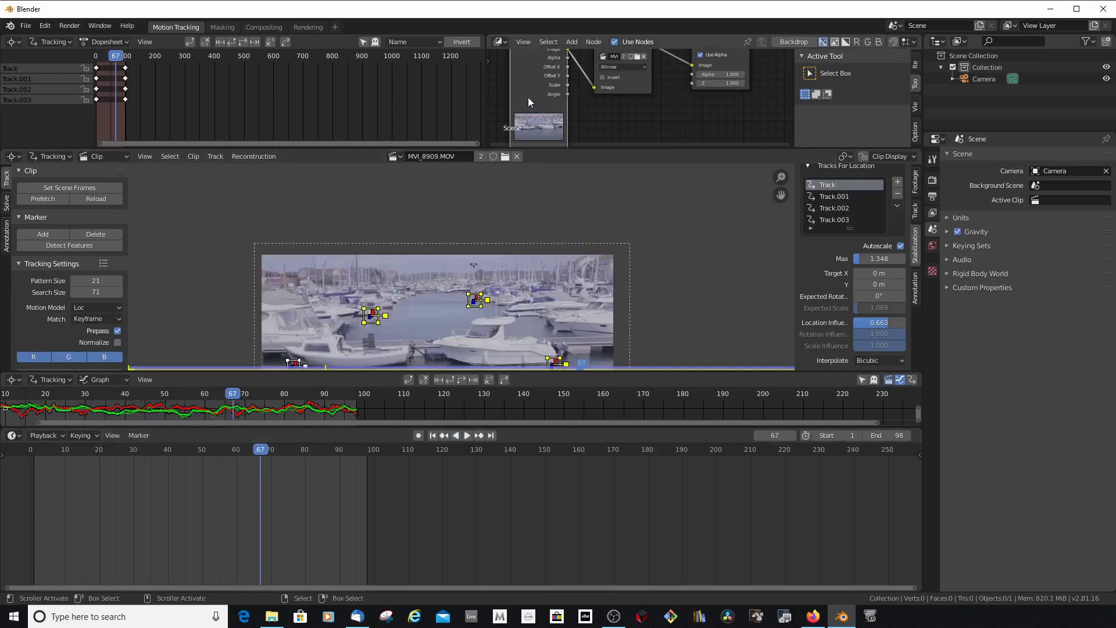
- Delete the clip nodes from the node tree and turn off Use Nodes
{"action": "key", "text": "x"}
{"action": "right_click", "coordinate": [640, 78]}
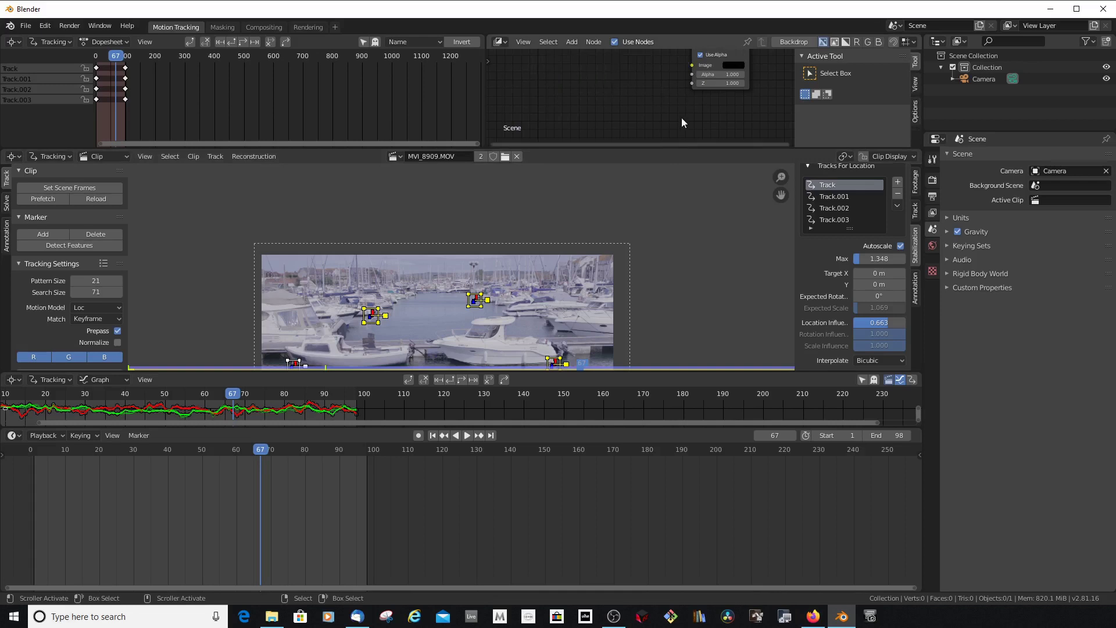
{"action": "left_click", "coordinate": [614, 42]}
{"action": "scroll", "coordinate": [483, 204], "scroll_direction": "down", "scroll_amount": 3}
{"action": "scroll", "coordinate": [497, 288], "scroll_direction": "up", "scroll_amount": 3}
{"action": "scroll", "coordinate": [489, 292], "scroll_direction": "down", "scroll_amount": 2}
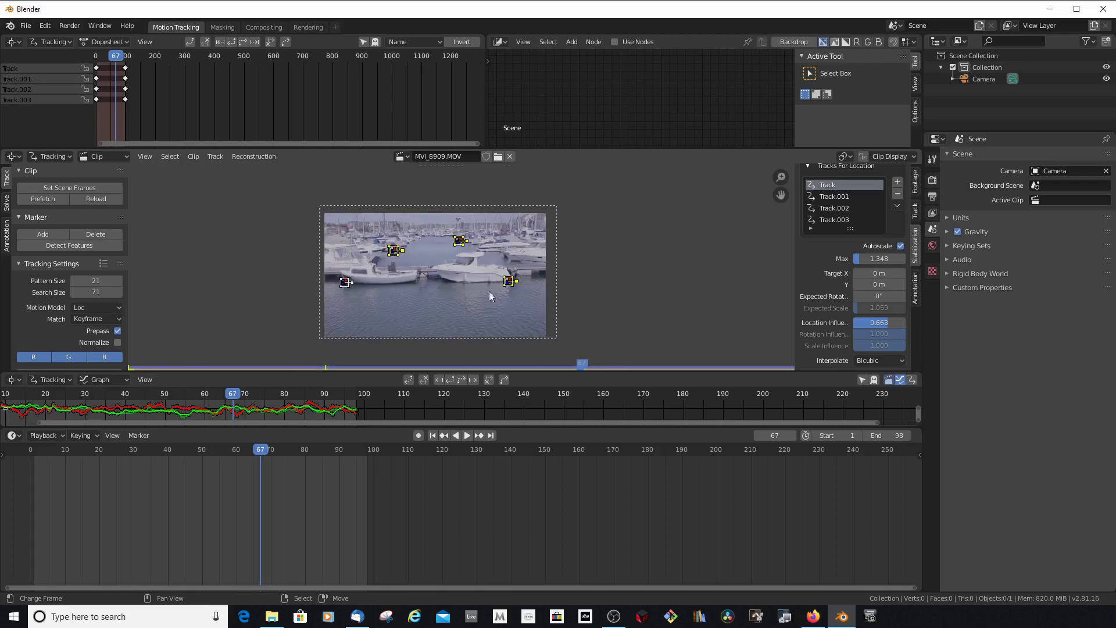
{"action": "scroll", "coordinate": [528, 298], "scroll_direction": "up", "scroll_amount": 2}
{"action": "scroll", "coordinate": [827, 258], "scroll_direction": "up", "scroll_amount": 2}
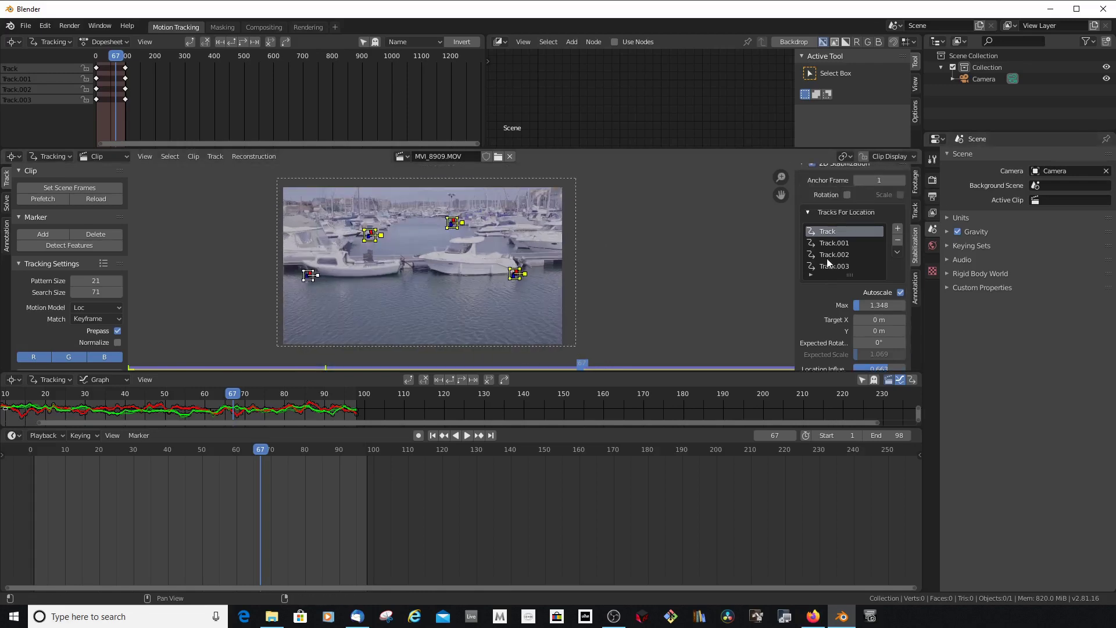
{"action": "scroll", "coordinate": [552, 218], "scroll_direction": "down", "scroll_amount": 6}
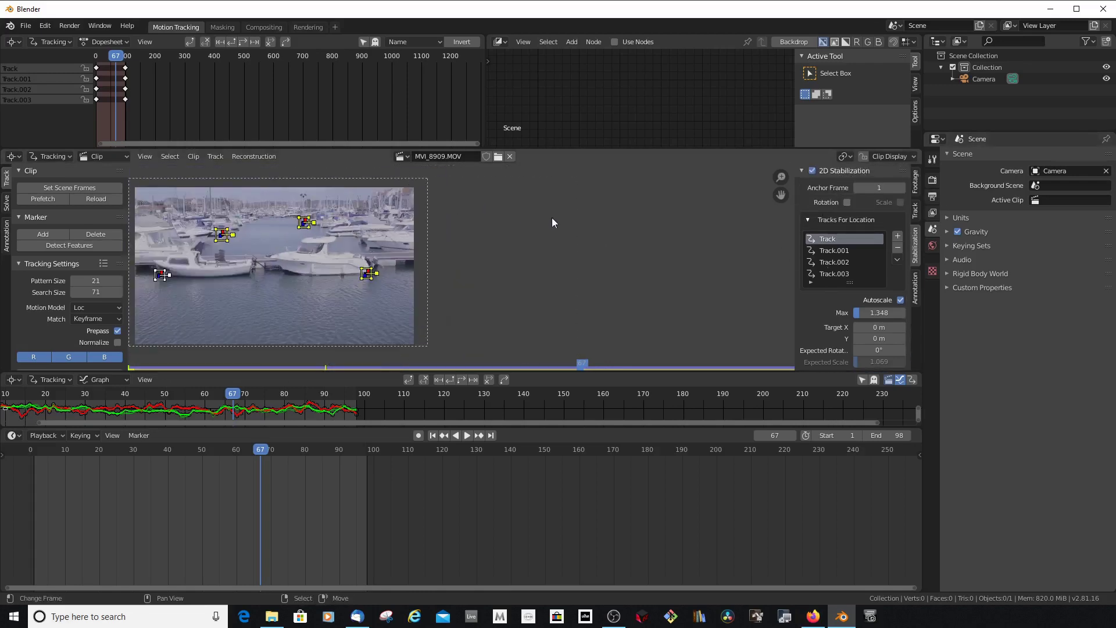
{"action": "scroll", "coordinate": [442, 218], "scroll_direction": "up", "scroll_amount": 4}
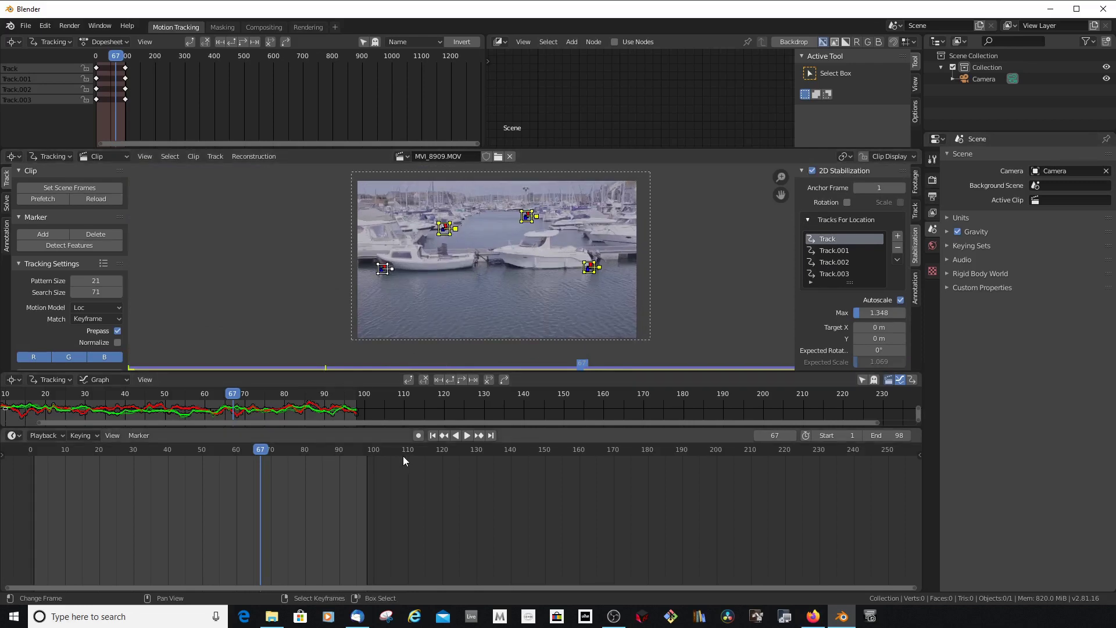
- Switch the timeline area to the Video Sequencer editor
{"action": "left_click", "coordinate": [12, 439]}
{"action": "left_click", "coordinate": [47, 562]}
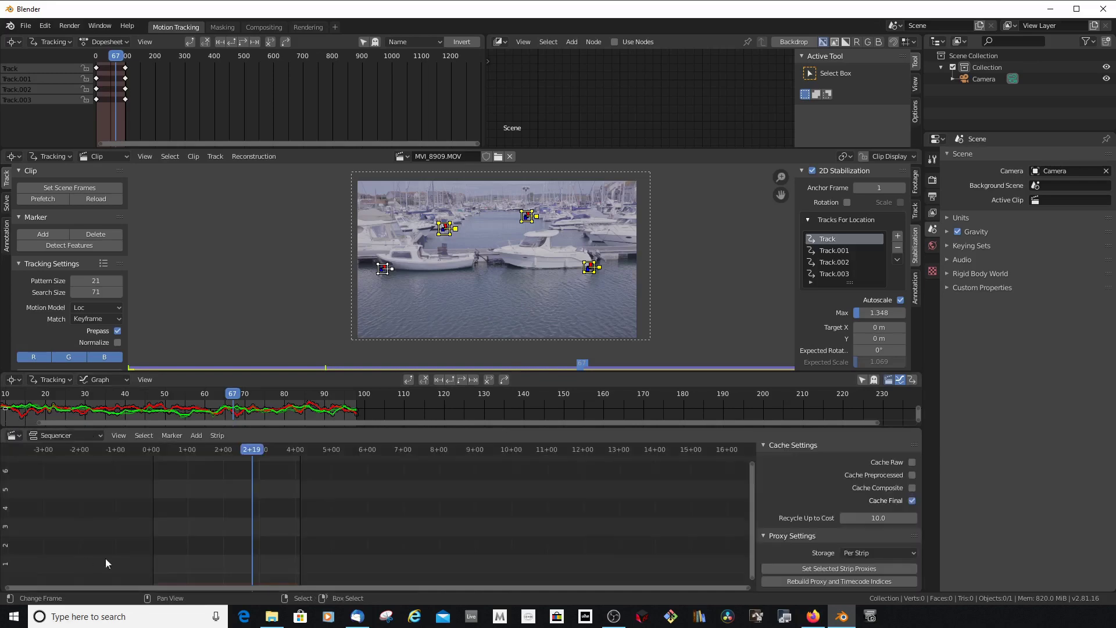
{"action": "scroll", "coordinate": [454, 507], "scroll_direction": "up", "scroll_amount": 5}
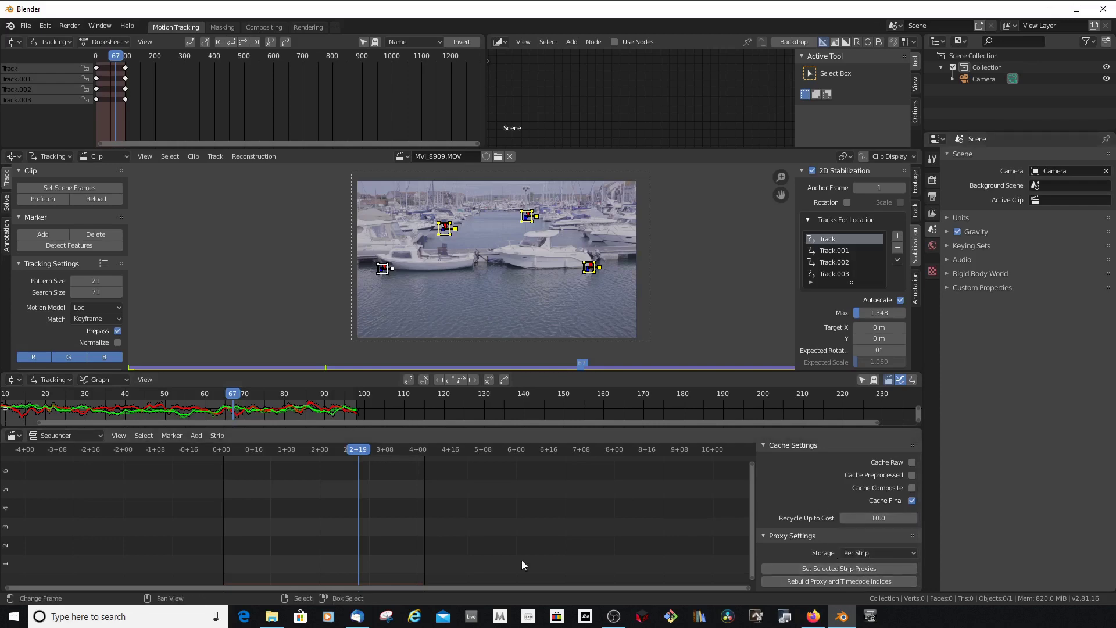
- Add the MVI_8909.MOV clip strip and slide it to start at frame 0
{"action": "left_click", "coordinate": [196, 440]}
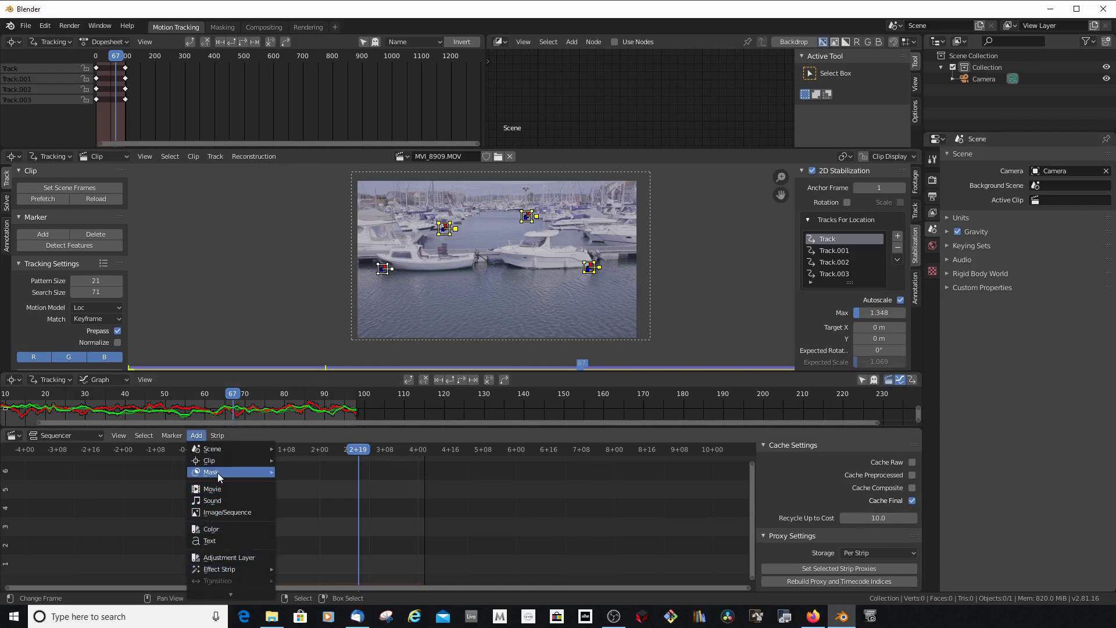
{"action": "mouse_move", "coordinate": [220, 462]}
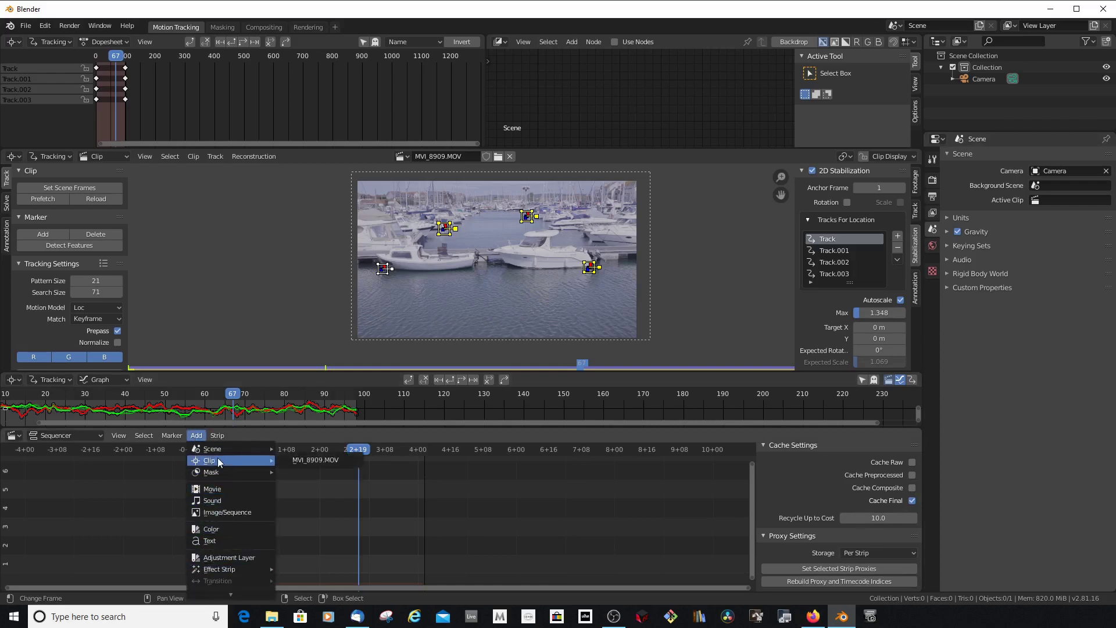
{"action": "left_click", "coordinate": [337, 462]}
{"action": "left_click_drag", "start_coordinate": [438, 543], "coordinate": [303, 542]}
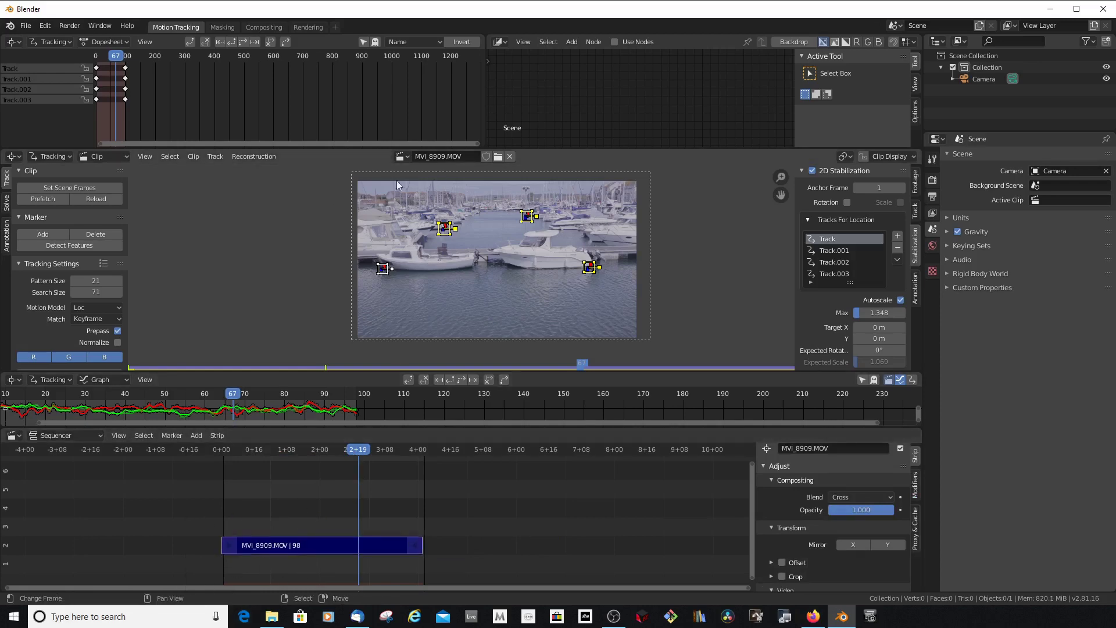
{"action": "scroll", "coordinate": [256, 547], "scroll_direction": "up", "scroll_amount": 2}
{"action": "left_click", "coordinate": [236, 514]}
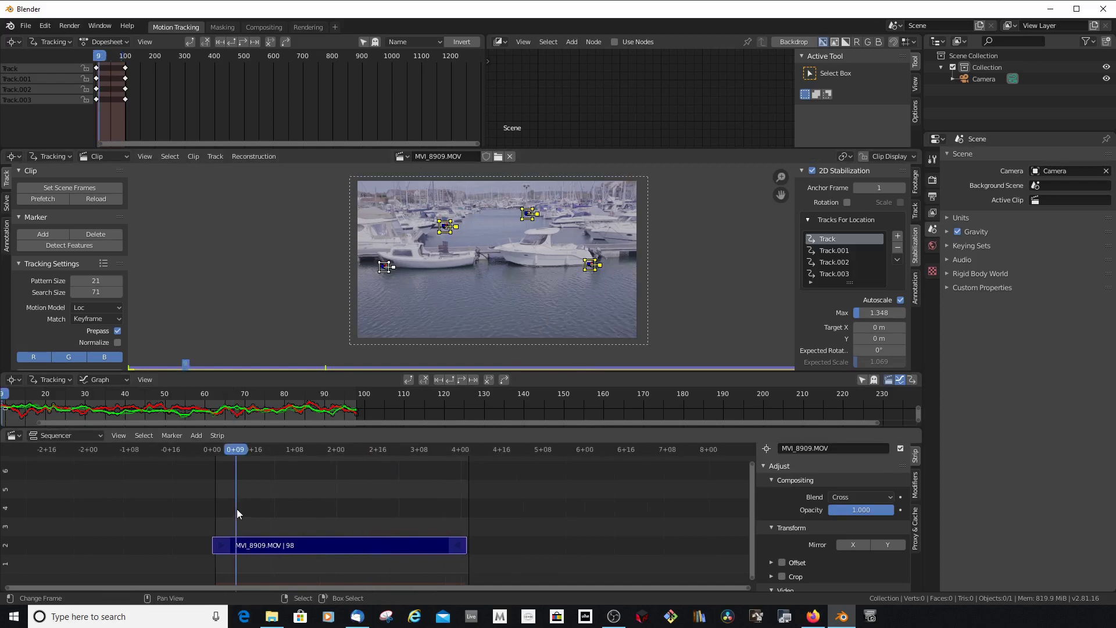
- Set the sequencer view to Sequencer/Preview and give the area more room
{"action": "left_click", "coordinate": [47, 435]}
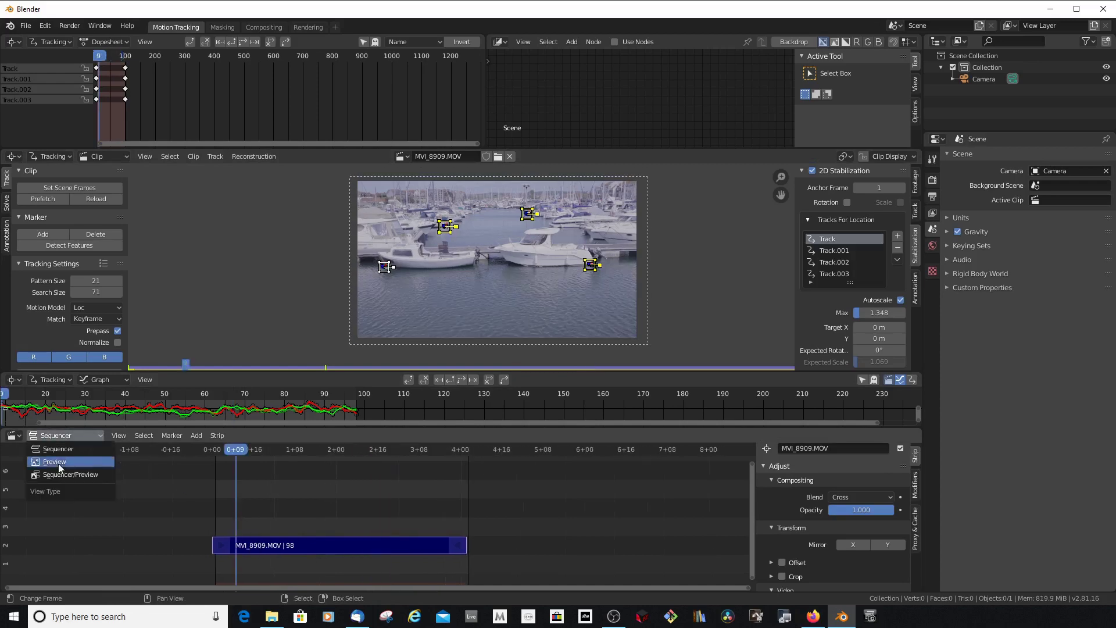
{"action": "left_click", "coordinate": [66, 461]}
{"action": "scroll", "coordinate": [438, 539], "scroll_direction": "up", "scroll_amount": 3}
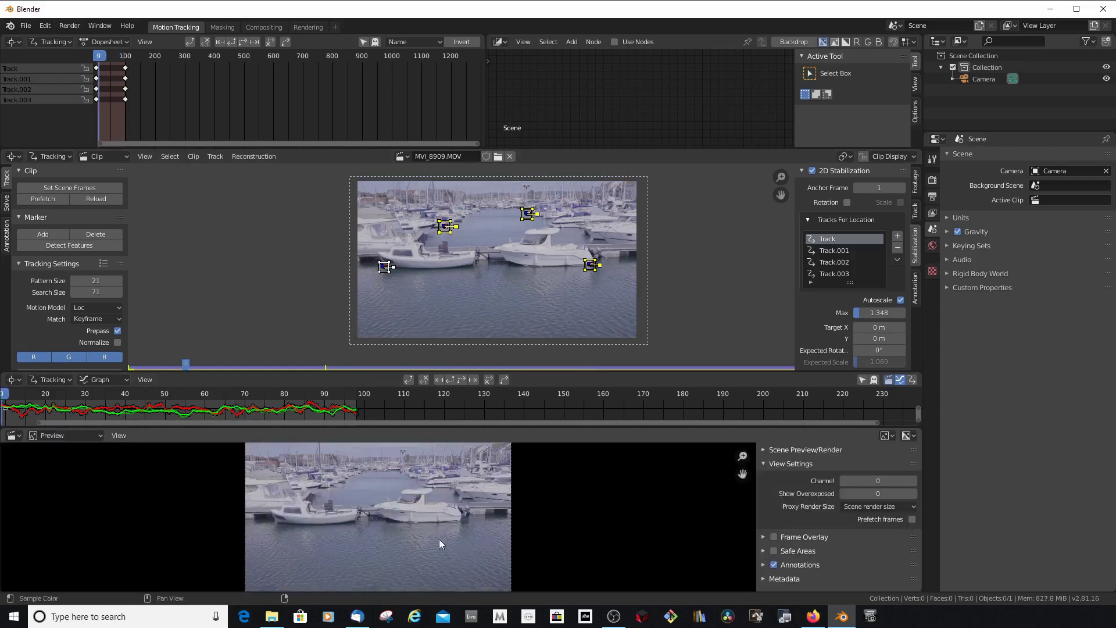
{"action": "scroll", "coordinate": [442, 547], "scroll_direction": "down", "scroll_amount": 5}
{"action": "scroll", "coordinate": [442, 546], "scroll_direction": "up", "scroll_amount": 2}
{"action": "scroll", "coordinate": [442, 546], "scroll_direction": "down", "scroll_amount": 1}
{"action": "scroll", "coordinate": [442, 547], "scroll_direction": "up", "scroll_amount": 1}
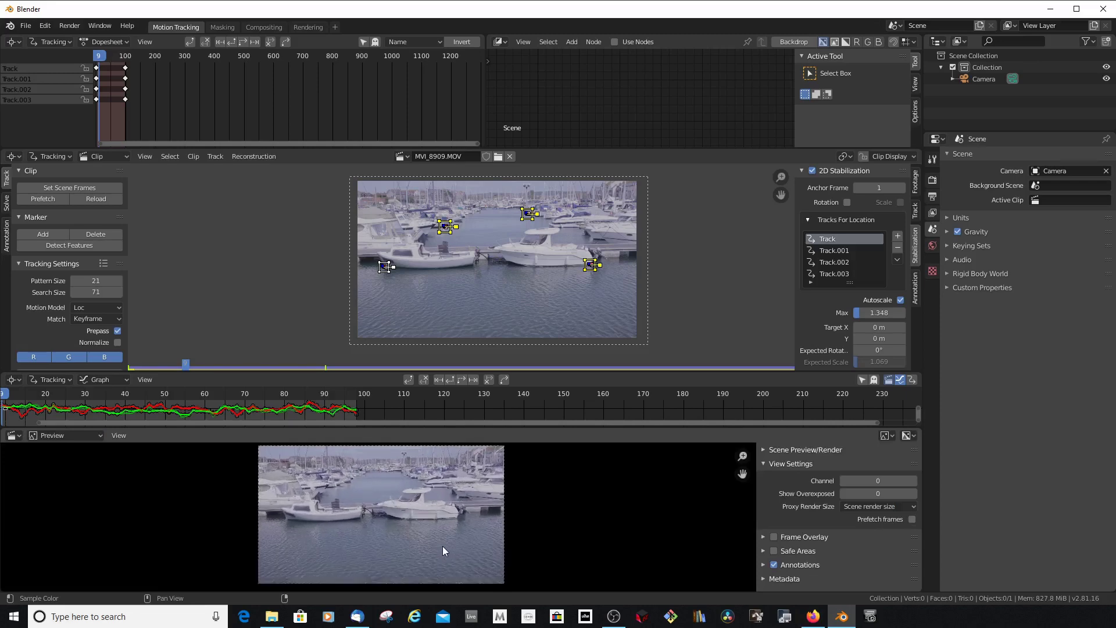
{"action": "scroll", "coordinate": [442, 547], "scroll_direction": "down", "scroll_amount": 1}
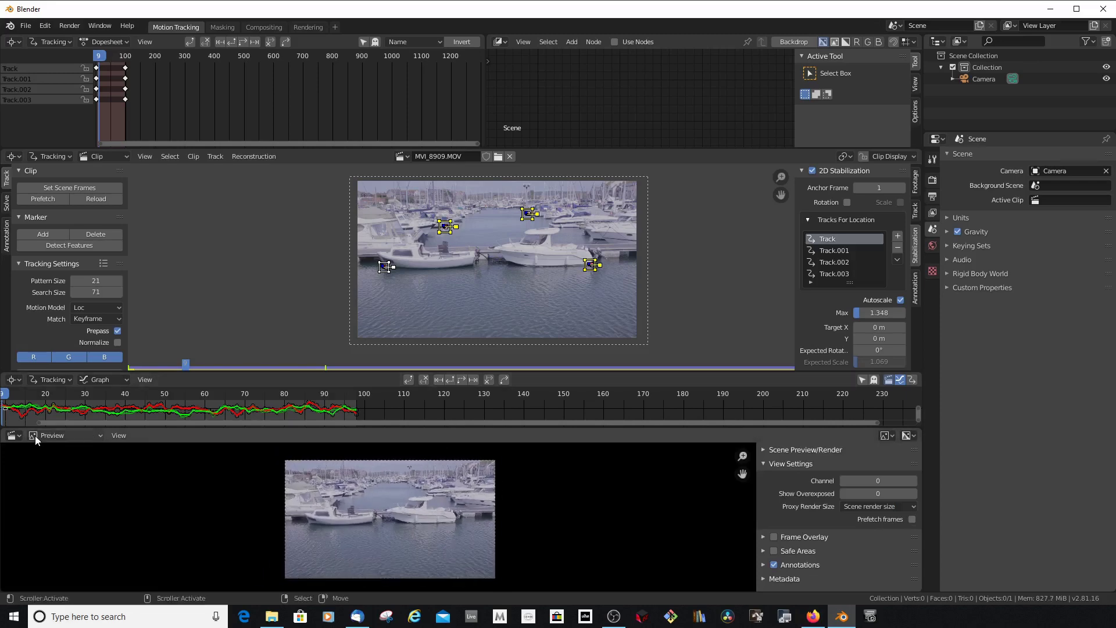
{"action": "left_click", "coordinate": [66, 436]}
{"action": "left_click", "coordinate": [73, 474]}
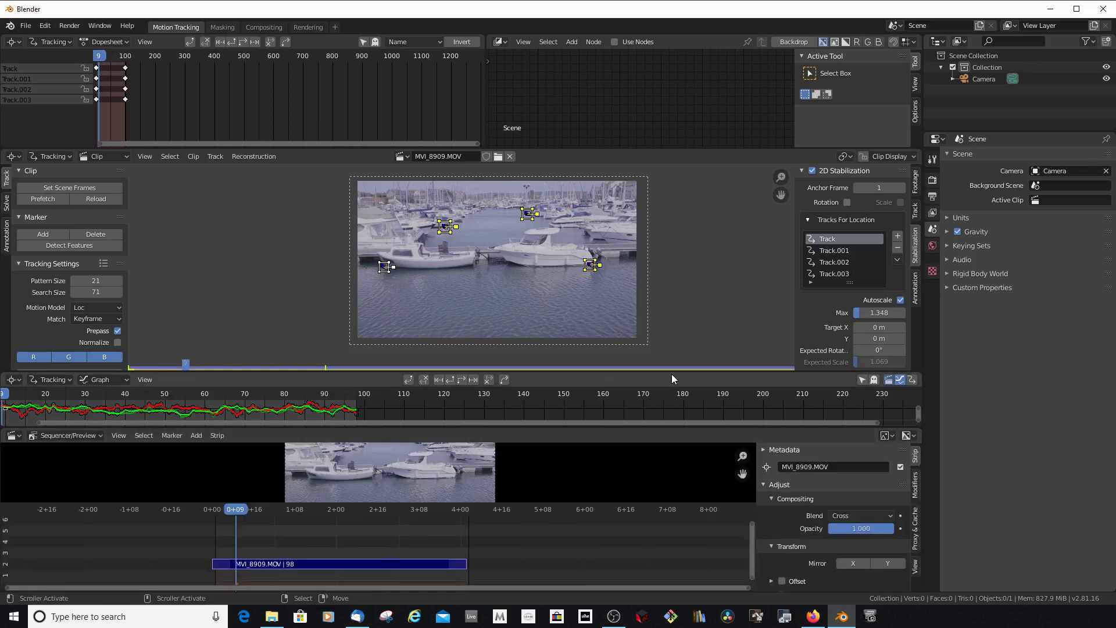
{"action": "left_click_drag", "start_coordinate": [672, 375], "coordinate": [671, 288]}
- Play the clip strip, nudge it slightly later, and replay to frame 95
{"action": "left_click", "coordinate": [208, 539]}
{"action": "key", "text": "space"}
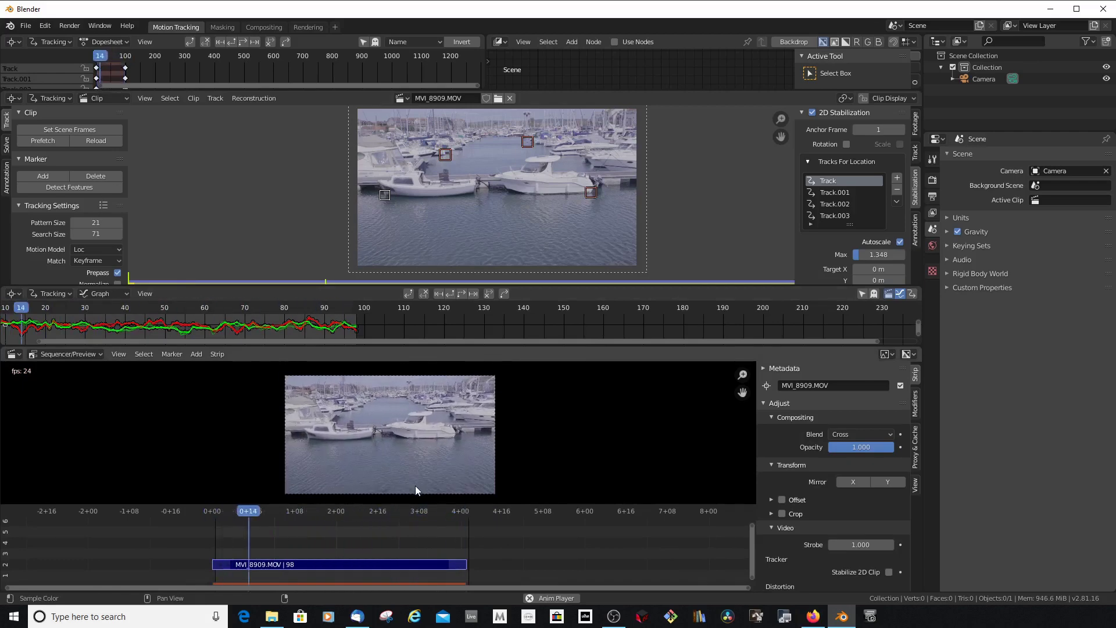
{"action": "key", "text": "space"}
{"action": "scroll", "coordinate": [325, 555], "scroll_direction": "up", "scroll_amount": 2}
{"action": "scroll", "coordinate": [354, 521], "scroll_direction": "down", "scroll_amount": 1}
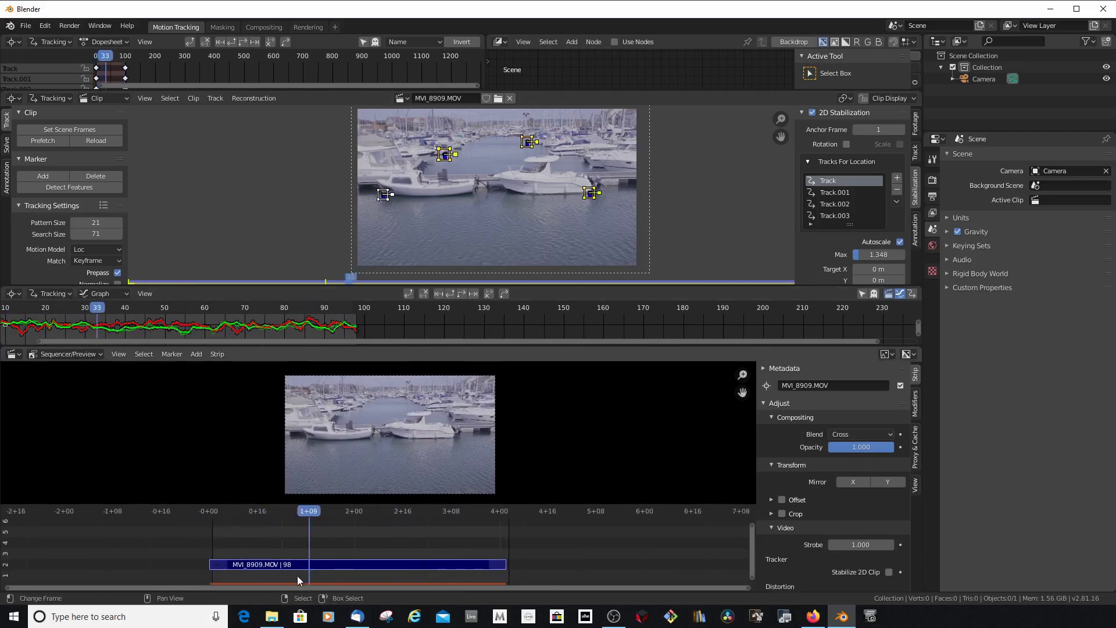
{"action": "left_click_drag", "start_coordinate": [317, 562], "coordinate": [320, 557]}
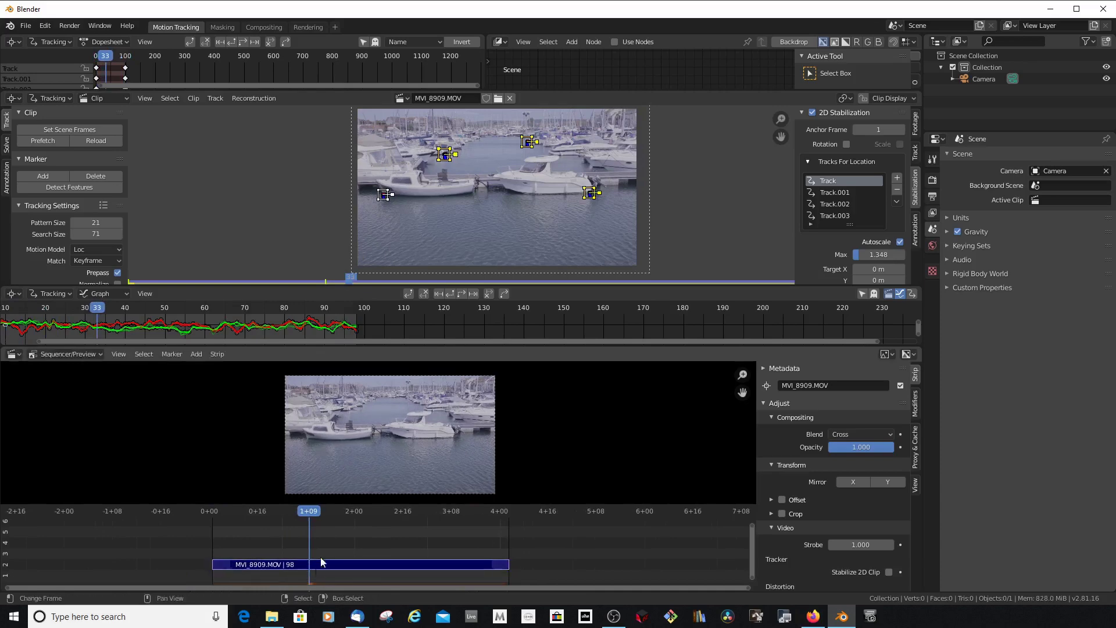
{"action": "scroll", "coordinate": [388, 442], "scroll_direction": "down", "scroll_amount": 1}
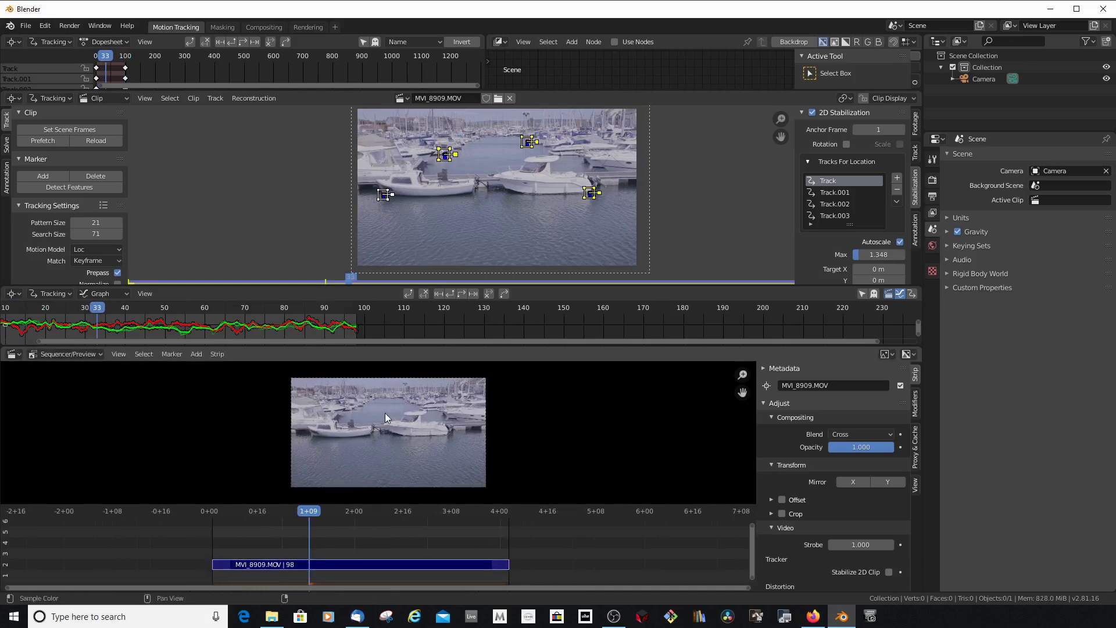
{"action": "key", "text": "space"}
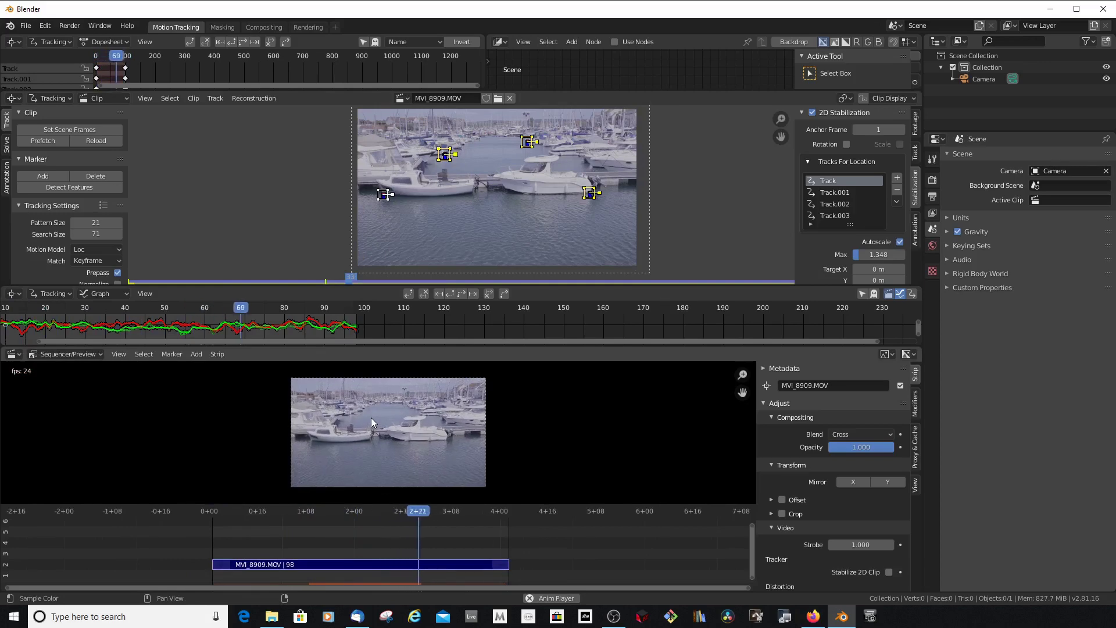
{"action": "key", "text": "space"}
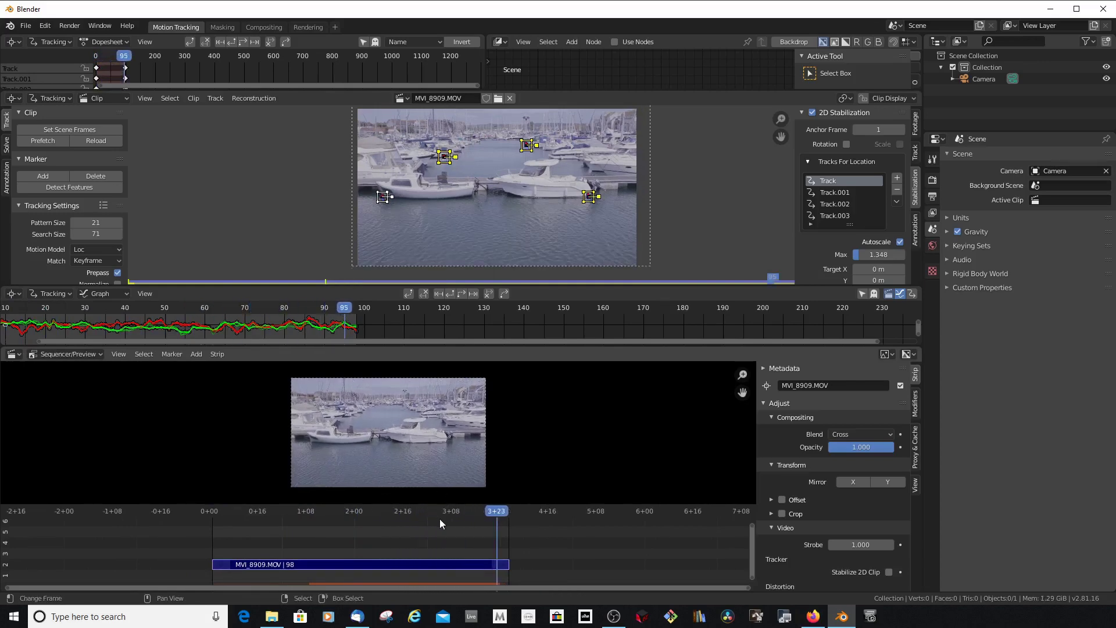
{"action": "left_click_drag", "start_coordinate": [539, 503], "coordinate": [539, 485]}
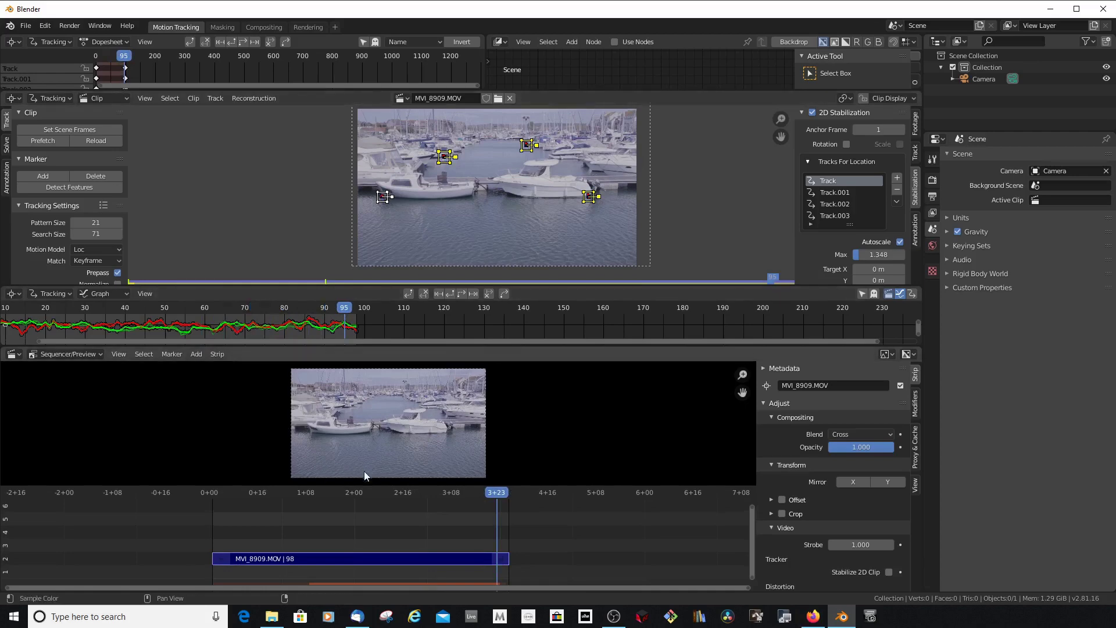
- Add MVI_8909.MOV from the Weymouth folder as a movie strip
{"action": "left_click", "coordinate": [218, 525]}
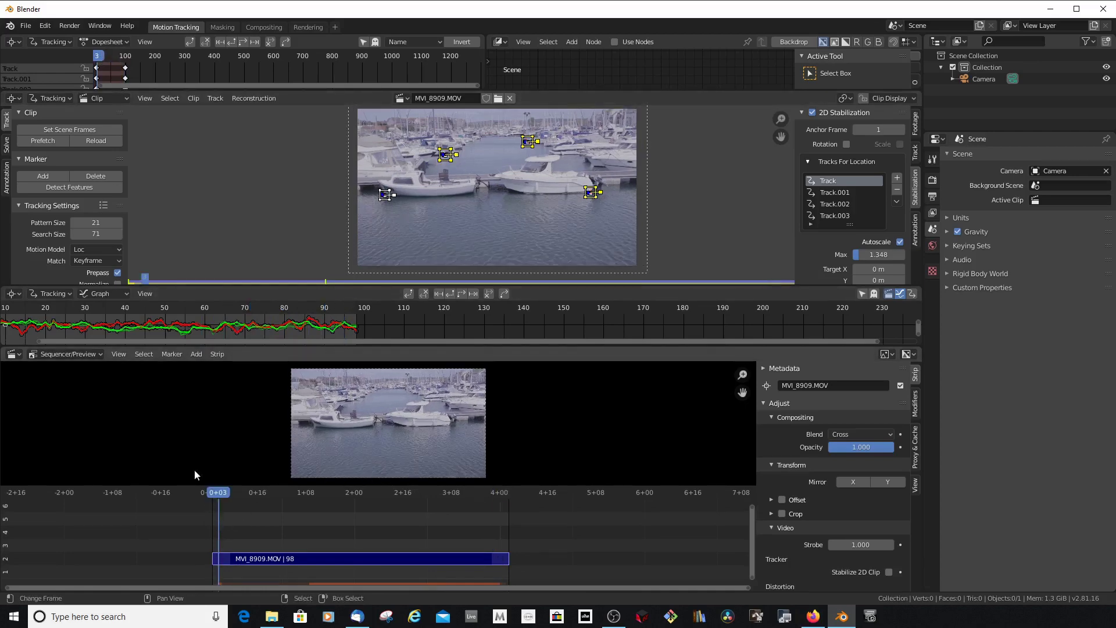
{"action": "left_click", "coordinate": [197, 354]}
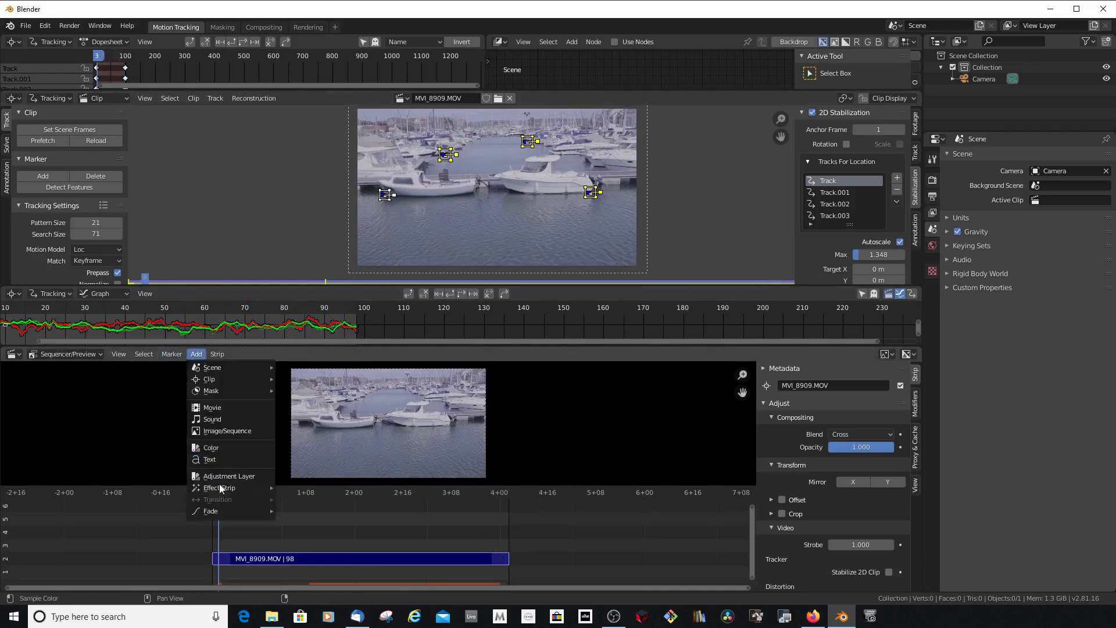
{"action": "left_click", "coordinate": [220, 407]}
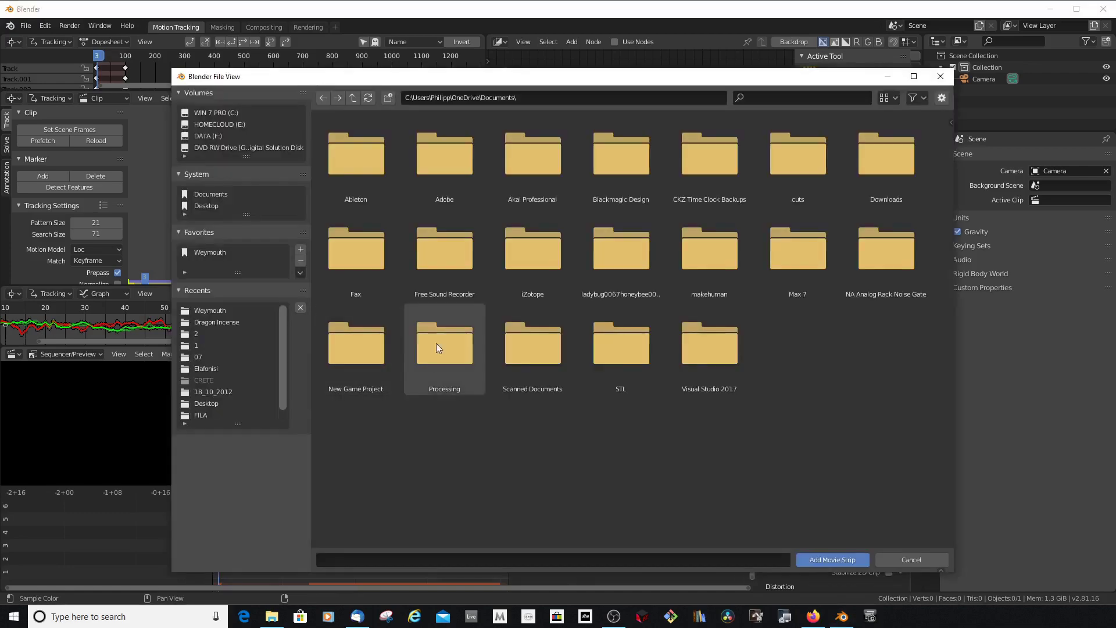
{"action": "left_click", "coordinate": [204, 310]}
{"action": "scroll", "coordinate": [711, 383], "scroll_direction": "down", "scroll_amount": 5}
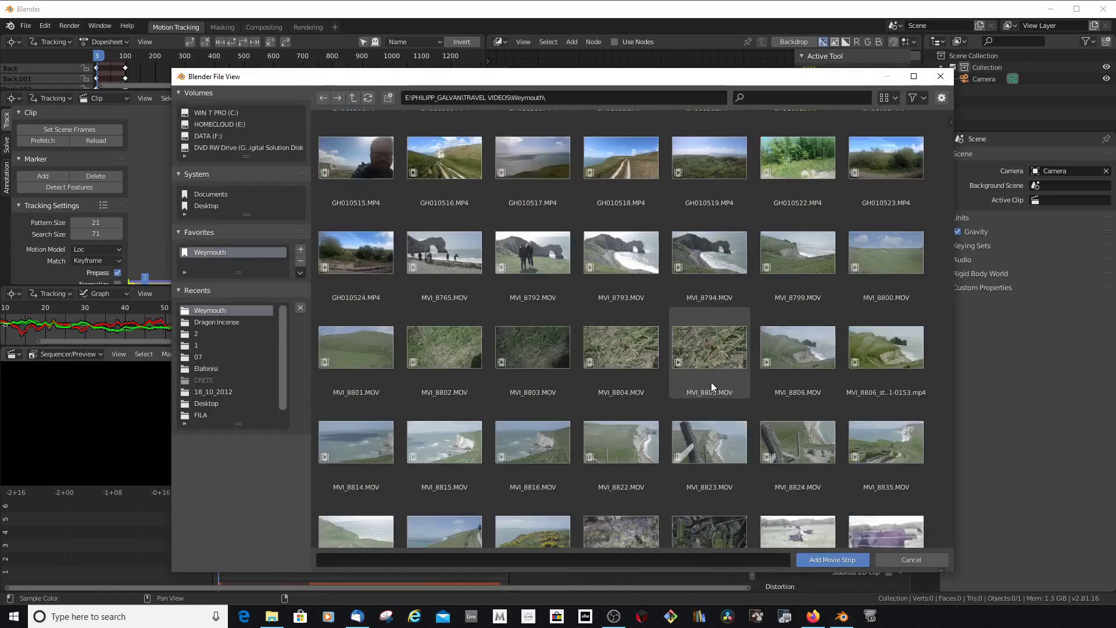
{"action": "left_click", "coordinate": [608, 482]}
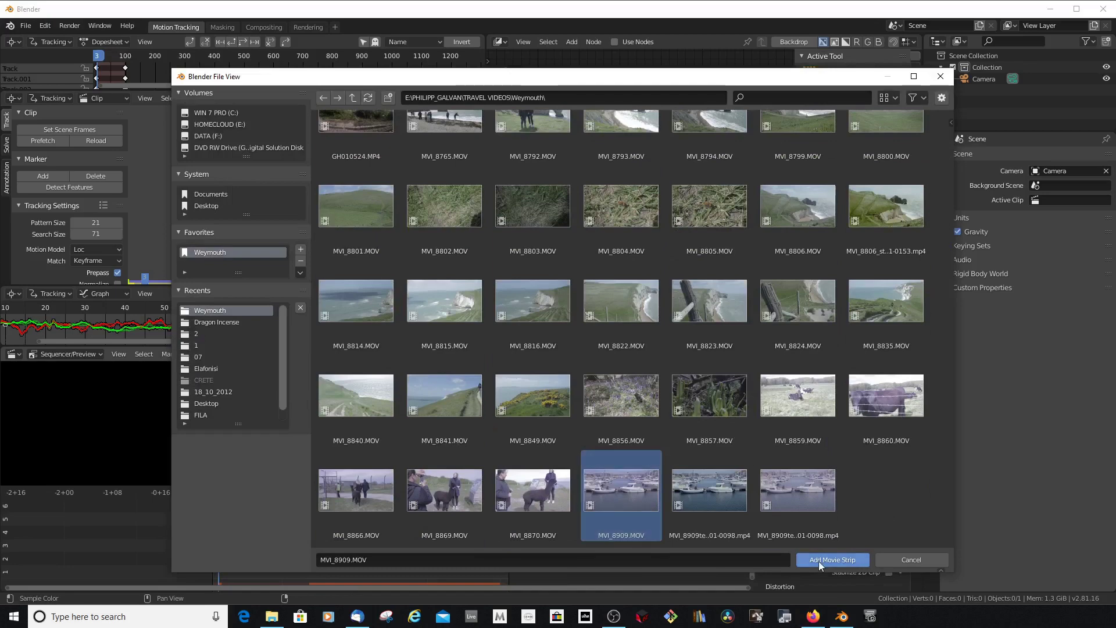
{"action": "left_click", "coordinate": [819, 561]}
- Erase the duplicate channel-3 movie strip and reposition the MVI_8909.001 sound strip
{"action": "scroll", "coordinate": [259, 546], "scroll_direction": "up", "scroll_amount": 2}
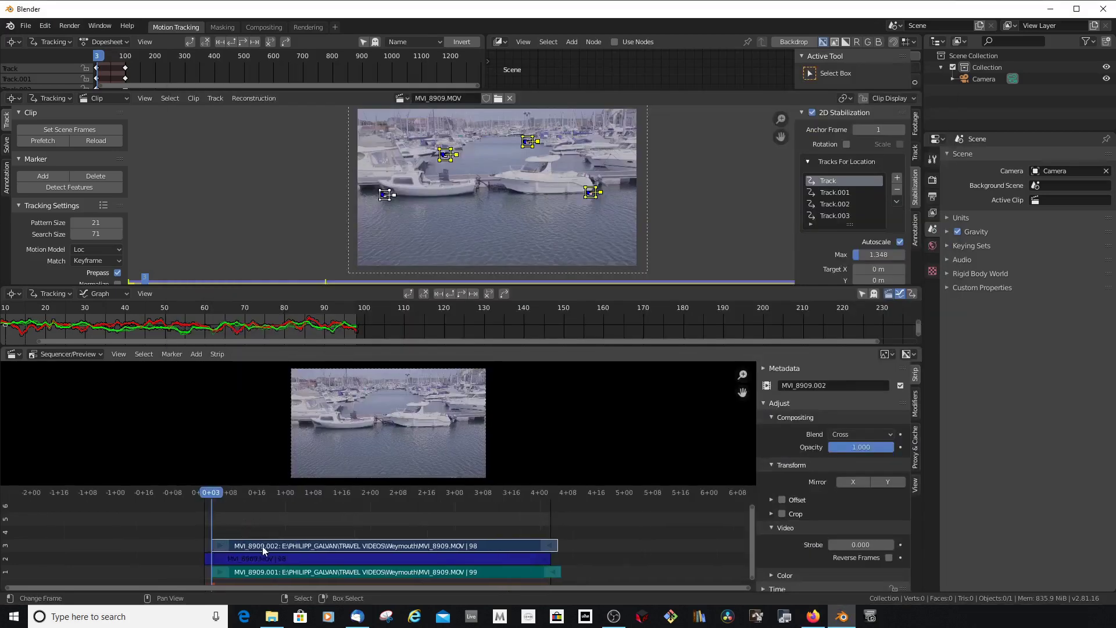
{"action": "key", "text": "x"}
{"action": "left_click", "coordinate": [269, 547]}
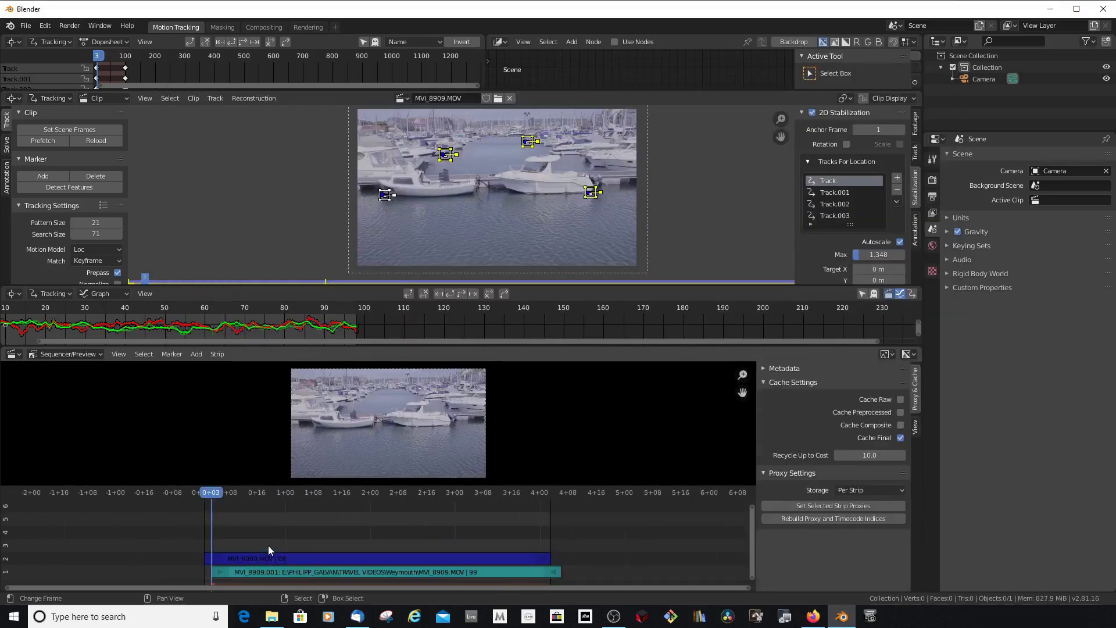
{"action": "left_click", "coordinate": [302, 574]}
{"action": "key", "text": "g"}
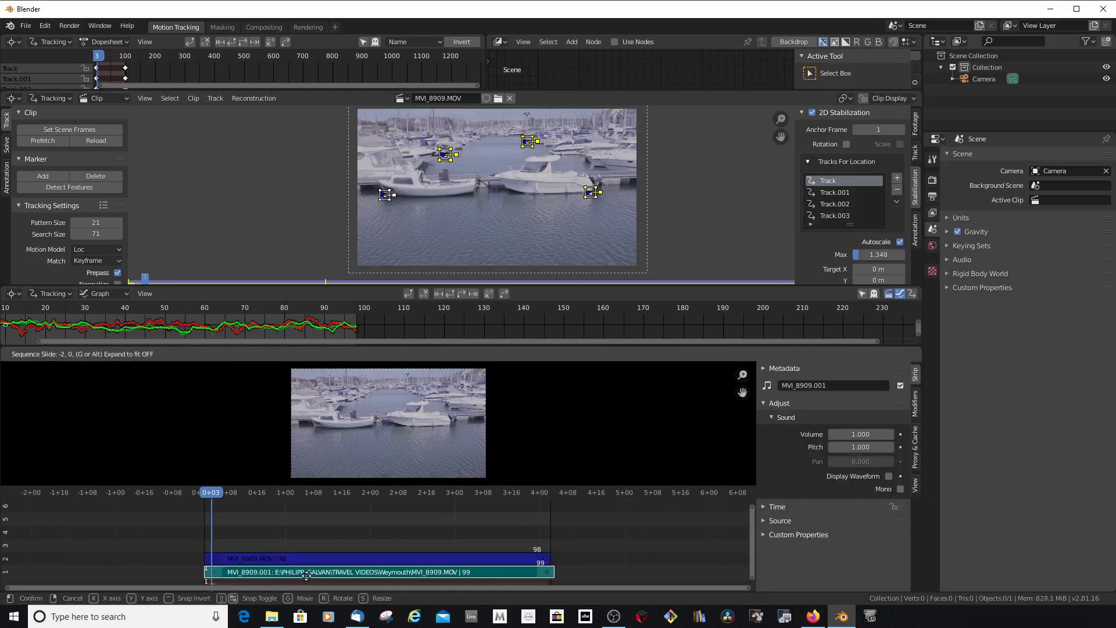
{"action": "left_click", "coordinate": [306, 576]}
- Play back the sequence through to frame 95 and enlarge the strip timeline
{"action": "scroll", "coordinate": [376, 561], "scroll_direction": "down", "scroll_amount": 3}
{"action": "scroll", "coordinate": [377, 563], "scroll_direction": "up", "scroll_amount": 1}
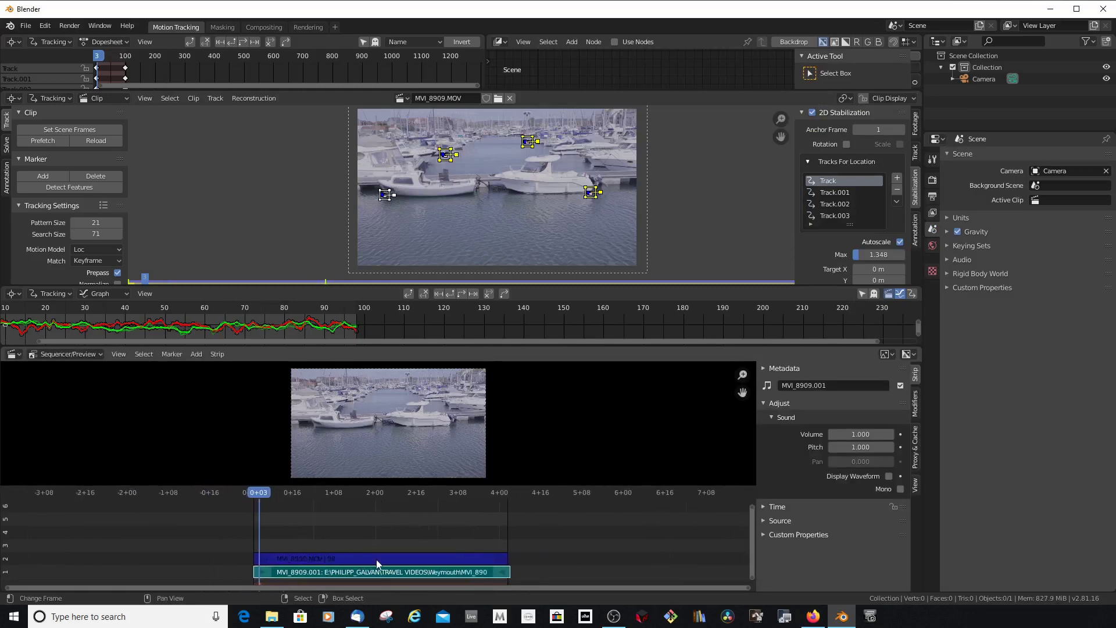
{"action": "scroll", "coordinate": [375, 546], "scroll_direction": "up", "scroll_amount": 1}
{"action": "scroll", "coordinate": [384, 570], "scroll_direction": "down", "scroll_amount": 2}
{"action": "scroll", "coordinate": [374, 574], "scroll_direction": "up", "scroll_amount": 2}
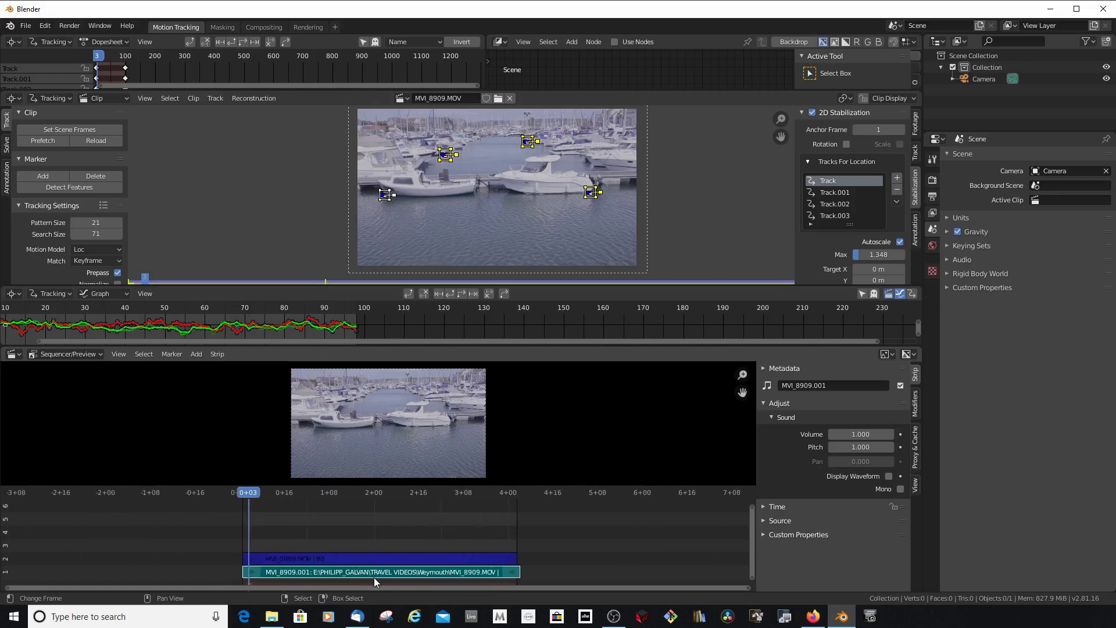
{"action": "key", "text": "space"}
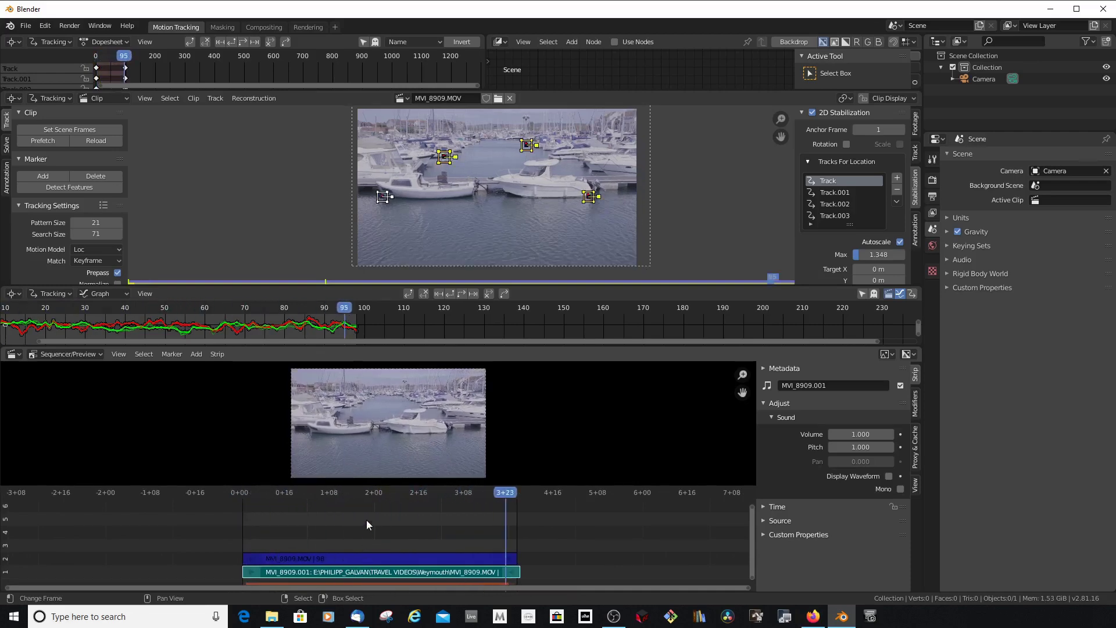
{"action": "scroll", "coordinate": [299, 543], "scroll_direction": "down", "scroll_amount": 2}
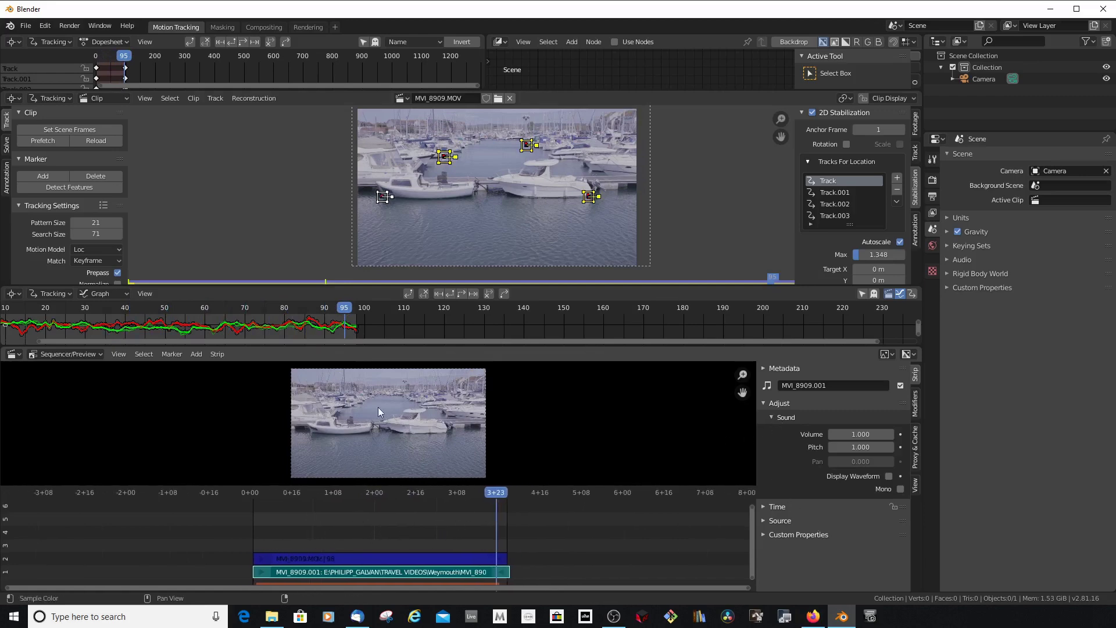
{"action": "scroll", "coordinate": [322, 557], "scroll_direction": "up", "scroll_amount": 3}
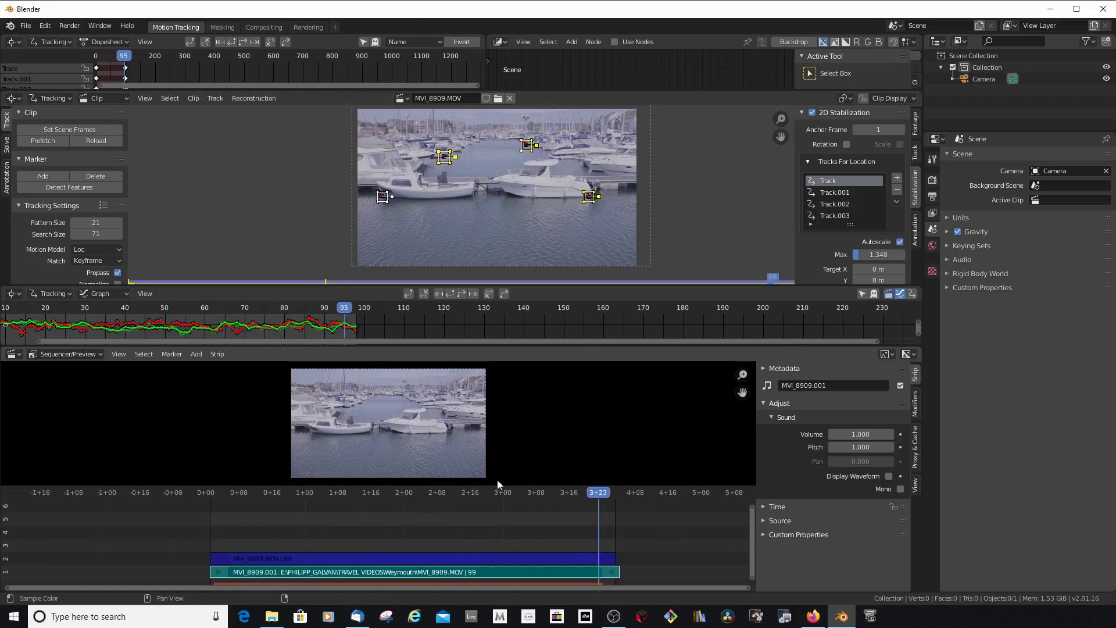
{"action": "left_click_drag", "start_coordinate": [501, 484], "coordinate": [502, 455]}
{"action": "scroll", "coordinate": [343, 512], "scroll_direction": "down", "scroll_amount": 3}
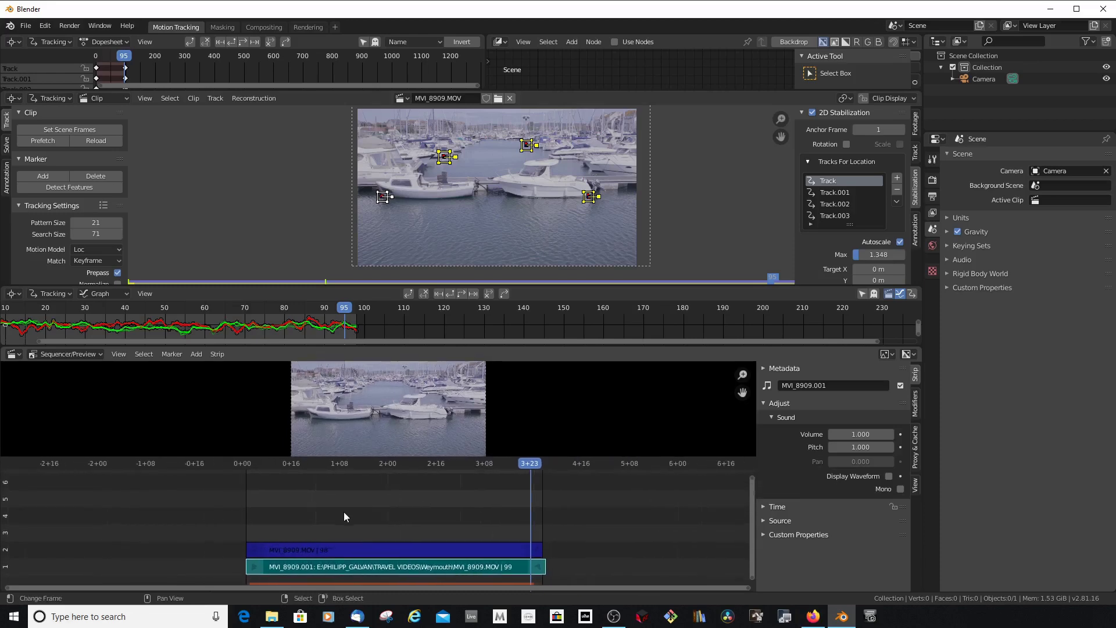
- Split the movie and sound strips at frame 37 and slide the right-hand parts along
{"action": "left_click", "coordinate": [353, 531]}
{"action": "right_click", "coordinate": [354, 546]}
{"action": "right_click", "coordinate": [361, 567], "text": "shift"}
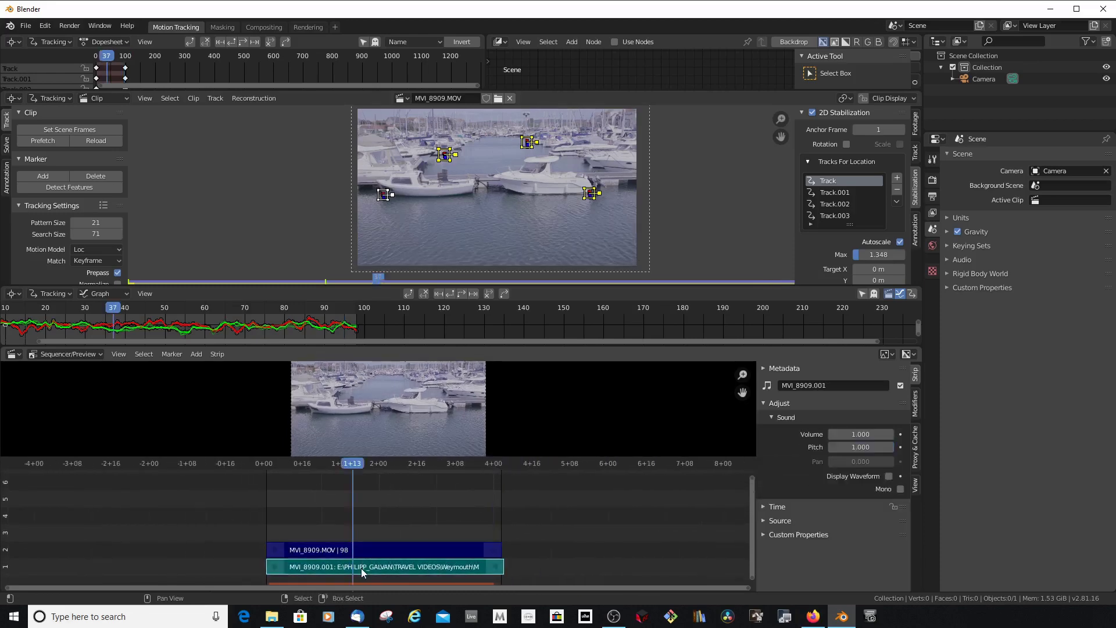
{"action": "key", "text": "k"}
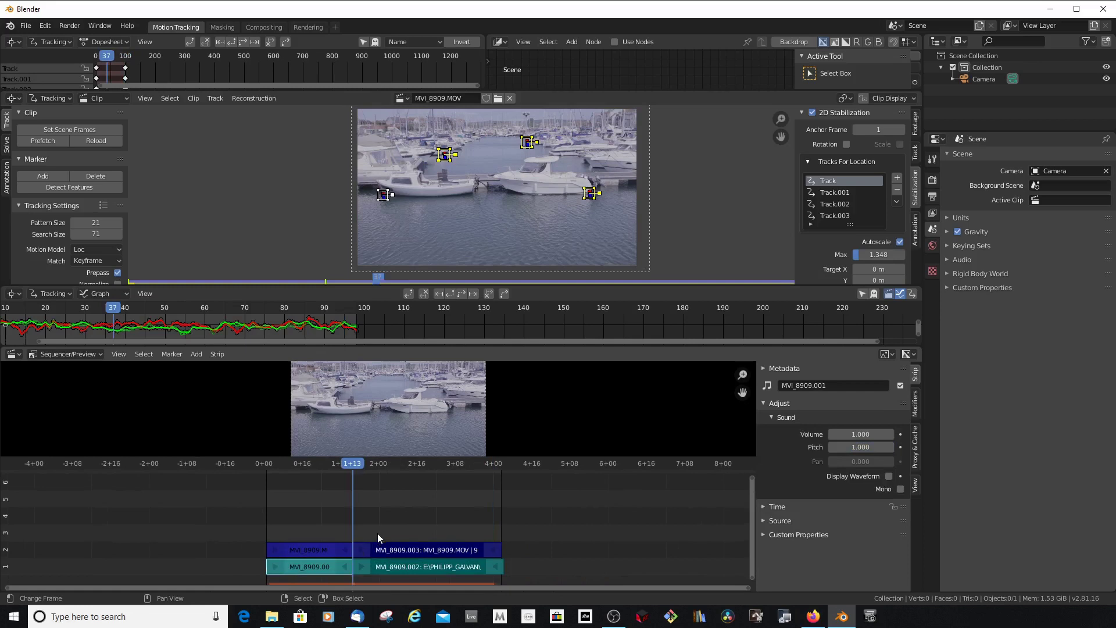
{"action": "right_click", "coordinate": [375, 546]}
{"action": "right_click", "coordinate": [390, 567]}
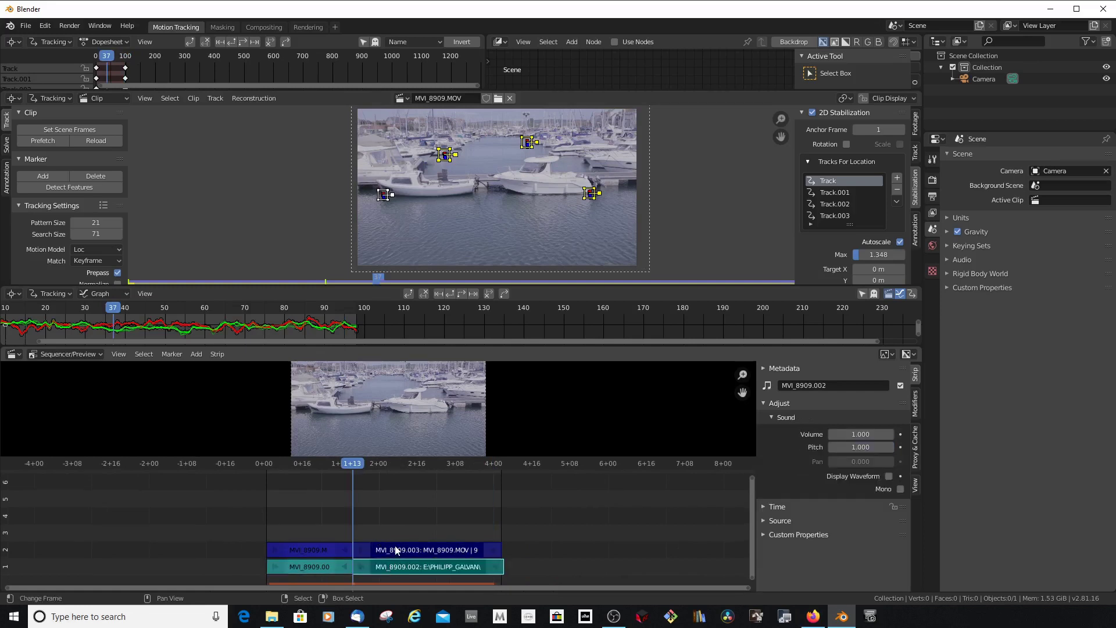
{"action": "key", "text": "g"}
{"action": "left_click", "coordinate": [393, 533]}
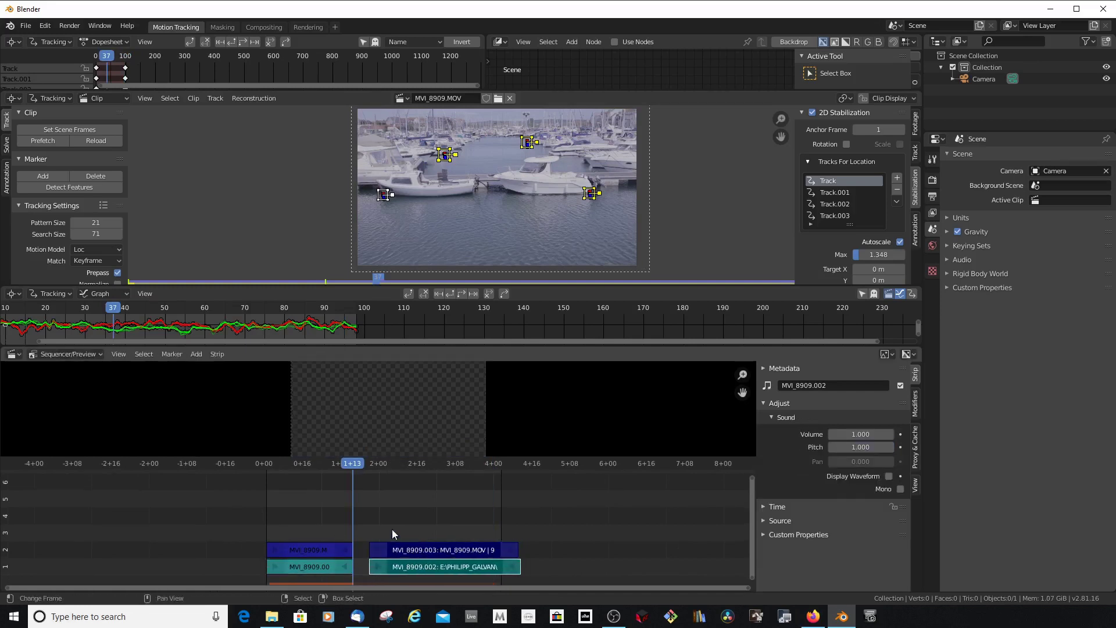
- Split the channel-2 movie strip and channel-1 sound strip again at frame 67
{"action": "left_click", "coordinate": [392, 531]}
{"action": "right_click", "coordinate": [406, 549]}
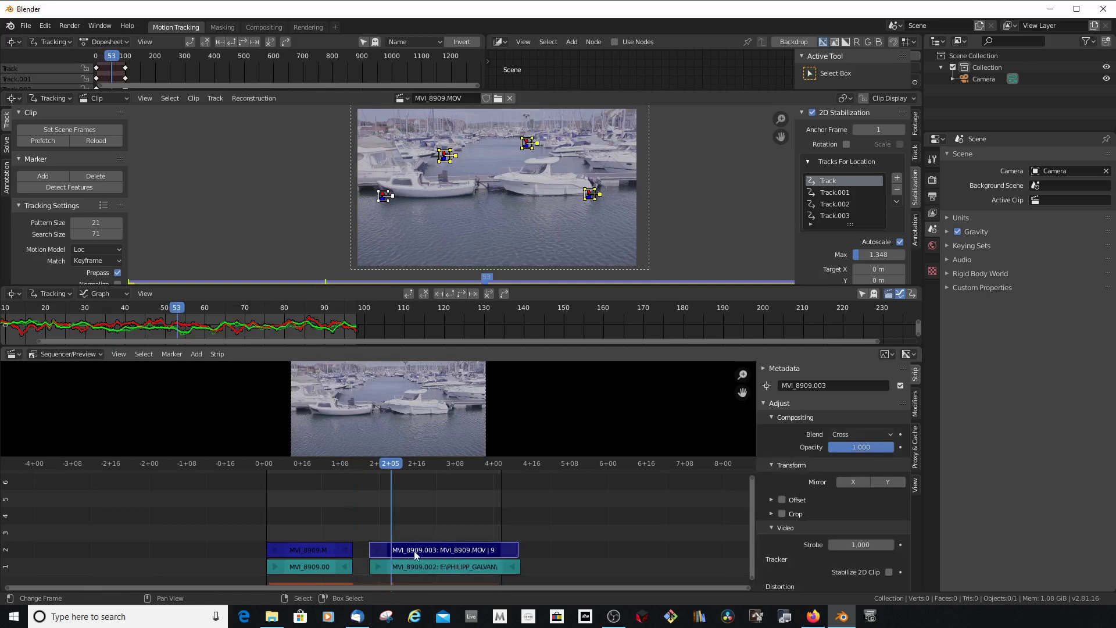
{"action": "scroll", "coordinate": [416, 555], "scroll_direction": "up", "scroll_amount": 1}
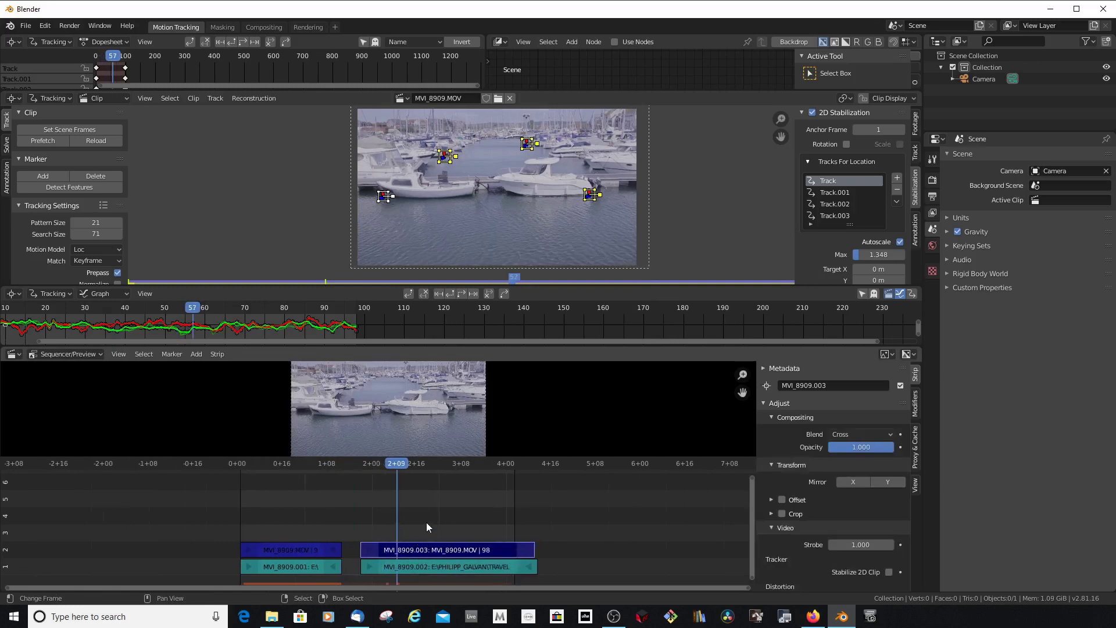
{"action": "left_click", "coordinate": [424, 526]}
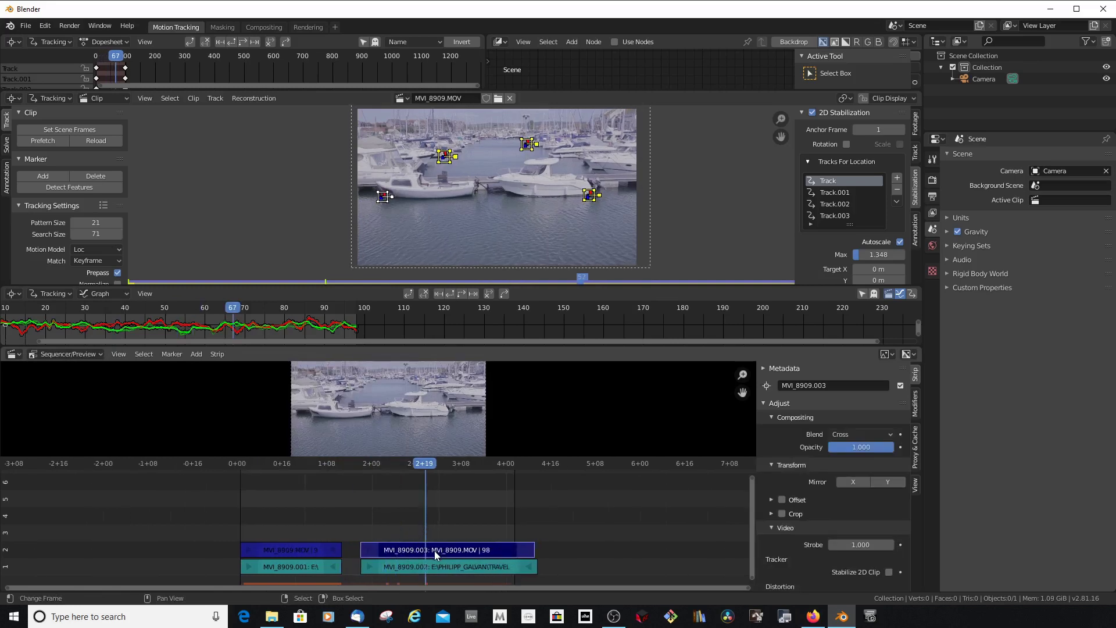
{"action": "key", "text": "k"}
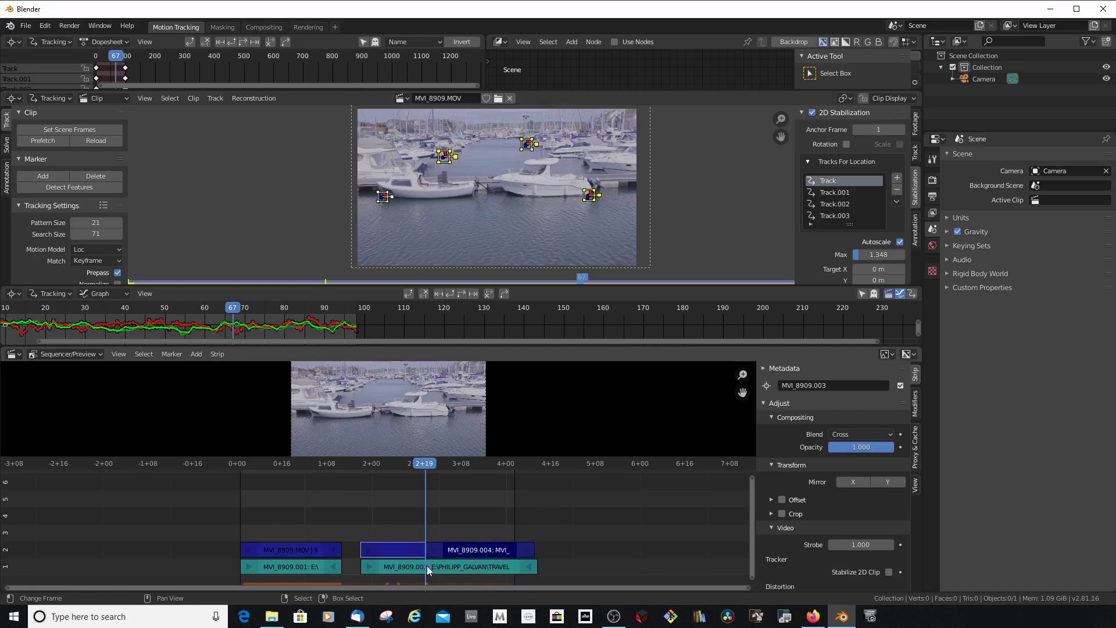
{"action": "left_click", "coordinate": [430, 567]}
{"action": "key", "text": "k"}
- Delete the left strip parts and move strips .004 and .005 left, then undo it all
{"action": "left_click", "coordinate": [389, 565]}
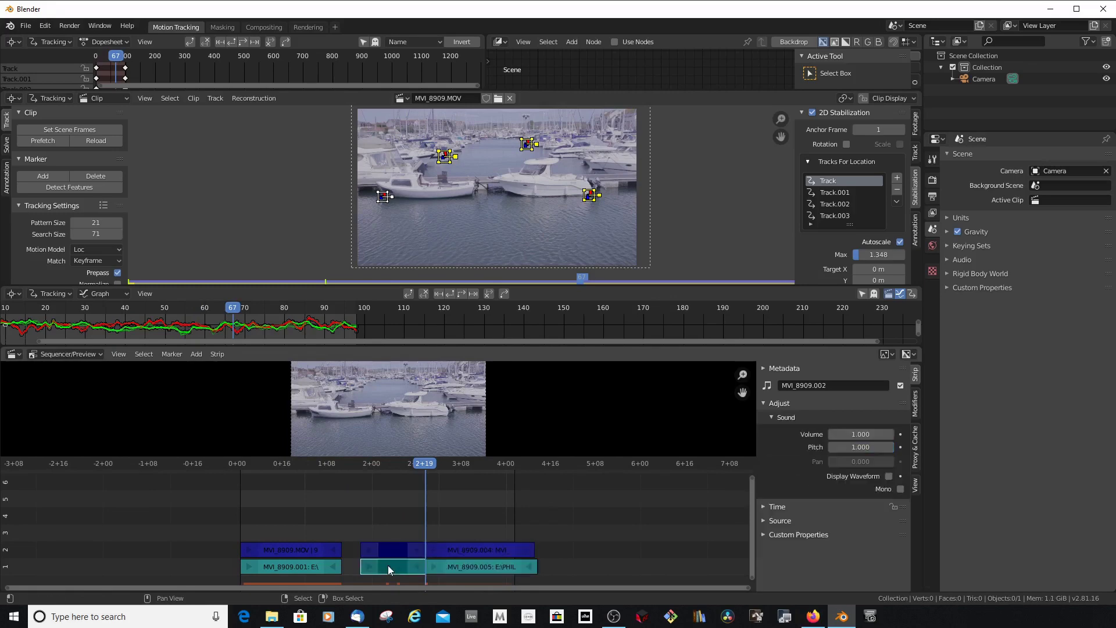
{"action": "key", "text": "Delete"}
{"action": "left_click", "coordinate": [465, 556]}
{"action": "left_click", "coordinate": [465, 567]}
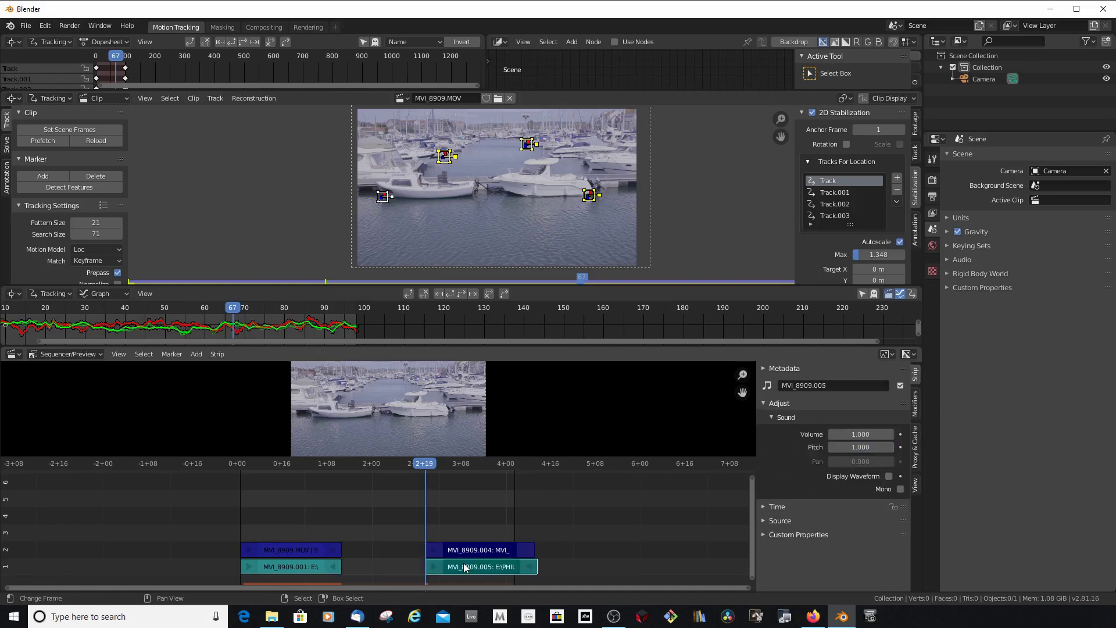
{"action": "key", "text": "g"}
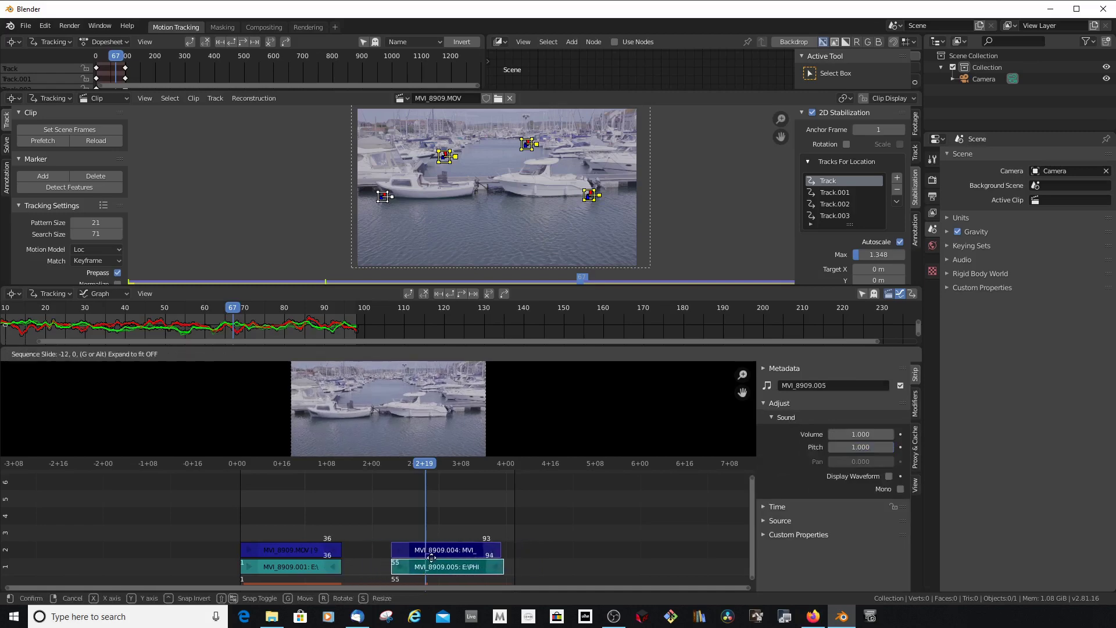
{"action": "left_click", "coordinate": [422, 573]}
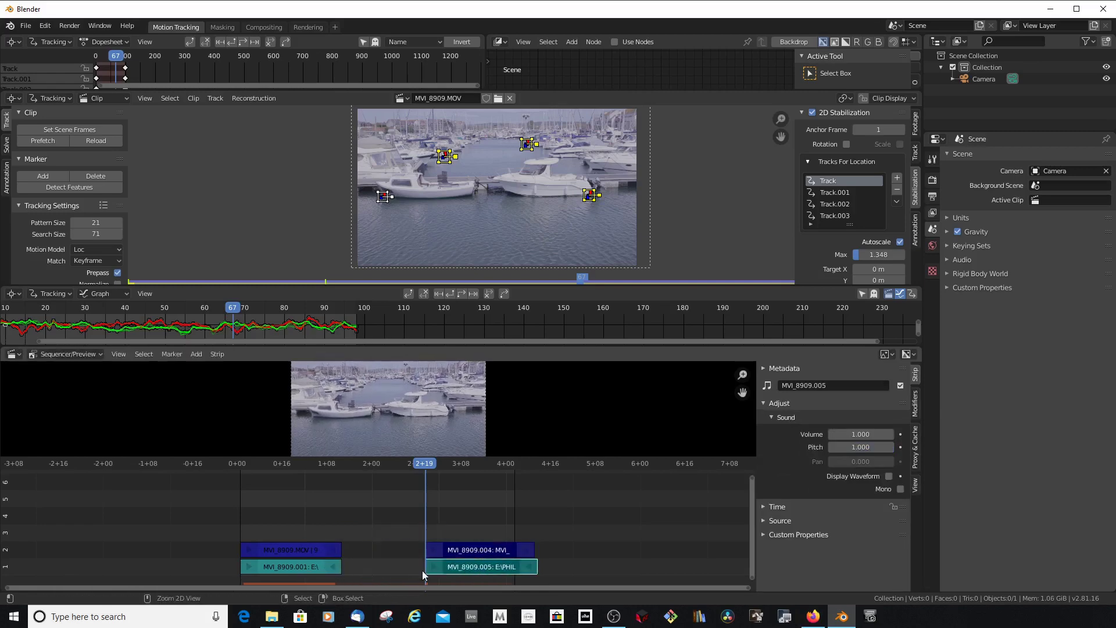
{"action": "key", "text": "ctrl+z"}
{"action": "key", "text": "ctrl+z"}
{"action": "key", "text": "ctrl+z"}
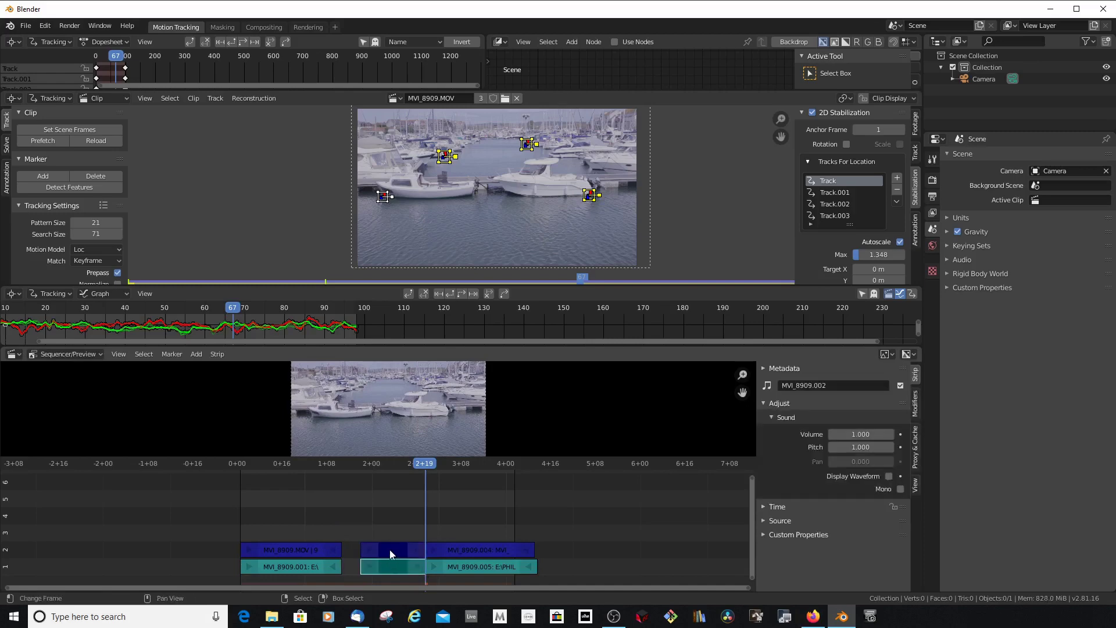
- Slide the middle movie and sound parts (.003 and .002) 6 frames earlier
{"action": "left_click", "coordinate": [391, 552]}
{"action": "left_click", "coordinate": [391, 559]}
{"action": "left_click", "coordinate": [393, 550]}
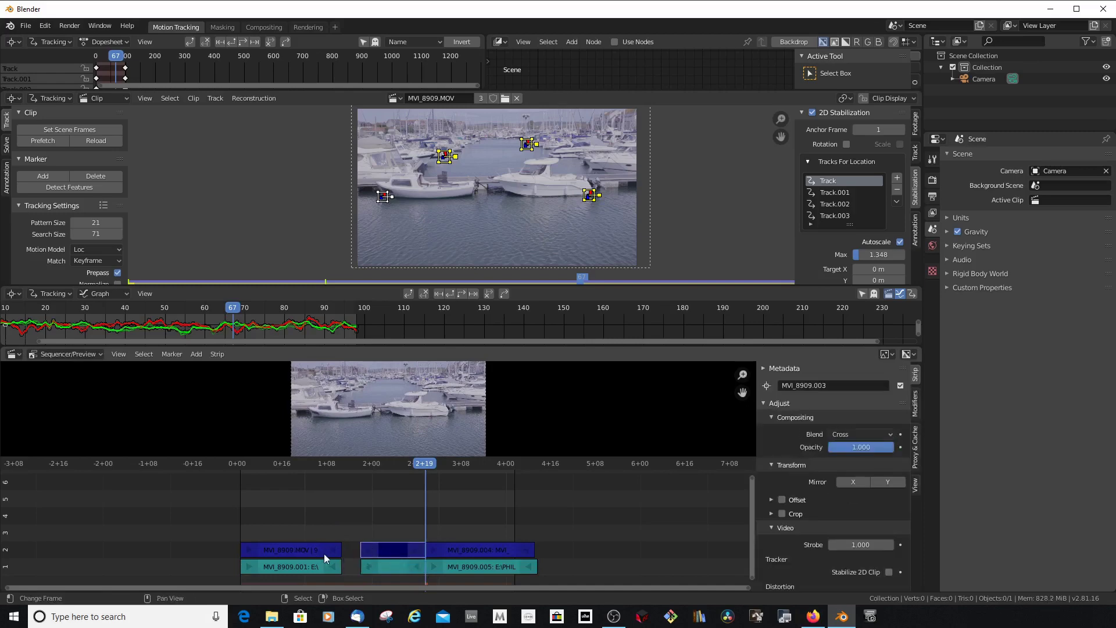
{"action": "left_click", "coordinate": [307, 552]}
{"action": "left_click", "coordinate": [393, 553]}
{"action": "left_click", "coordinate": [392, 560], "text": "shift"}
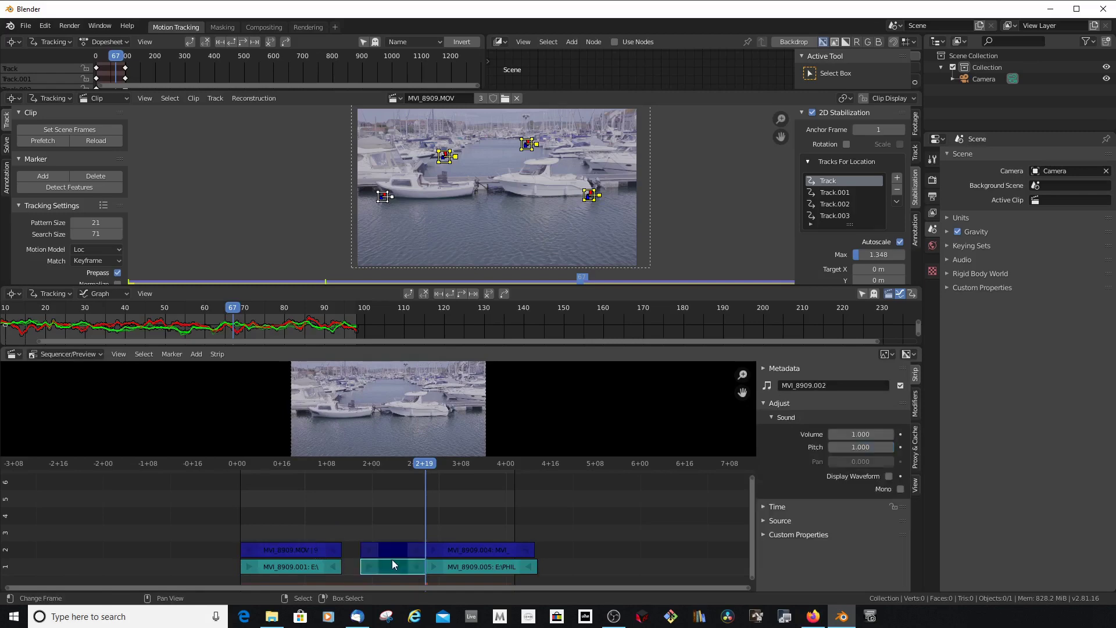
{"action": "left_click_drag", "start_coordinate": [392, 559], "coordinate": [372, 557]}
{"action": "left_click", "coordinate": [468, 551]}
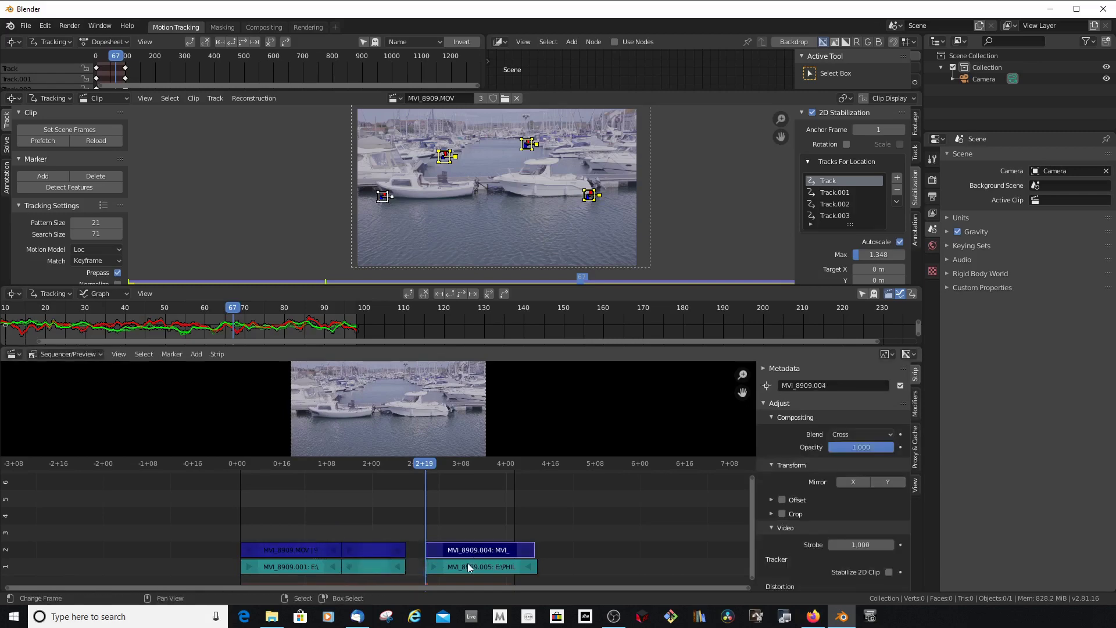
- Slide the end parts .004 and .005 left so they meet the middle parts
{"action": "left_click", "coordinate": [467, 563], "text": "shift"}
{"action": "left_click_drag", "start_coordinate": [468, 562], "coordinate": [446, 563]}
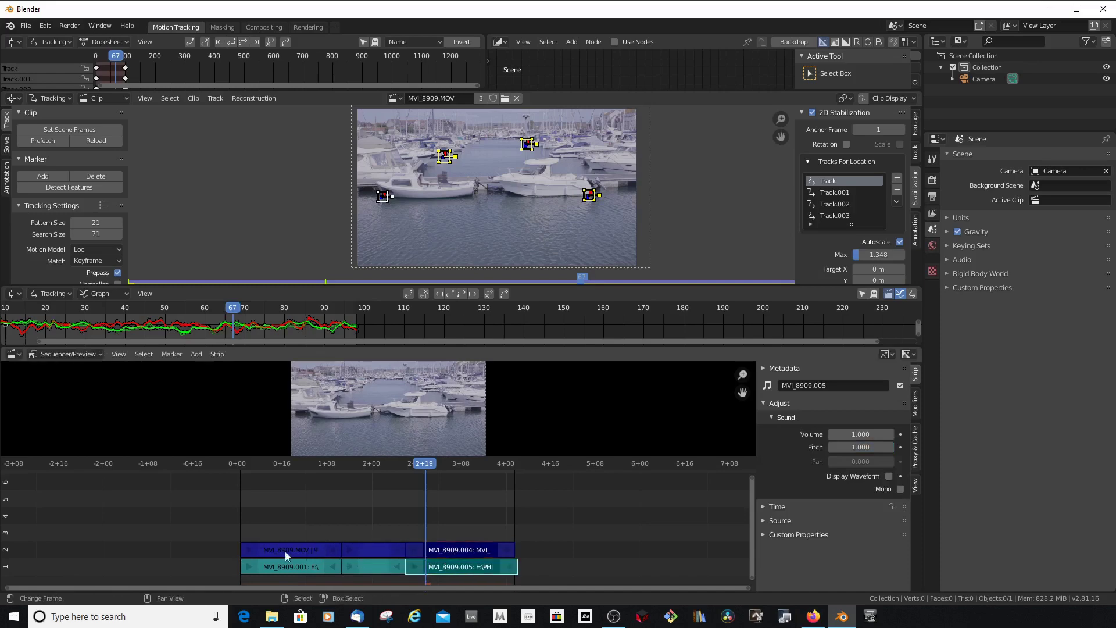
{"action": "left_click", "coordinate": [285, 551]}
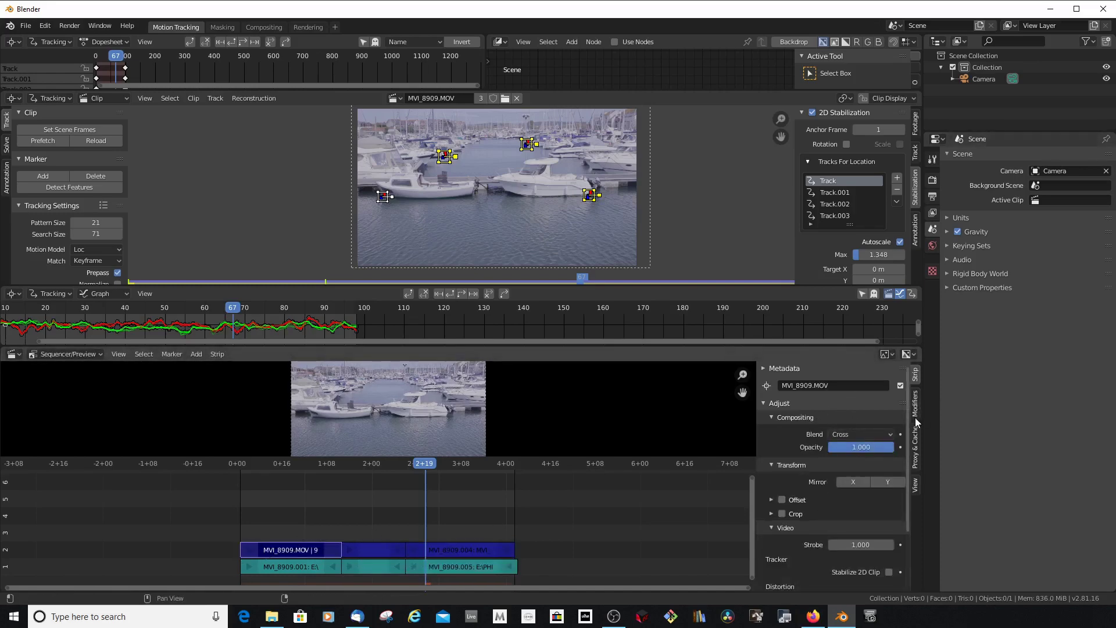
- Add a Color Balance strip modifier to MVI_8909.MOV
{"action": "left_click", "coordinate": [915, 403]}
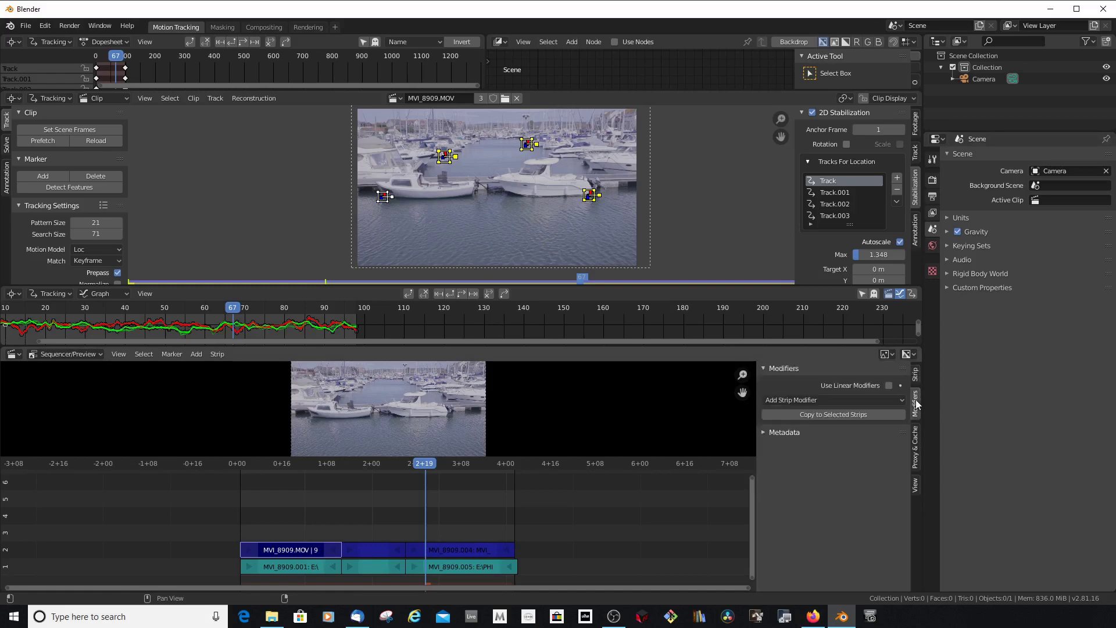
{"action": "left_click", "coordinate": [820, 400]}
{"action": "left_click", "coordinate": [807, 413]}
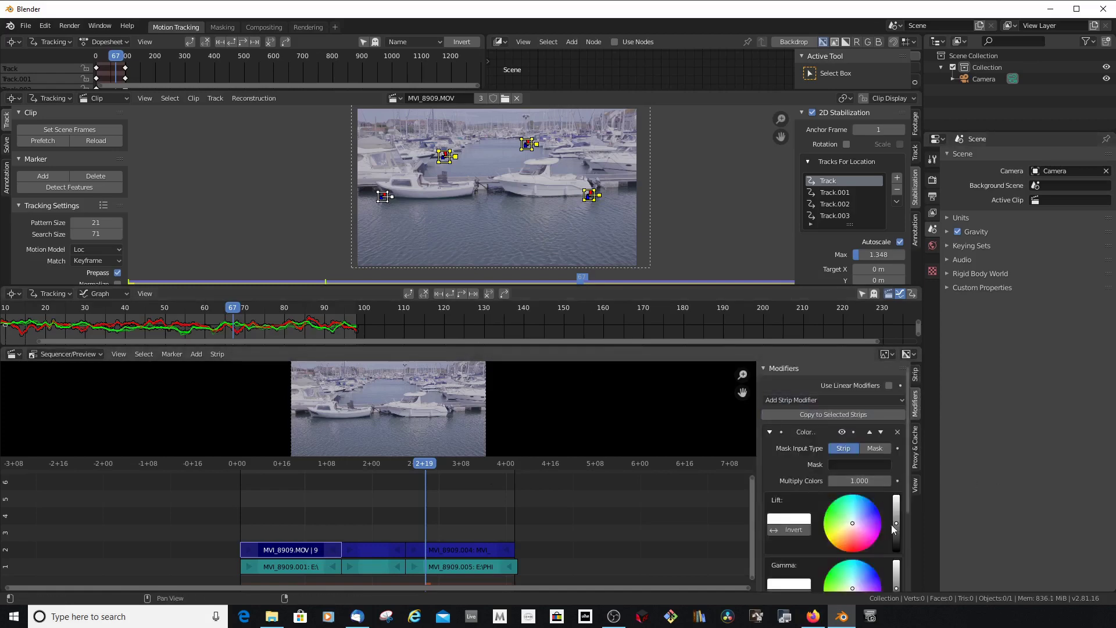
- Darken the Color Balance gamma and gain slightly and tint the lift away from neutral
{"action": "scroll", "coordinate": [856, 531], "scroll_direction": "down", "scroll_amount": 3}
{"action": "scroll", "coordinate": [856, 527], "scroll_direction": "down", "scroll_amount": 1}
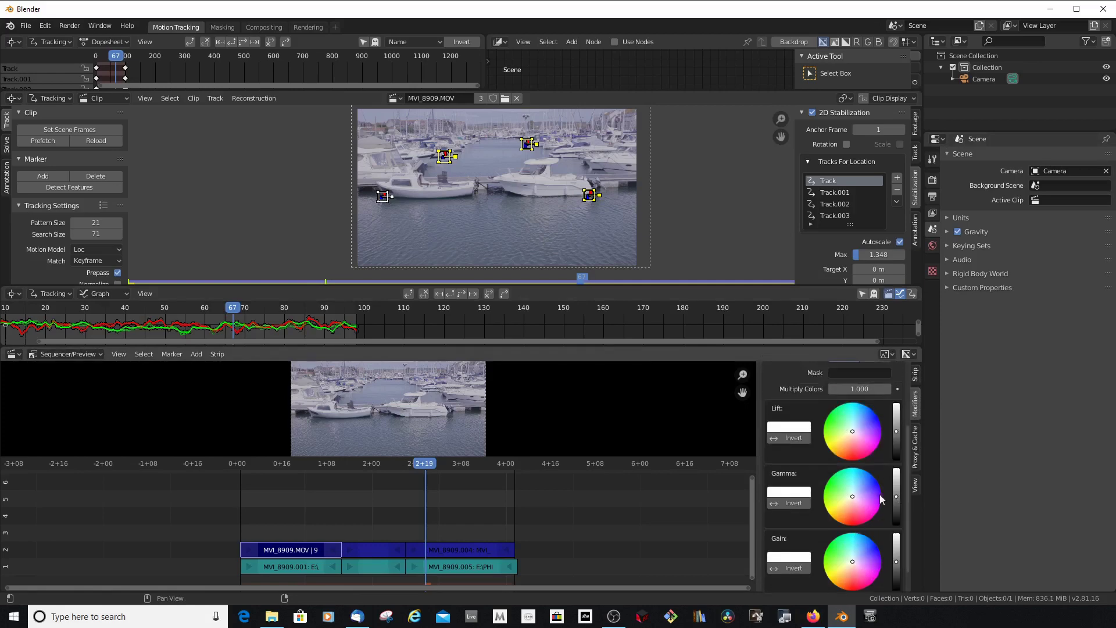
{"action": "left_click_drag", "start_coordinate": [897, 496], "coordinate": [897, 500]}
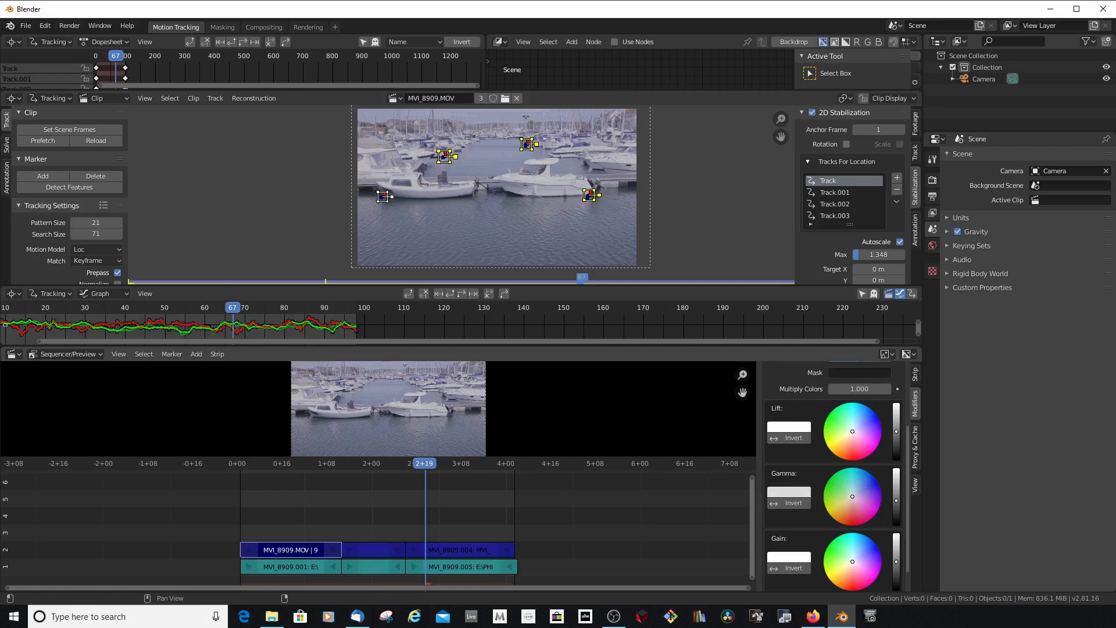
{"action": "left_click", "coordinate": [288, 504]}
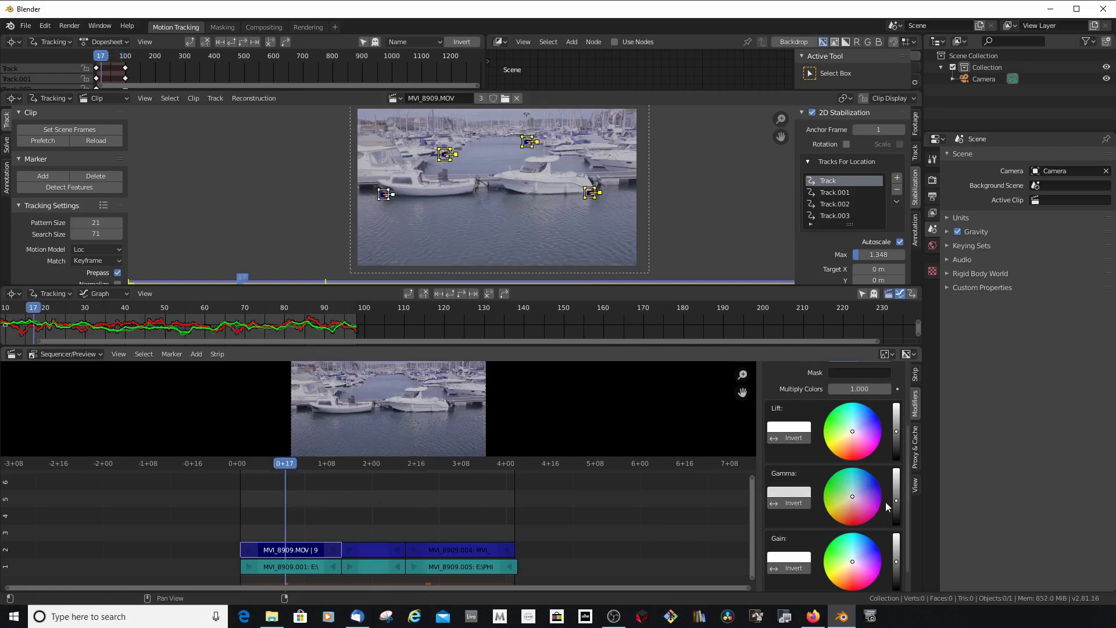
{"action": "left_click_drag", "start_coordinate": [896, 500], "coordinate": [897, 504]}
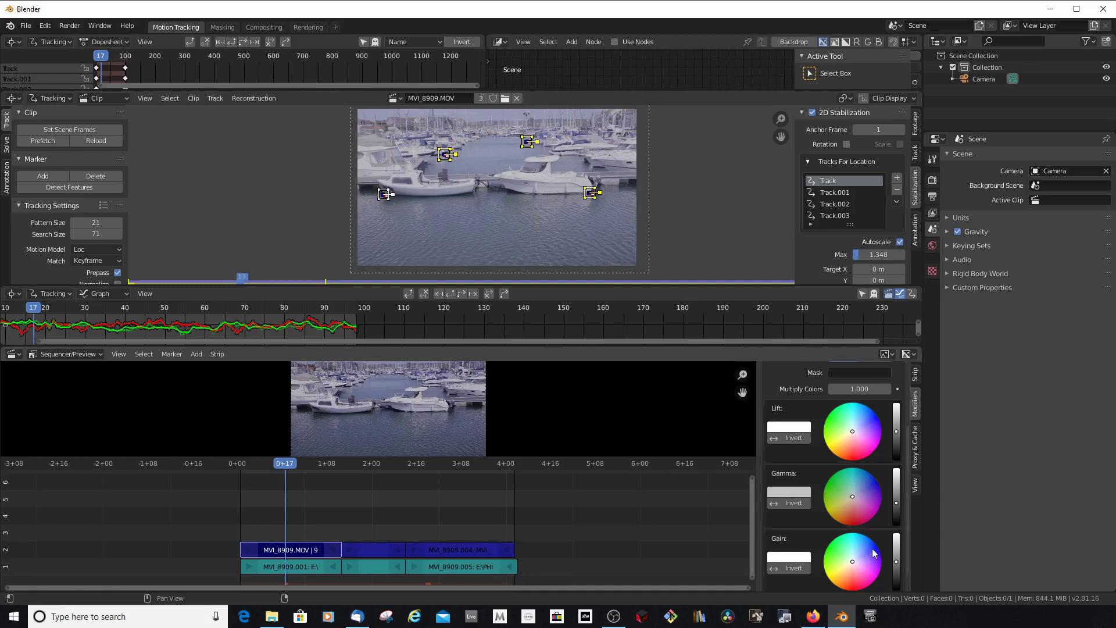
{"action": "left_click_drag", "start_coordinate": [898, 562], "coordinate": [898, 564]}
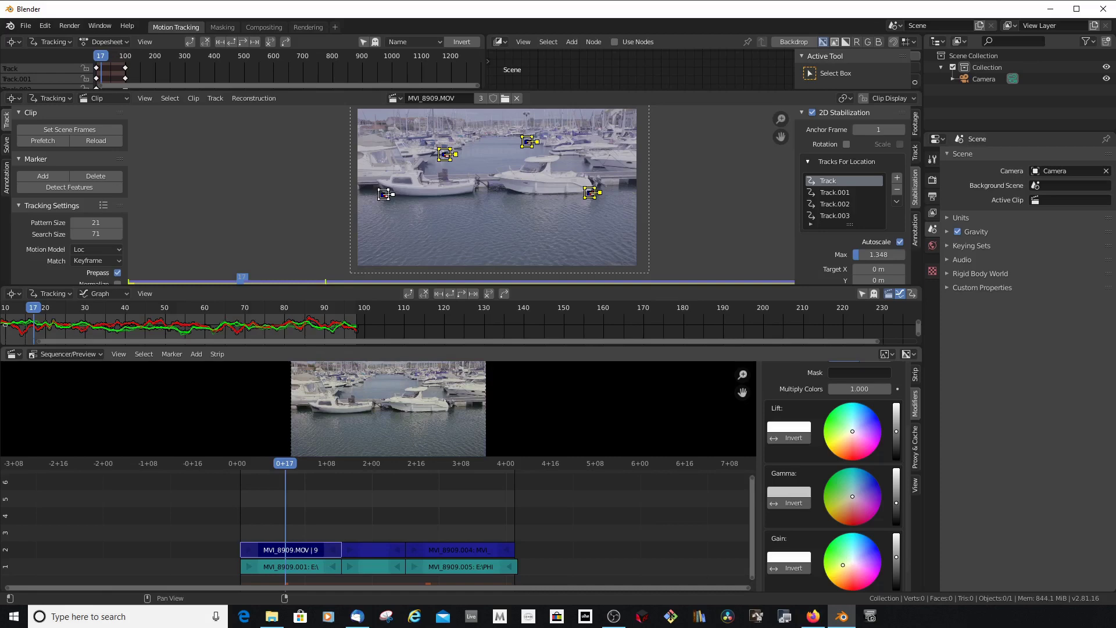
{"action": "left_click_drag", "start_coordinate": [854, 436], "coordinate": [858, 426]}
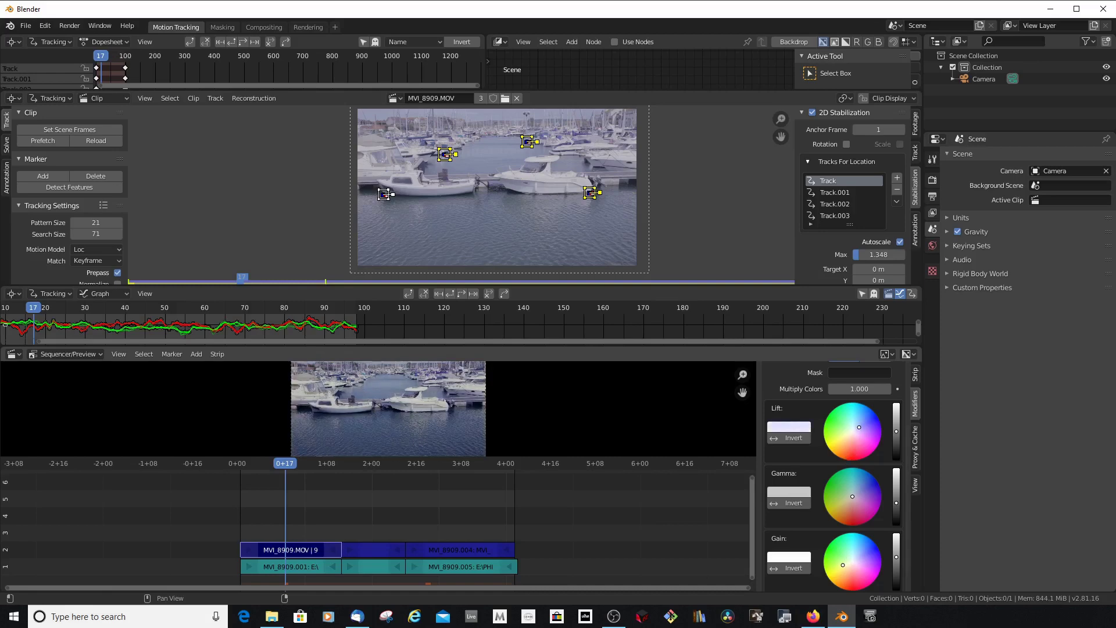
{"action": "left_click_drag", "start_coordinate": [541, 287], "coordinate": [534, 150]}
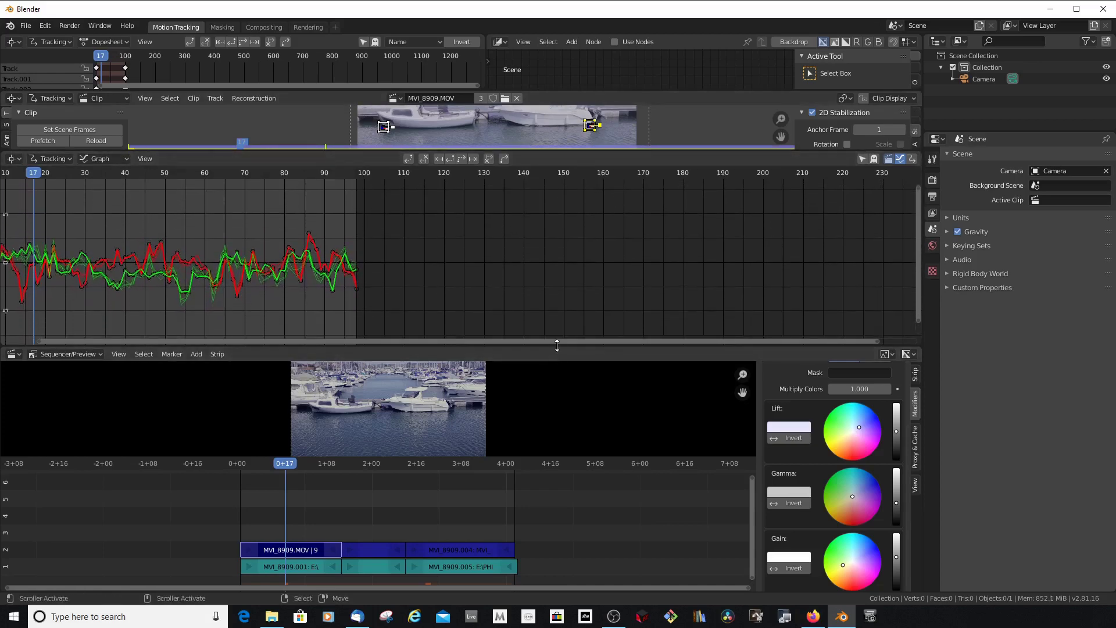
- Enlarge the sequencer and preview, then nudge the first strip's lift tint, gamma and lift brightness
{"action": "left_click_drag", "start_coordinate": [557, 345], "coordinate": [554, 241]}
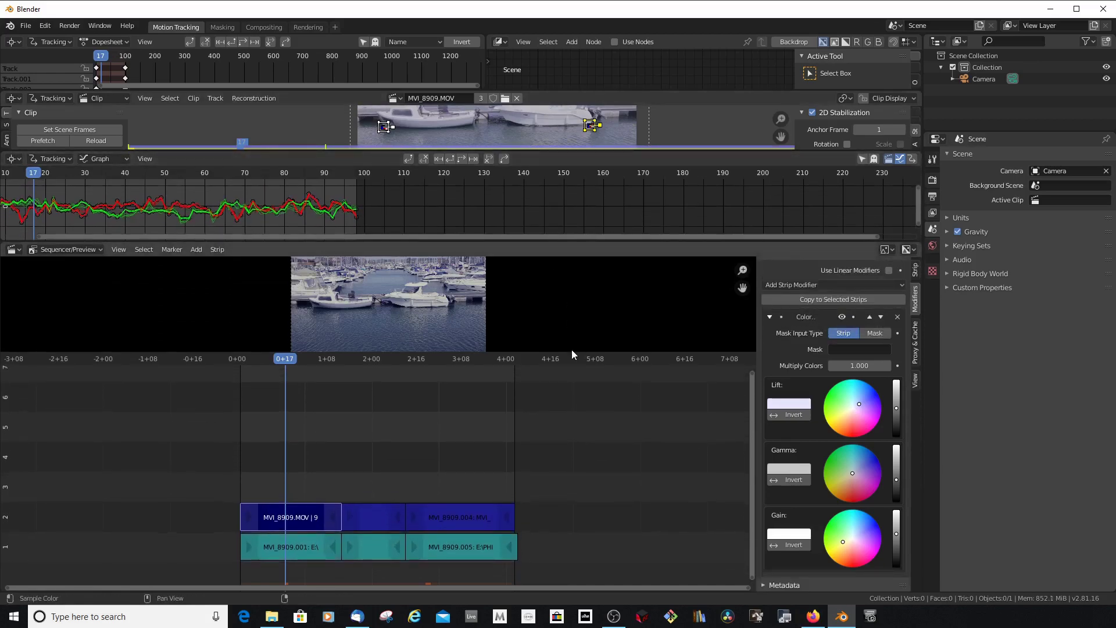
{"action": "left_click_drag", "start_coordinate": [571, 351], "coordinate": [583, 452]}
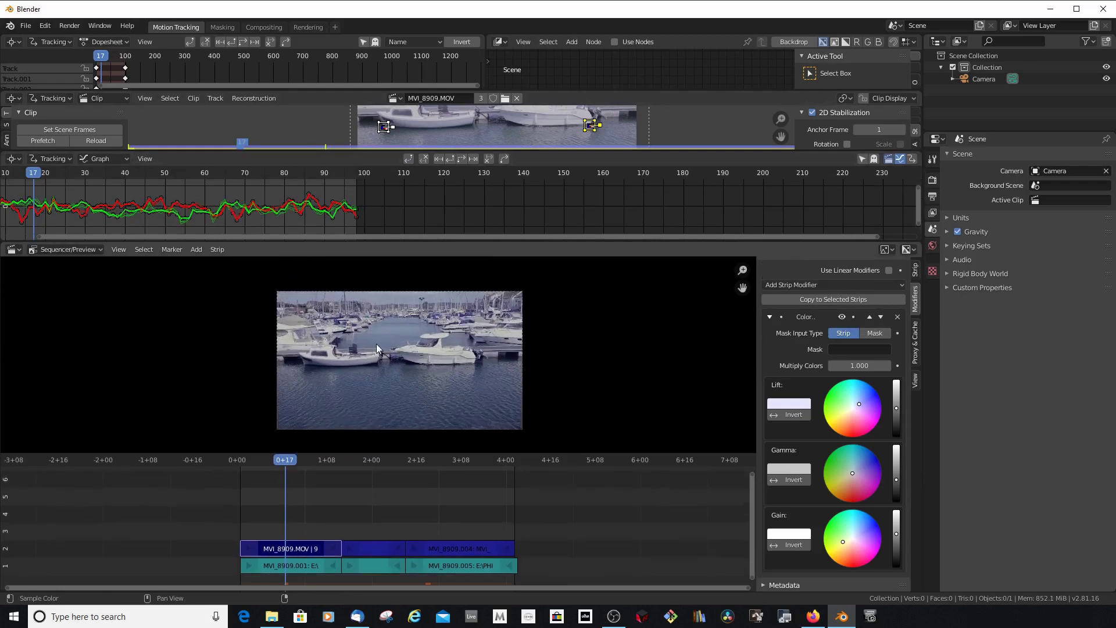
{"action": "scroll", "coordinate": [470, 379], "scroll_direction": "up", "scroll_amount": 2}
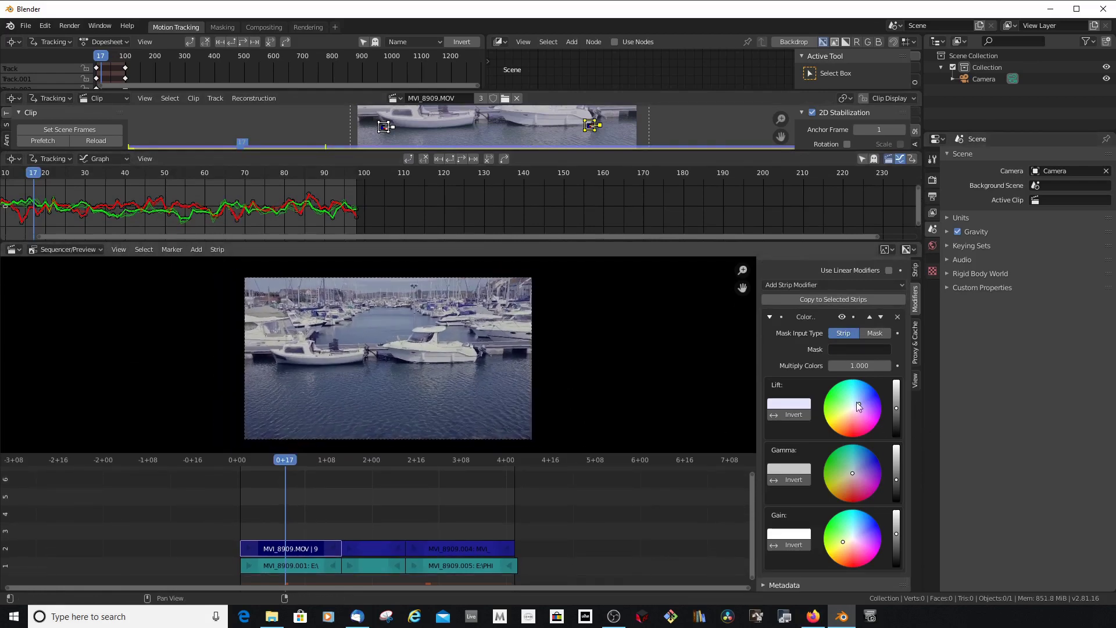
{"action": "left_click_drag", "start_coordinate": [859, 406], "coordinate": [857, 406]}
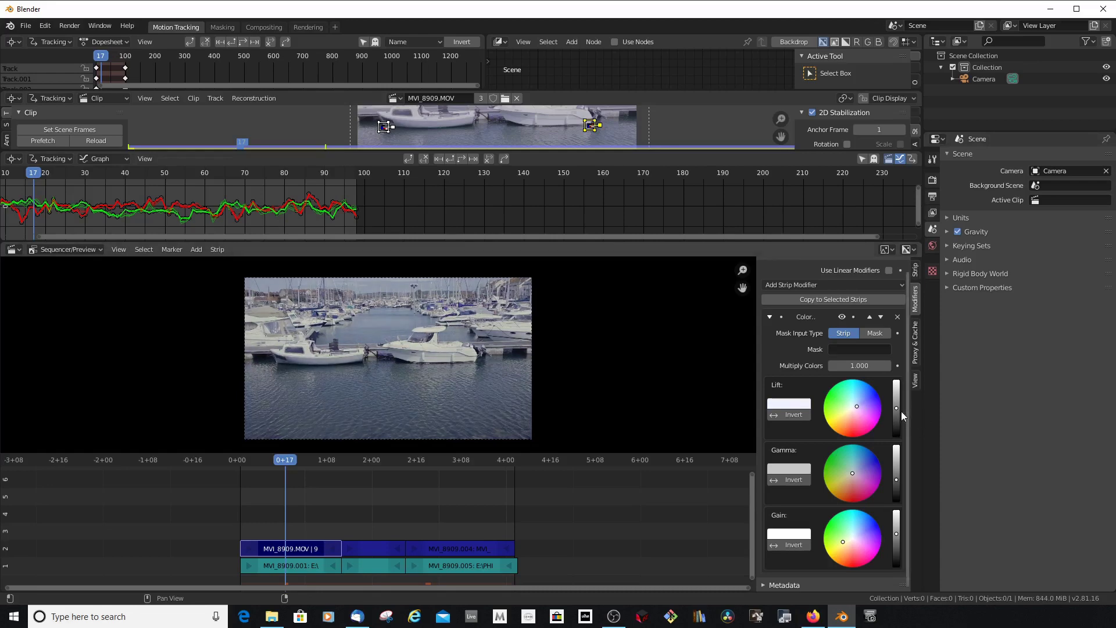
{"action": "left_click_drag", "start_coordinate": [897, 480], "coordinate": [897, 483]}
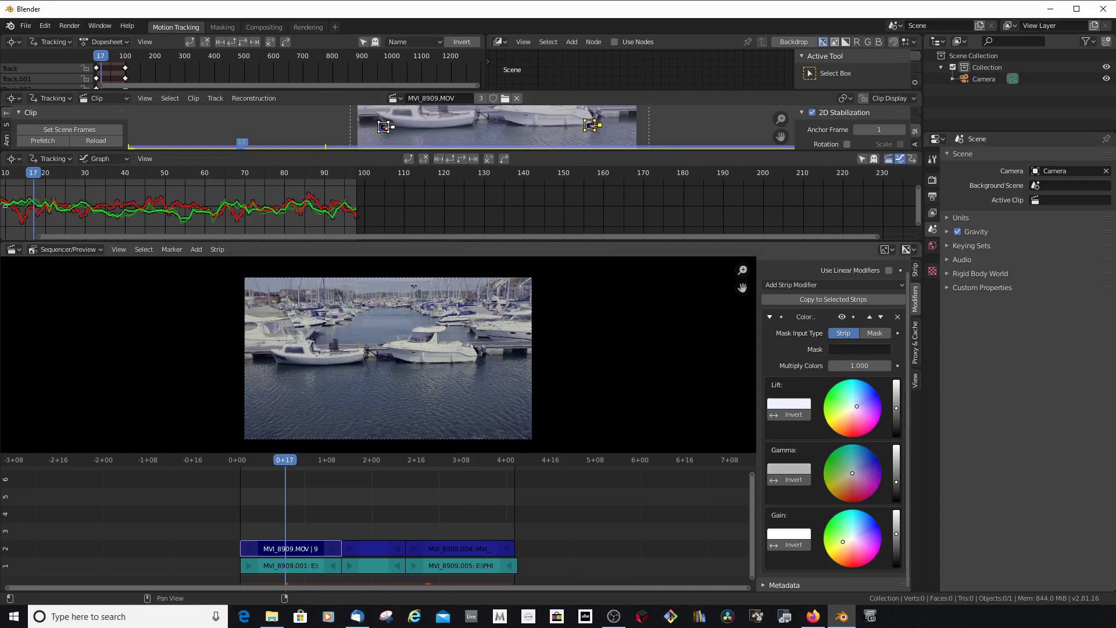
{"action": "left_click_drag", "start_coordinate": [896, 415], "coordinate": [897, 410]}
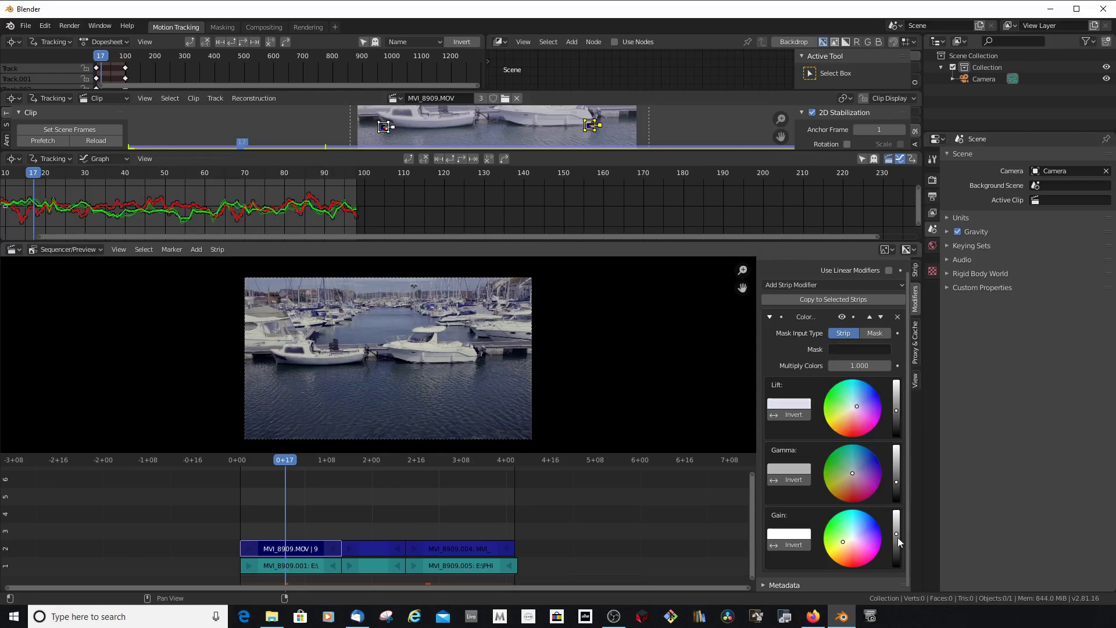
{"action": "left_click_drag", "start_coordinate": [899, 542], "coordinate": [899, 528]}
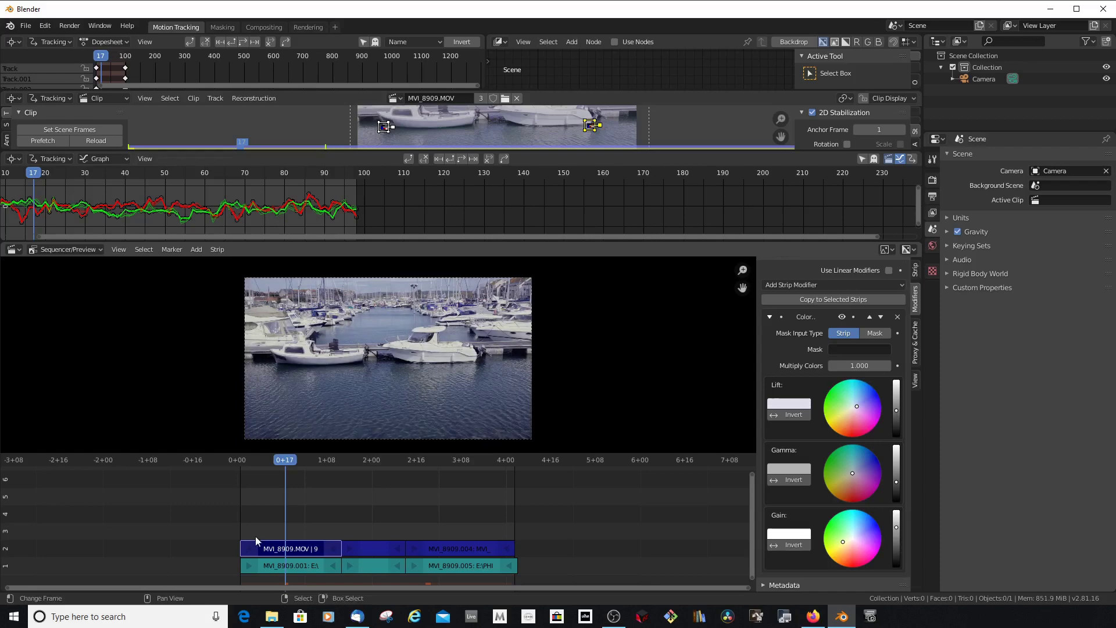
- Select the middle MVI_8909 strip and go to frame 44
{"action": "scroll", "coordinate": [365, 566], "scroll_direction": "up", "scroll_amount": 1}
{"action": "scroll", "coordinate": [331, 513], "scroll_direction": "down", "scroll_amount": 2}
{"action": "scroll", "coordinate": [369, 551], "scroll_direction": "up", "scroll_amount": 3}
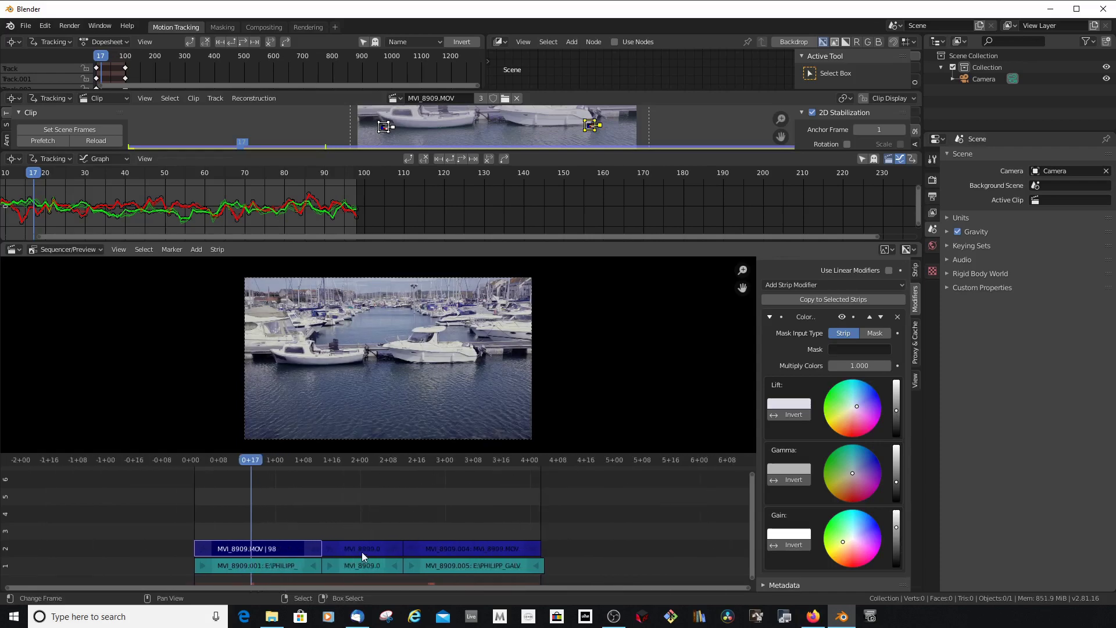
{"action": "left_click", "coordinate": [375, 551]}
{"action": "left_click", "coordinate": [347, 515]}
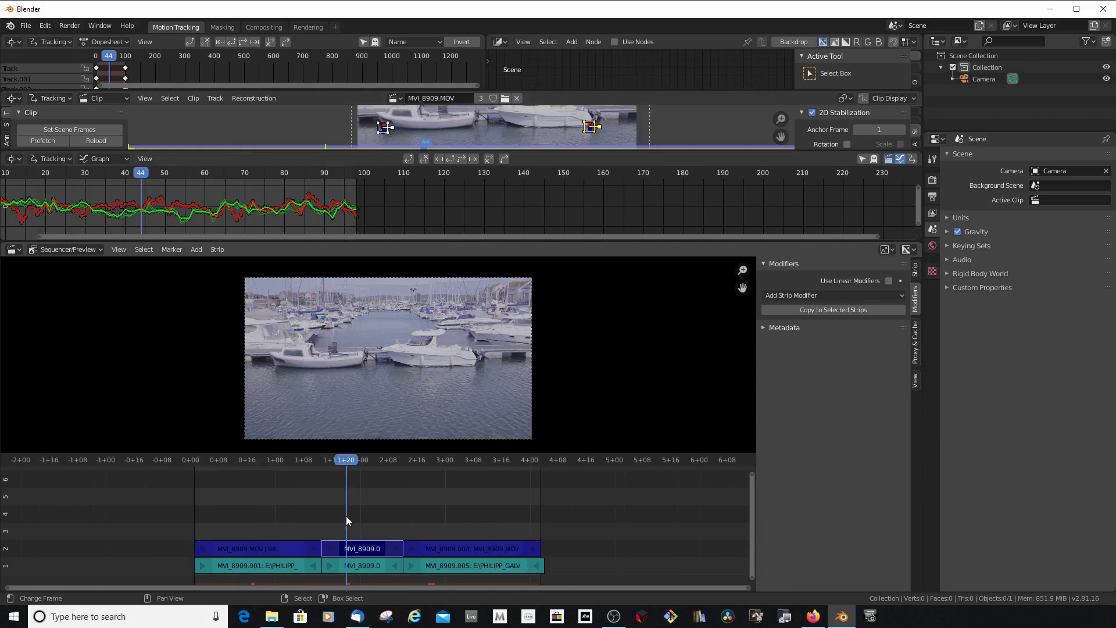
- Copy the first strip's Color Balance onto the middle and .004 strips, replacing their modifiers
{"action": "left_click", "coordinate": [304, 546]}
{"action": "left_click", "coordinate": [359, 545]}
{"action": "left_click", "coordinate": [445, 550]}
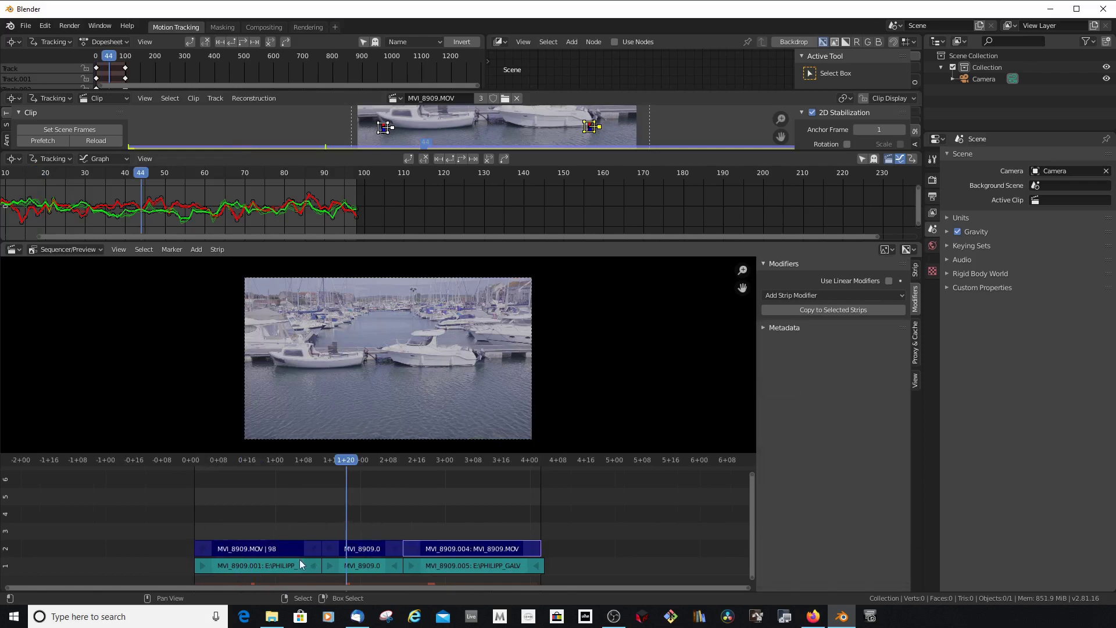
{"action": "left_click", "coordinate": [270, 549]}
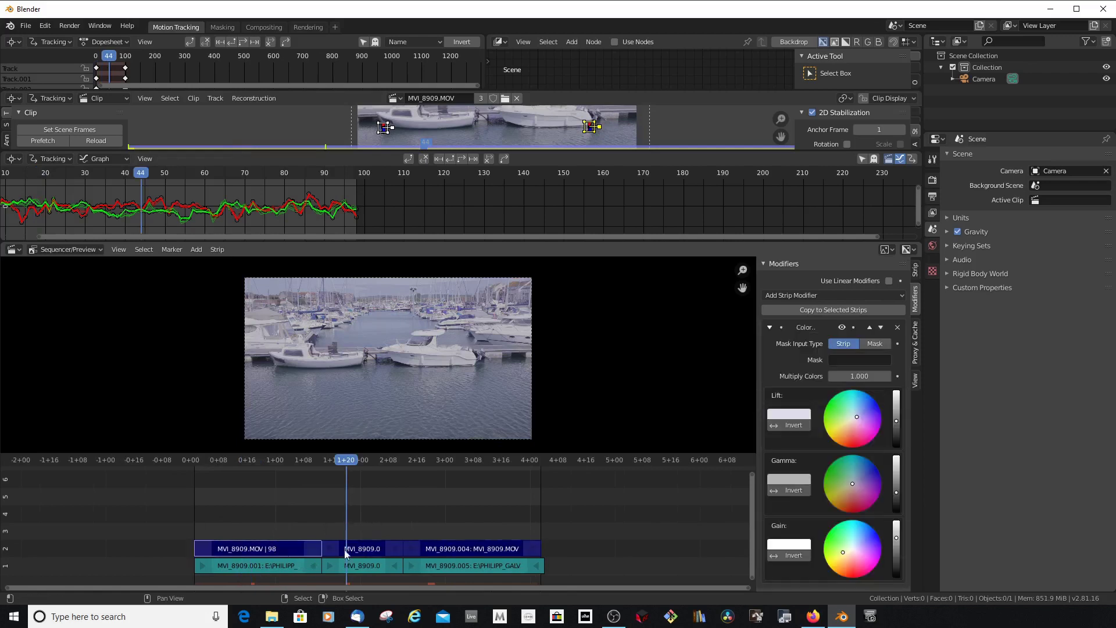
{"action": "left_click", "coordinate": [838, 309]}
{"action": "left_click", "coordinate": [852, 308]}
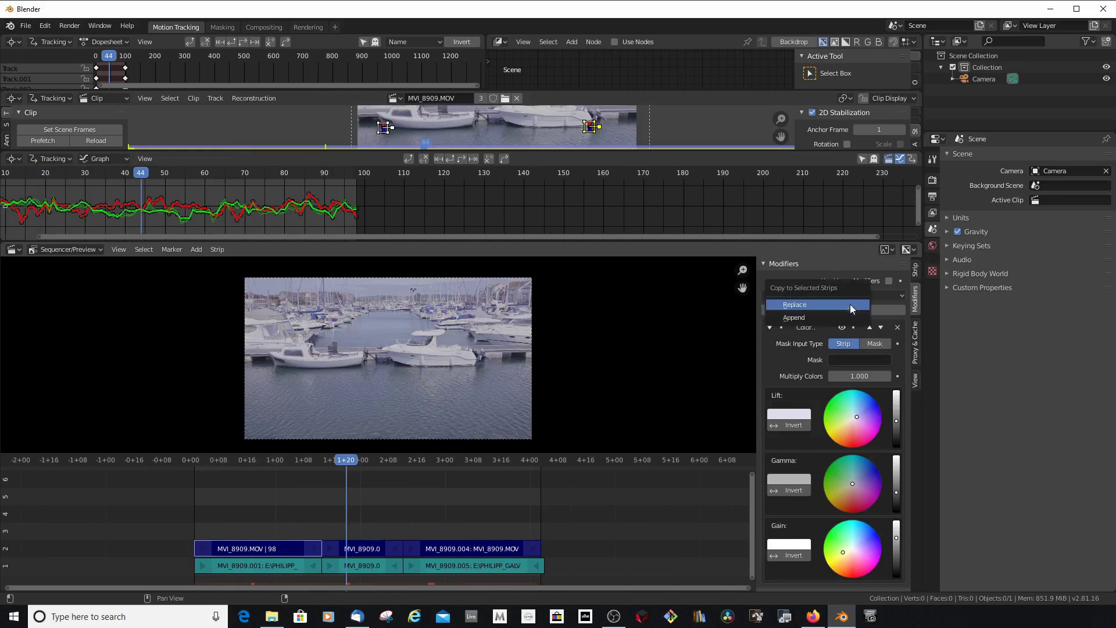
{"action": "left_click", "coordinate": [818, 308]}
- Check the copied grade at frames 51 and 82, then reselect the middle strip
{"action": "left_click", "coordinate": [372, 514]}
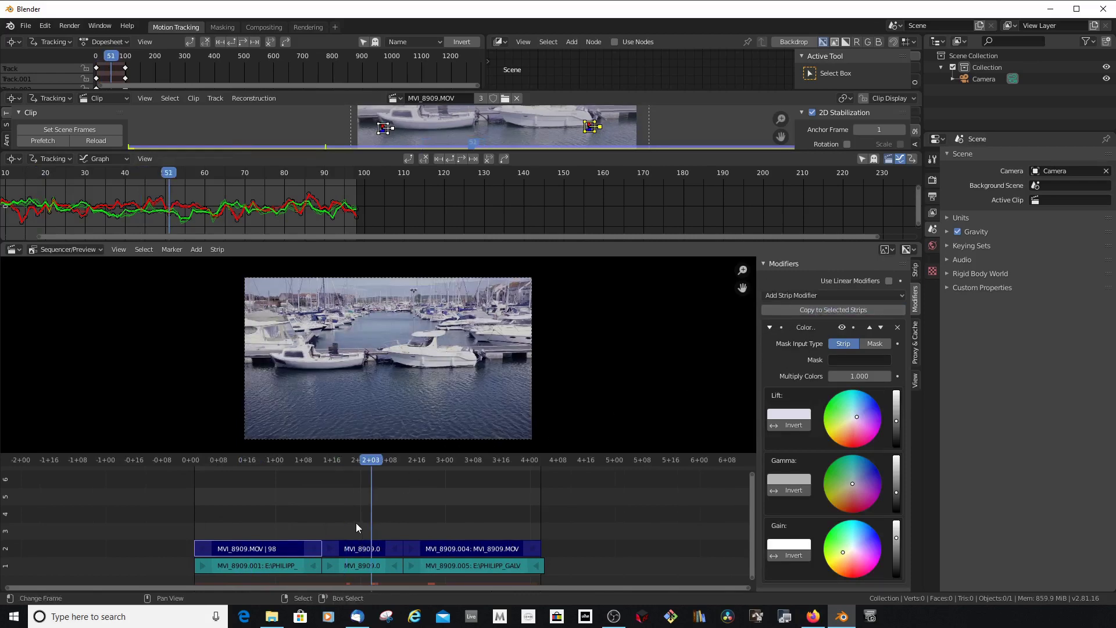
{"action": "left_click", "coordinate": [281, 516]}
{"action": "left_click", "coordinate": [481, 518]}
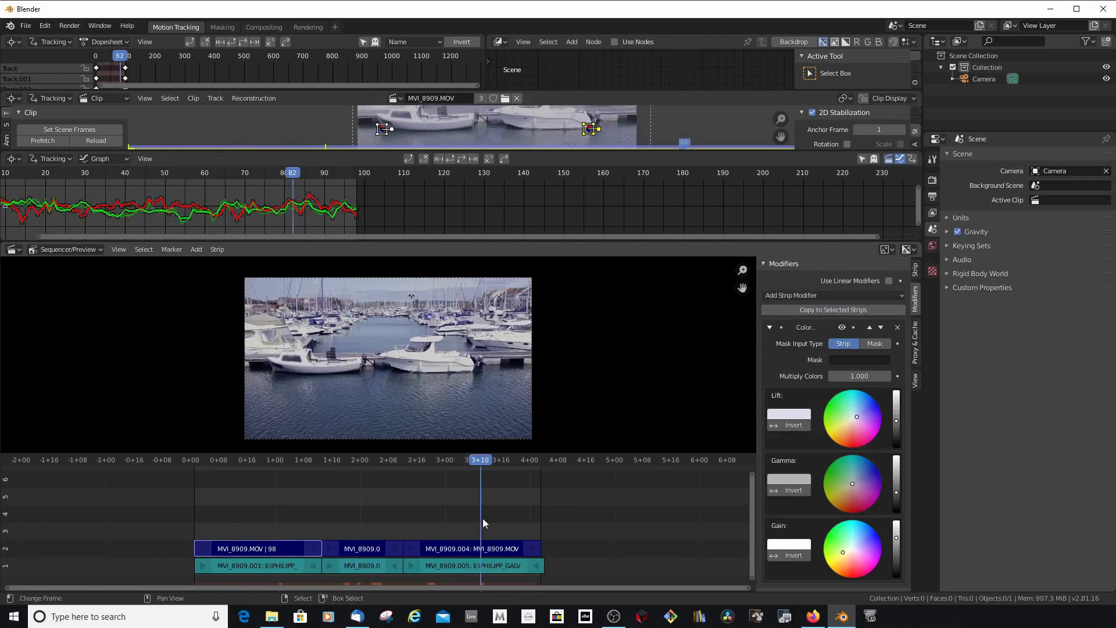
{"action": "left_click", "coordinate": [371, 547]}
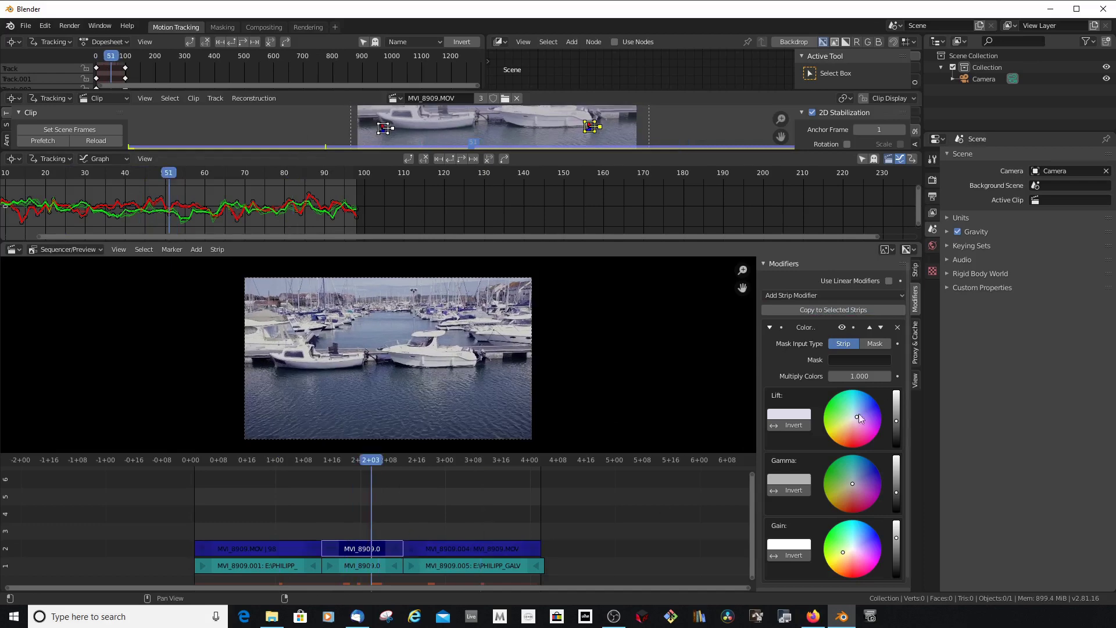
- Warm the middle strip's lift toward peach and shift its gain colour to remove the blue-purple cast
{"action": "left_click_drag", "start_coordinate": [860, 413], "coordinate": [849, 422]}
{"action": "left_click_drag", "start_coordinate": [860, 430], "coordinate": [848, 428]}
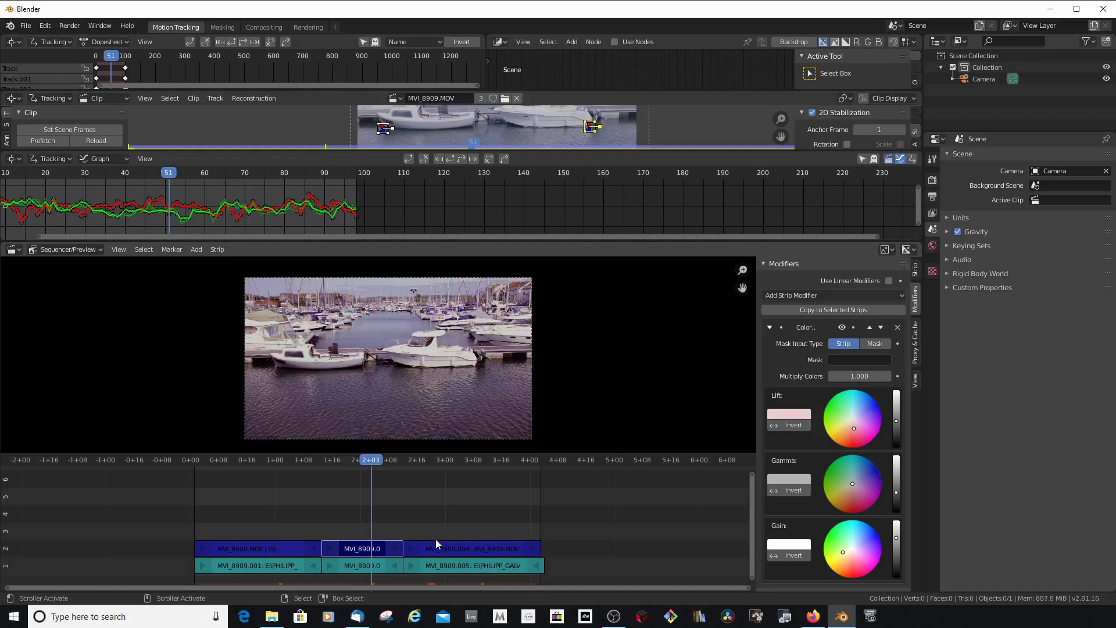
{"action": "left_click_drag", "start_coordinate": [843, 552], "coordinate": [860, 535]}
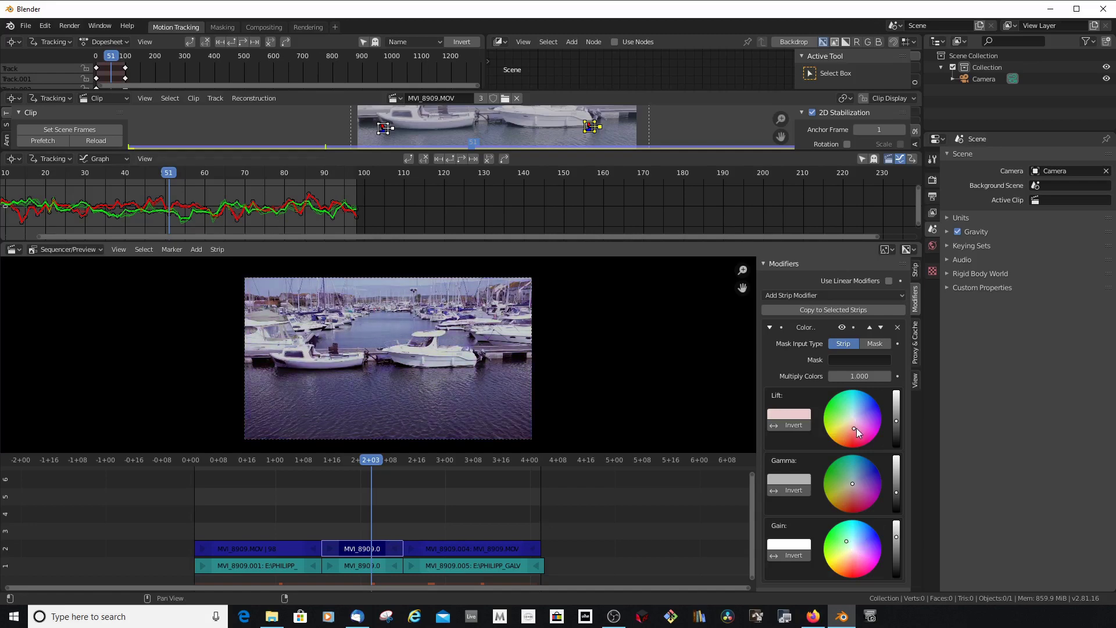
{"action": "left_click_drag", "start_coordinate": [857, 428], "coordinate": [849, 426]}
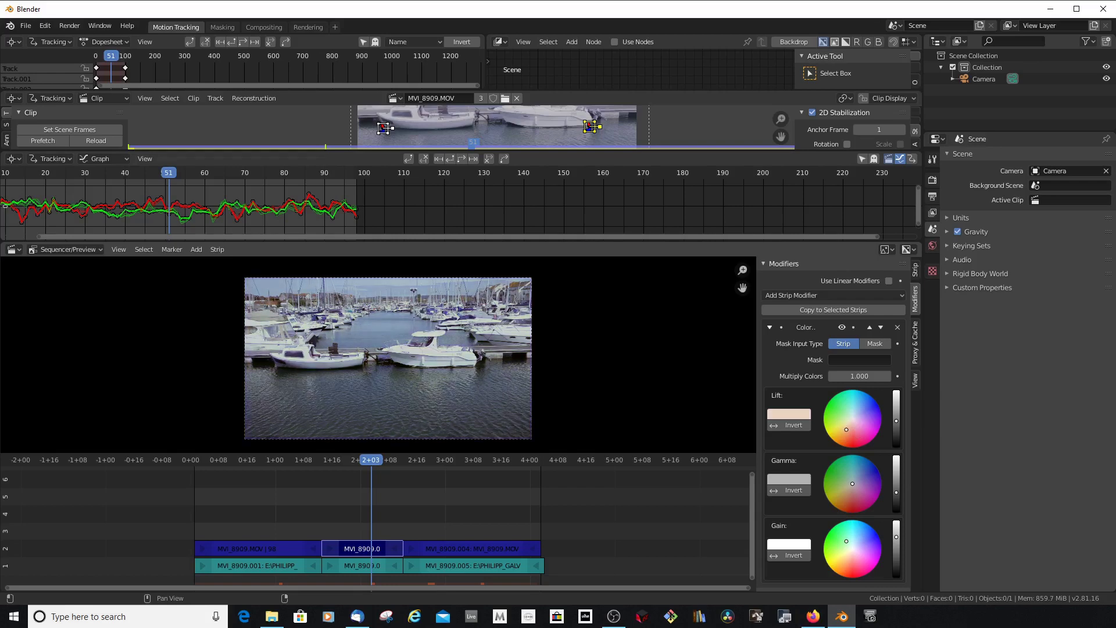
- Compare the grade at frames 24, 51 and 75, then select the MVI_8909.004 strip
{"action": "left_click_drag", "start_coordinate": [366, 532], "coordinate": [275, 522]}
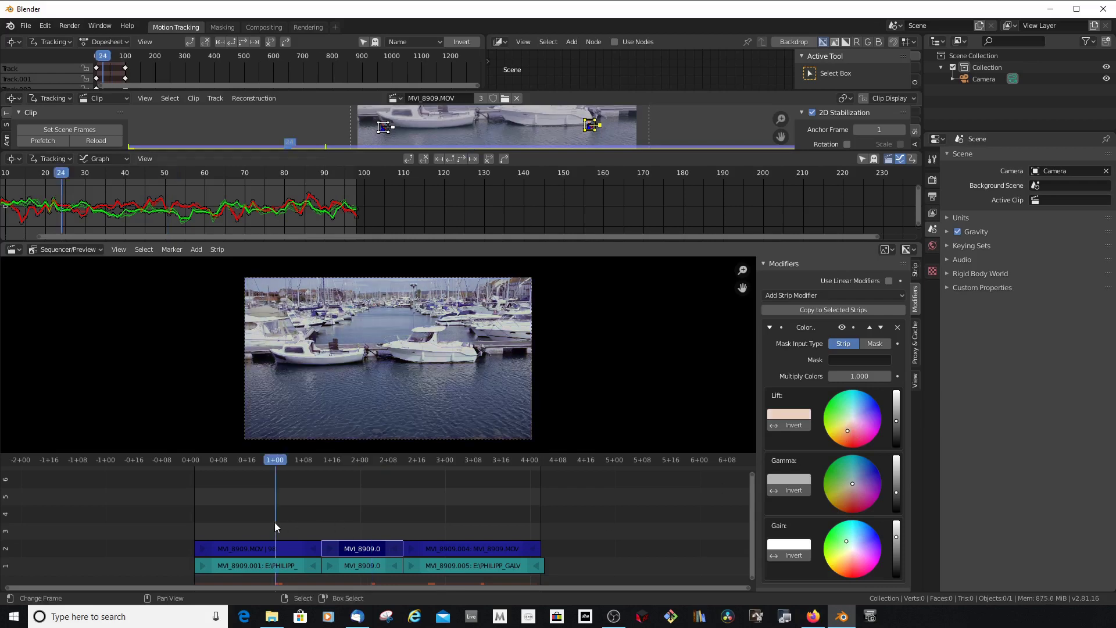
{"action": "left_click", "coordinate": [367, 525]}
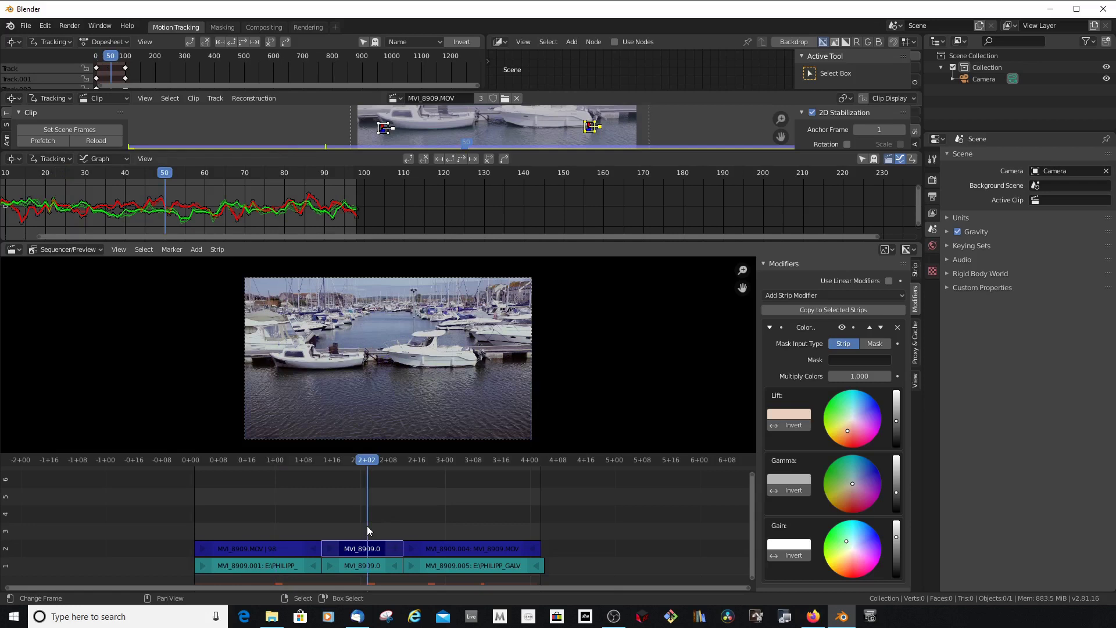
{"action": "left_click", "coordinate": [455, 525]}
{"action": "left_click", "coordinate": [470, 549]}
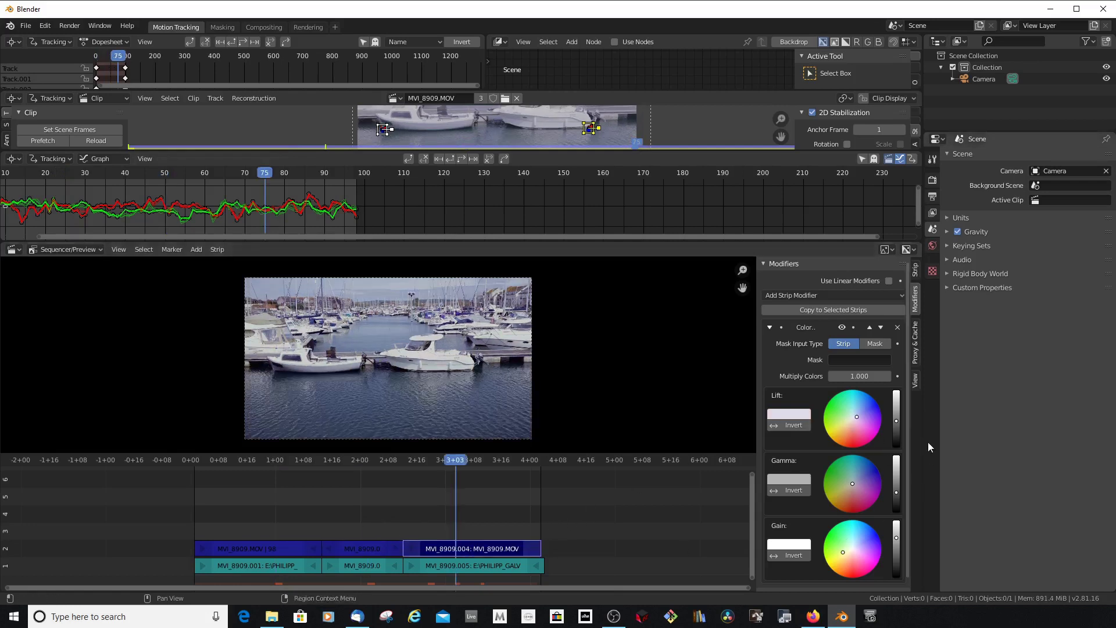
- Tint MVI_8909.004's gain toward pink and shift its lift colour, then review from frame 12
{"action": "scroll", "coordinate": [848, 413], "scroll_direction": "up", "scroll_amount": 1, "text": "ctrl"}
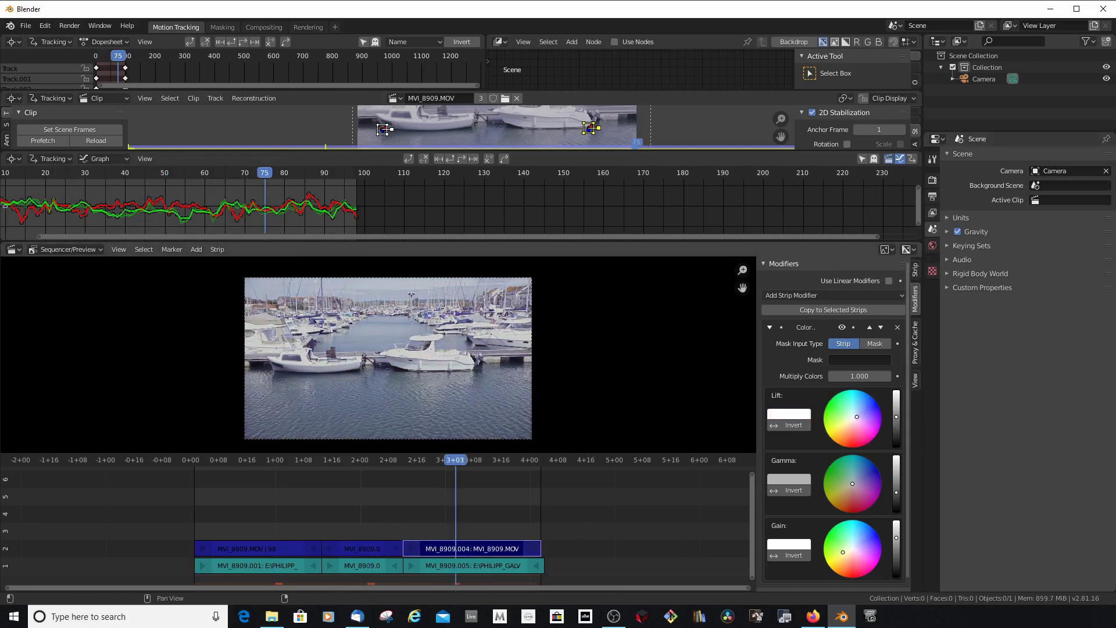
{"action": "scroll", "coordinate": [848, 413], "scroll_direction": "down", "scroll_amount": 3, "text": "ctrl"}
{"action": "scroll", "coordinate": [896, 477], "scroll_direction": "up", "scroll_amount": 2, "text": "ctrl"}
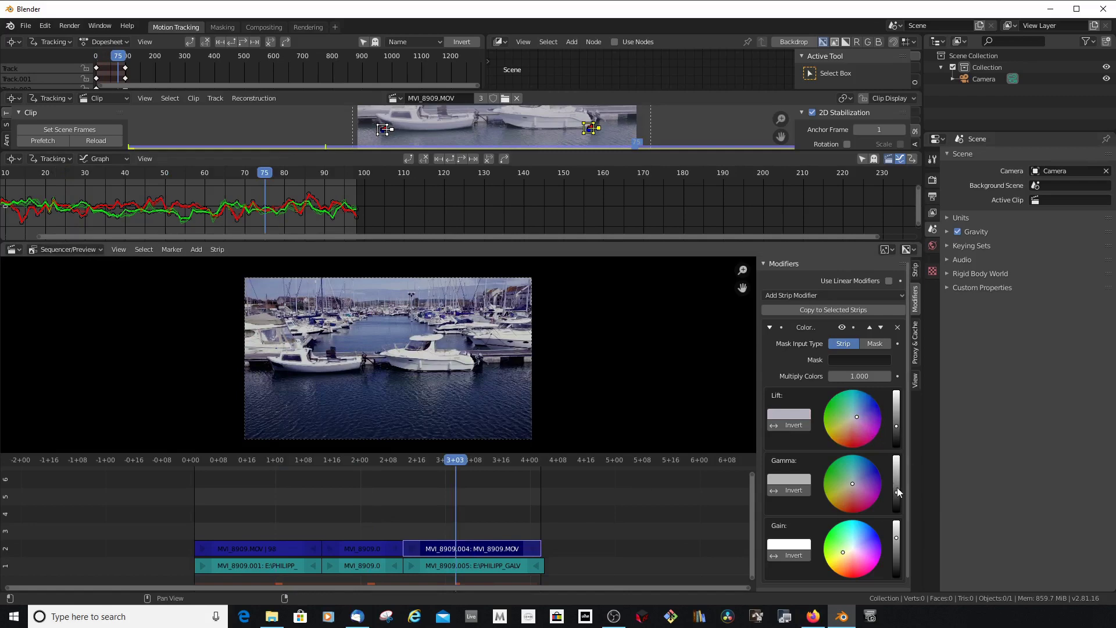
{"action": "scroll", "coordinate": [896, 487], "scroll_direction": "up", "scroll_amount": 1, "text": "ctrl"}
{"action": "scroll", "coordinate": [896, 539], "scroll_direction": "down", "scroll_amount": 2, "text": "ctrl"}
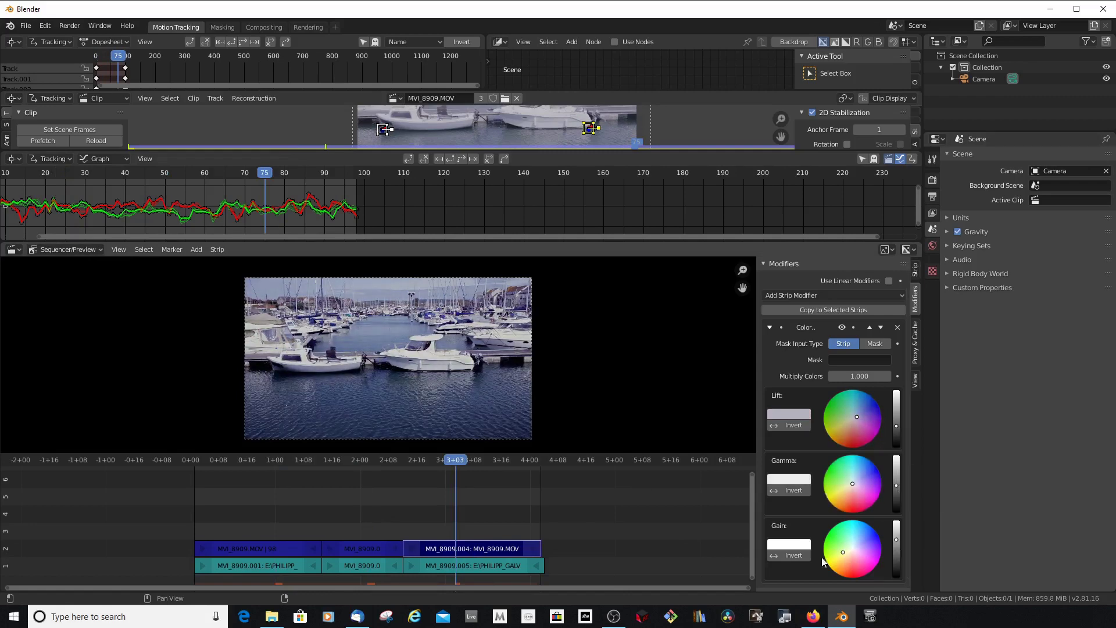
{"action": "mouse_move", "coordinate": [842, 553]}
{"action": "left_mouse_down"}
{"action": "mouse_move", "coordinate": [879, 559]}
{"action": "mouse_move", "coordinate": [868, 548]}
{"action": "mouse_move", "coordinate": [879, 546]}
{"action": "mouse_move", "coordinate": [837, 539]}
{"action": "left_mouse_up"}
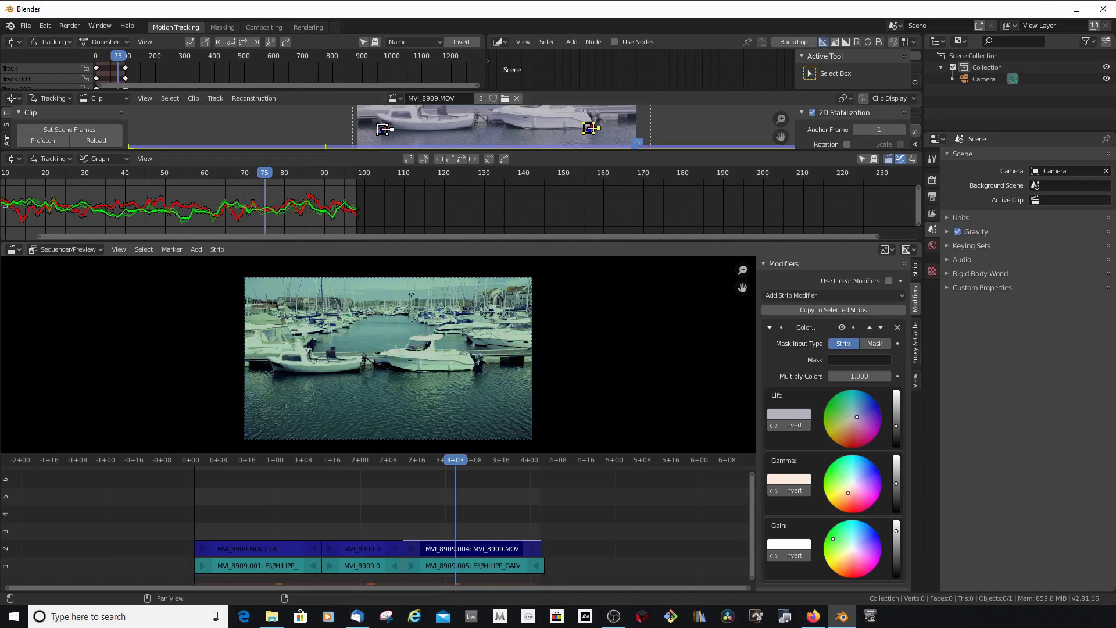
{"action": "left_click_drag", "start_coordinate": [855, 419], "coordinate": [866, 406]}
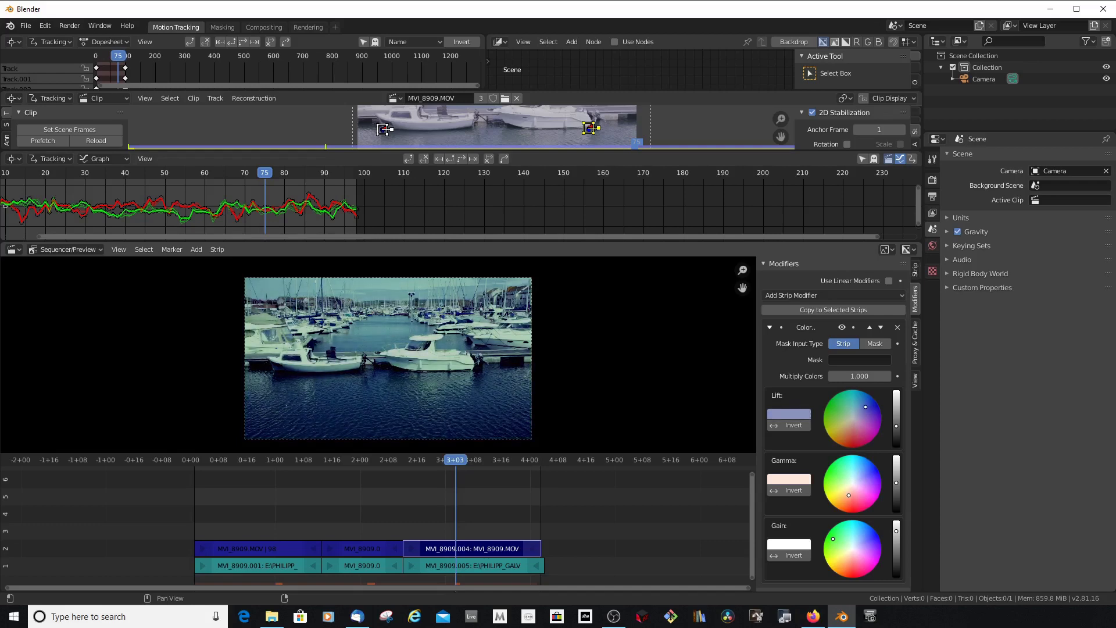
{"action": "left_click_drag", "start_coordinate": [375, 511], "coordinate": [233, 512]}
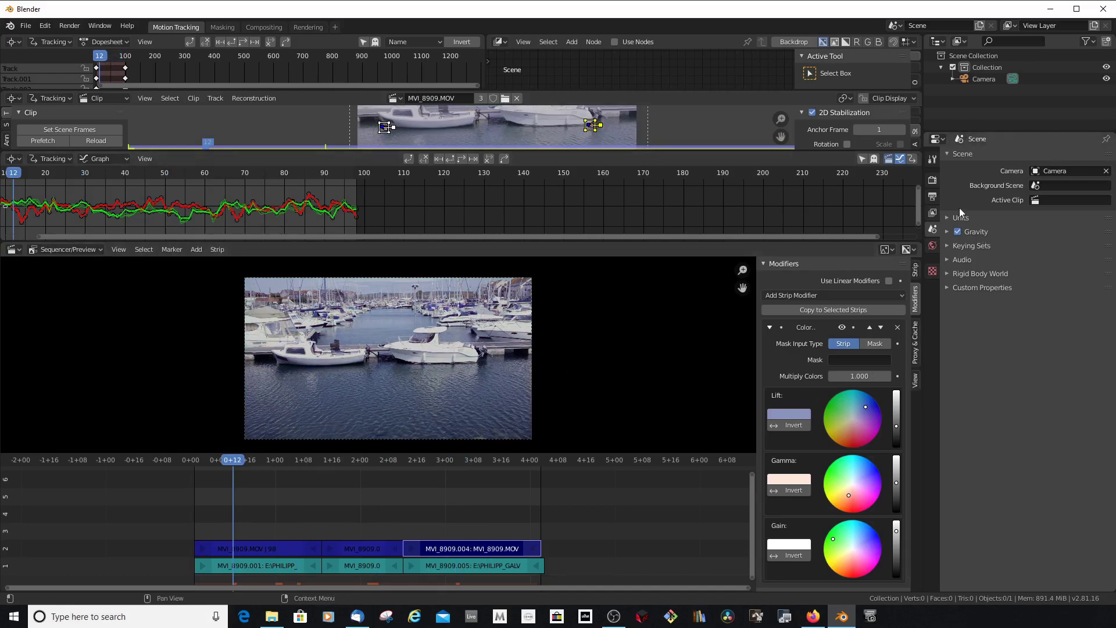
- Review the Render and Output settings with Post Processing expanded, then browse the C:\tmp\ output folder
{"action": "left_click", "coordinate": [934, 182]}
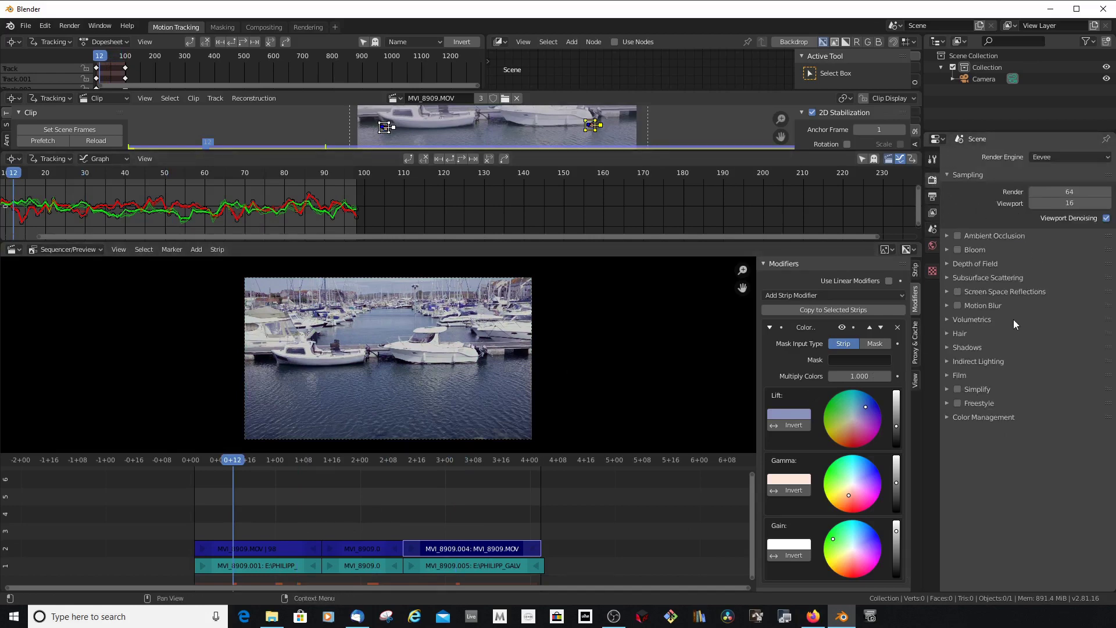
{"action": "left_click", "coordinate": [934, 196]}
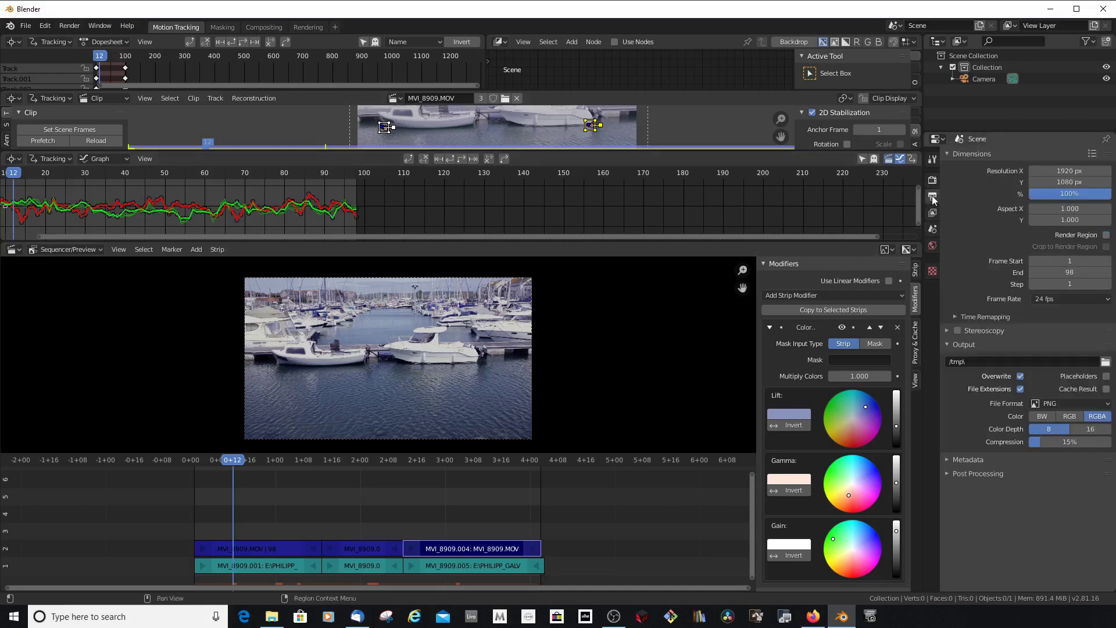
{"action": "left_click", "coordinate": [949, 476]}
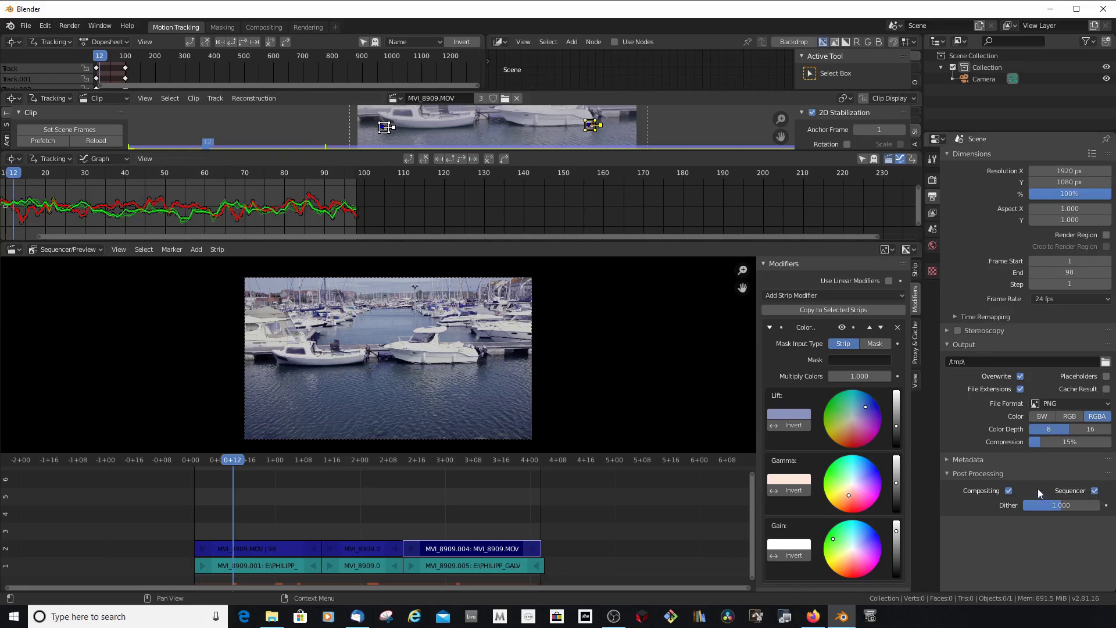
{"action": "left_click_drag", "start_coordinate": [759, 361], "coordinate": [610, 349]}
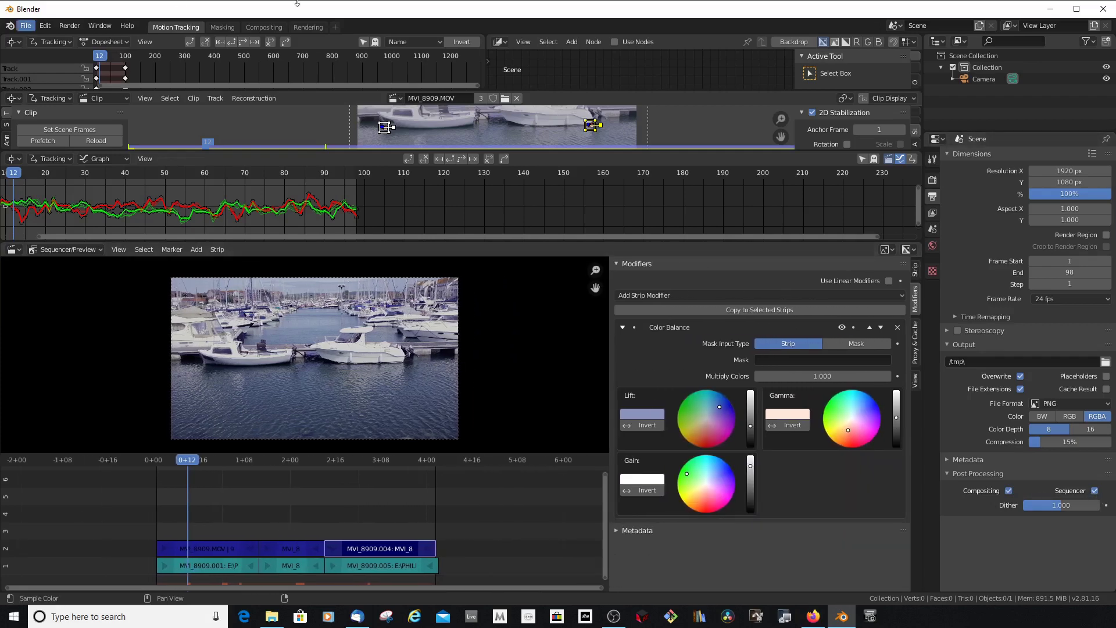
{"action": "left_click", "coordinate": [69, 25]}
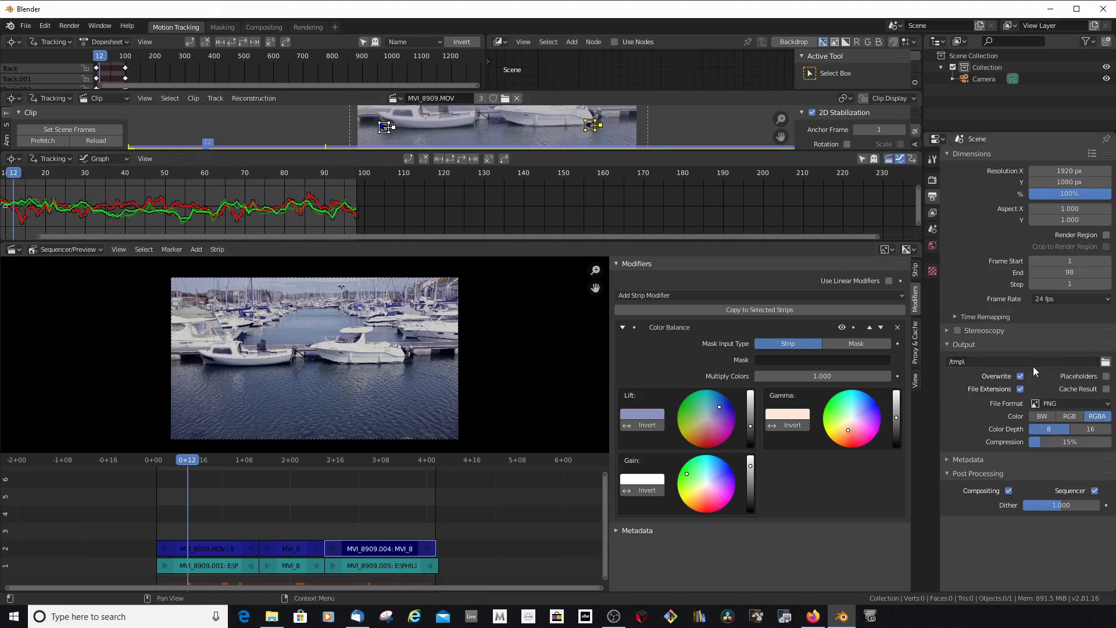
{"action": "left_click", "coordinate": [1105, 362]}
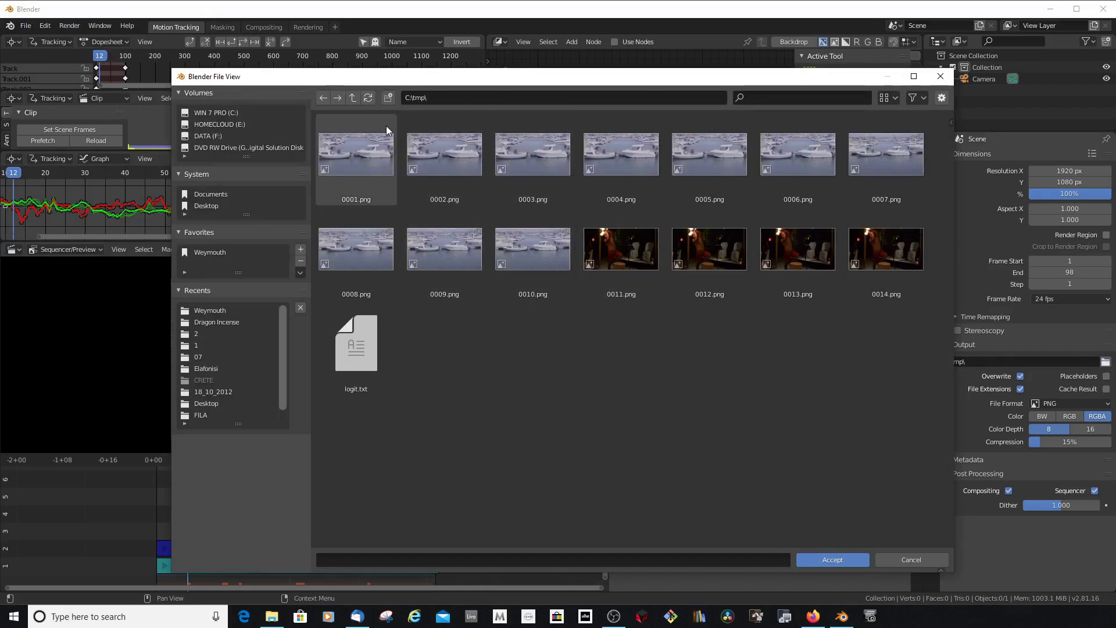
- In the Weymouth folder, delete the two old MVI_8909 test renders
{"action": "left_click", "coordinate": [204, 312]}
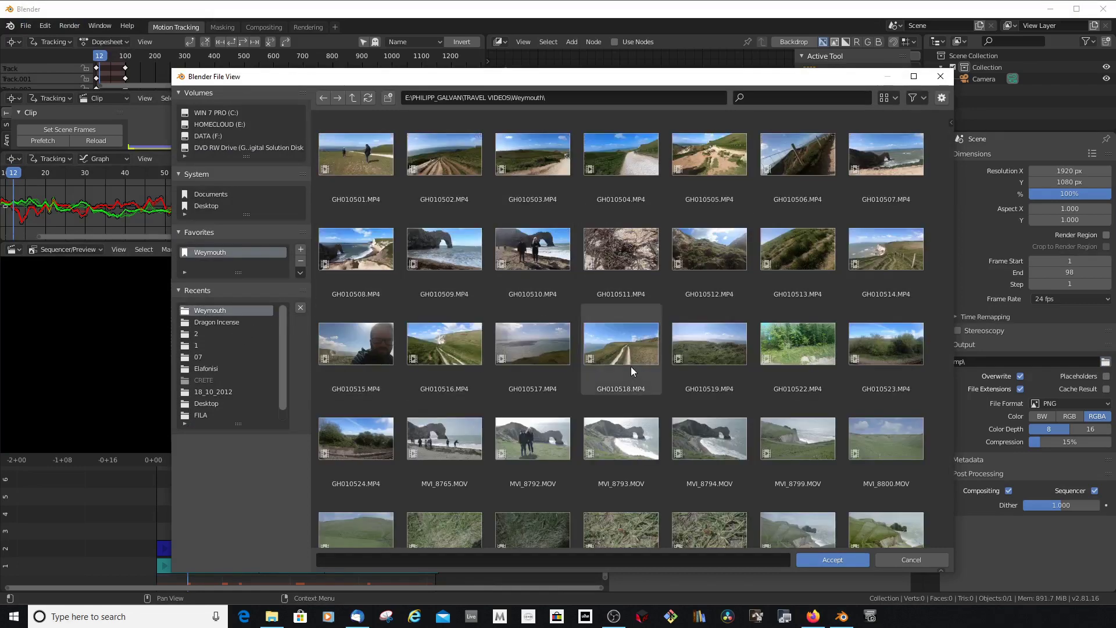
{"action": "scroll", "coordinate": [685, 362], "scroll_direction": "down", "scroll_amount": 10}
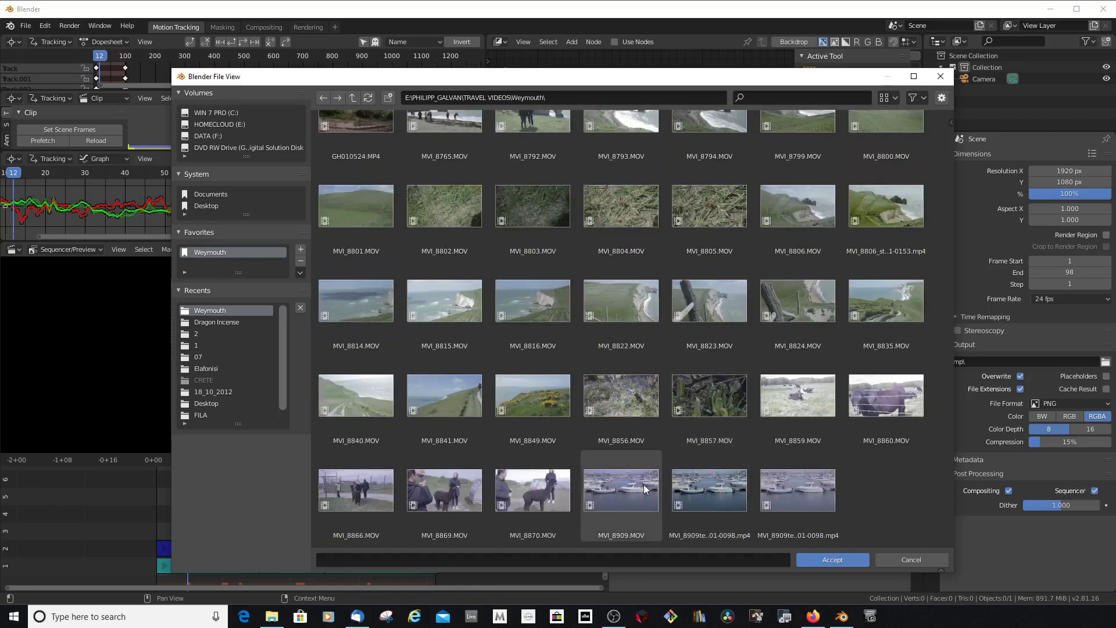
{"action": "left_click_drag", "start_coordinate": [872, 488], "coordinate": [697, 514]}
{"action": "key", "text": "Delete"}
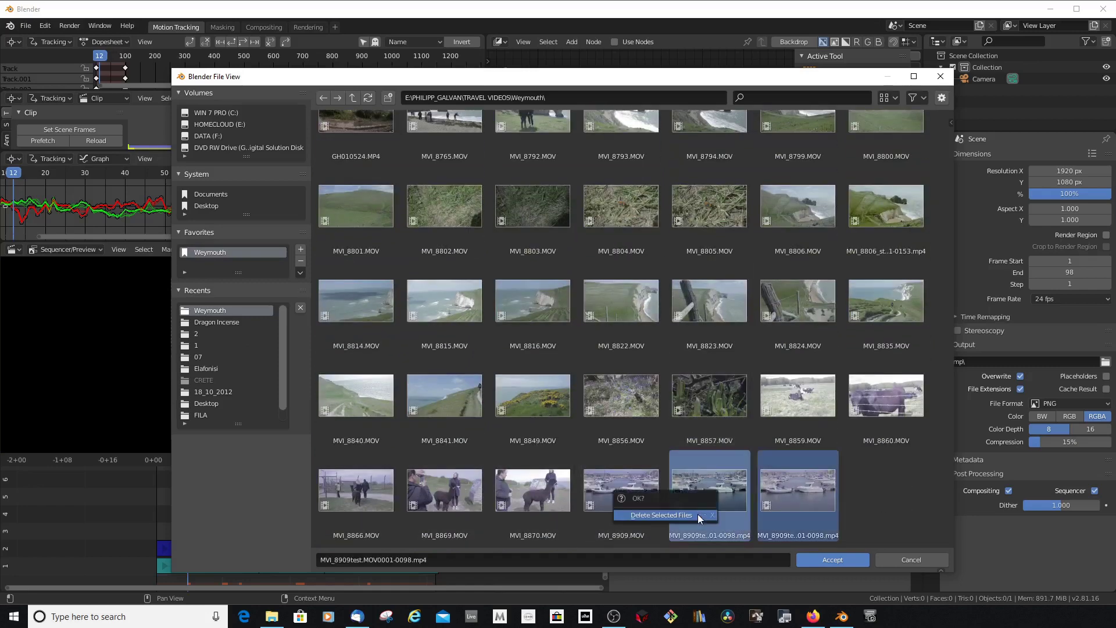
{"action": "left_click", "coordinate": [698, 515]}
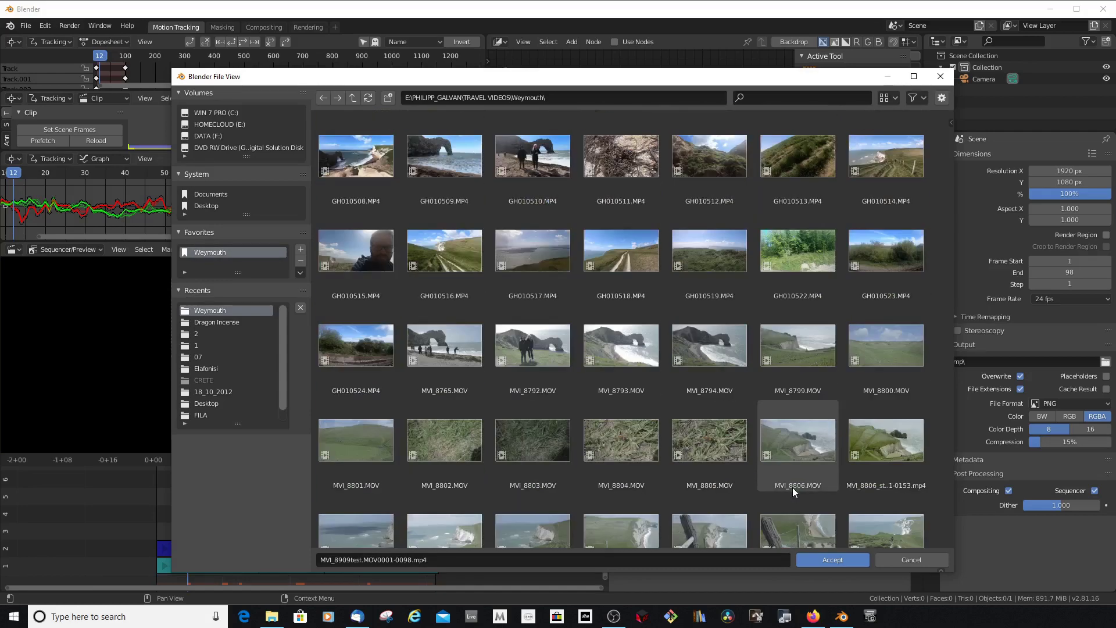
- Set the render output file to MVI_8909_test1.MOV in Weymouth and accept it
{"action": "scroll", "coordinate": [795, 486], "scroll_direction": "down", "scroll_amount": 5}
{"action": "scroll", "coordinate": [698, 498], "scroll_direction": "up", "scroll_amount": 5}
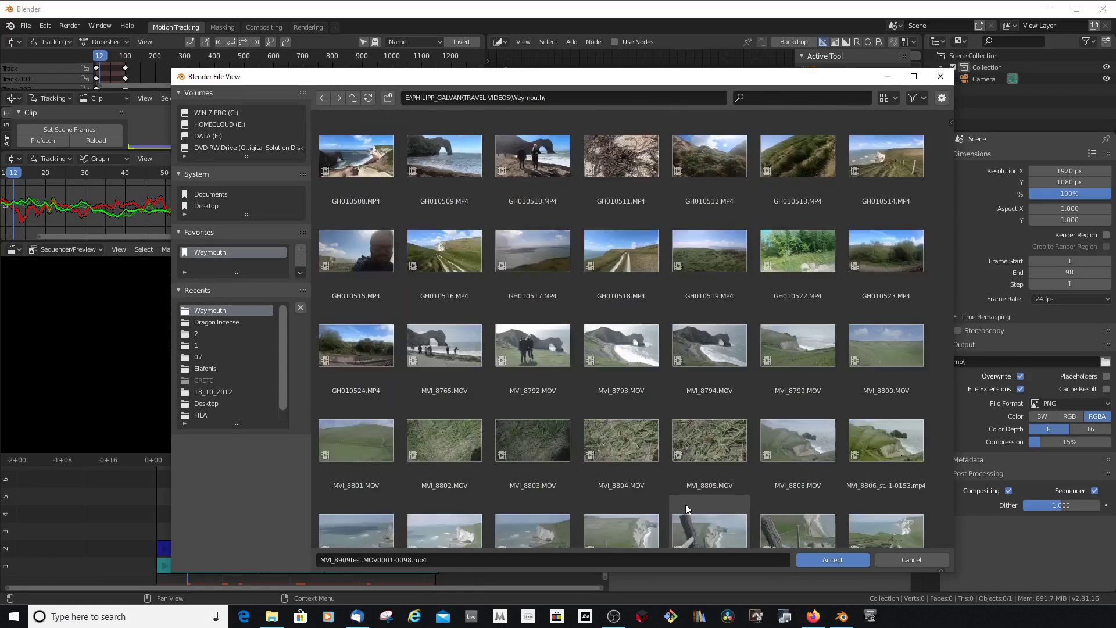
{"action": "scroll", "coordinate": [696, 498], "scroll_direction": "down", "scroll_amount": 5}
{"action": "left_click", "coordinate": [640, 491]}
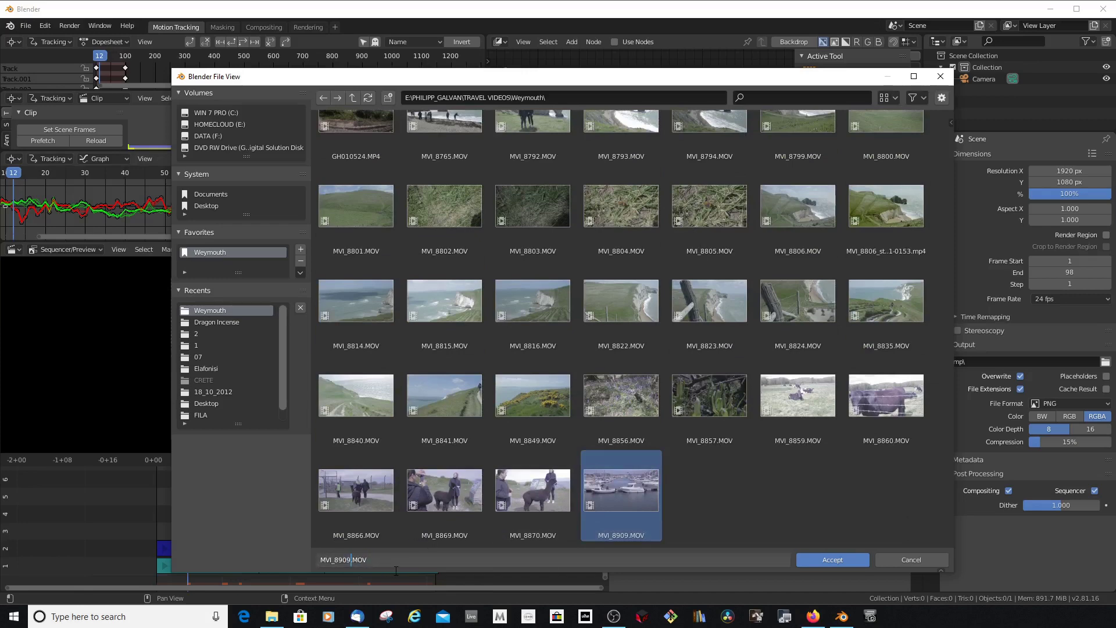
{"action": "type", "text": "2"}
{"action": "key", "text": "BackSpace"}
{"action": "type", "text": "test1"}
{"action": "left_click", "coordinate": [416, 571]}
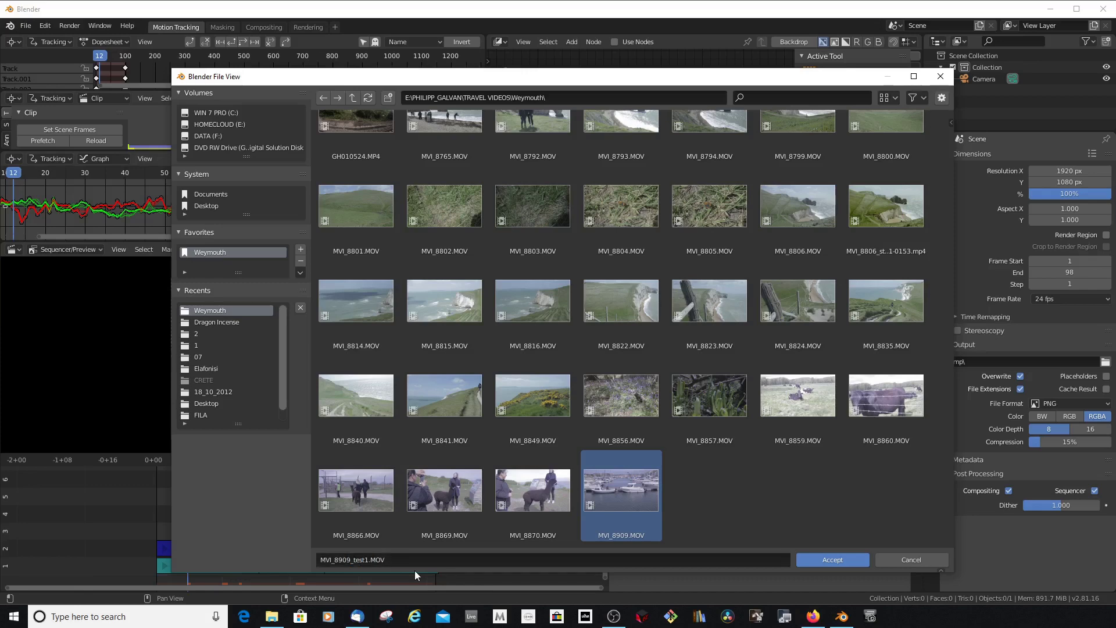
{"action": "left_click", "coordinate": [833, 560]}
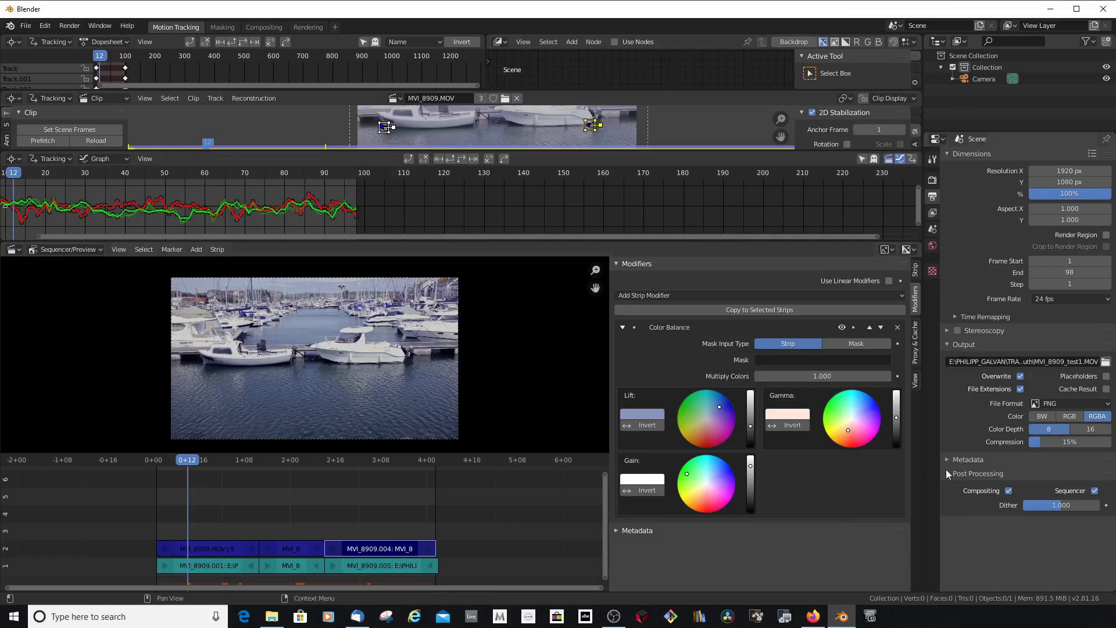
- Run Render Animation to output the graded clip as PNG frames
{"action": "left_click", "coordinate": [70, 26]}
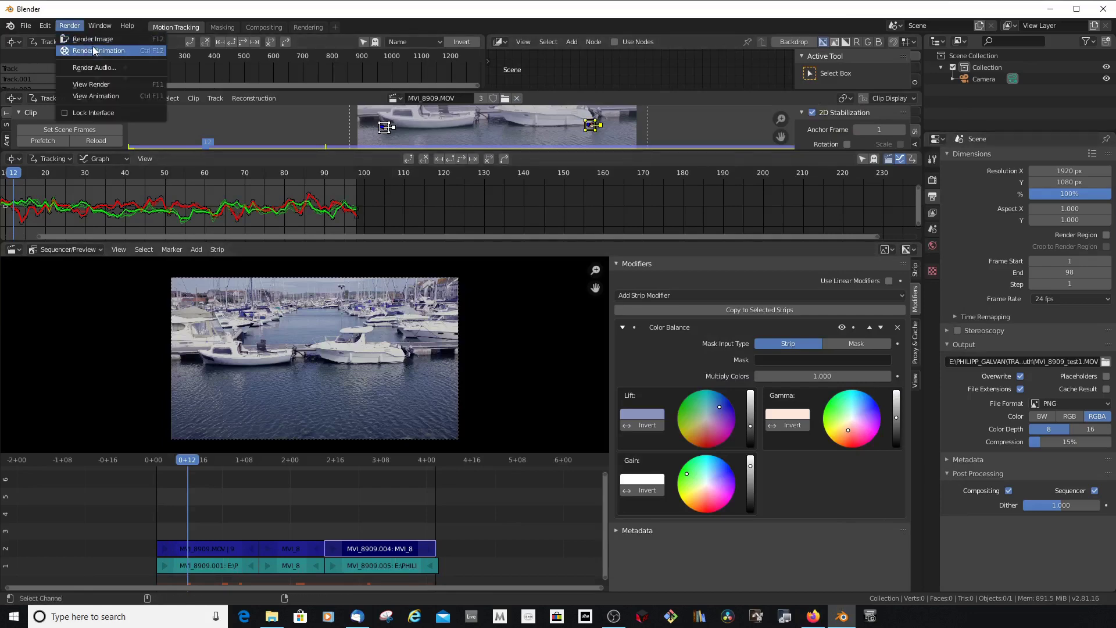
{"action": "left_click", "coordinate": [94, 51]}
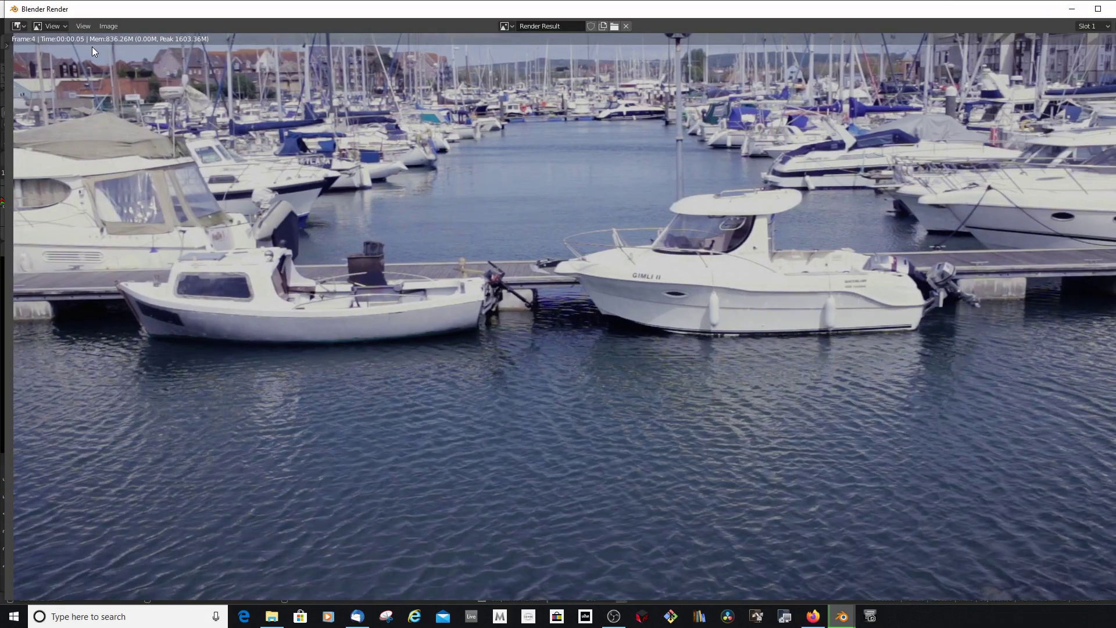
{"action": "scroll", "coordinate": [606, 364], "scroll_direction": "down", "scroll_amount": 2}
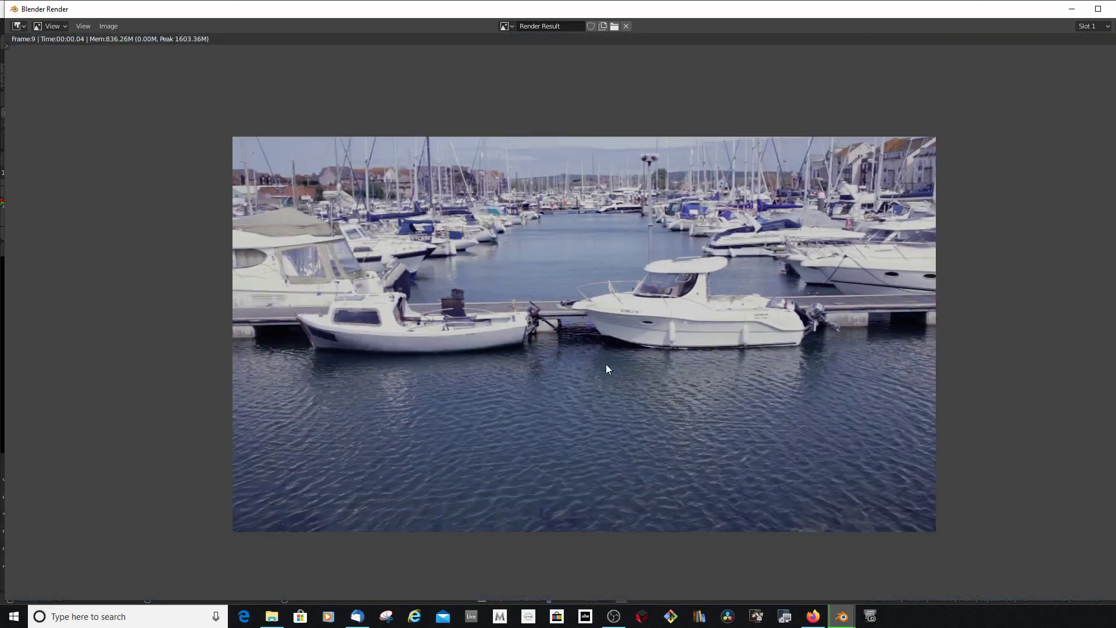
{"action": "scroll", "coordinate": [606, 364], "scroll_direction": "up", "scroll_amount": 1}
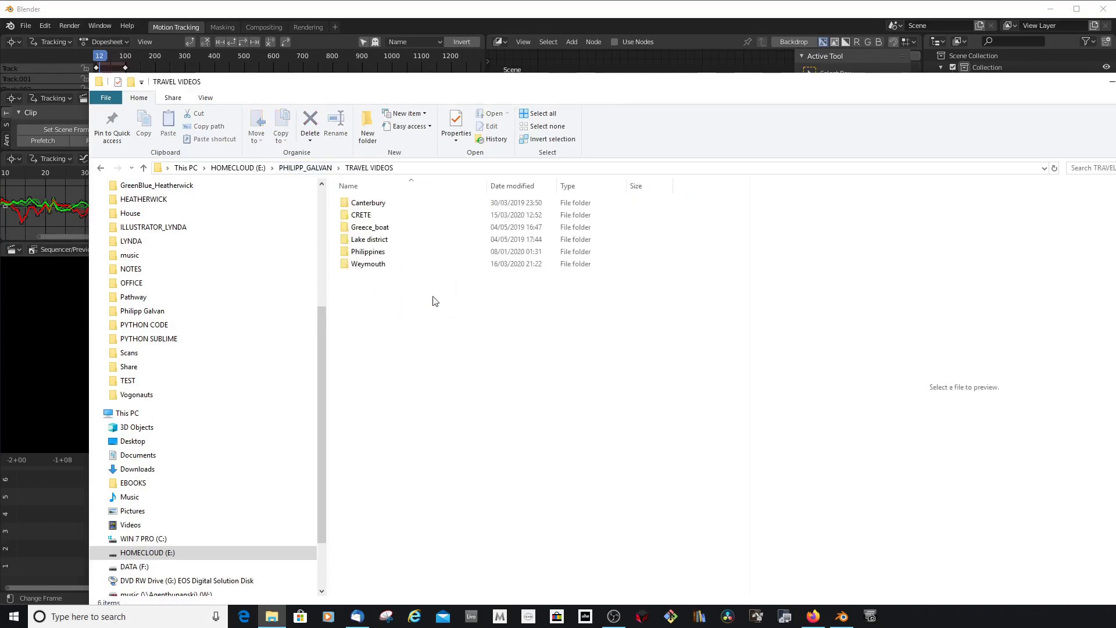
- In Weymouth, select rendered frames MVI_8909_test1.MOV0001.png through MOV0098.png
{"action": "double_click", "coordinate": [371, 265]}
{"action": "scroll", "coordinate": [487, 389], "scroll_direction": "down", "scroll_amount": 10}
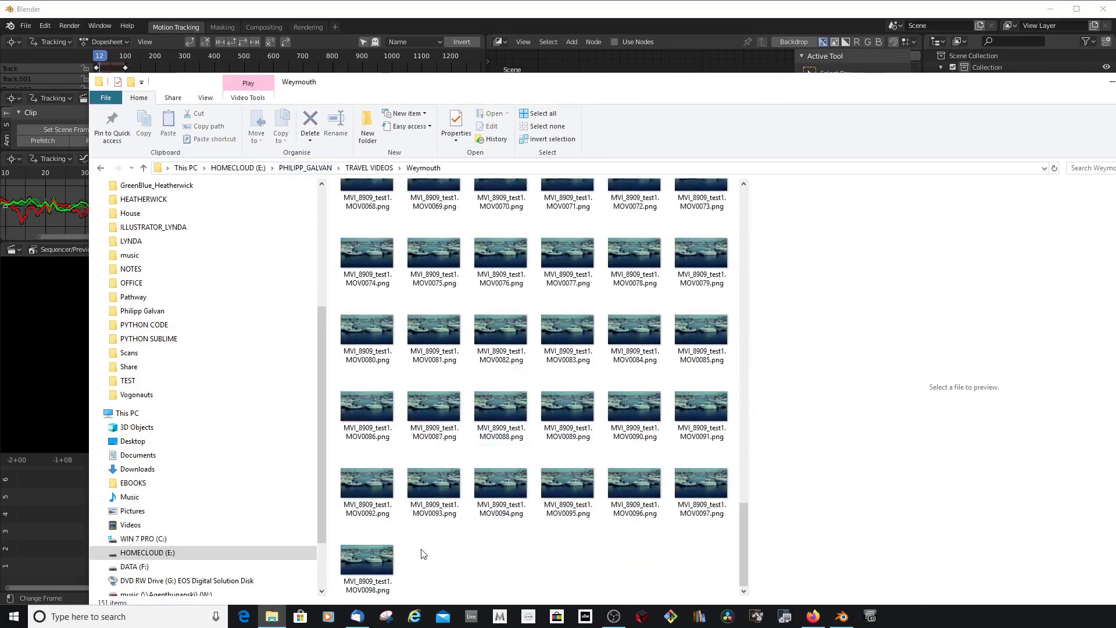
{"action": "scroll", "coordinate": [424, 554], "scroll_direction": "up", "scroll_amount": 10}
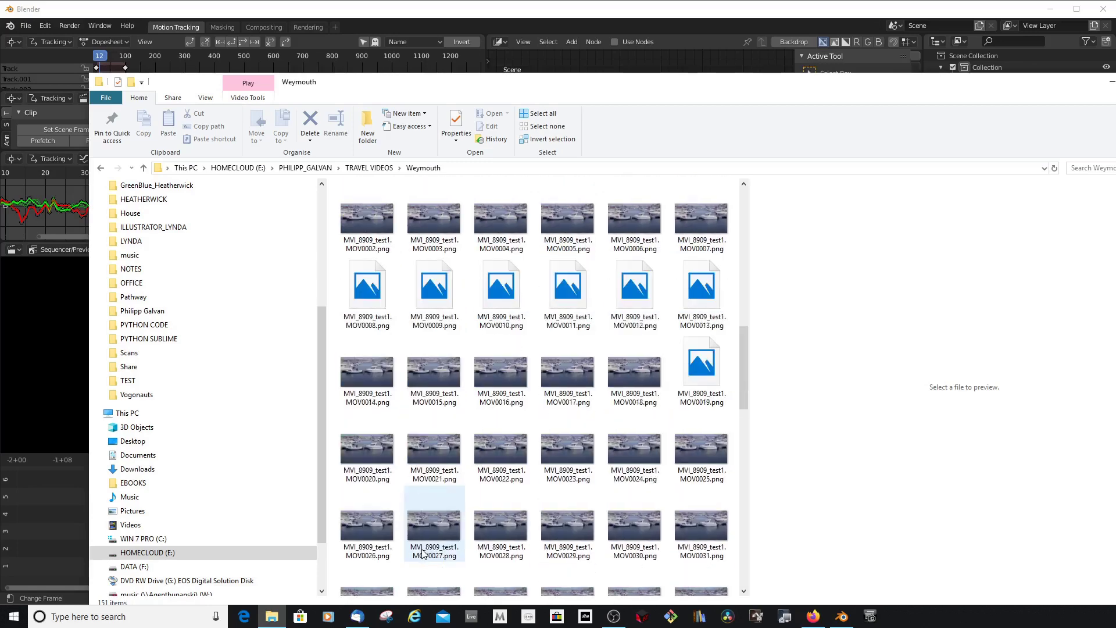
{"action": "scroll", "coordinate": [424, 554], "scroll_direction": "down", "scroll_amount": 5}
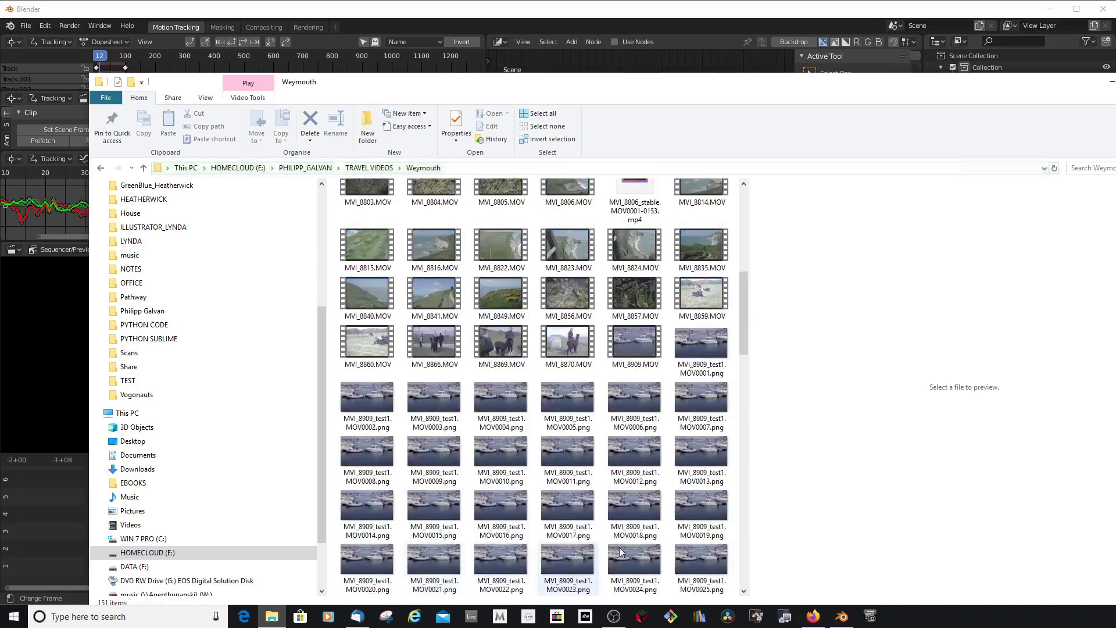
{"action": "left_click", "coordinate": [643, 347]}
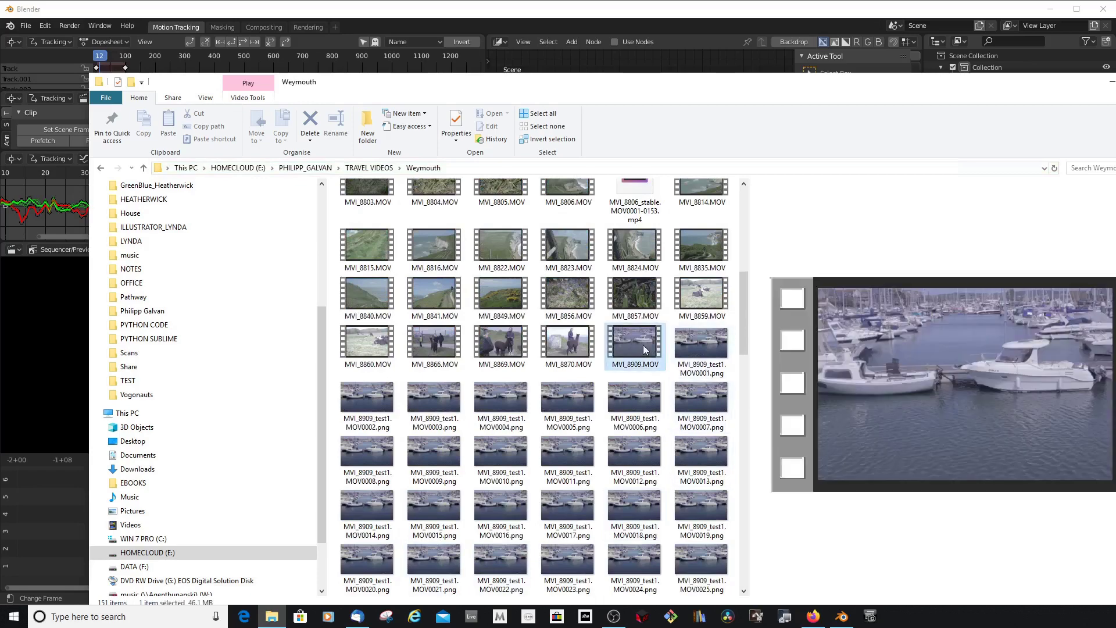
{"action": "left_click", "coordinate": [697, 346]}
{"action": "left_click_drag", "start_coordinate": [747, 323], "coordinate": [749, 560]}
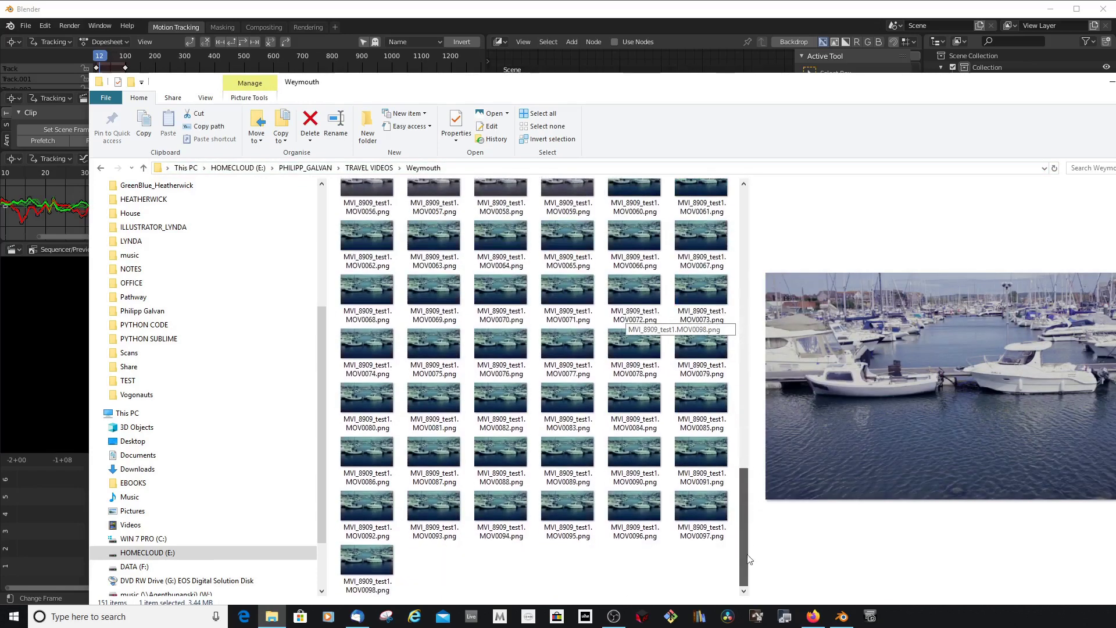
{"action": "left_click", "coordinate": [382, 581], "text": "shift"}
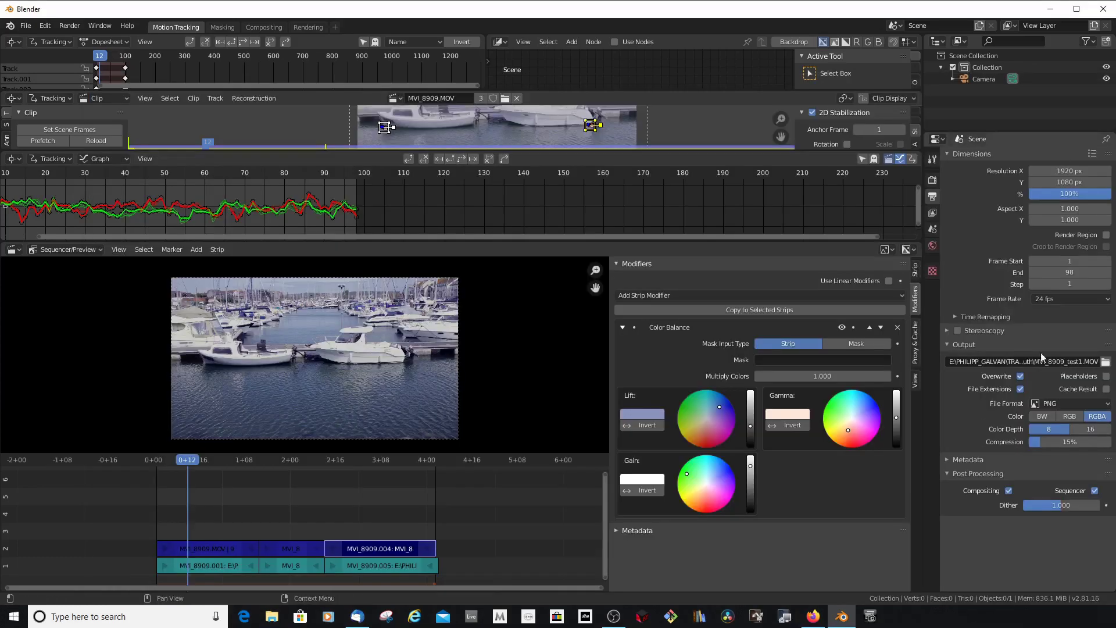
- Switch the output file format to FFmpeg video, using an MPEG-4 container and AAC audio codec
{"action": "left_click", "coordinate": [1063, 402]}
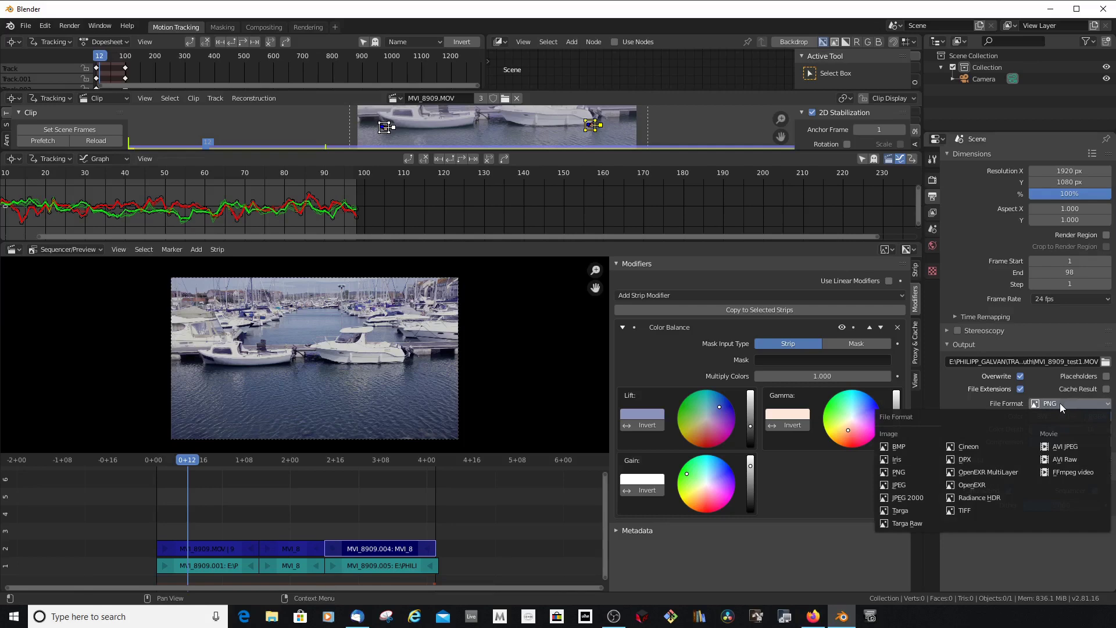
{"action": "left_click", "coordinate": [1070, 477]}
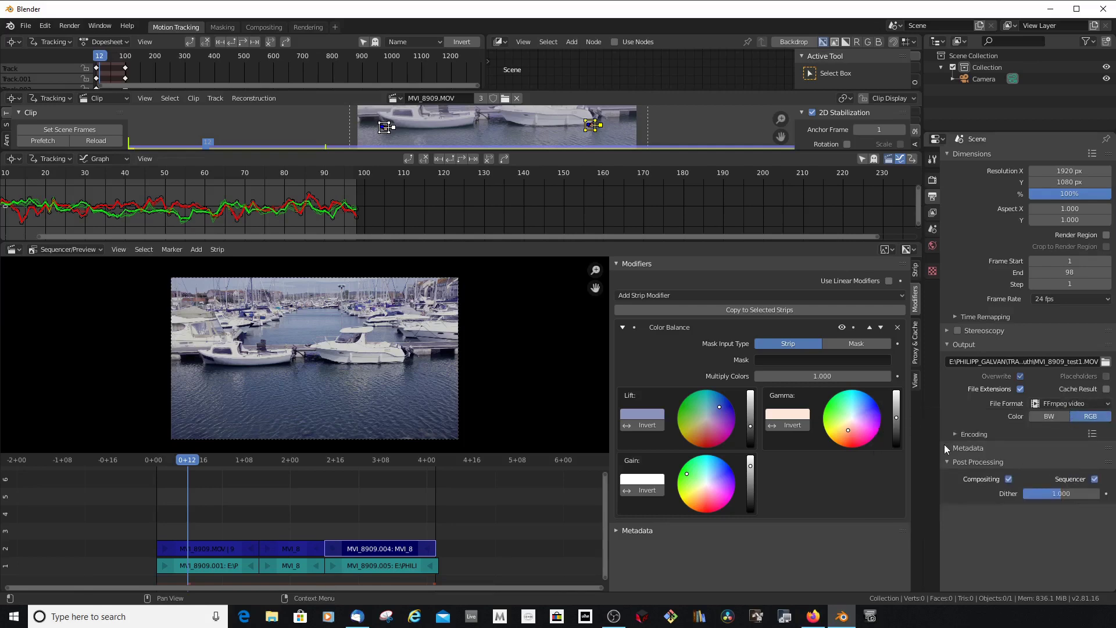
{"action": "left_click", "coordinate": [947, 448]}
{"action": "left_click", "coordinate": [958, 435]}
{"action": "left_click", "coordinate": [1065, 451]}
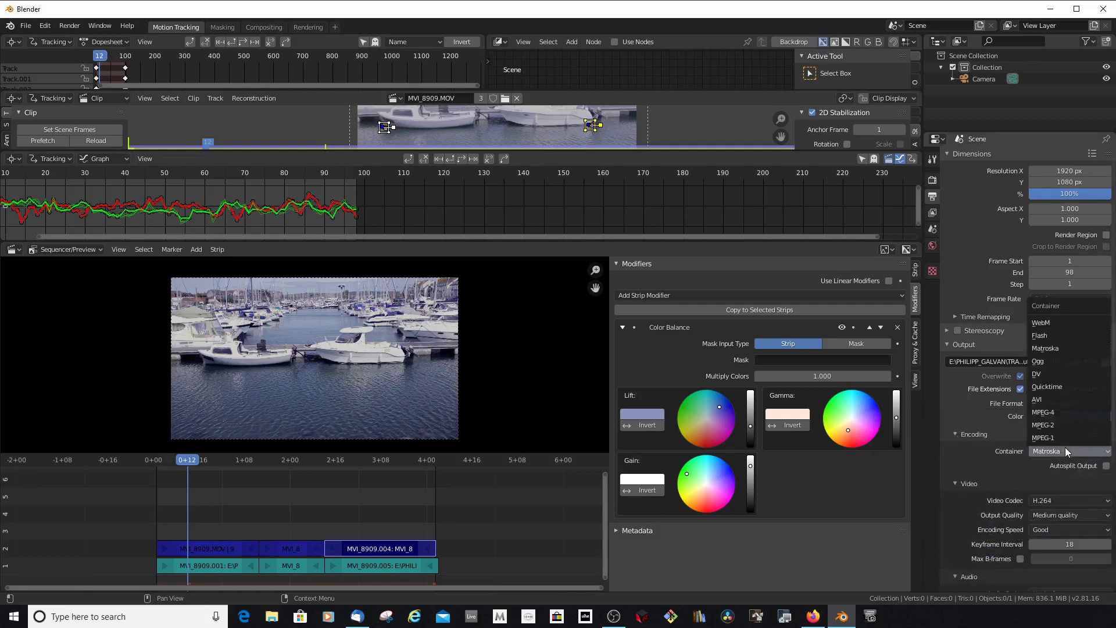
{"action": "left_click", "coordinate": [1055, 413]}
{"action": "scroll", "coordinate": [1030, 480], "scroll_direction": "down", "scroll_amount": 4}
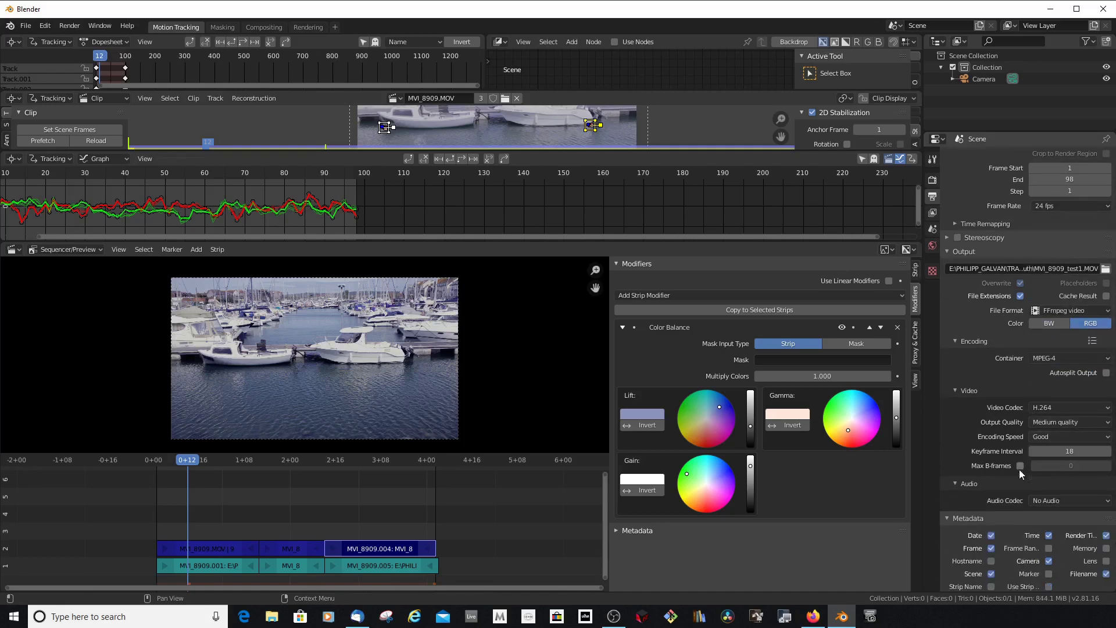
{"action": "left_click", "coordinate": [1063, 503]}
{"action": "left_click", "coordinate": [1059, 475]}
- Render the animation, encoding all 98 frames to MVI_8909_test1.MOV0001-0098.mp4
{"action": "scroll", "coordinate": [989, 492], "scroll_direction": "up", "scroll_amount": 4}
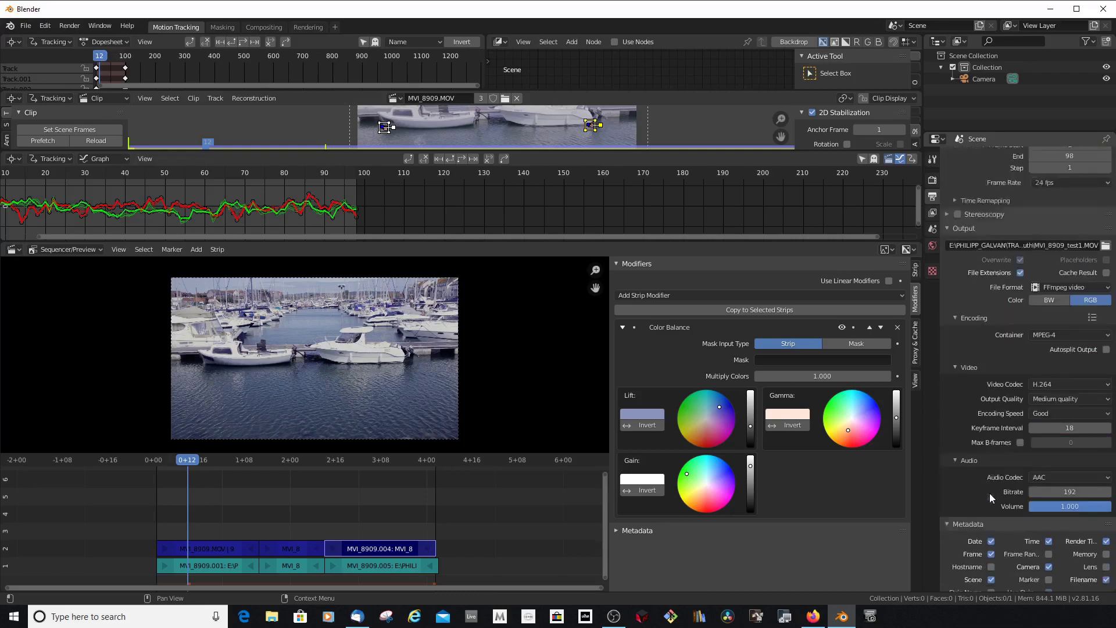
{"action": "left_click", "coordinate": [70, 25]}
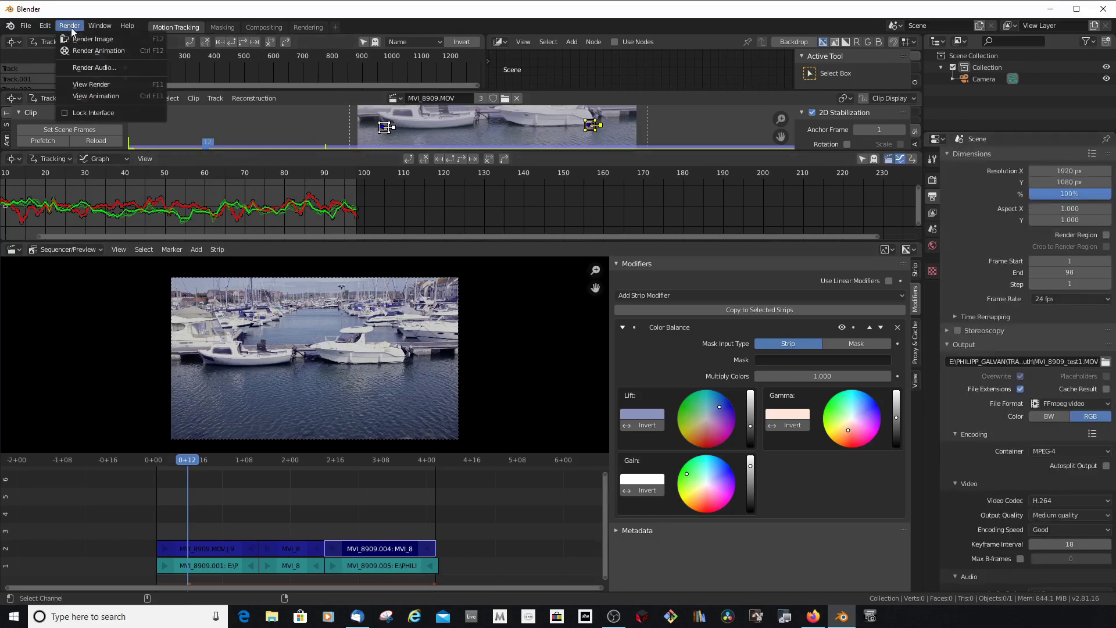
{"action": "left_click", "coordinate": [98, 51]}
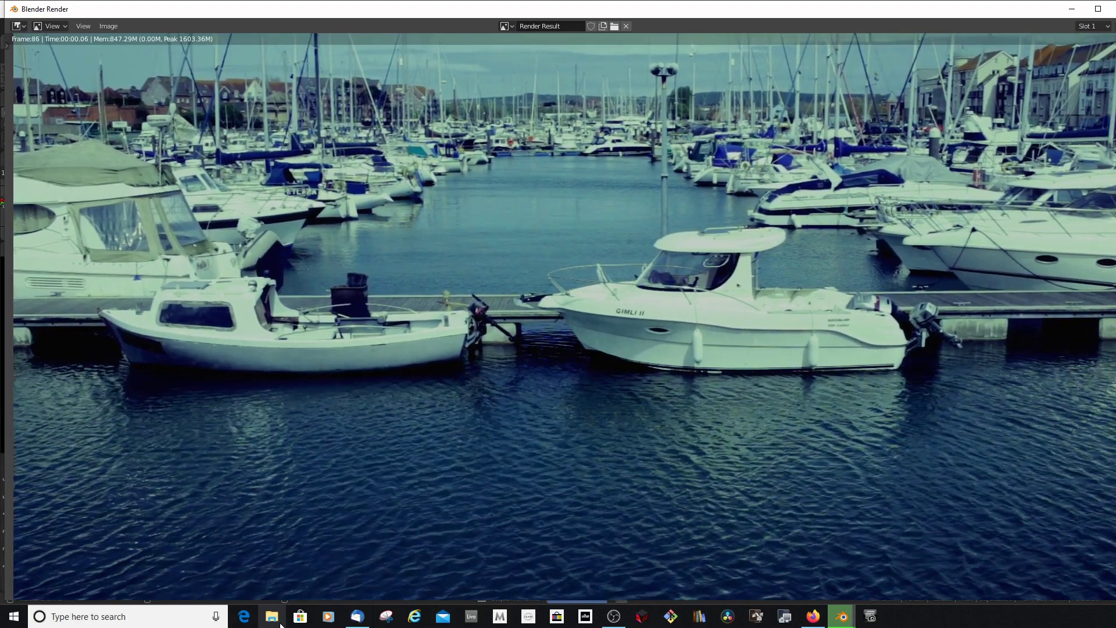
- Play the rendered mp4 from the Weymouth folder, rewound to its start, in a centred player
{"action": "left_click", "coordinate": [280, 623]}
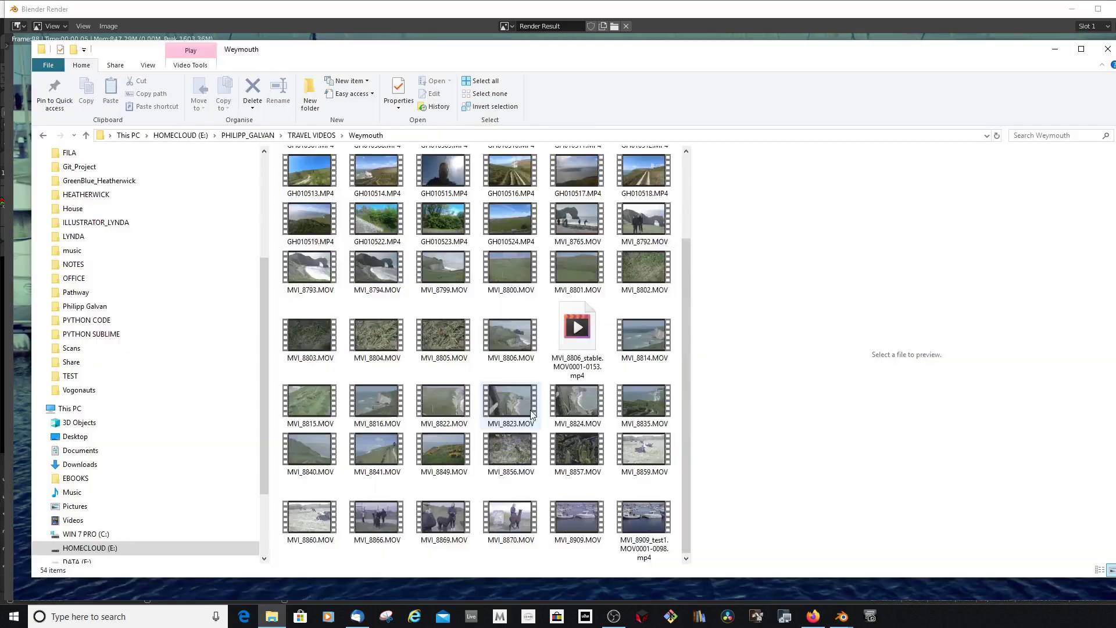
{"action": "left_click", "coordinate": [651, 527]}
{"action": "double_click", "coordinate": [651, 526]}
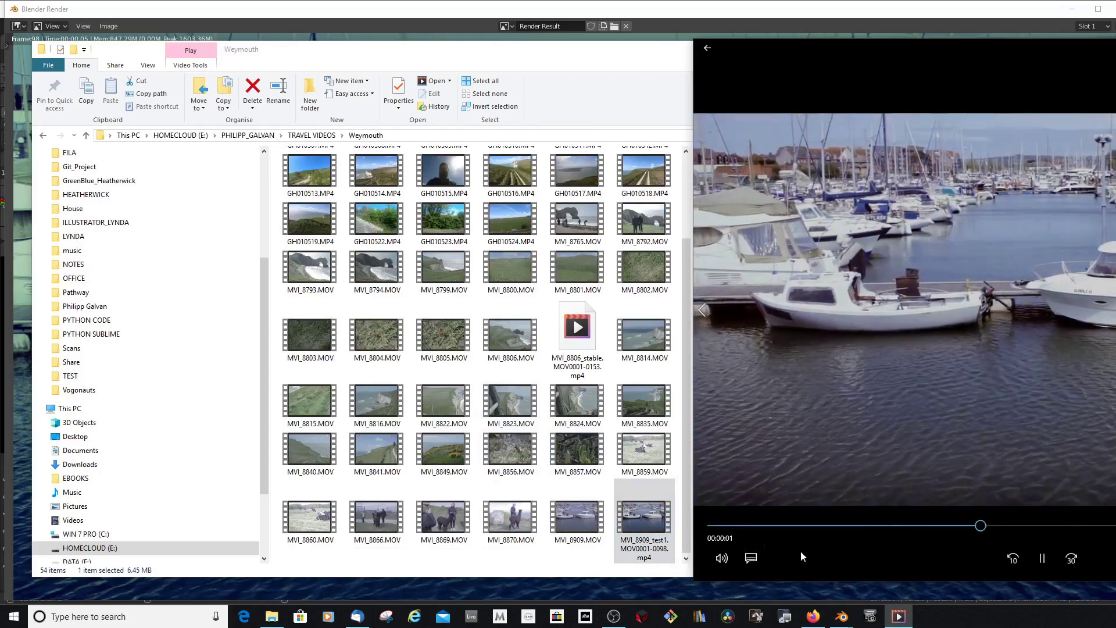
{"action": "left_click_drag", "start_coordinate": [1049, 43], "coordinate": [647, 40]}
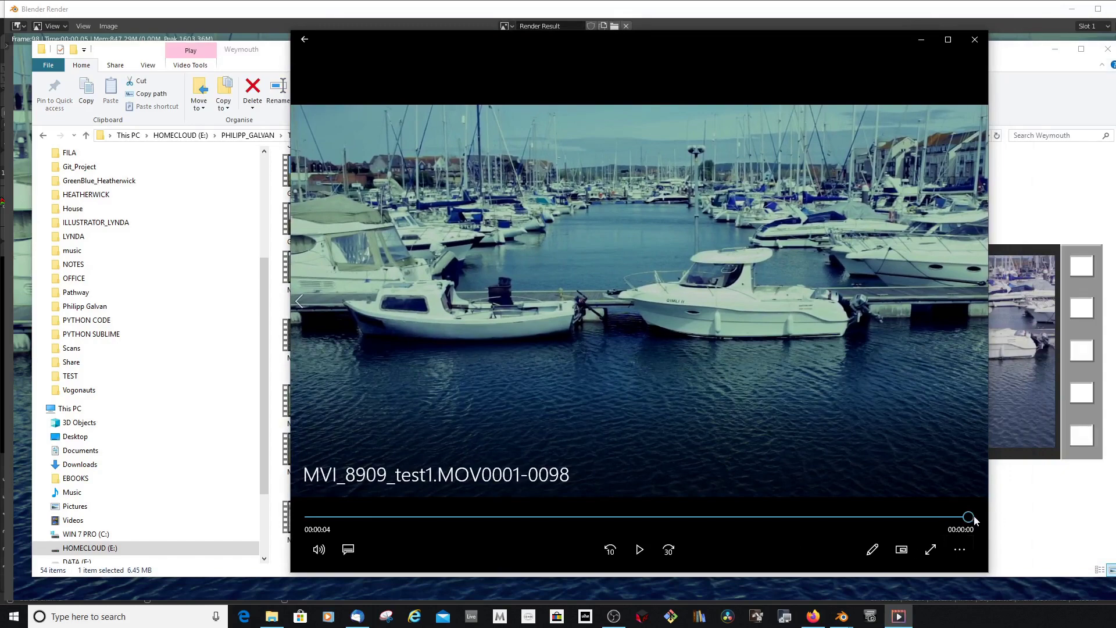
{"action": "left_click_drag", "start_coordinate": [975, 519], "coordinate": [308, 518]}
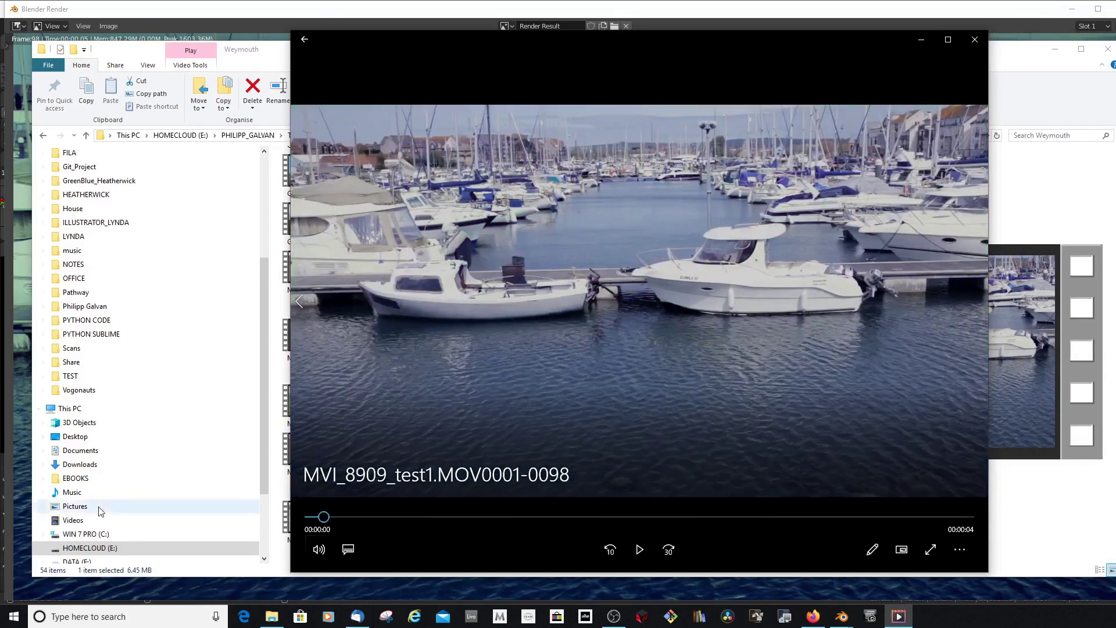
{"action": "left_click", "coordinate": [639, 550]}
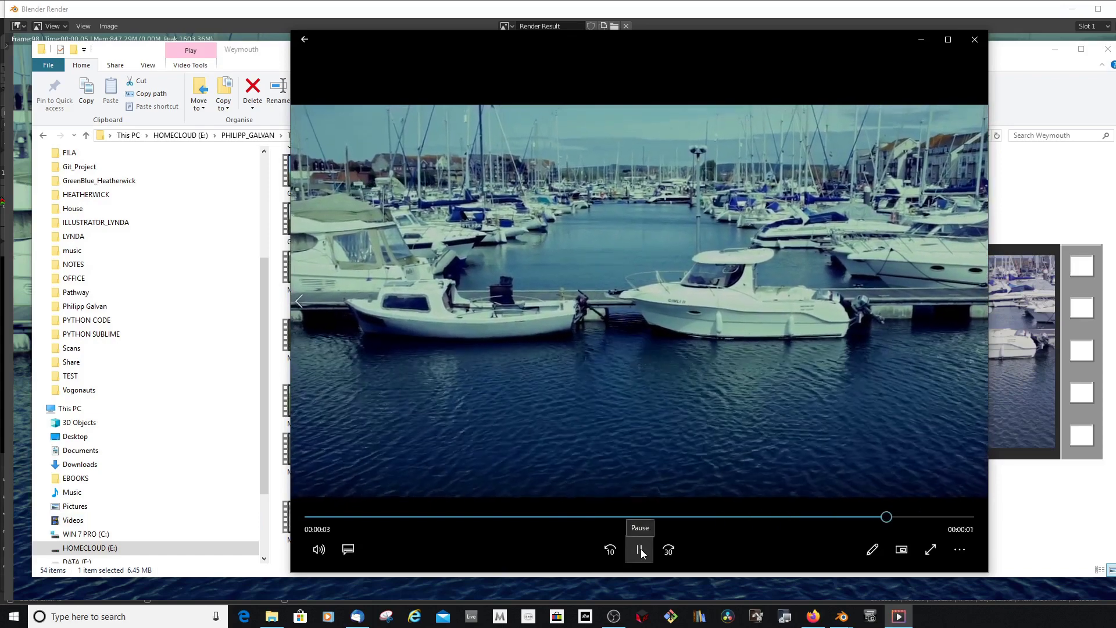
- Close the video player, the Weymouth folder window and the render result window
{"action": "left_click", "coordinate": [975, 39]}
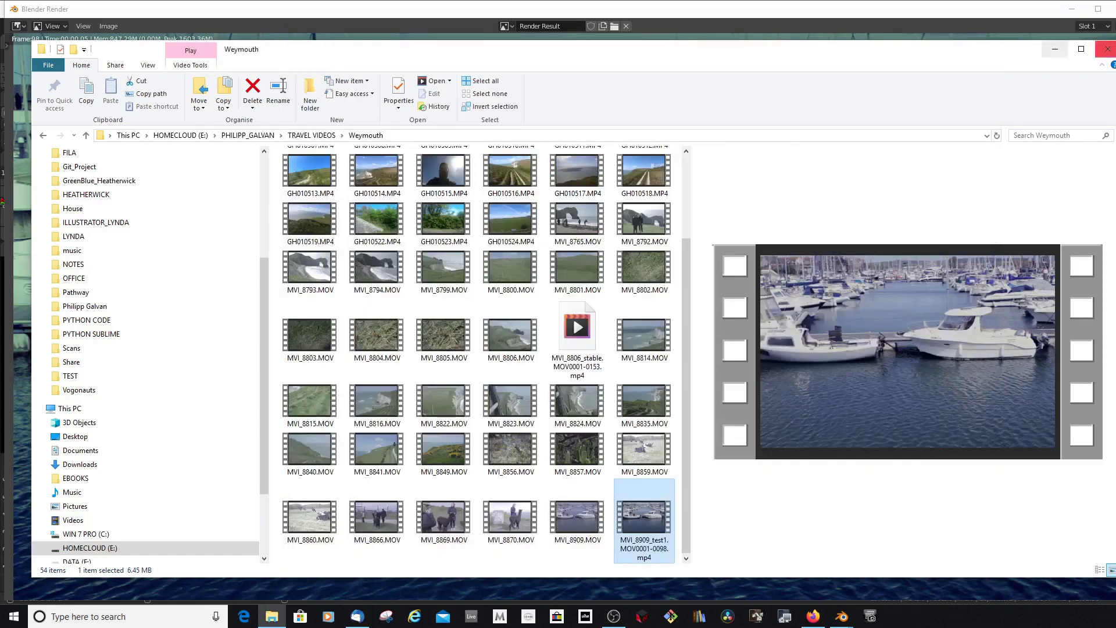
{"action": "left_click", "coordinate": [1108, 49]}
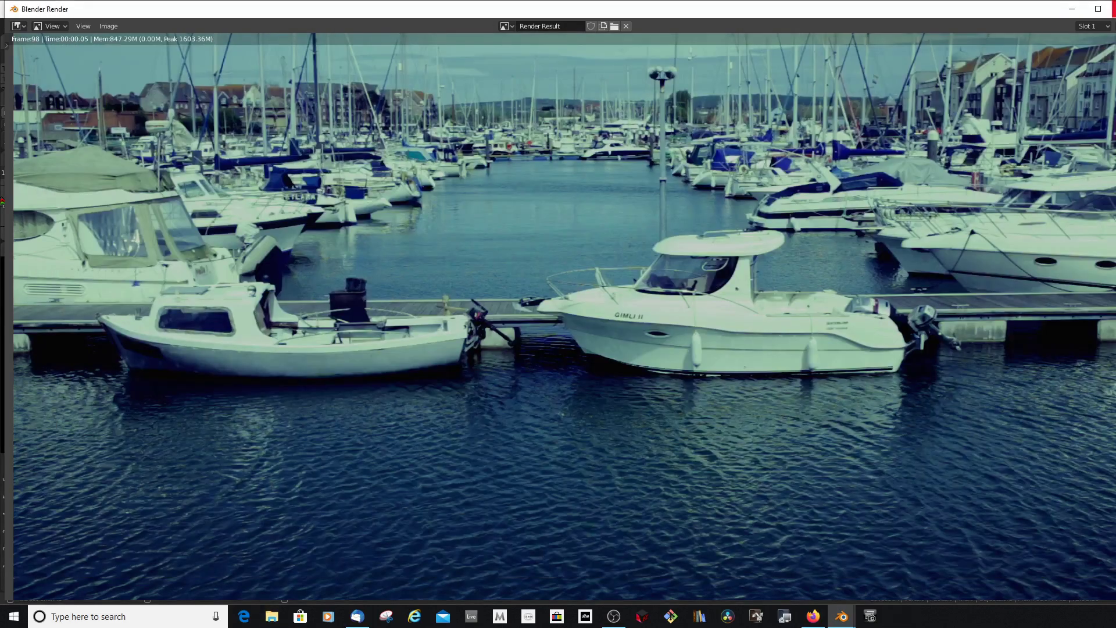
{"action": "left_click", "coordinate": [1112, 9]}
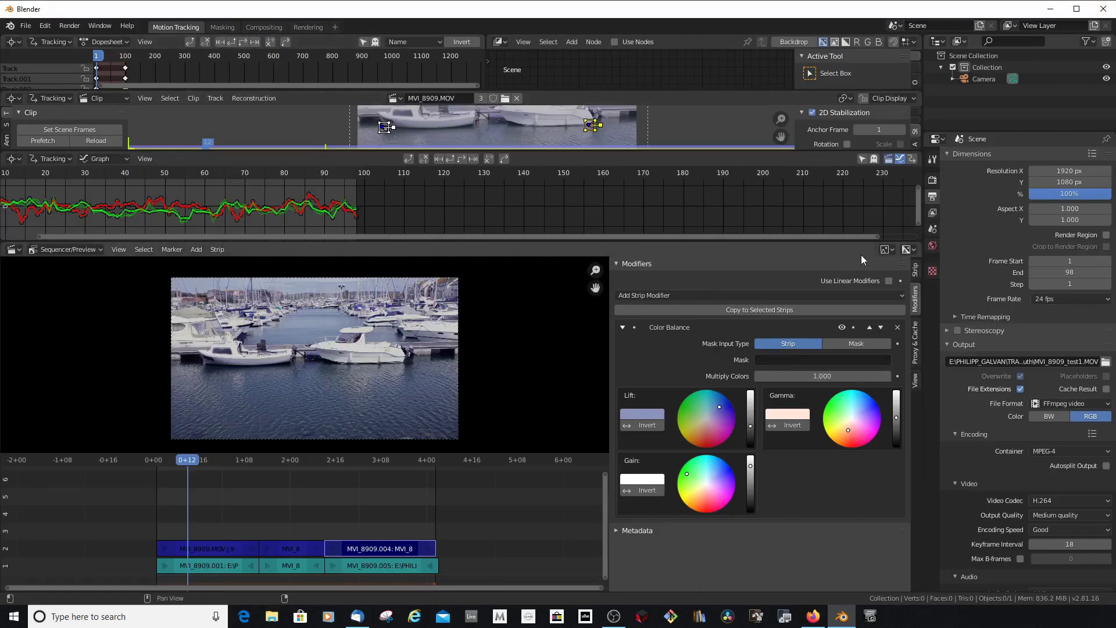
- Turn on Stabilize 2D Clip for the MVI_8909.004 strip and scrub to check it
{"action": "left_click", "coordinate": [916, 270]}
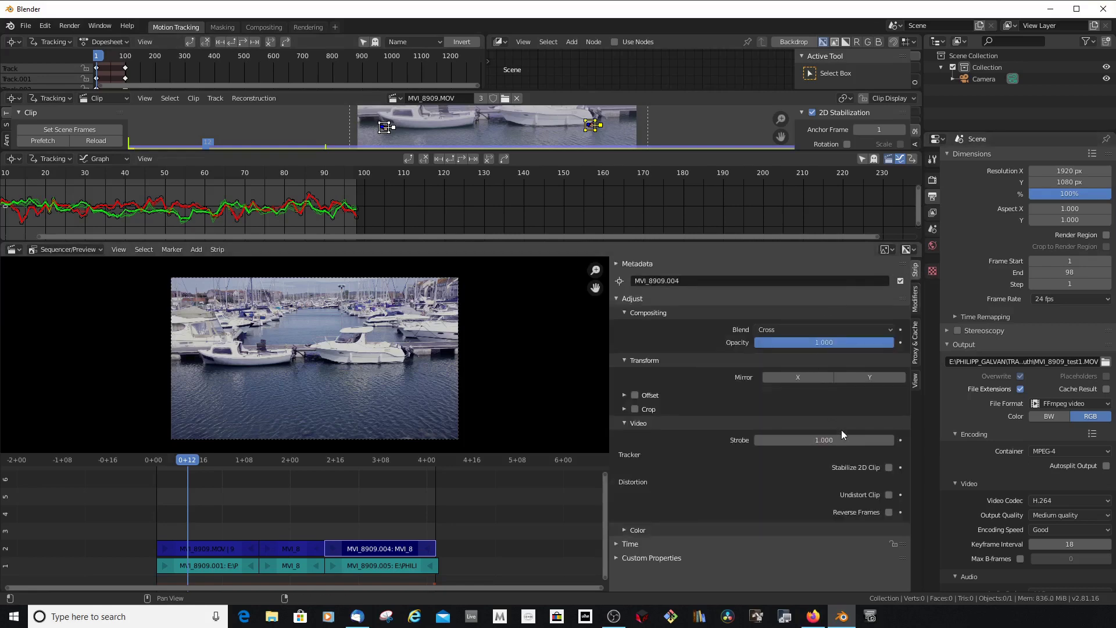
{"action": "left_click", "coordinate": [626, 423]}
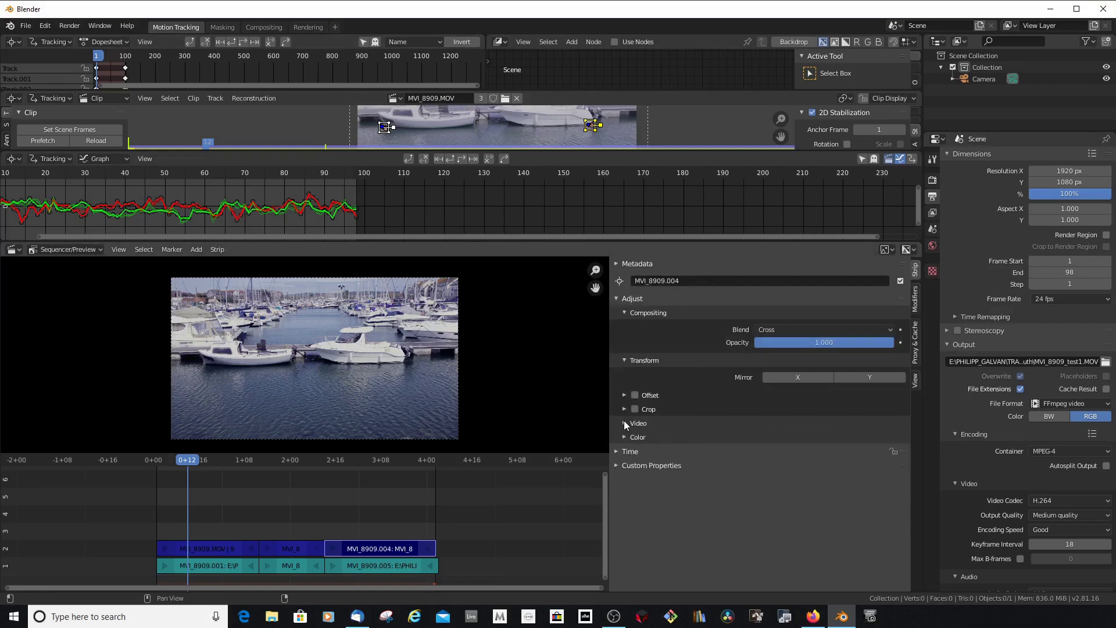
{"action": "left_click", "coordinate": [625, 424]}
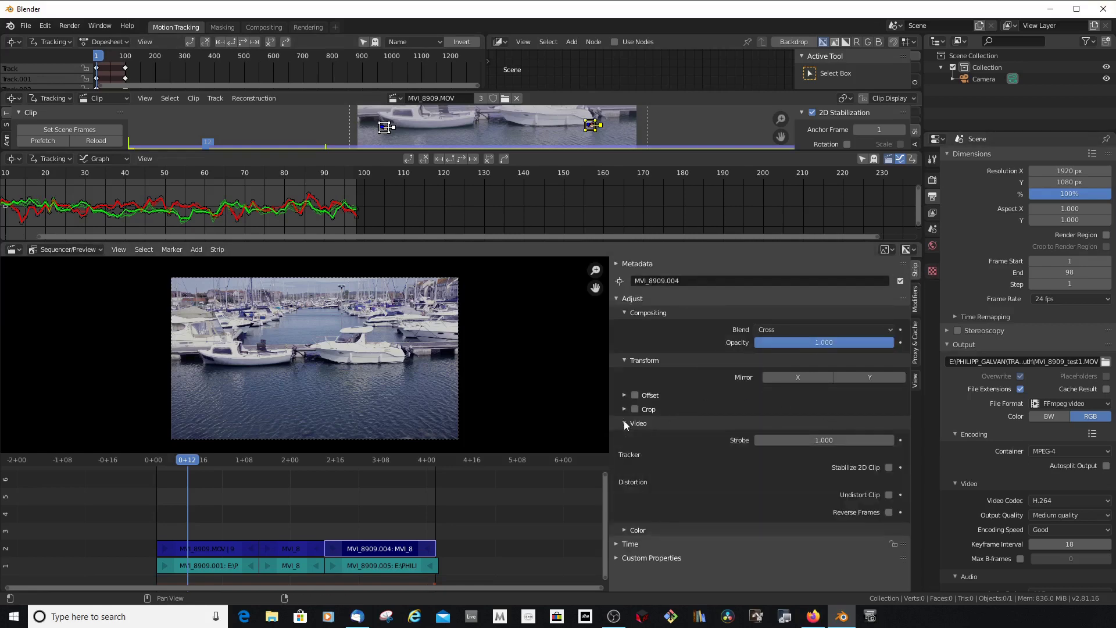
{"action": "left_click", "coordinate": [624, 310]}
{"action": "left_click", "coordinate": [623, 311]}
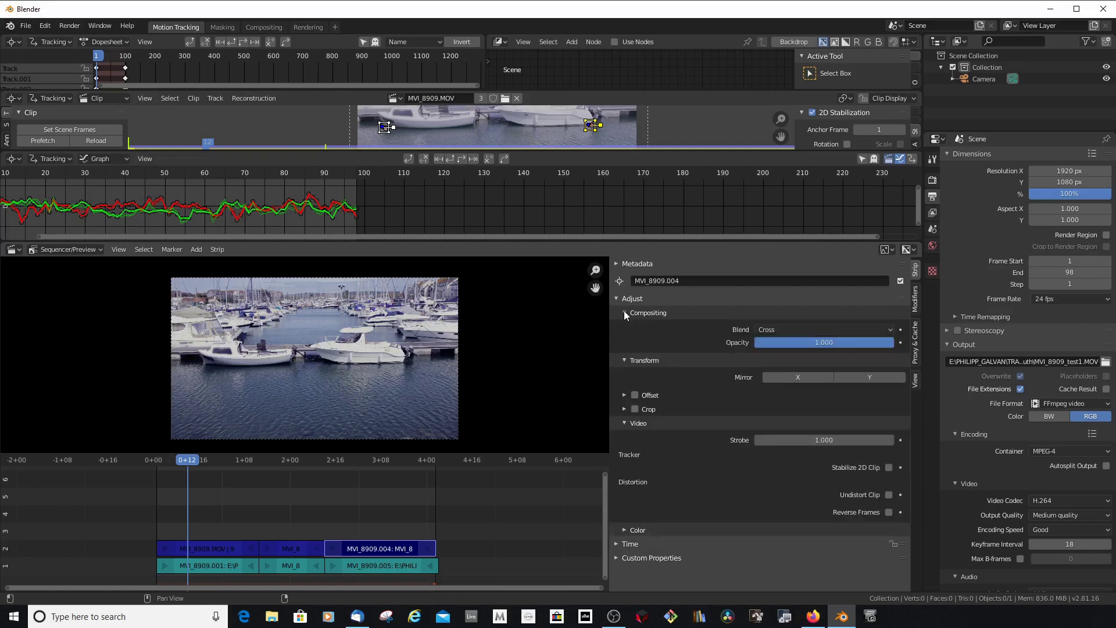
{"action": "left_click", "coordinate": [625, 361]}
{"action": "left_click", "coordinate": [625, 361]}
{"action": "left_click", "coordinate": [889, 468]}
{"action": "left_click_drag", "start_coordinate": [176, 525], "coordinate": [357, 532]}
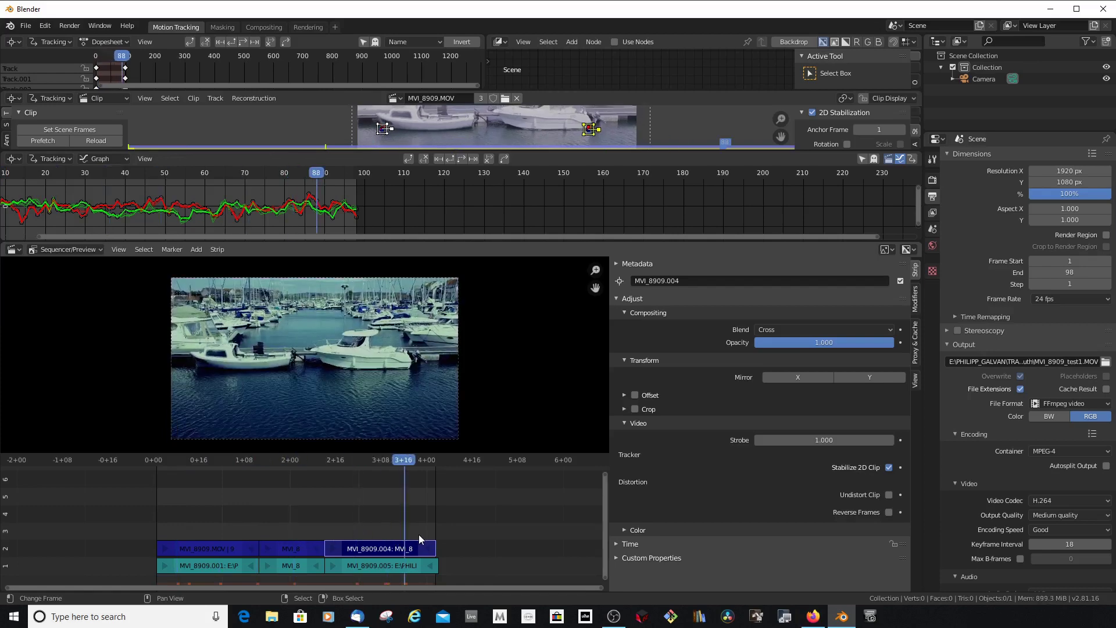
- Stabilize the MVI_8909.003 and MVI_8909.MOV strips, and also undistort MVI_8909.MOV
{"action": "left_click", "coordinate": [278, 549]}
{"action": "left_click", "coordinate": [288, 533]}
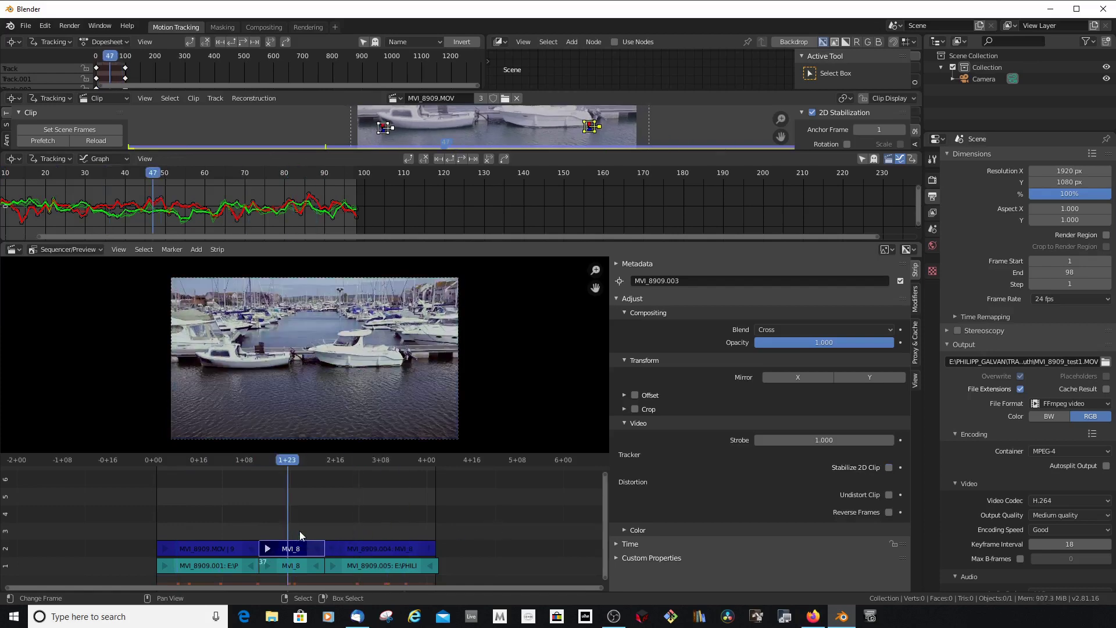
{"action": "left_click", "coordinate": [889, 467]}
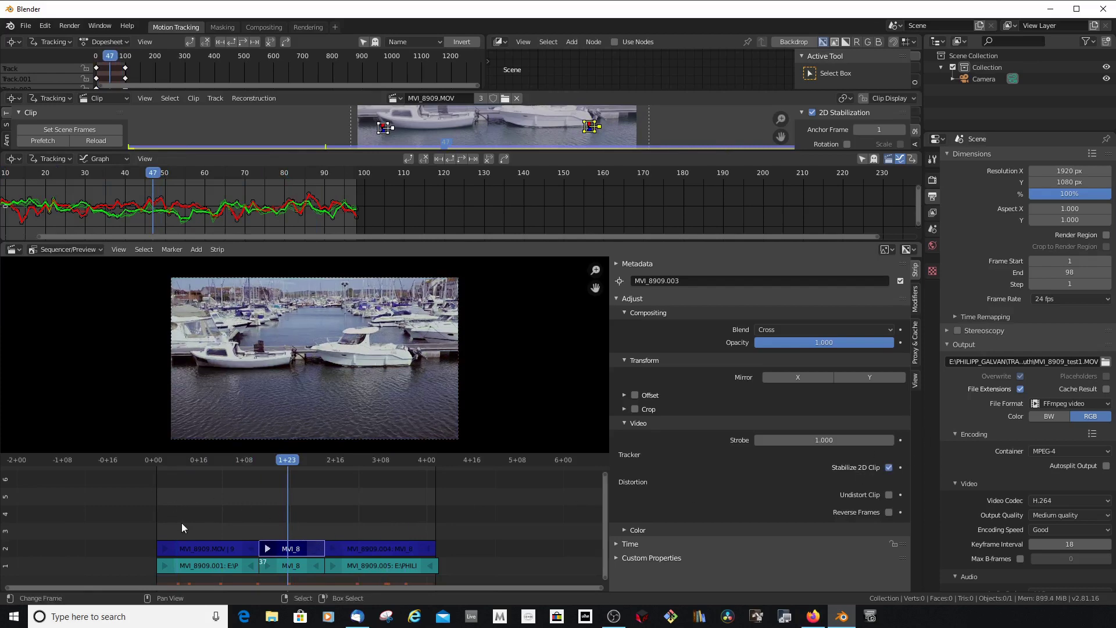
{"action": "left_click", "coordinate": [198, 546]}
{"action": "left_click", "coordinate": [205, 532]}
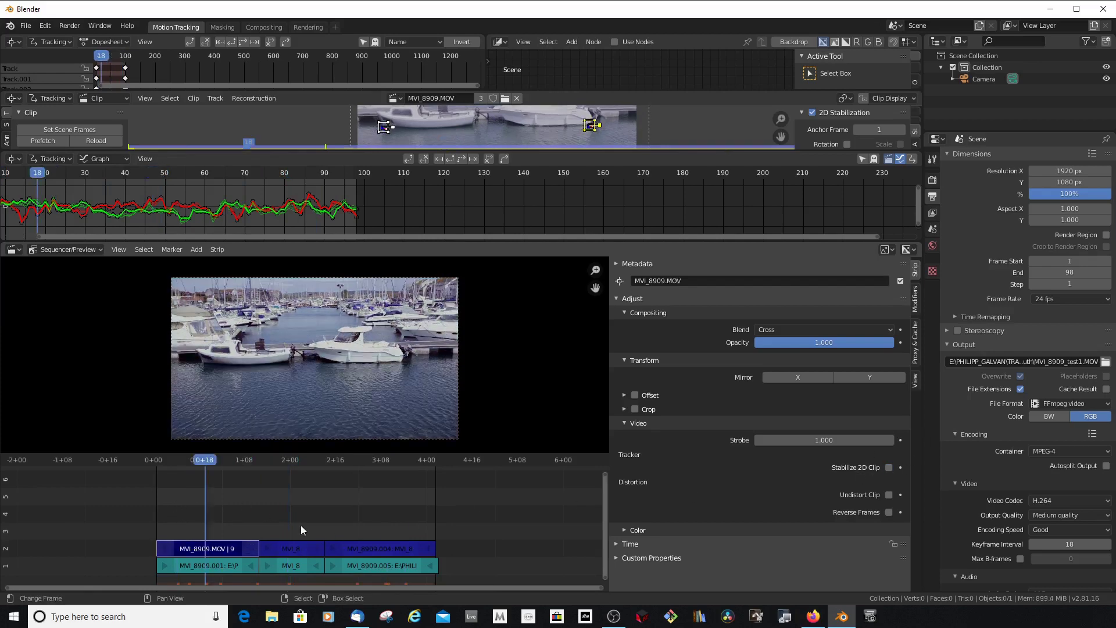
{"action": "left_click", "coordinate": [889, 467]}
{"action": "left_click_drag", "start_coordinate": [221, 455], "coordinate": [167, 460]}
{"action": "left_click", "coordinate": [889, 495]}
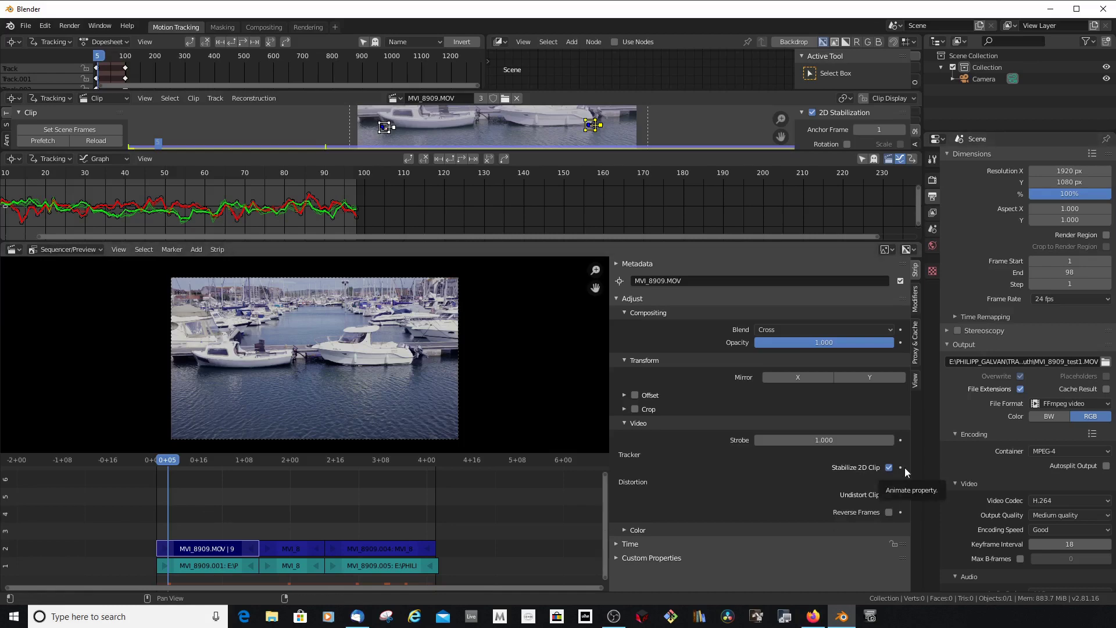
- Re-render the stabilized marina clip with Render Animation
{"action": "left_click", "coordinate": [69, 25]}
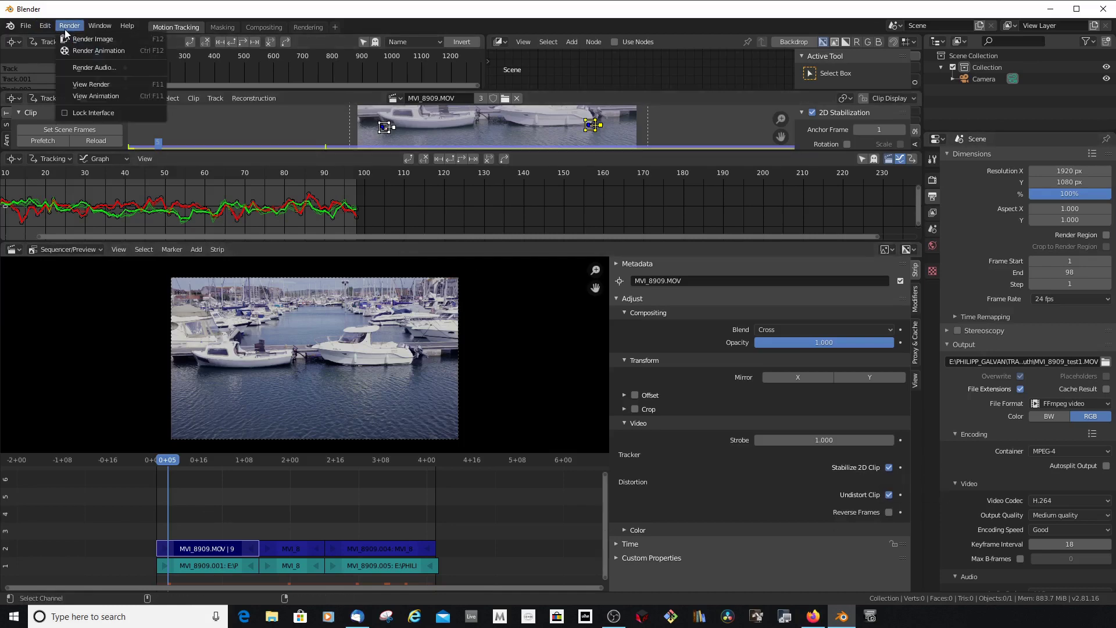
{"action": "left_click", "coordinate": [90, 50]}
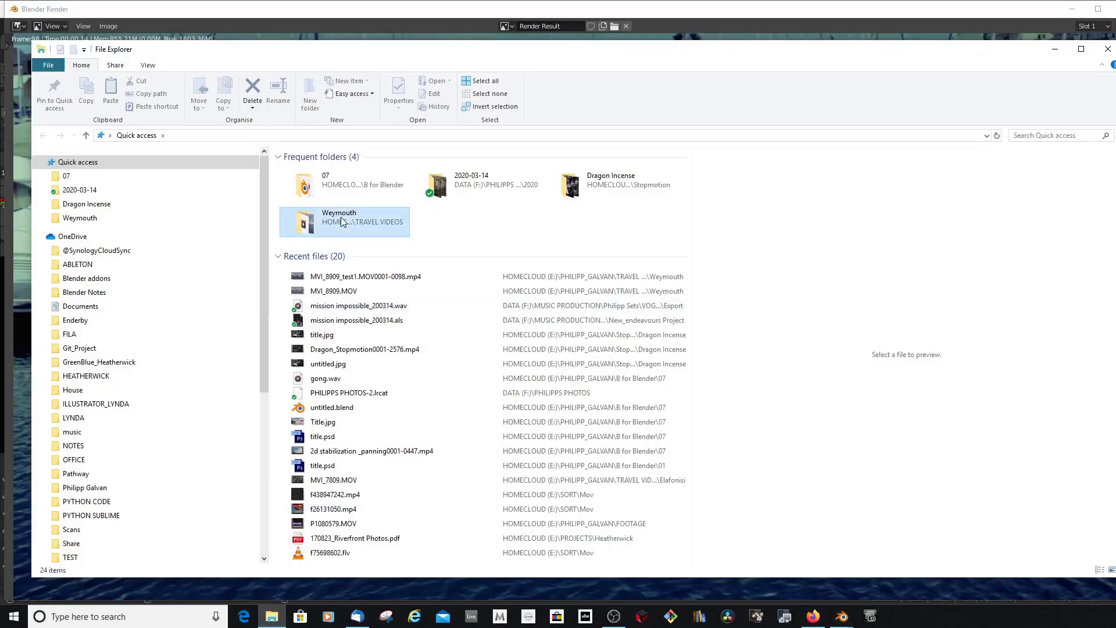
- Open the rendered MVI_8909_test1 video from the Weymouth folder in the default player
{"action": "double_click", "coordinate": [341, 217]}
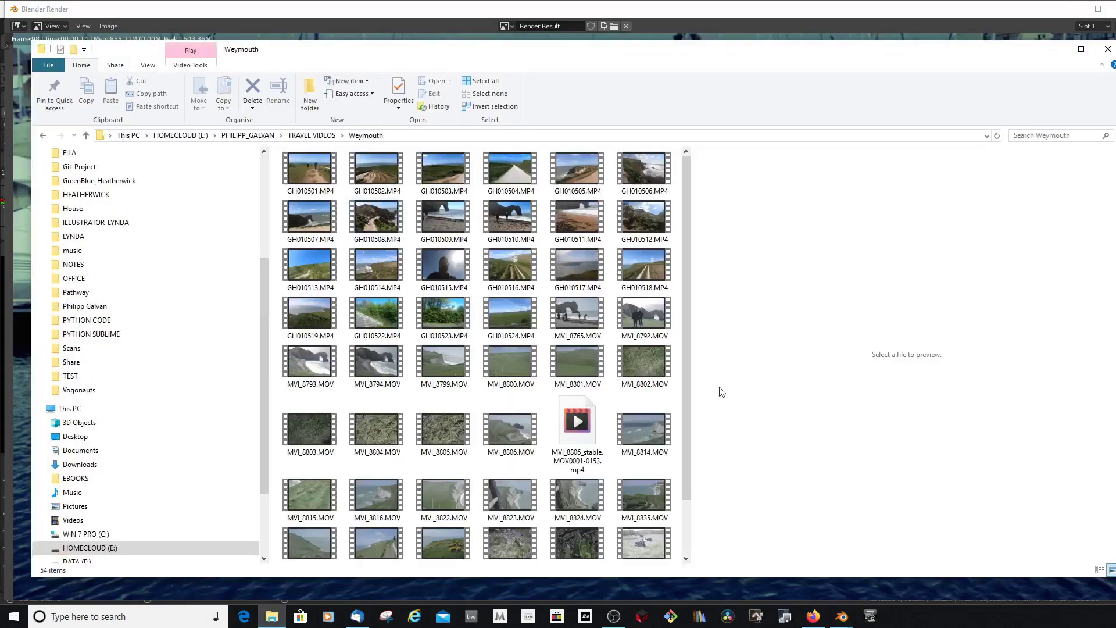
{"action": "scroll", "coordinate": [603, 403], "scroll_direction": "down", "scroll_amount": 2}
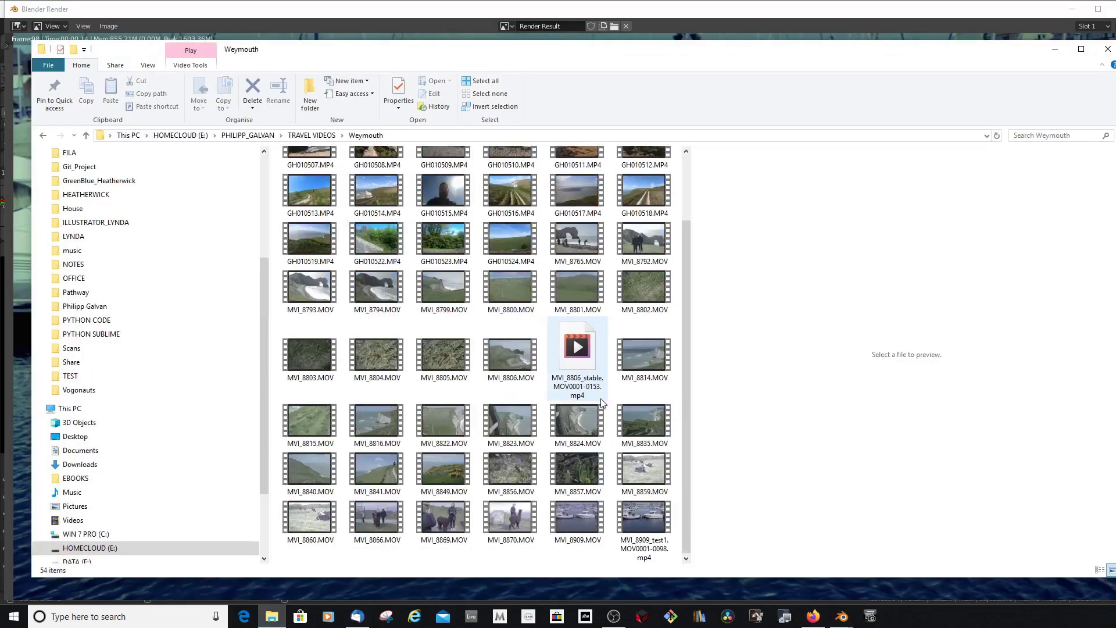
{"action": "left_click", "coordinate": [651, 518]}
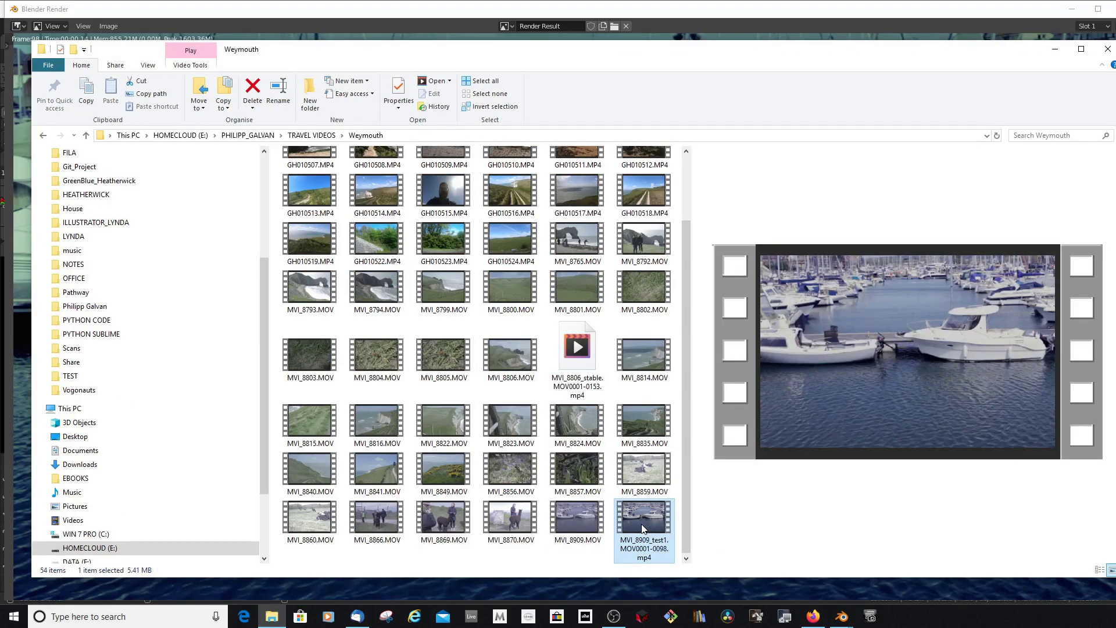
{"action": "double_click", "coordinate": [642, 524]}
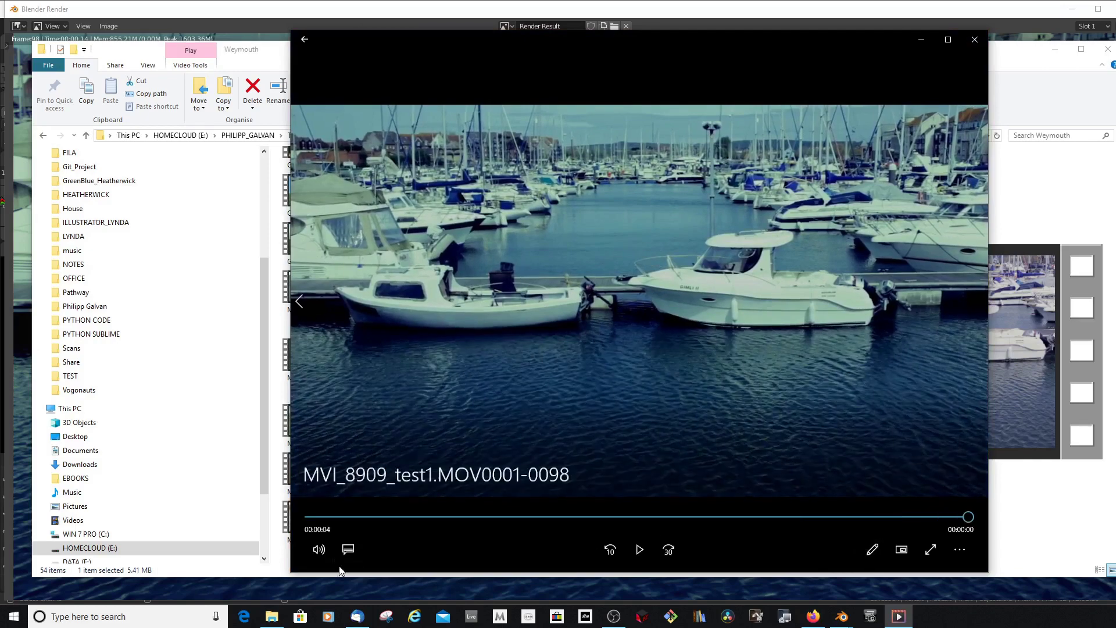
- Turn the playback volume down, replay the video, seek back, and move the player aside
{"action": "left_click", "coordinate": [319, 548]}
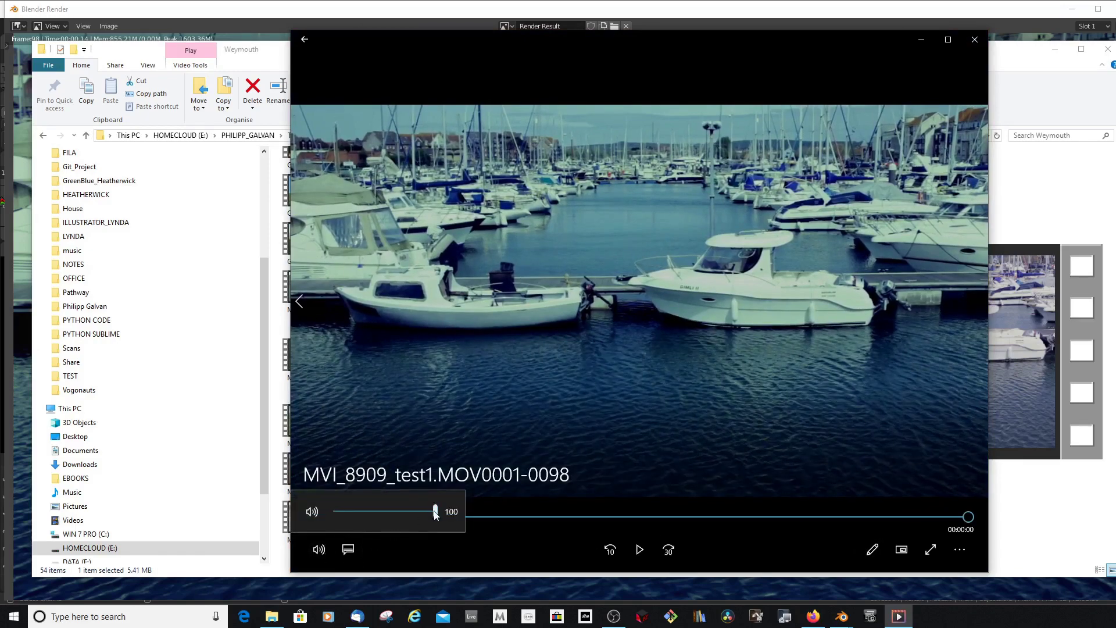
{"action": "left_click_drag", "start_coordinate": [438, 511], "coordinate": [340, 508]}
{"action": "left_click", "coordinate": [640, 550]}
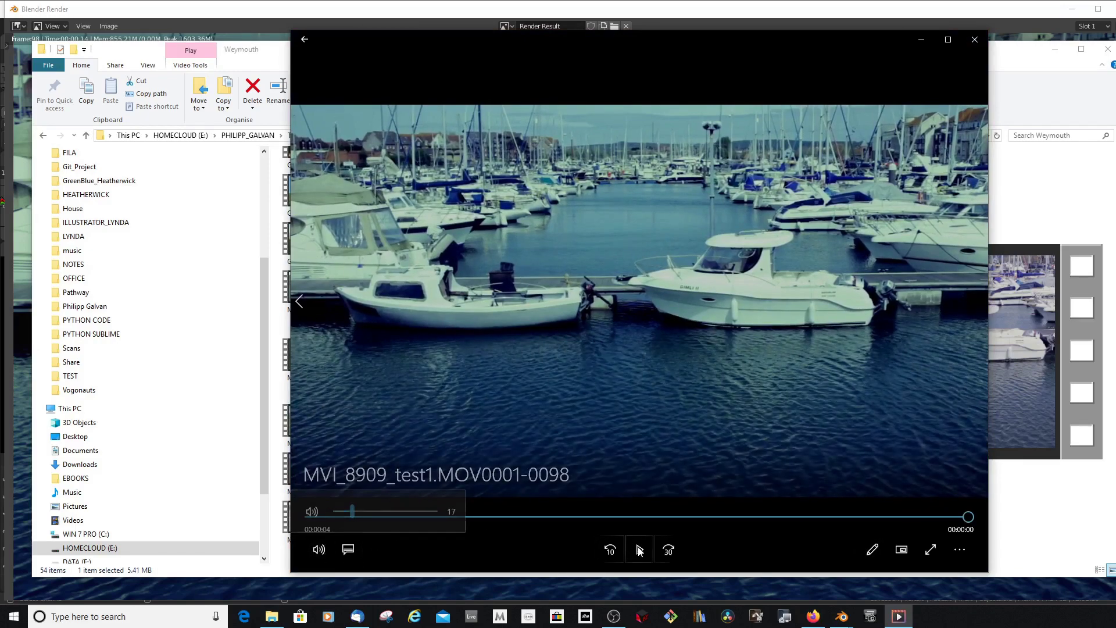
{"action": "left_click", "coordinate": [640, 549]}
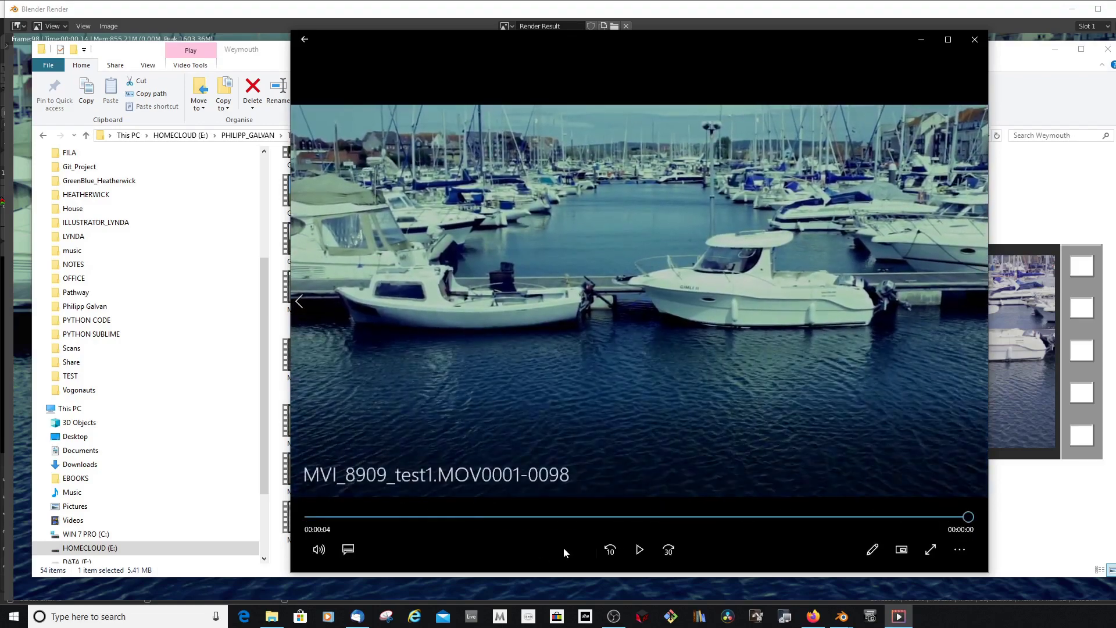
{"action": "left_click_drag", "start_coordinate": [968, 517], "coordinate": [418, 520]}
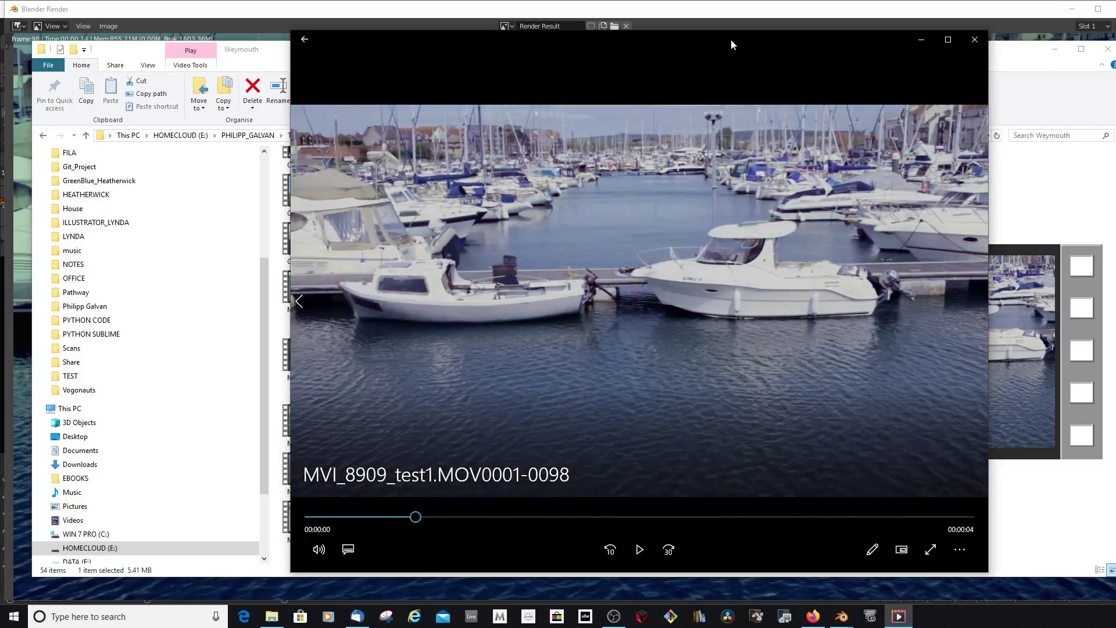
{"action": "left_click_drag", "start_coordinate": [731, 40], "coordinate": [993, 50]}
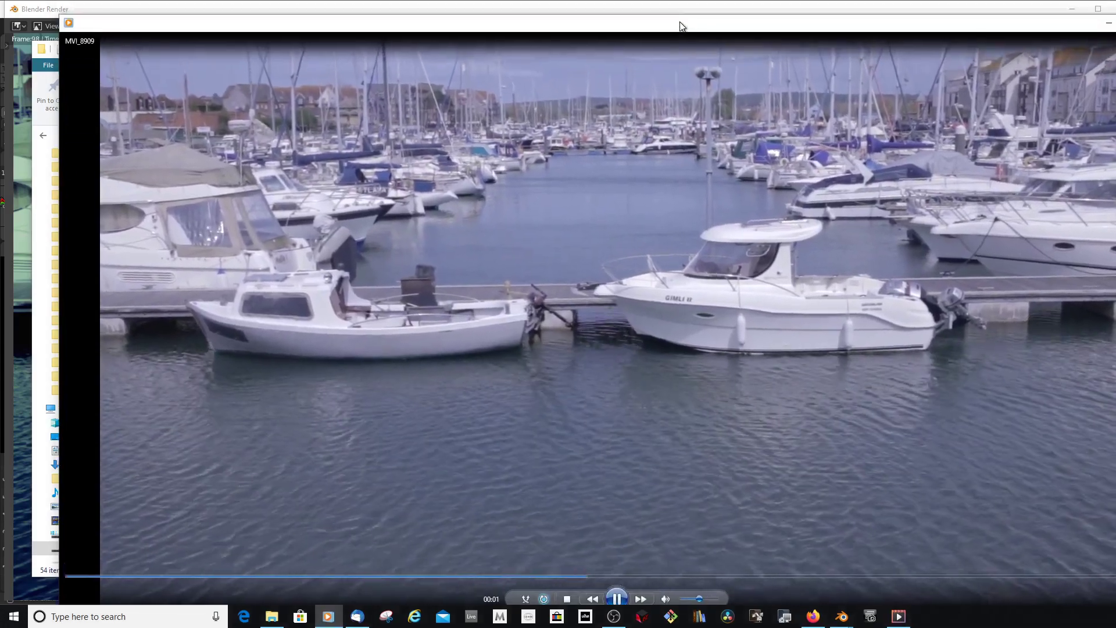
- Arrange the original and rendered video players side by side, original on the left
{"action": "left_click_drag", "start_coordinate": [682, 26], "coordinate": [599, 85]}
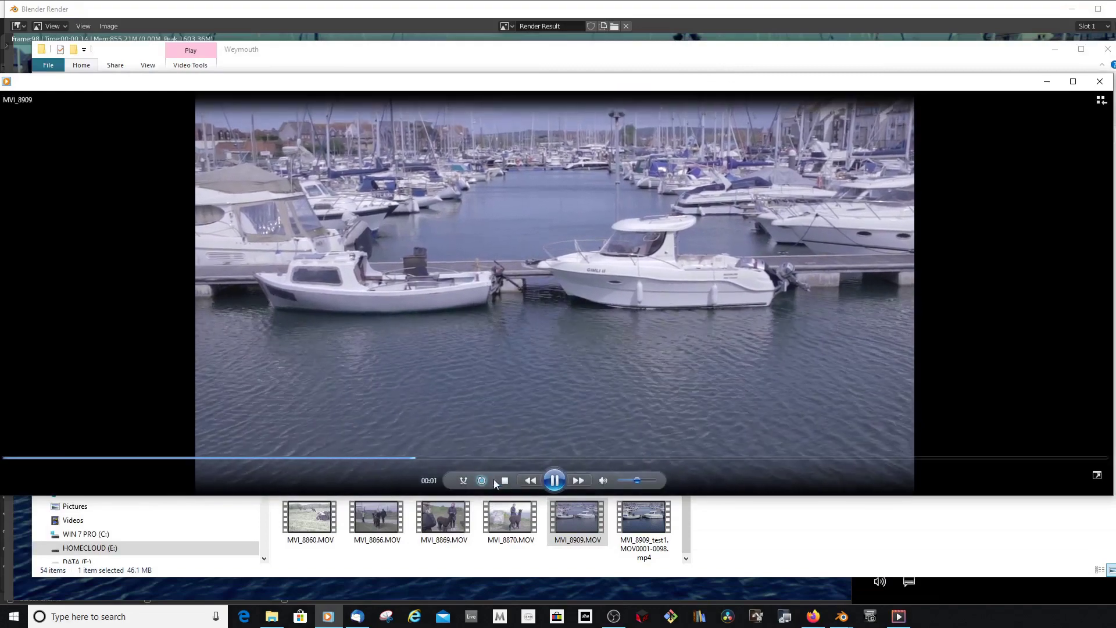
{"action": "left_click_drag", "start_coordinate": [1113, 233], "coordinate": [431, 219]}
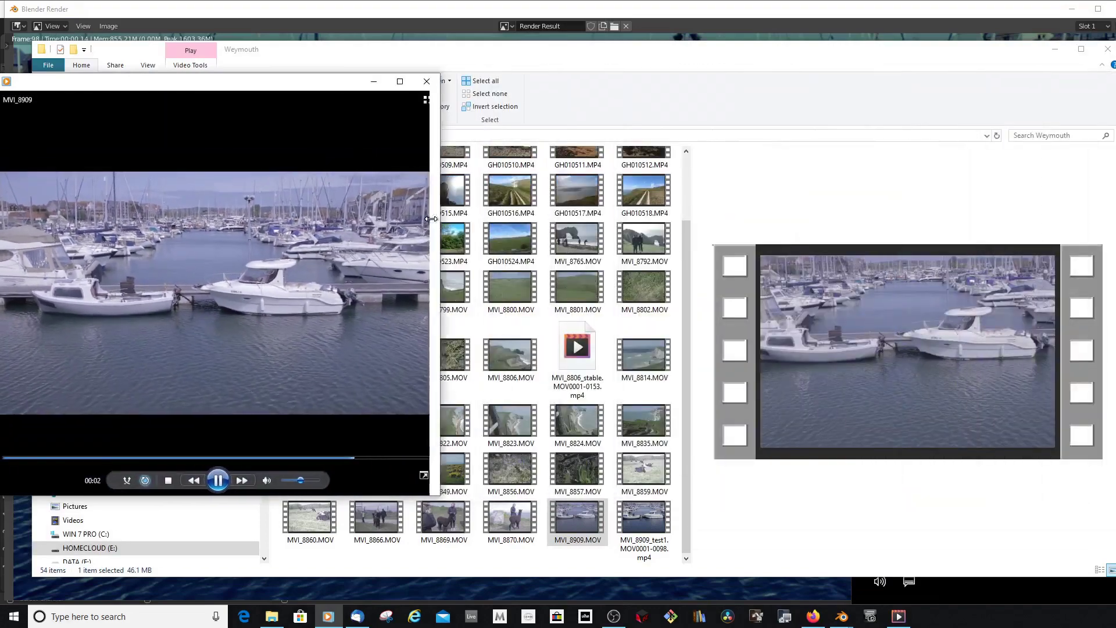
{"action": "left_click_drag", "start_coordinate": [334, 81], "coordinate": [388, 65]}
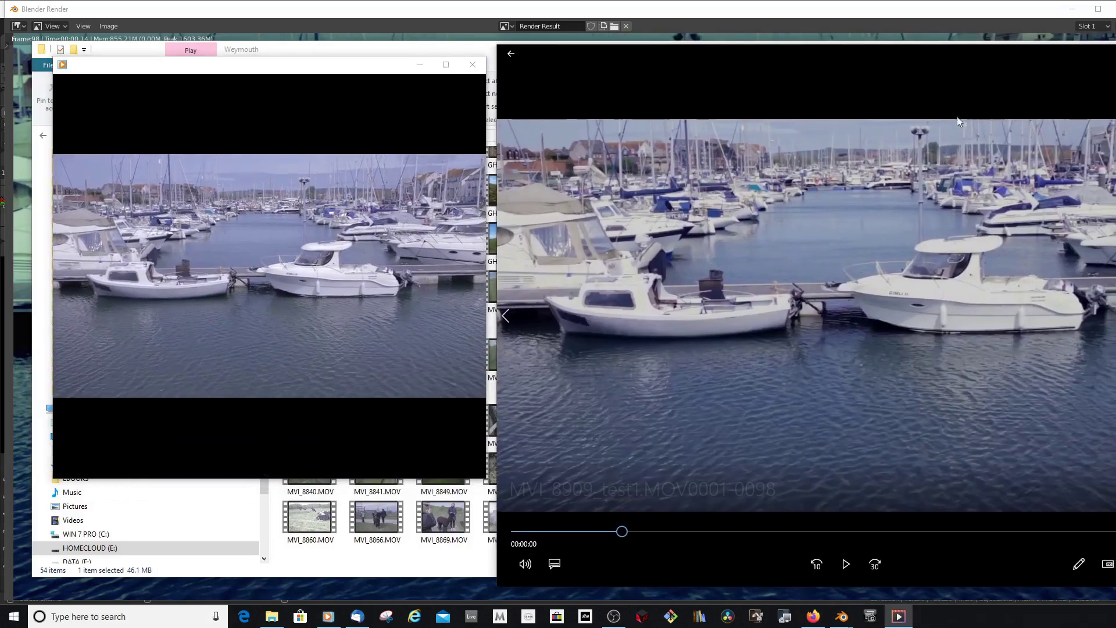
{"action": "left_click_drag", "start_coordinate": [1114, 588], "coordinate": [1042, 472]}
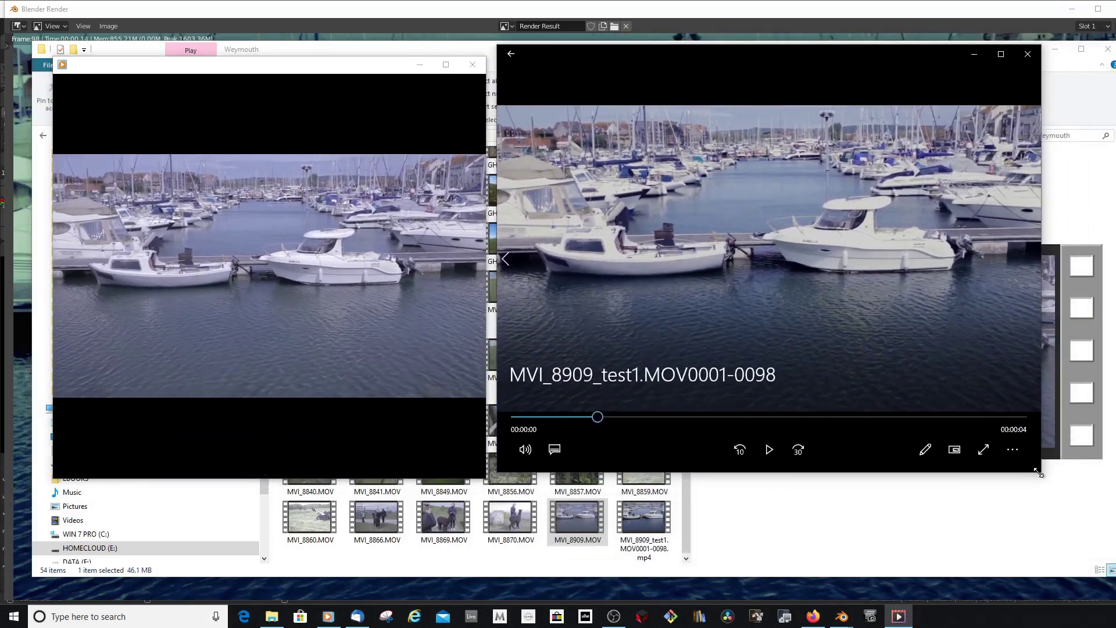
- Play both videos together, then close the original's player and recentre the rendered one
{"action": "left_click", "coordinate": [770, 451]}
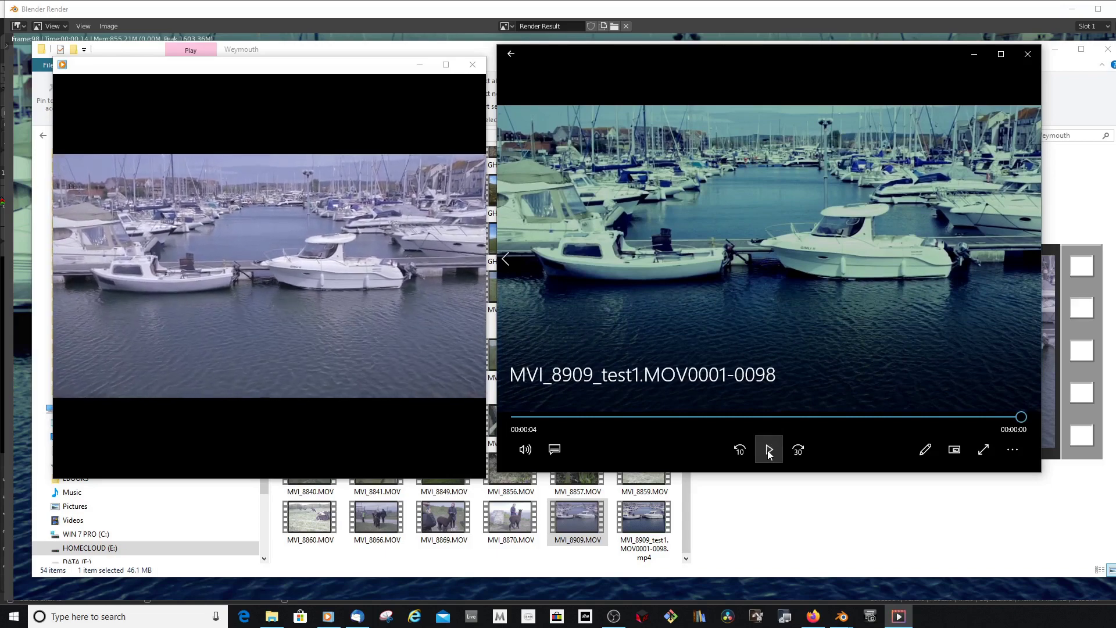
{"action": "left_click", "coordinate": [769, 452]}
{"action": "mouse_move", "coordinate": [332, 434]}
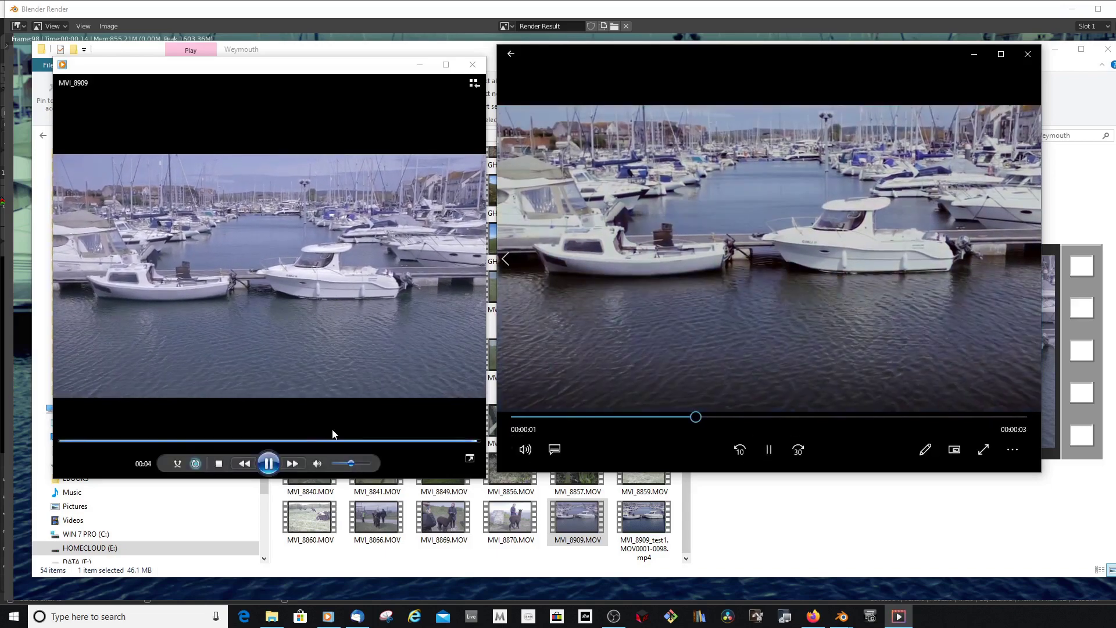
{"action": "left_click", "coordinate": [269, 463]}
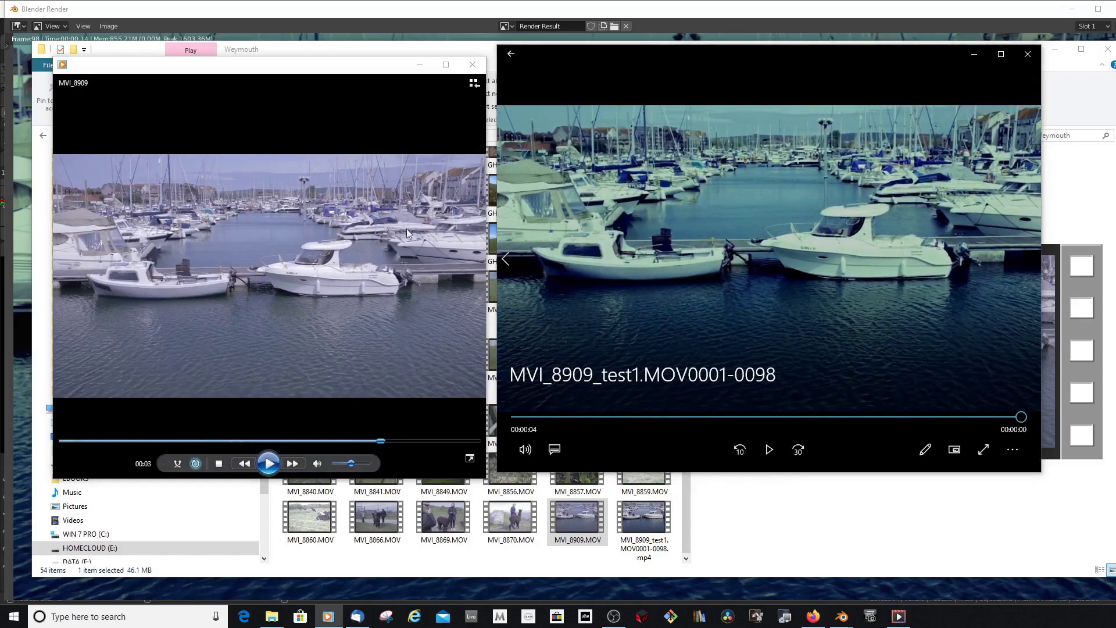
{"action": "left_click", "coordinate": [475, 65]}
{"action": "left_click_drag", "start_coordinate": [801, 55], "coordinate": [610, 61]}
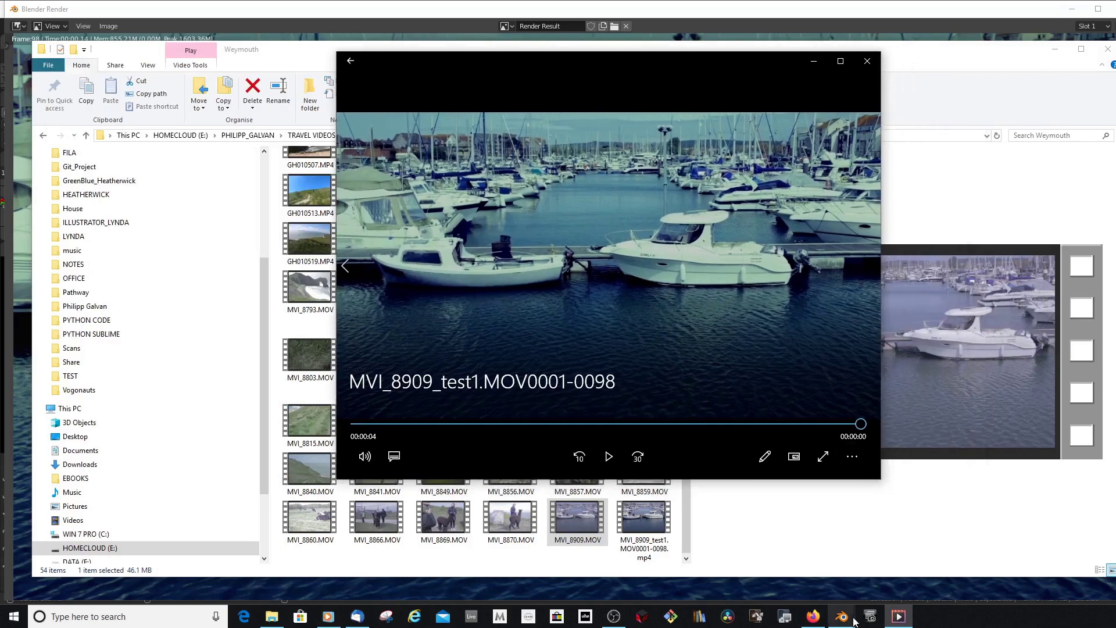
- Back in Blender, enlarge the clip view and raise Location Influence from 0.663 to 1.000
{"action": "mouse_move", "coordinate": [842, 616]}
{"action": "left_click", "coordinate": [807, 594]}
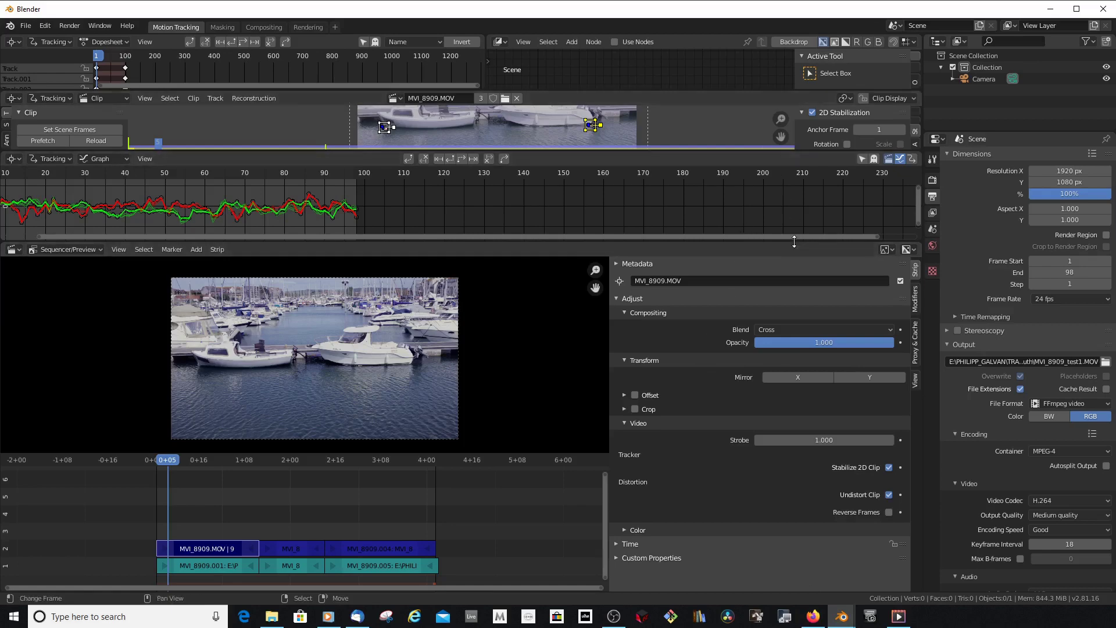
{"action": "left_click_drag", "start_coordinate": [797, 244], "coordinate": [782, 419]}
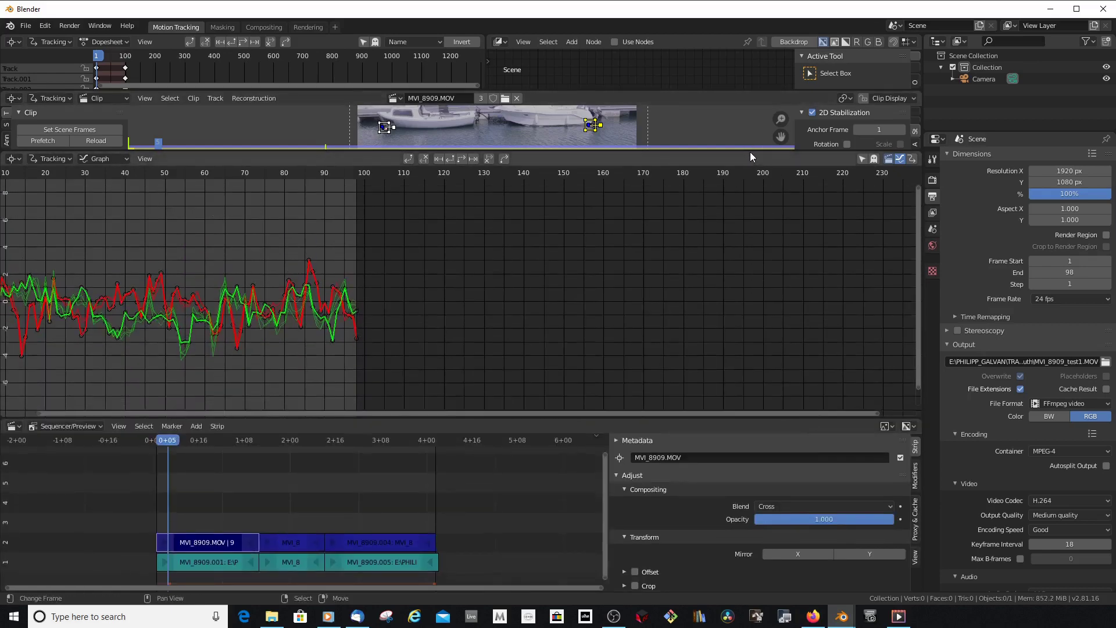
{"action": "left_click_drag", "start_coordinate": [754, 150], "coordinate": [779, 367]}
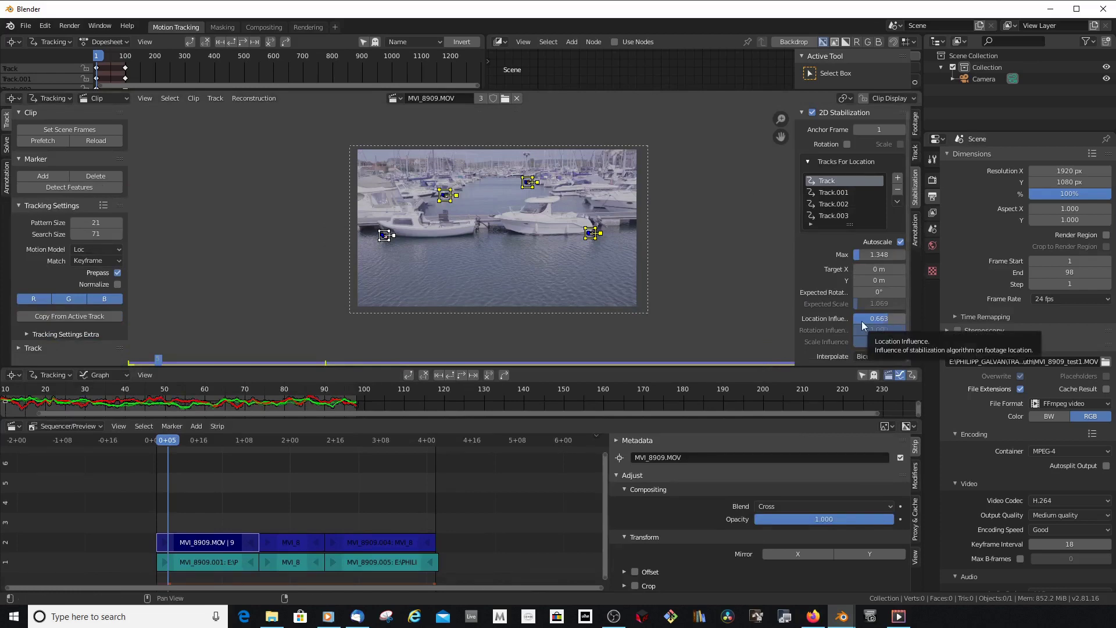
{"action": "left_click_drag", "start_coordinate": [863, 323], "coordinate": [904, 323]}
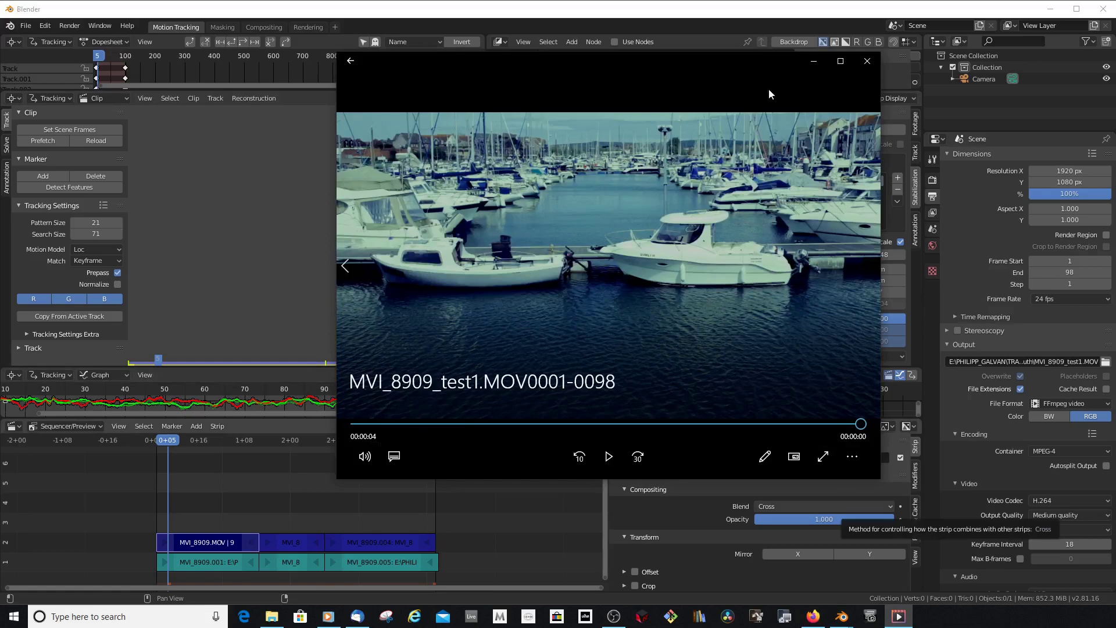
{"action": "mouse_move", "coordinate": [761, 58]}
{"action": "left_mouse_down"}
{"action": "mouse_move", "coordinate": [825, 68]}
{"action": "mouse_move", "coordinate": [751, 61]}
{"action": "left_mouse_up"}
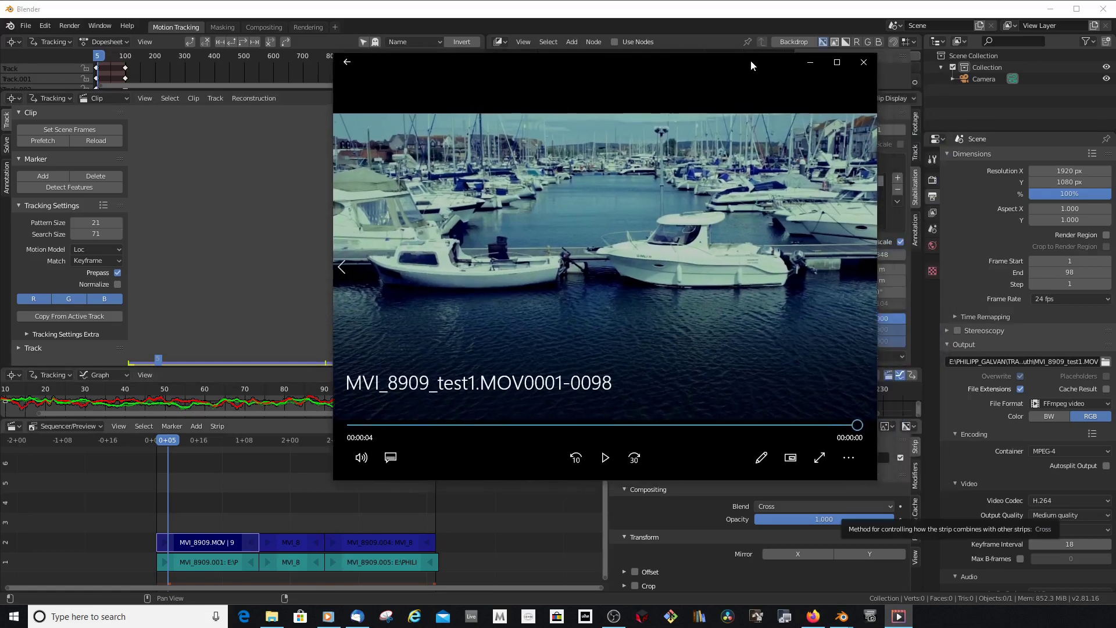